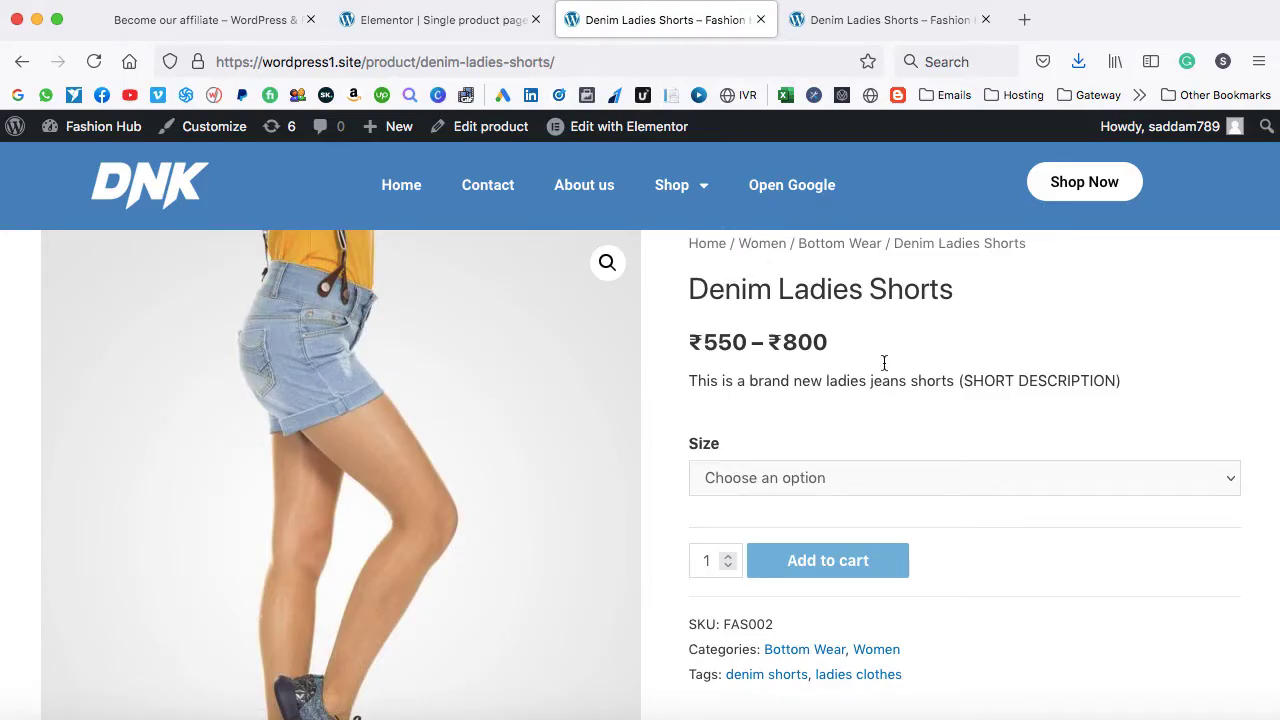
- Compare the default Denim Ladies Shorts product page with its custom-designed version, down to the related products
scroll(886, 370, "down", 5)
scroll(888, 376, "up", 4)
scroll(890, 380, "up", 1)
left_click(880, 22)
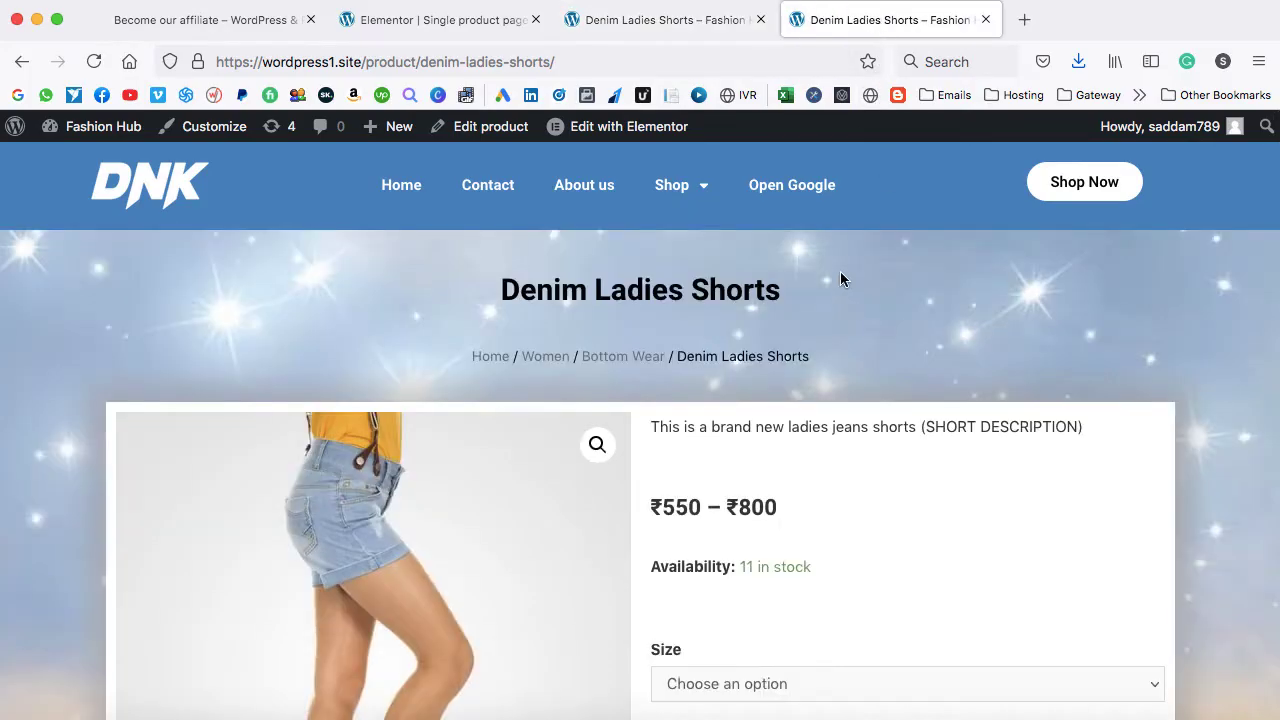
scroll(840, 290, "down", 2)
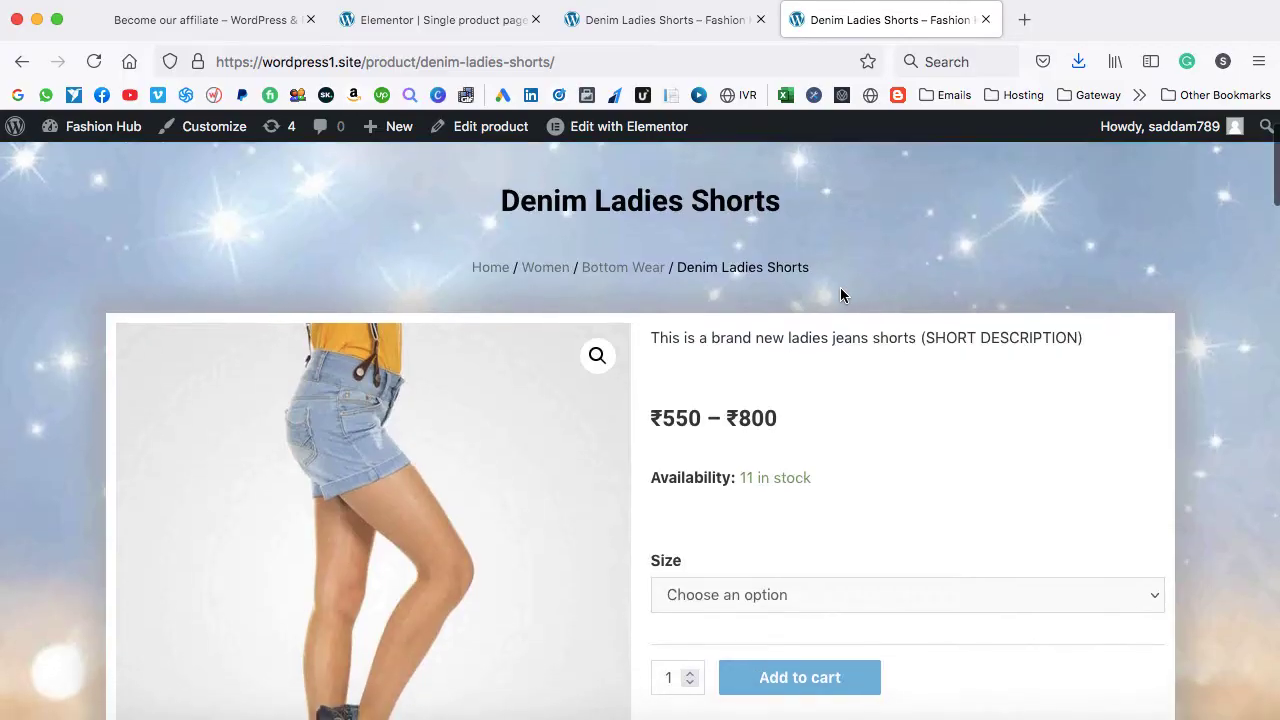
scroll(840, 290, "down", 4)
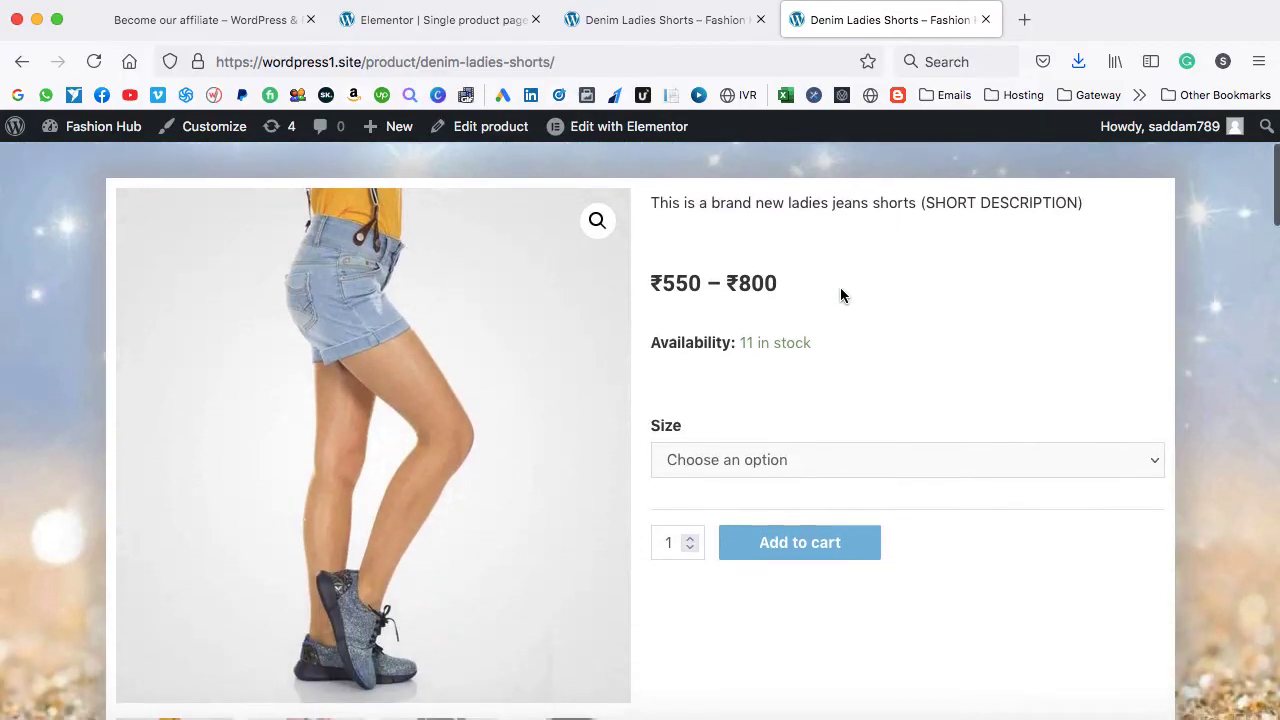
scroll(840, 295, "down", 15)
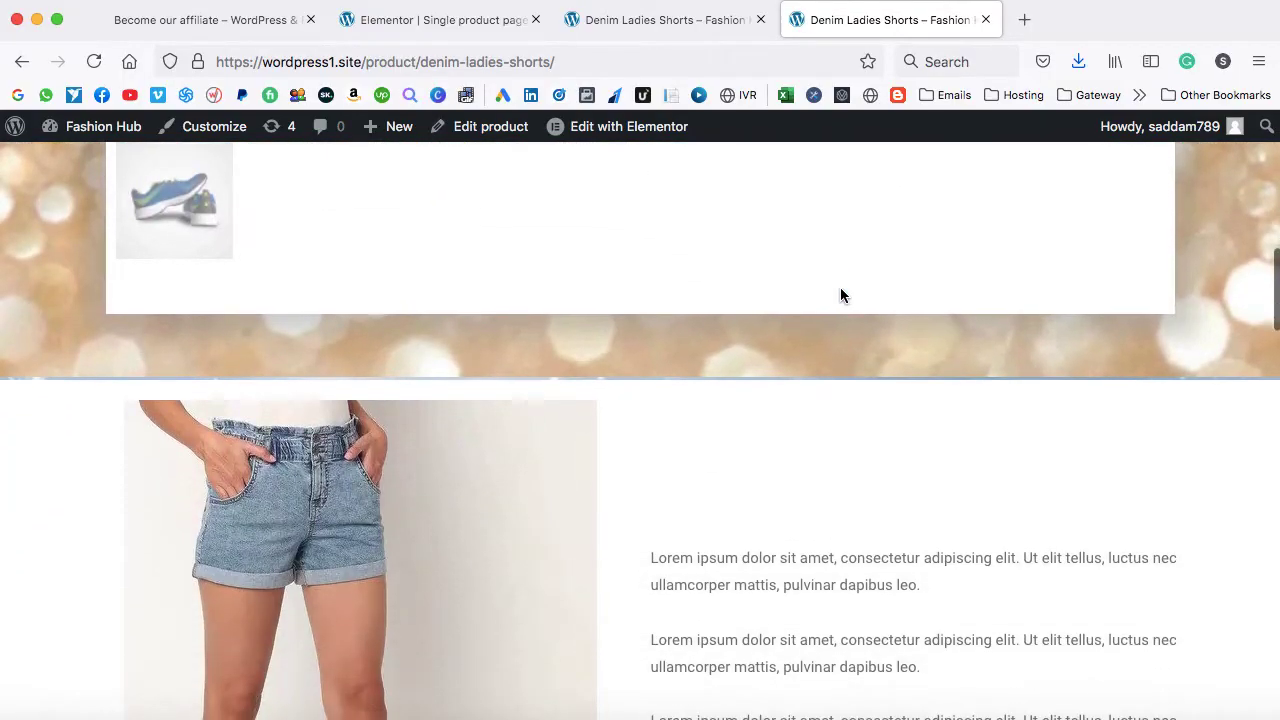
scroll(840, 295, "down", 9)
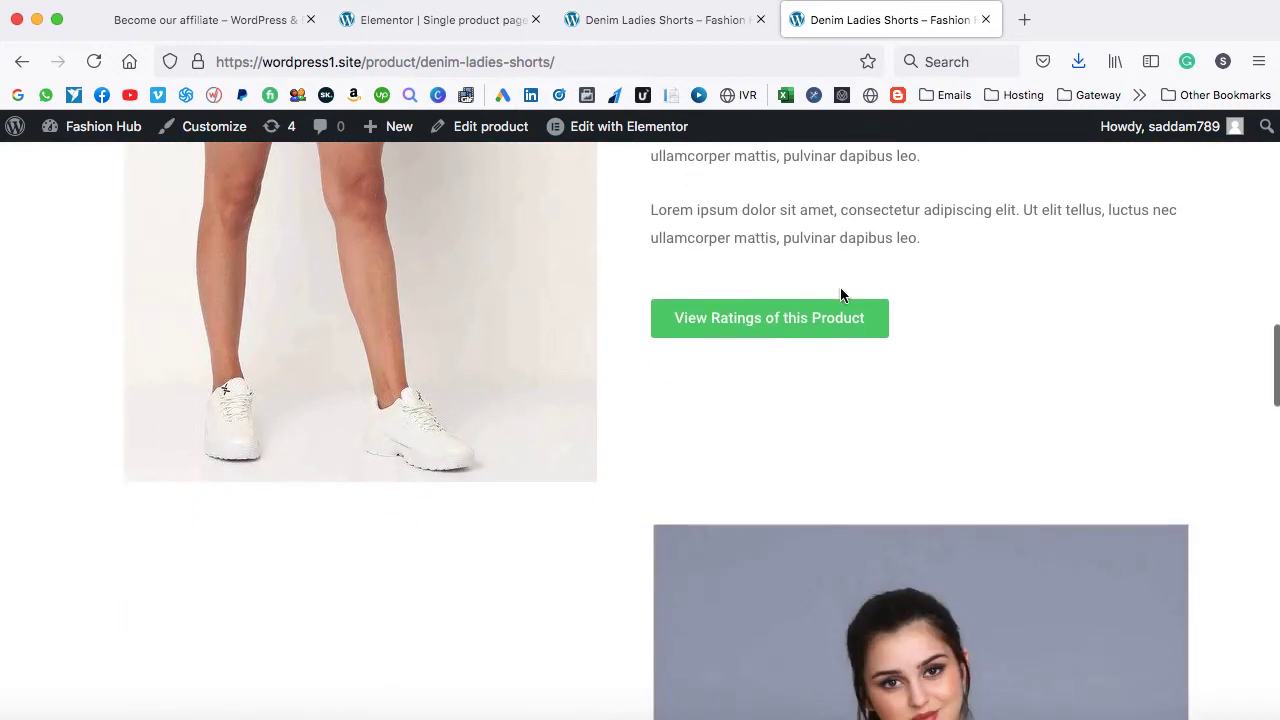
scroll(840, 295, "down", 17)
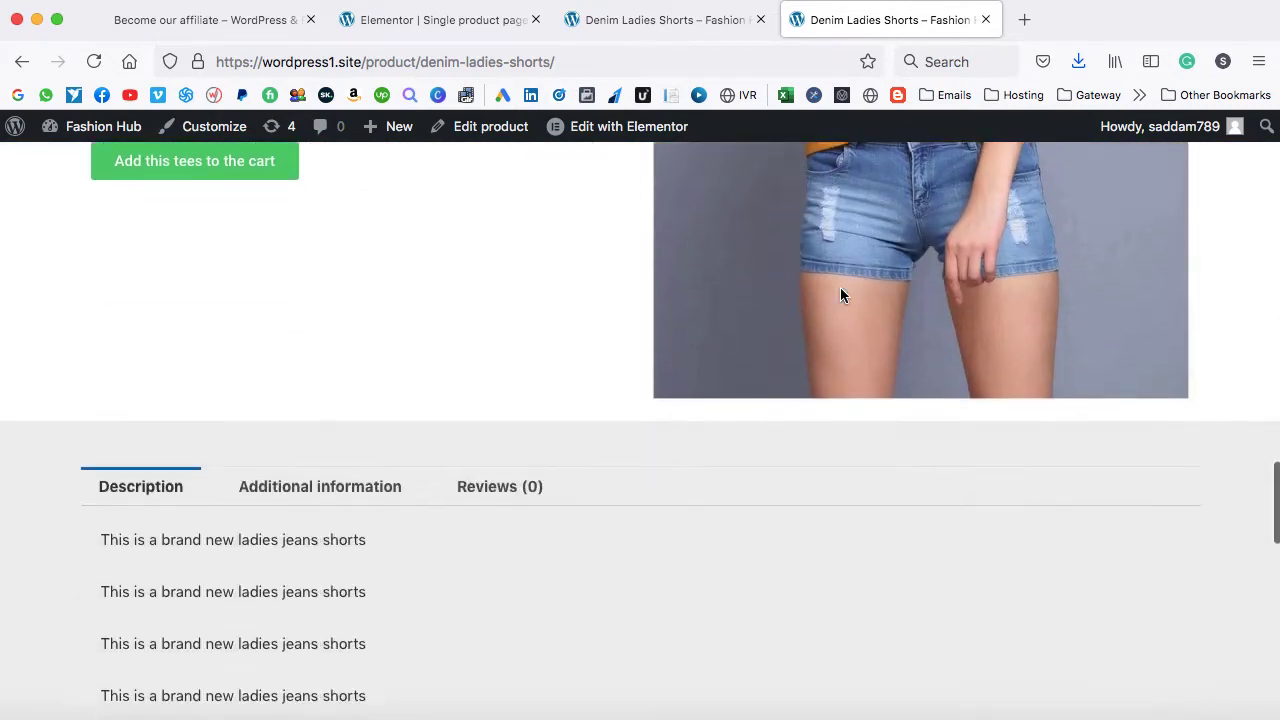
scroll(840, 295, "down", 15)
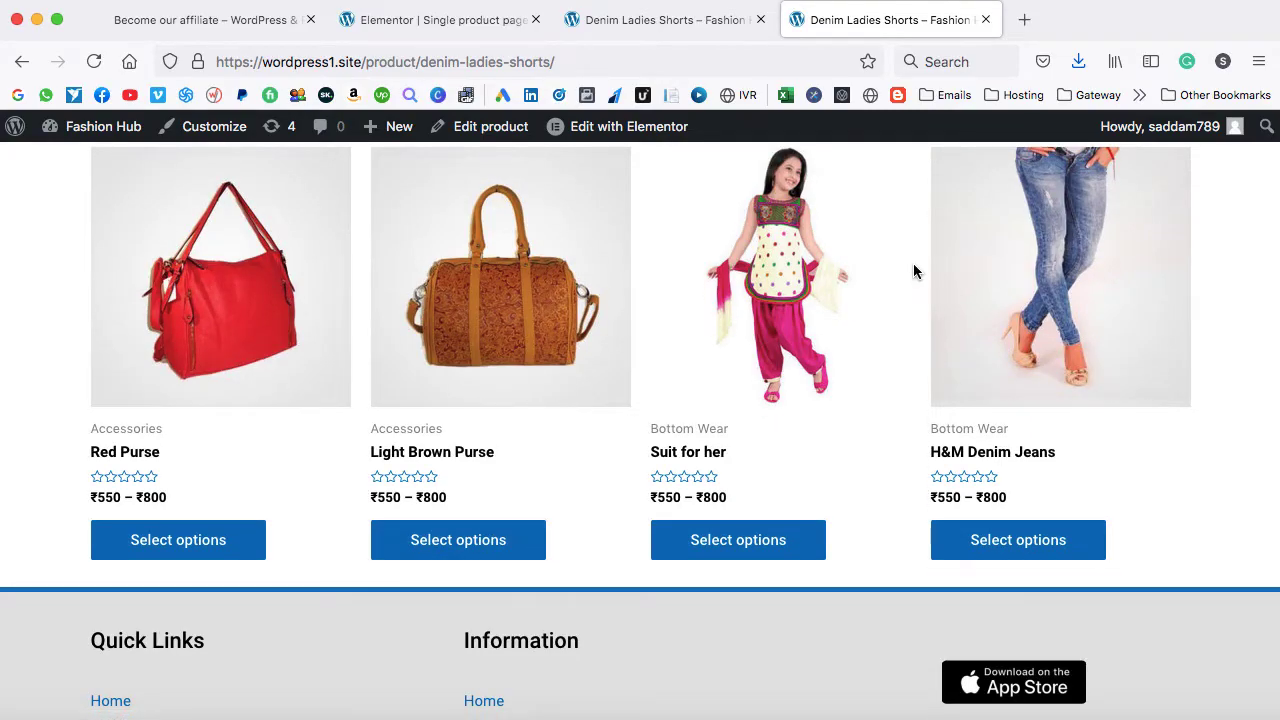
scroll(913, 263, "up", 20)
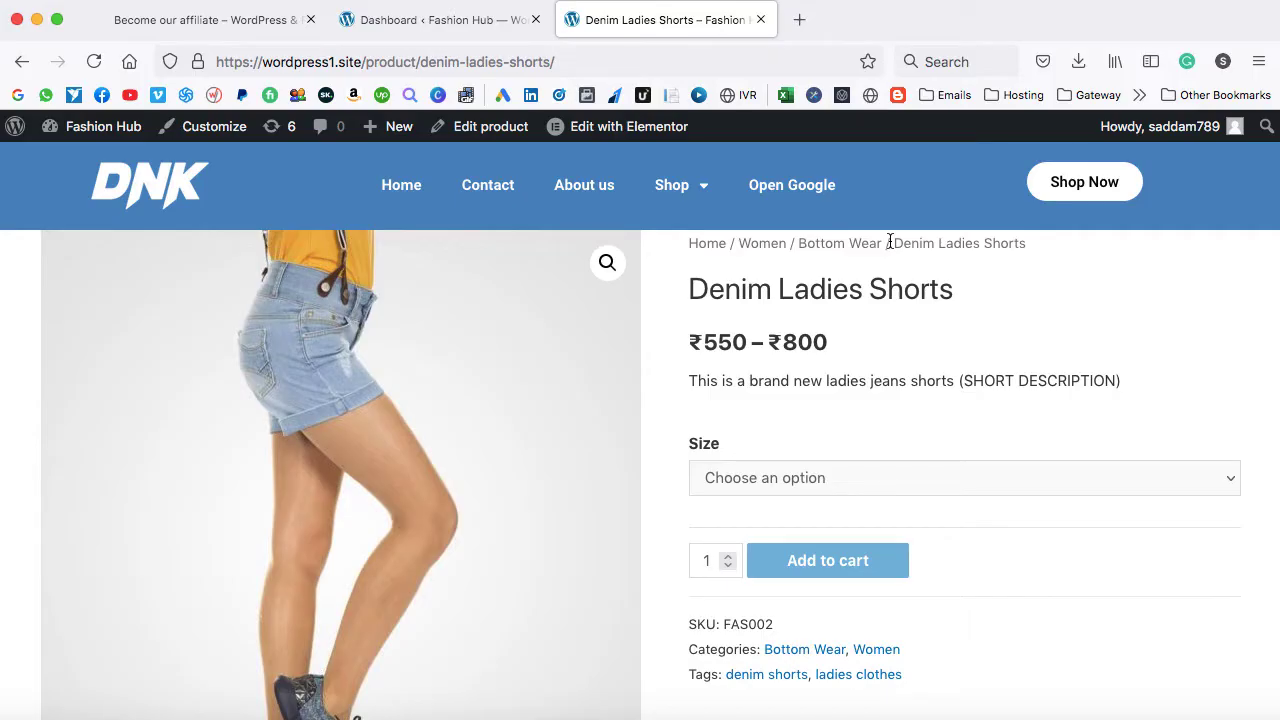
- Open google.co.in in a new browser tab and search for "elementor pro"
left_click(799, 19)
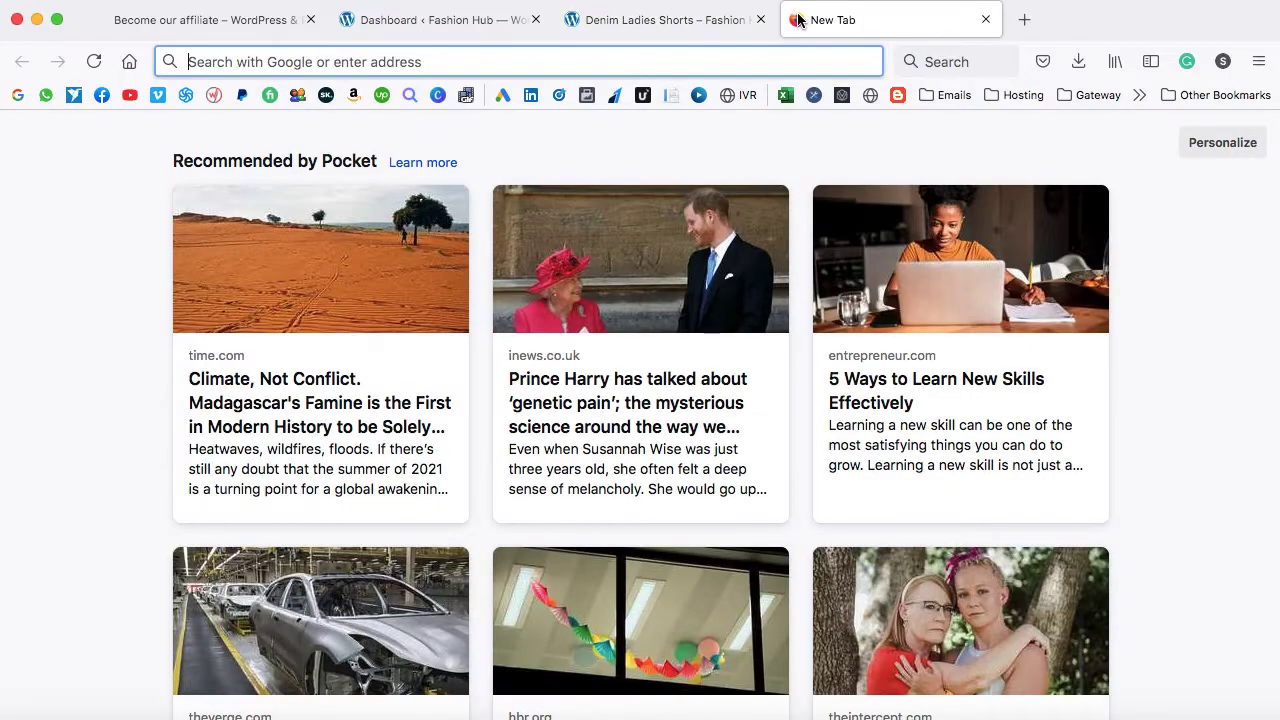
type("google.co.in/")
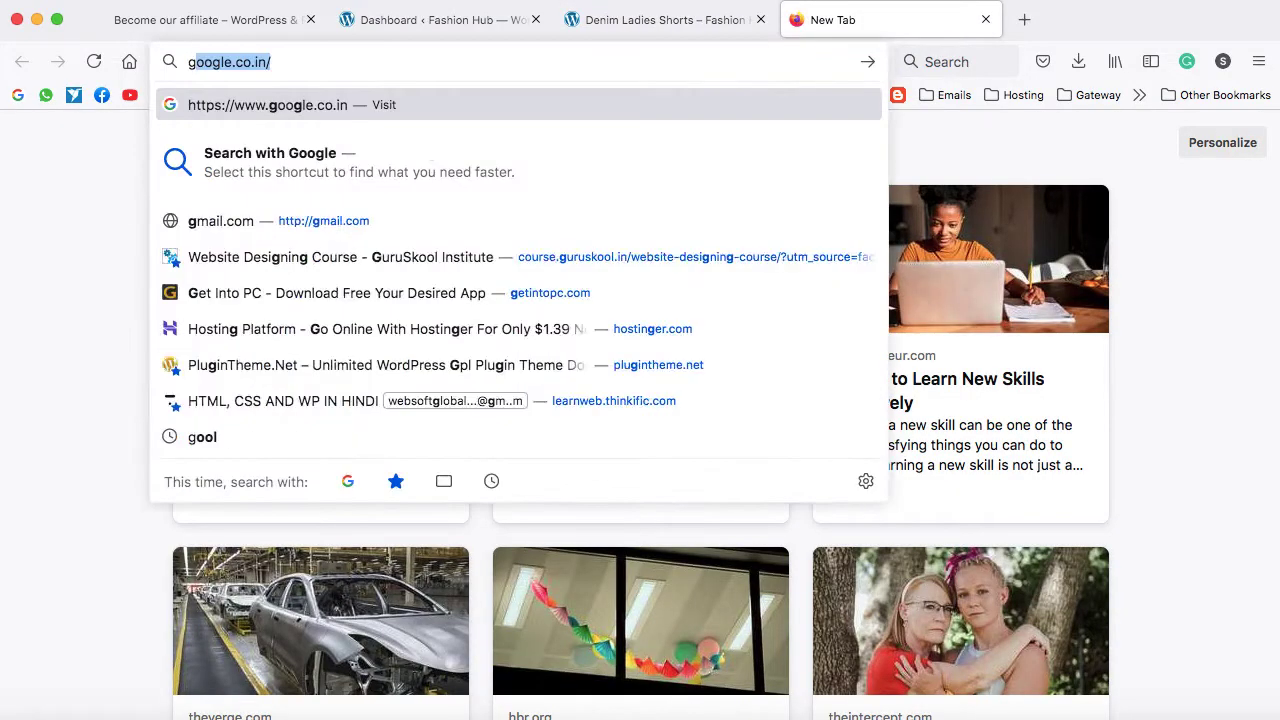
key("Return")
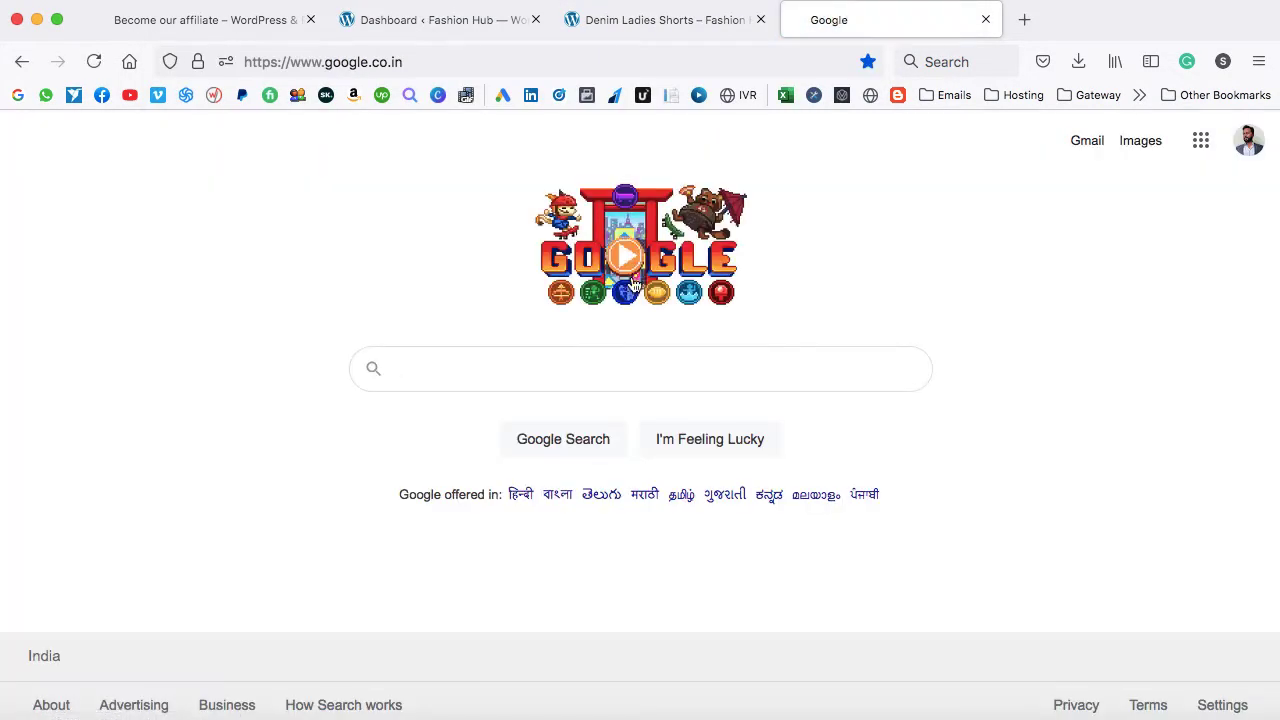
type("element")
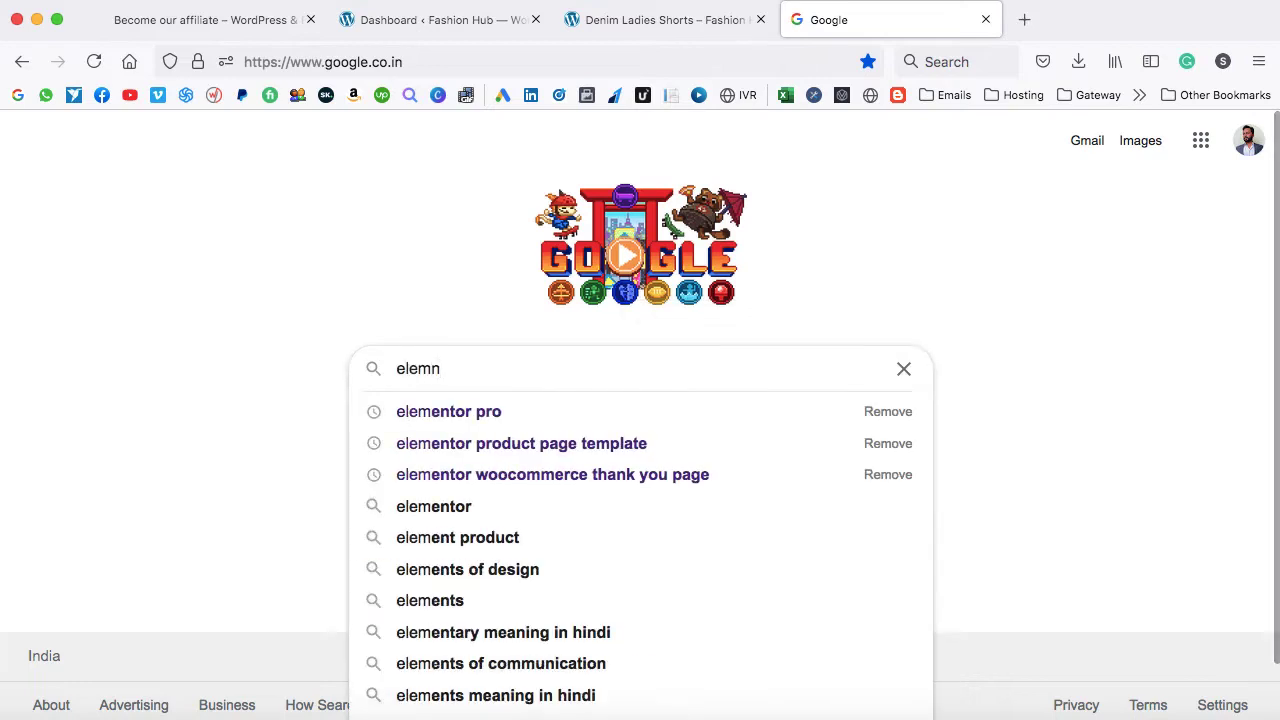
key("Down")
key("Return")
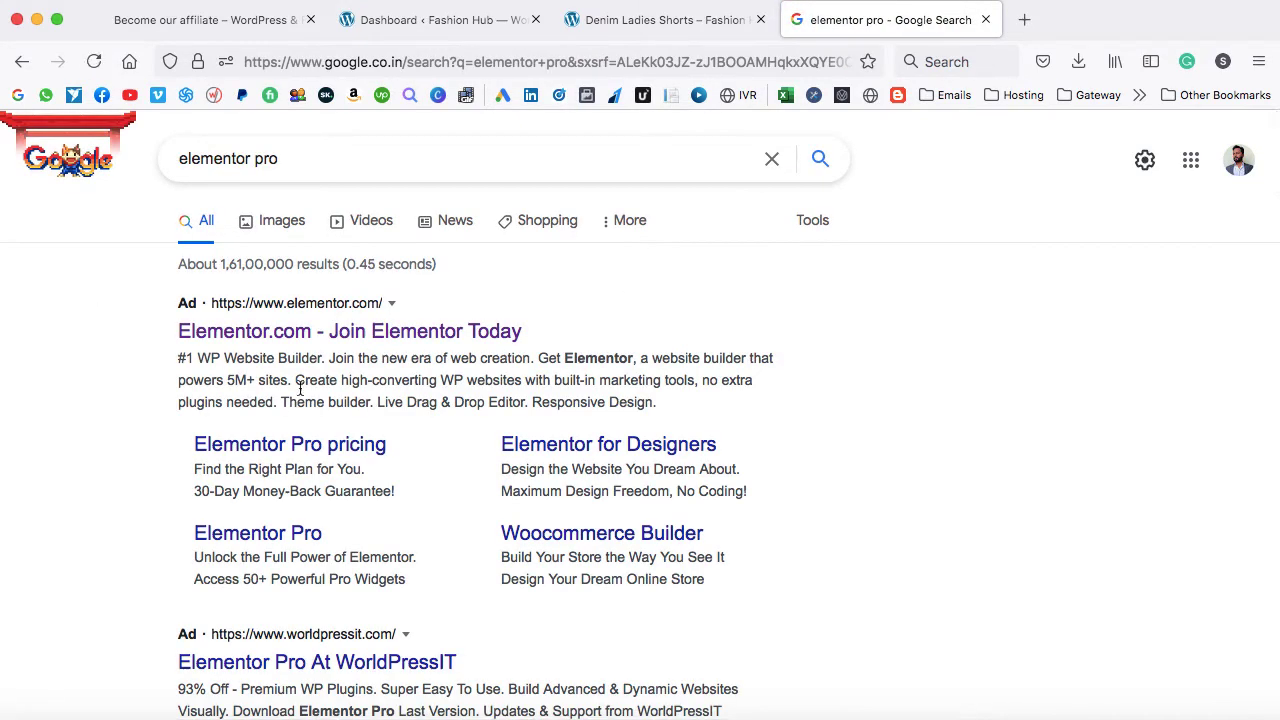
- Open the Elementor website from the search results and examine the plans on its pricing page
left_click(318, 338)
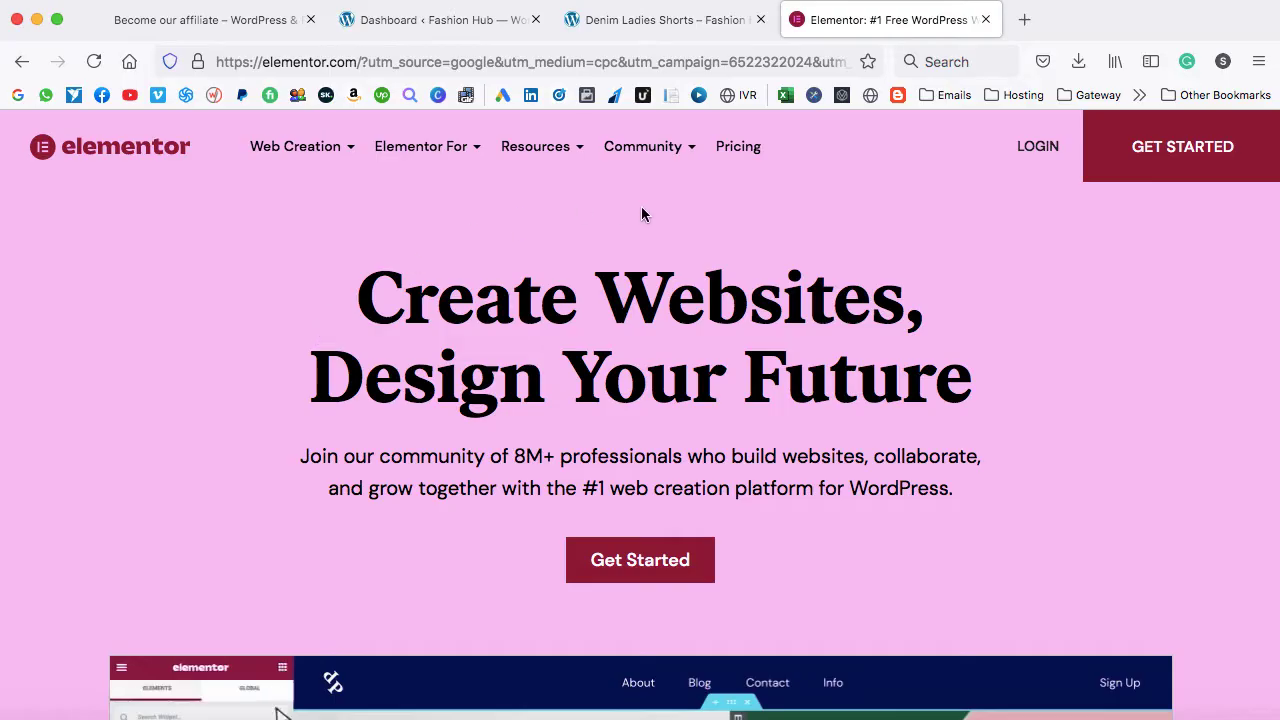
left_click(738, 150)
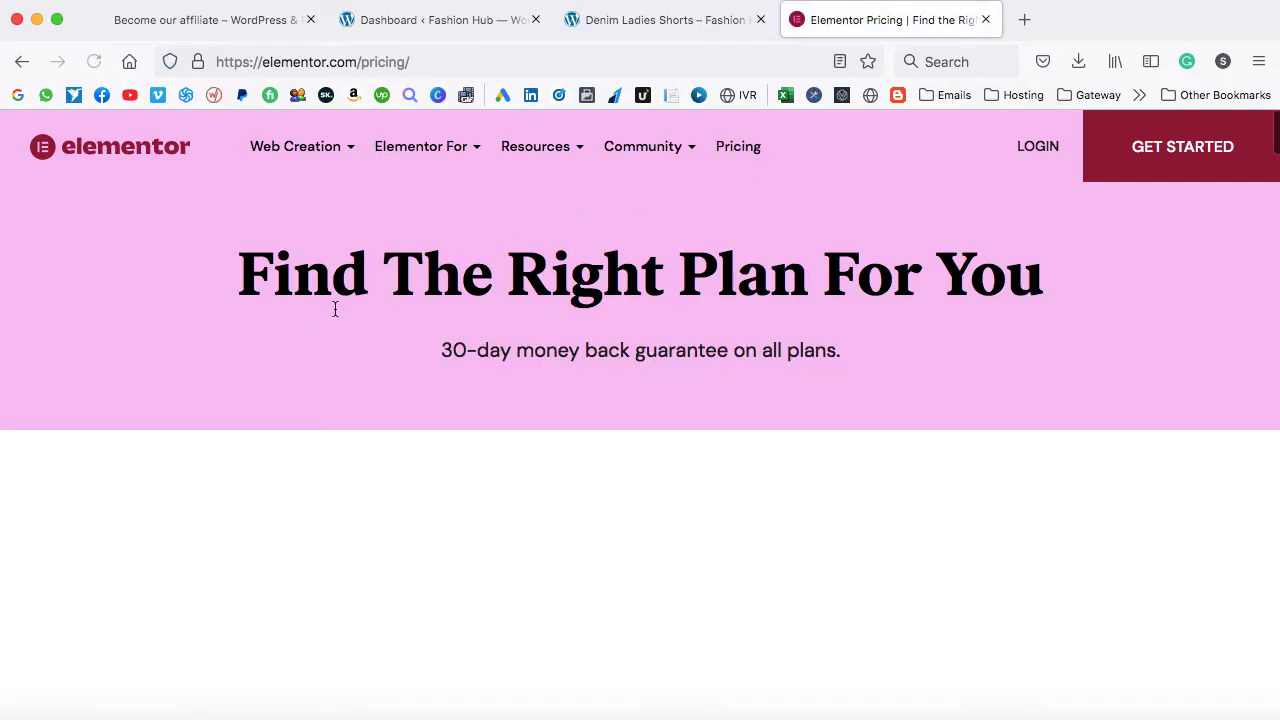
scroll(154, 391, "down", 5)
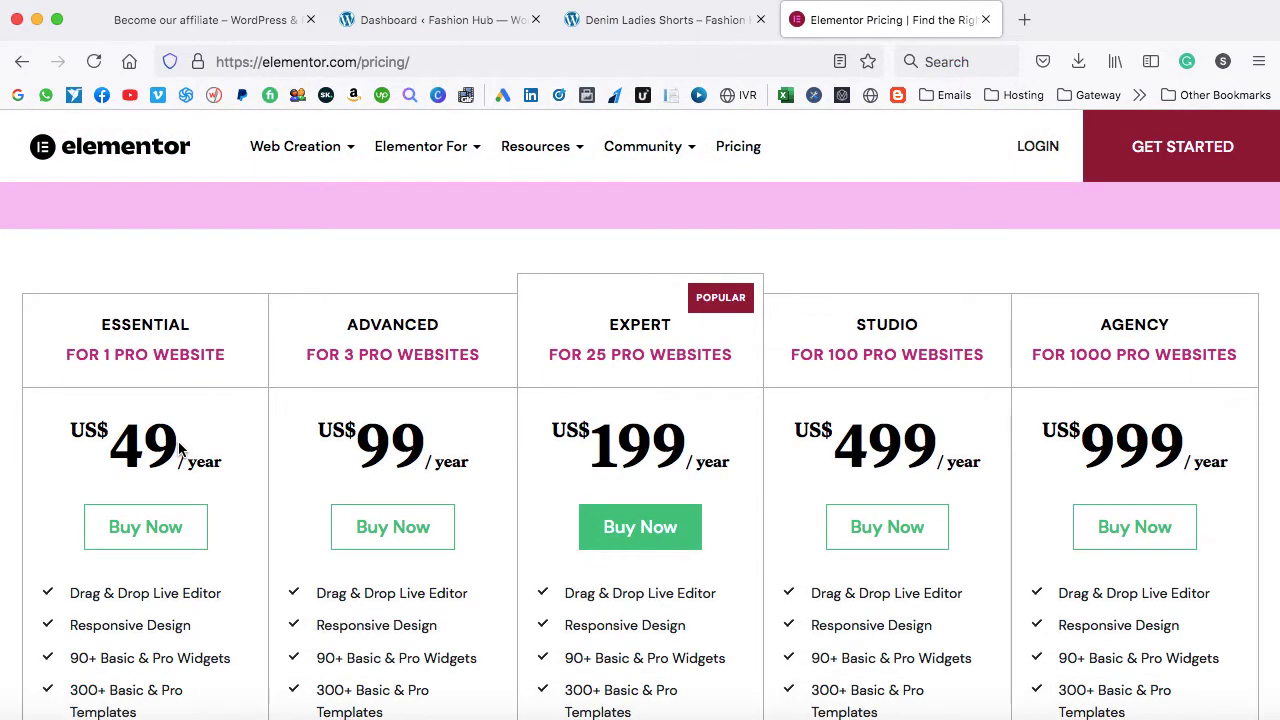
- Go to wpscratch.com, search for "elementor" and examine the Elementor Pro Page Builder product page
left_click(354, 64)
type("wpscratch.com")
key("Return")
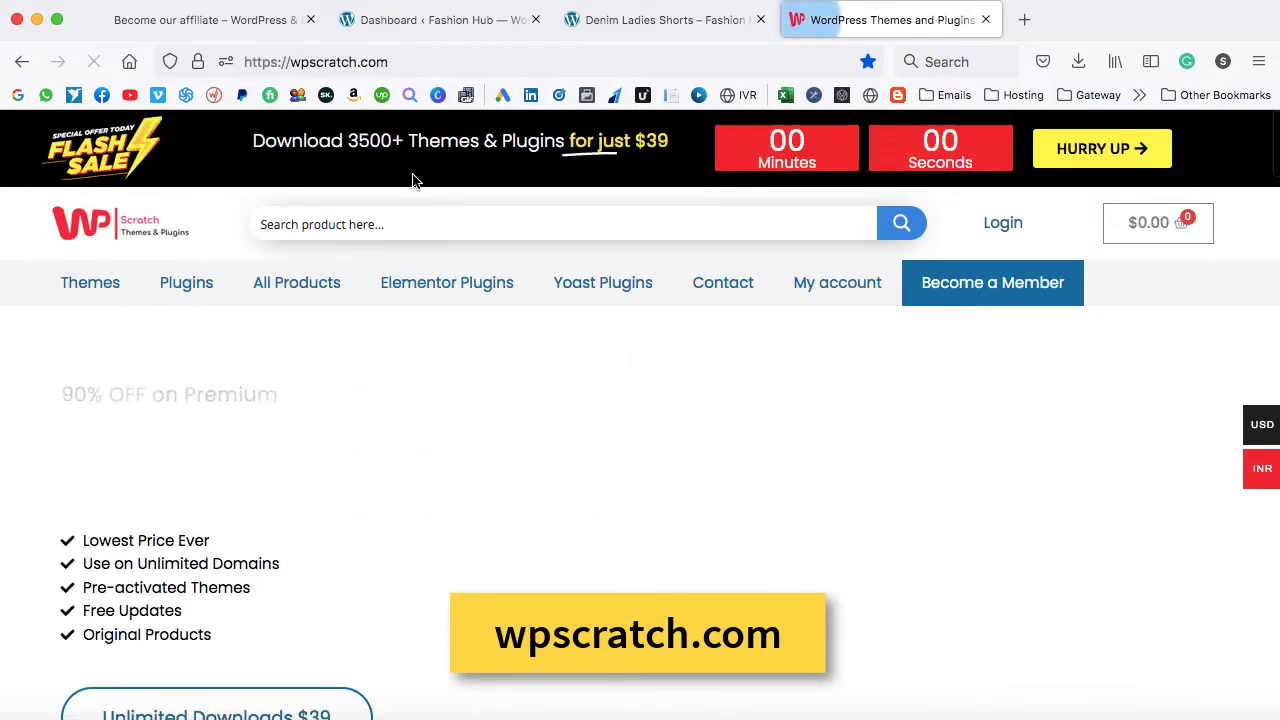
left_click(392, 222)
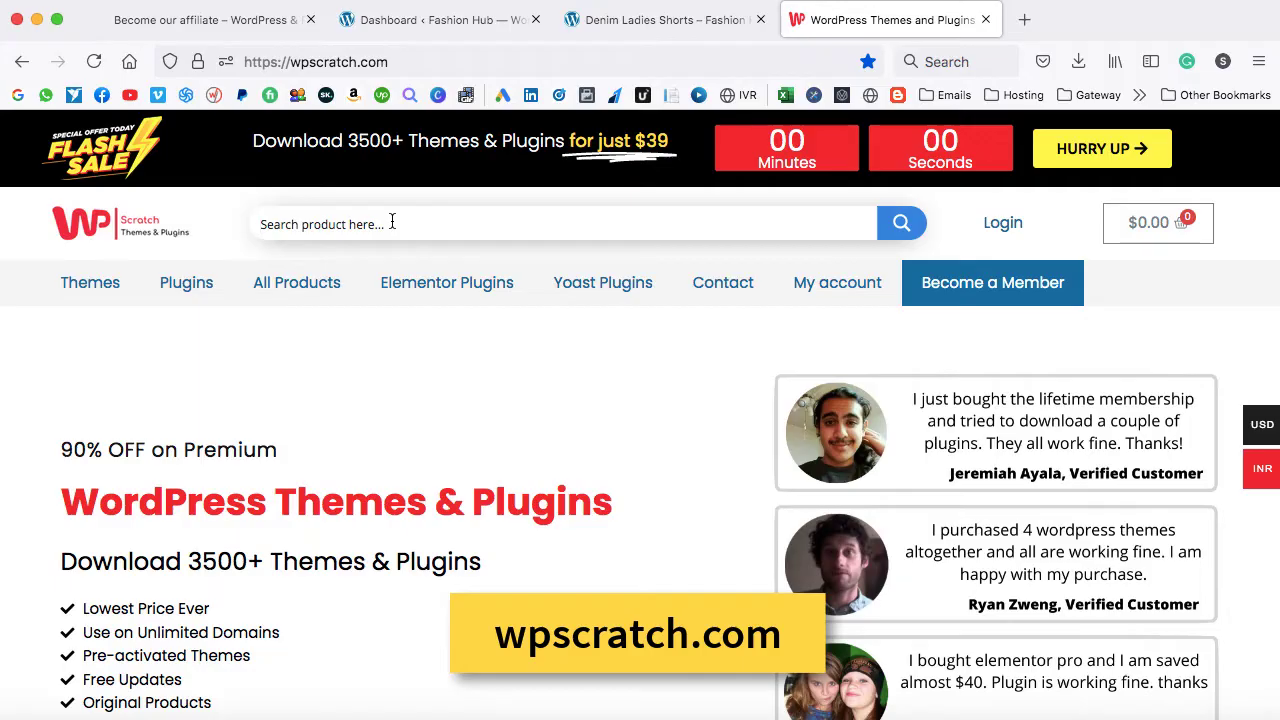
type("elementor")
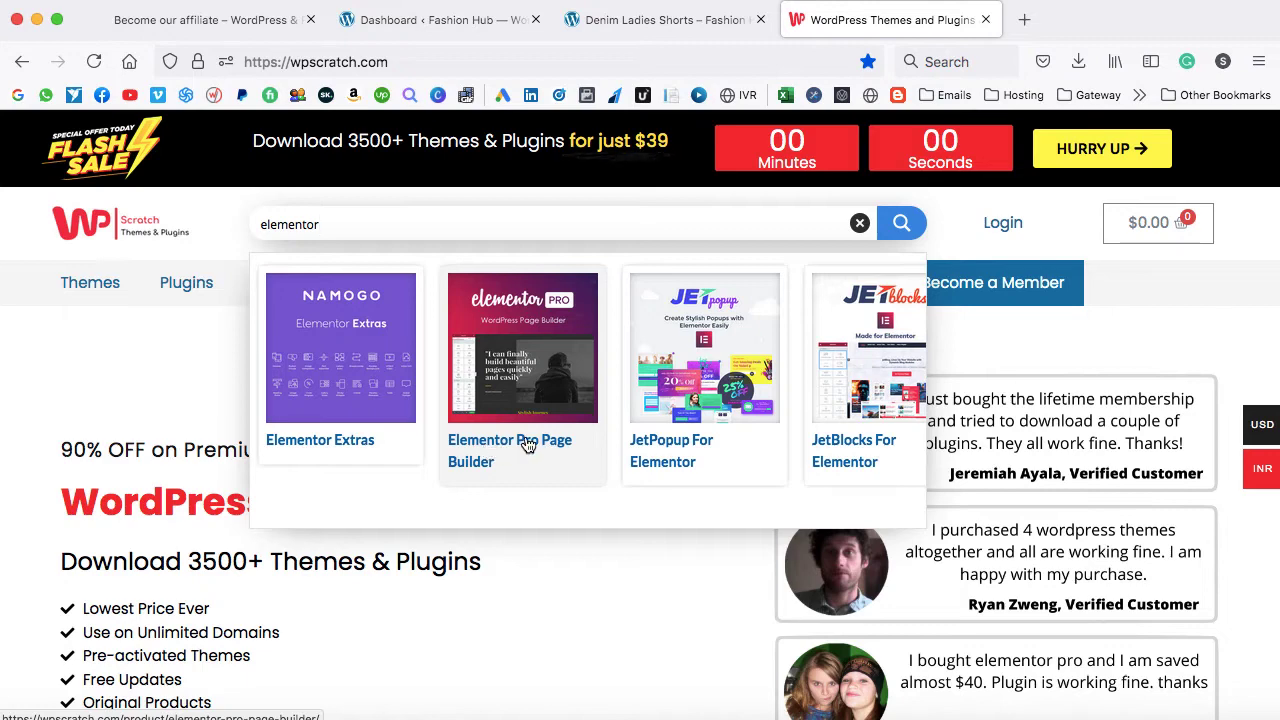
left_click(524, 442)
scroll(869, 481, "down", 4)
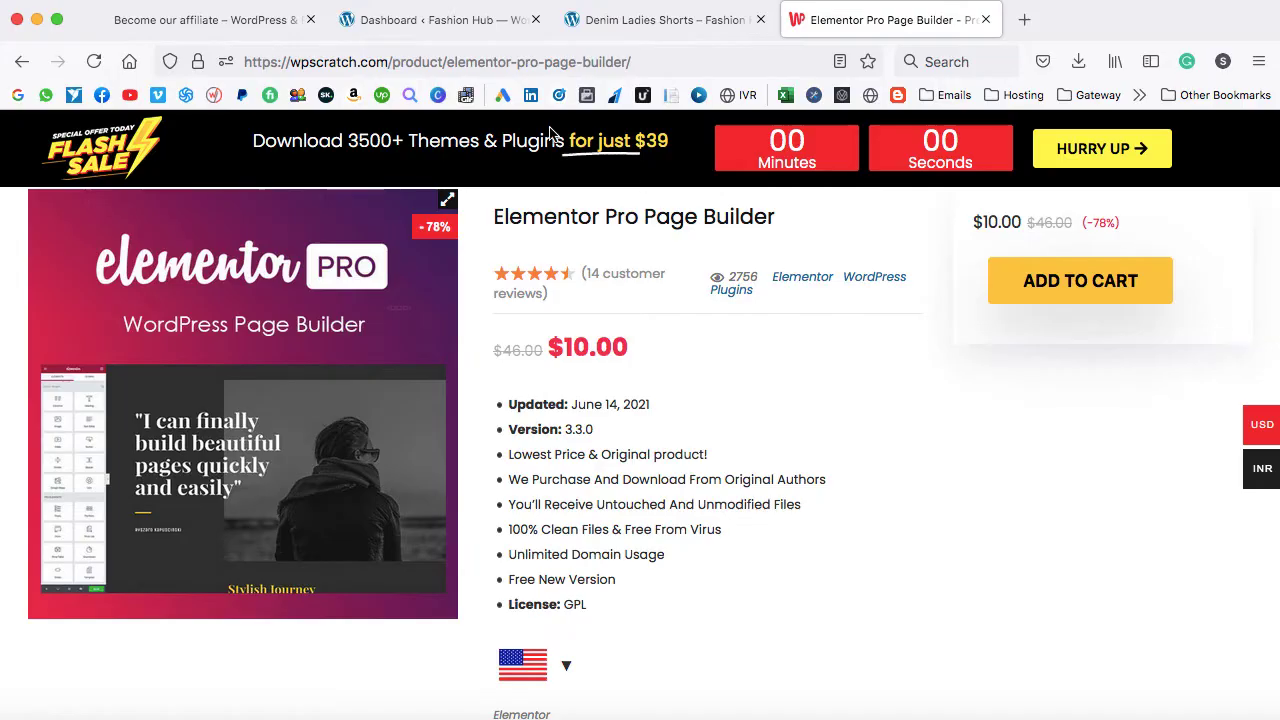
- Return to the Fashion Hub WordPress dashboard and open the form for uploading a new plugin as a .zip file
left_click(440, 22)
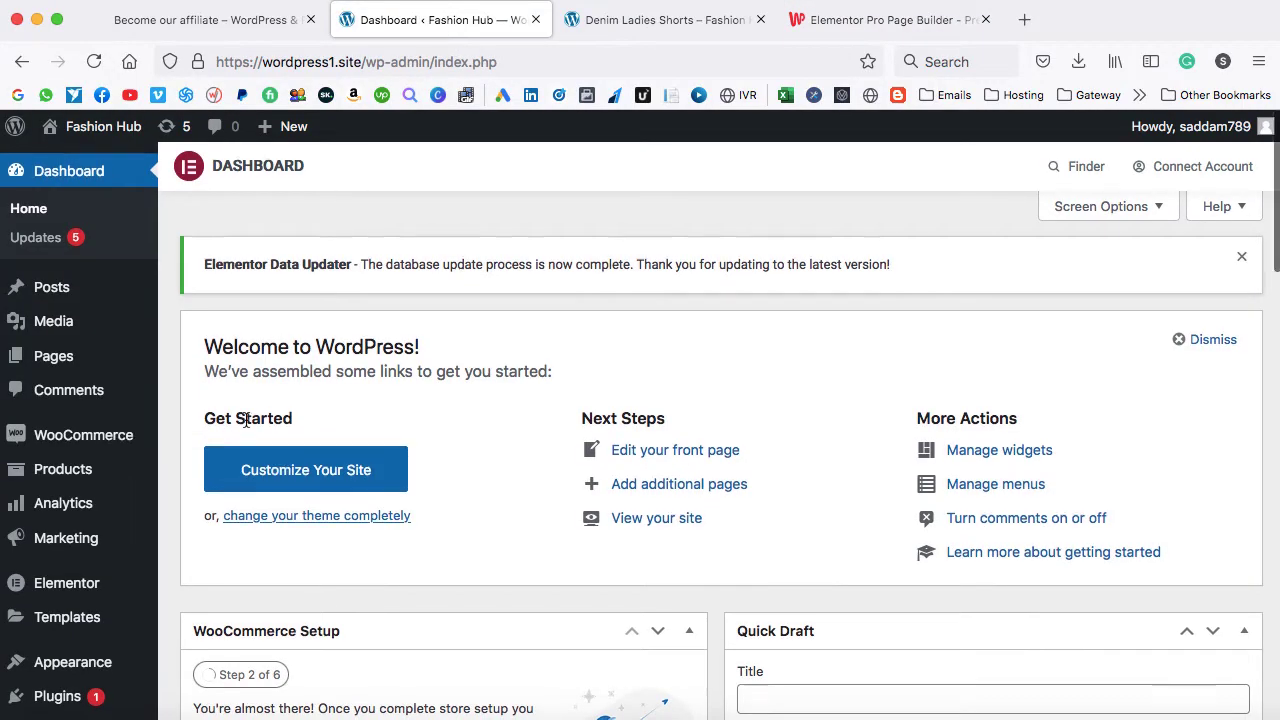
scroll(210, 450, "down", 3)
mouse_move(97, 583)
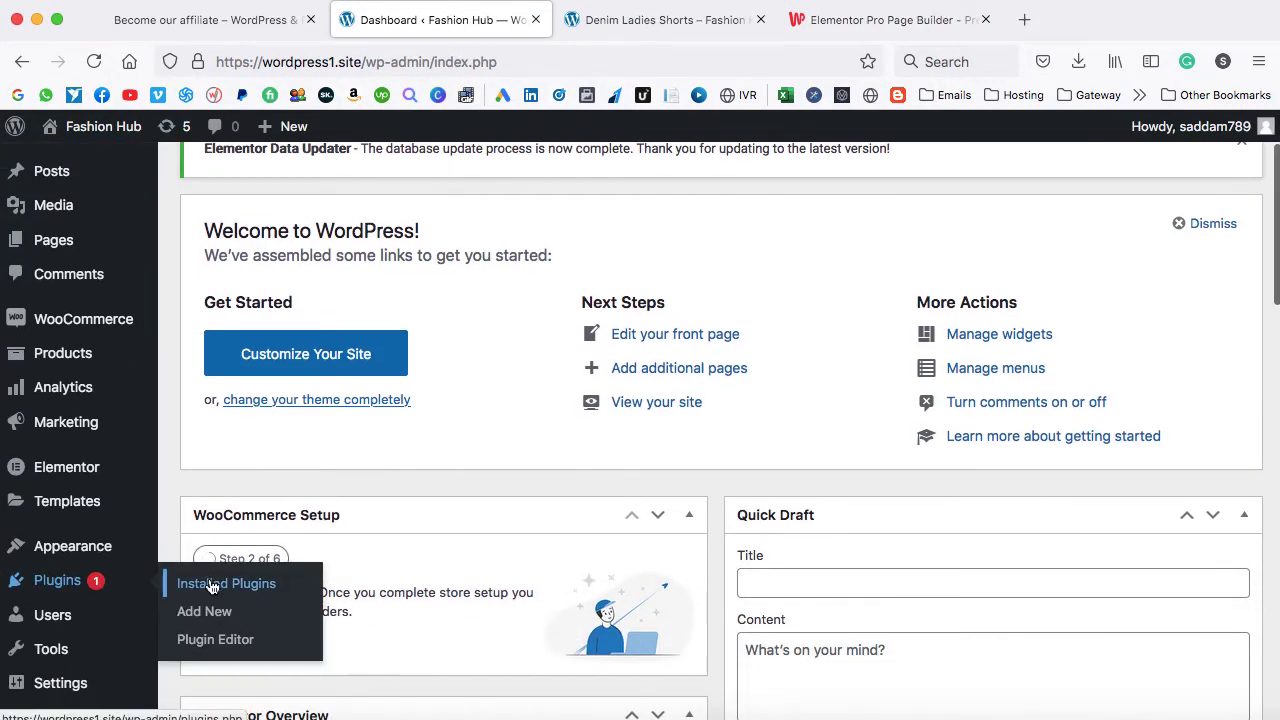
left_click(203, 611)
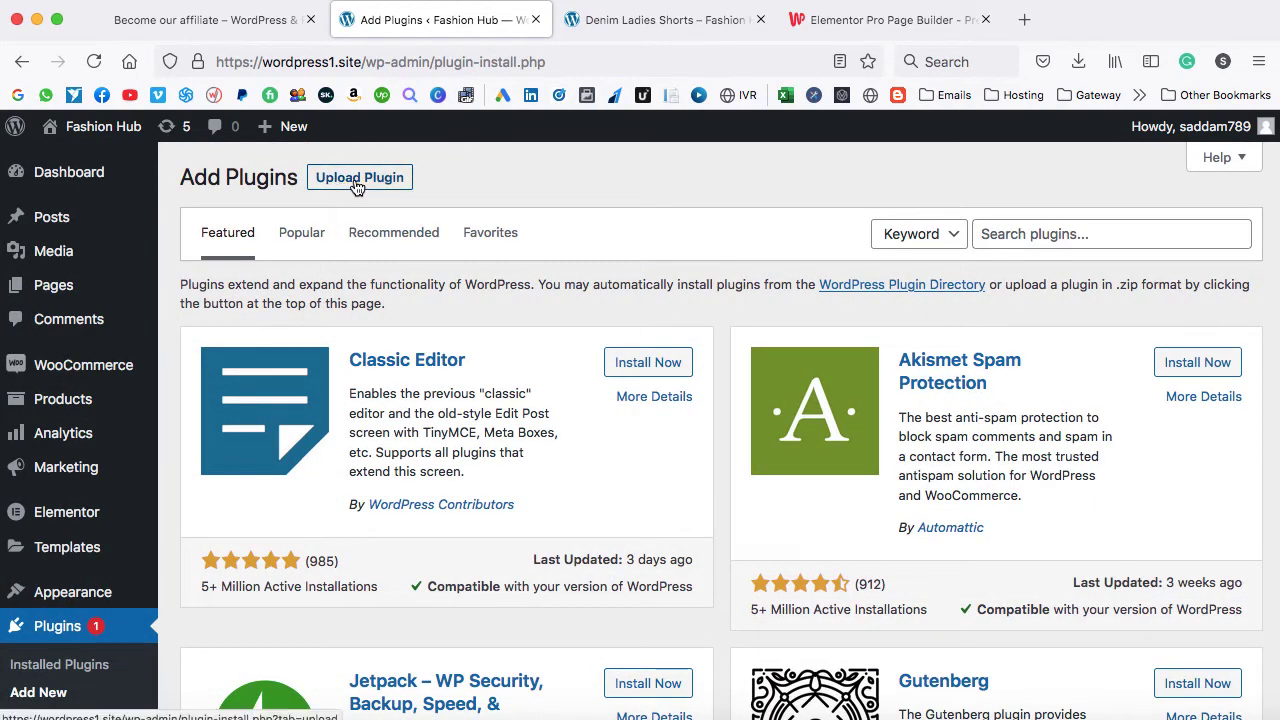
left_click(355, 180)
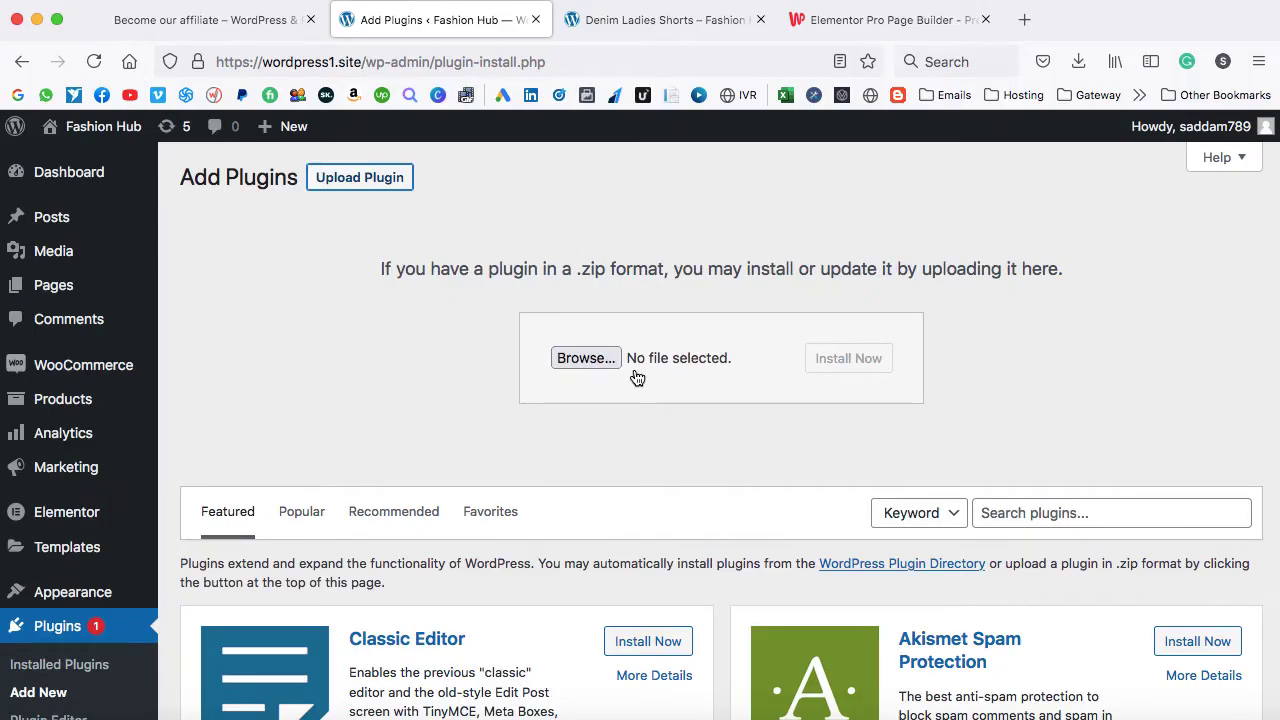
- Open the list of installed plugins and check for Elementor and Elementor Pro
scroll(360, 378, "down", 3)
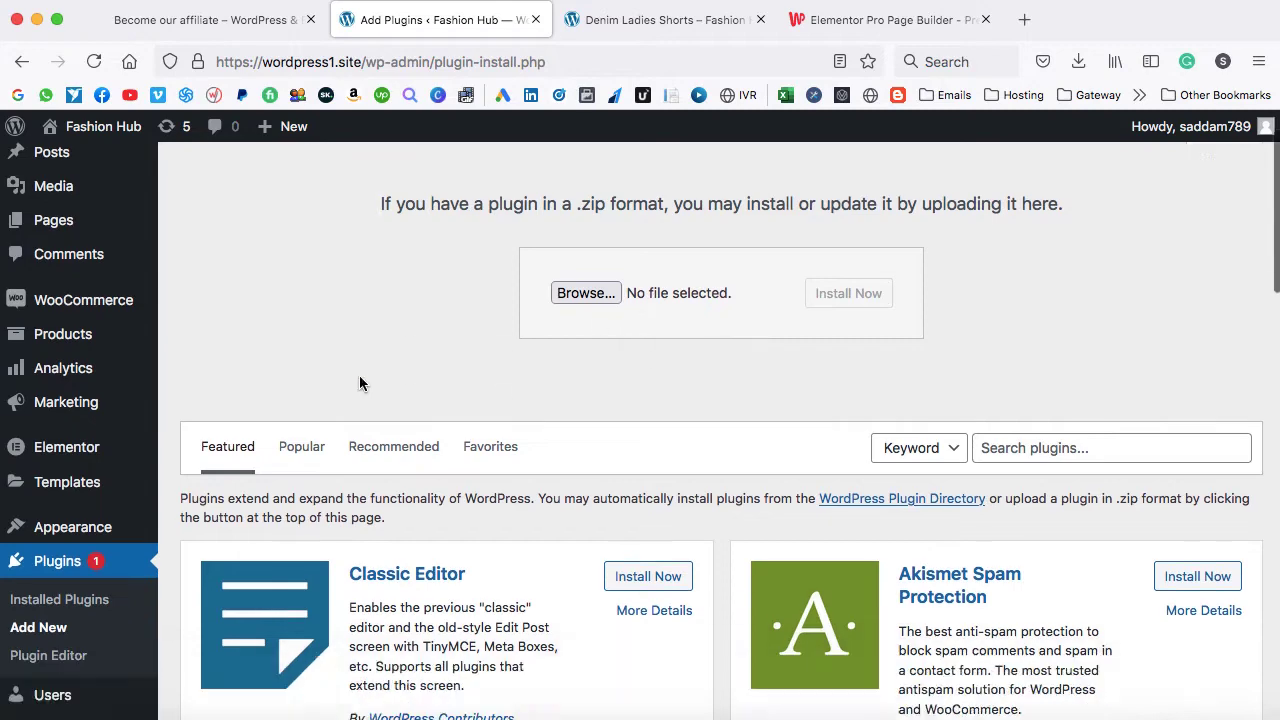
left_click(95, 505)
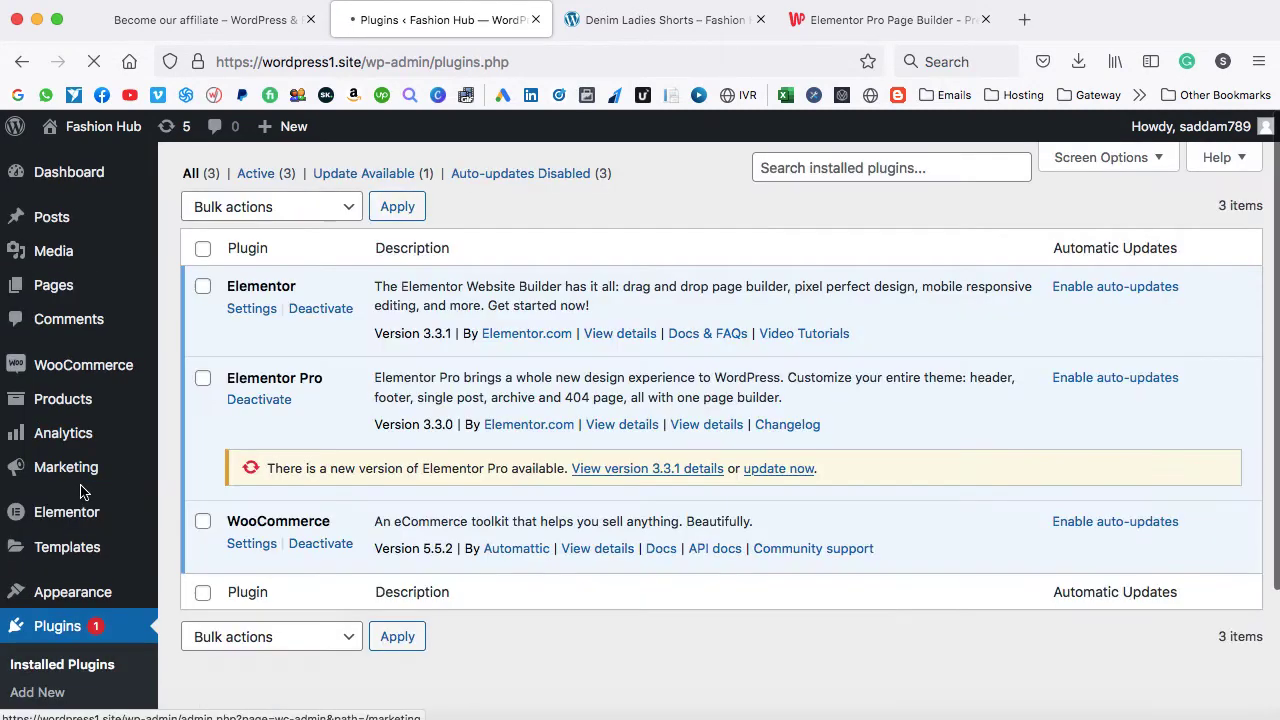
scroll(372, 392, "down", 1)
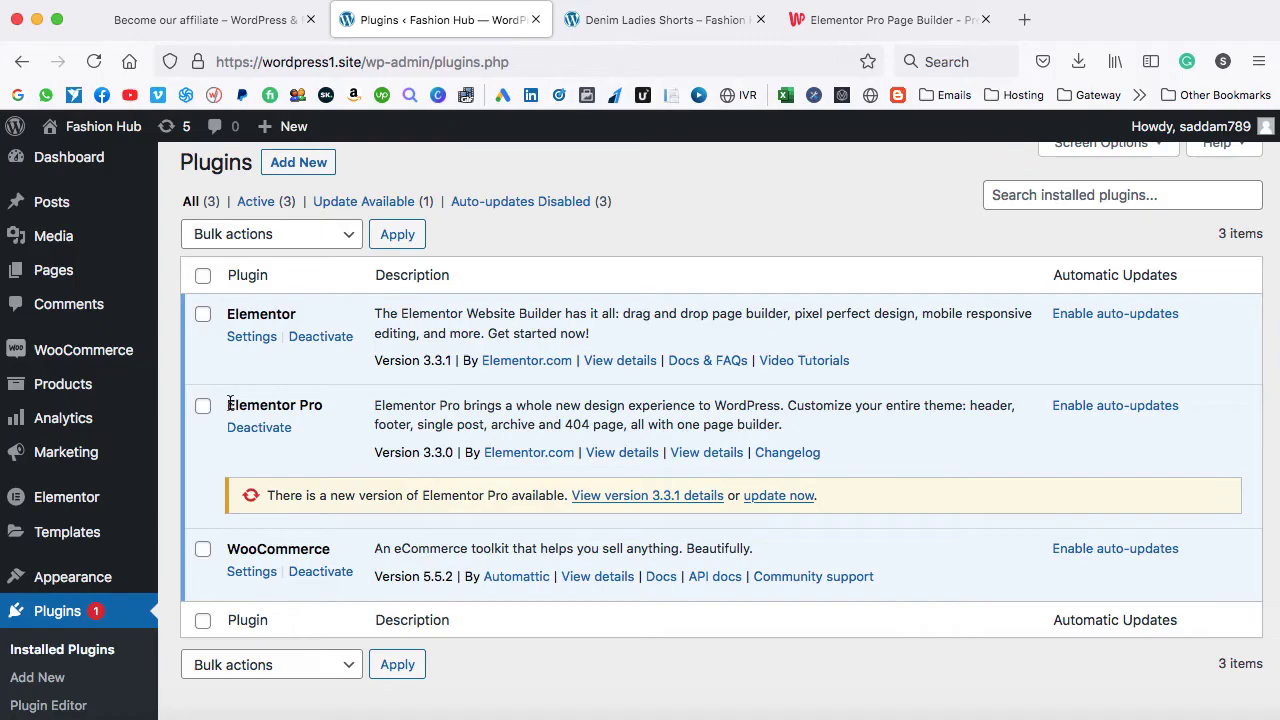
double_click(259, 315)
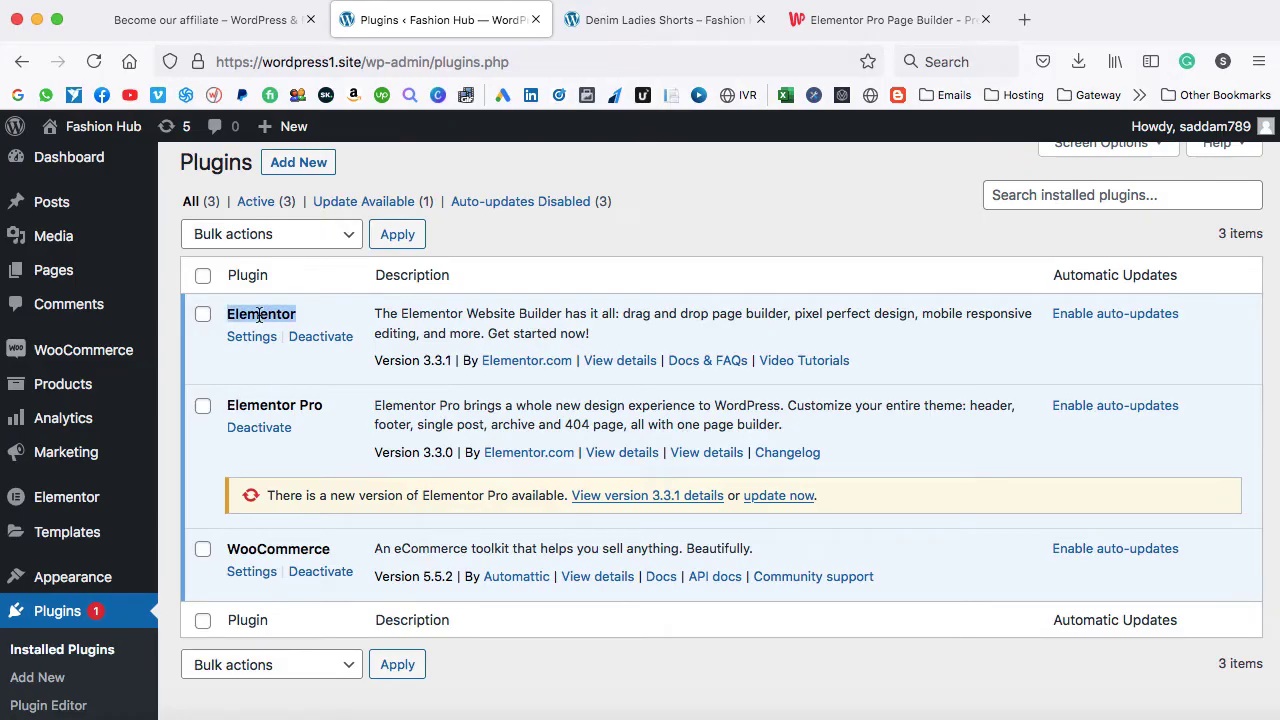
left_click(322, 316)
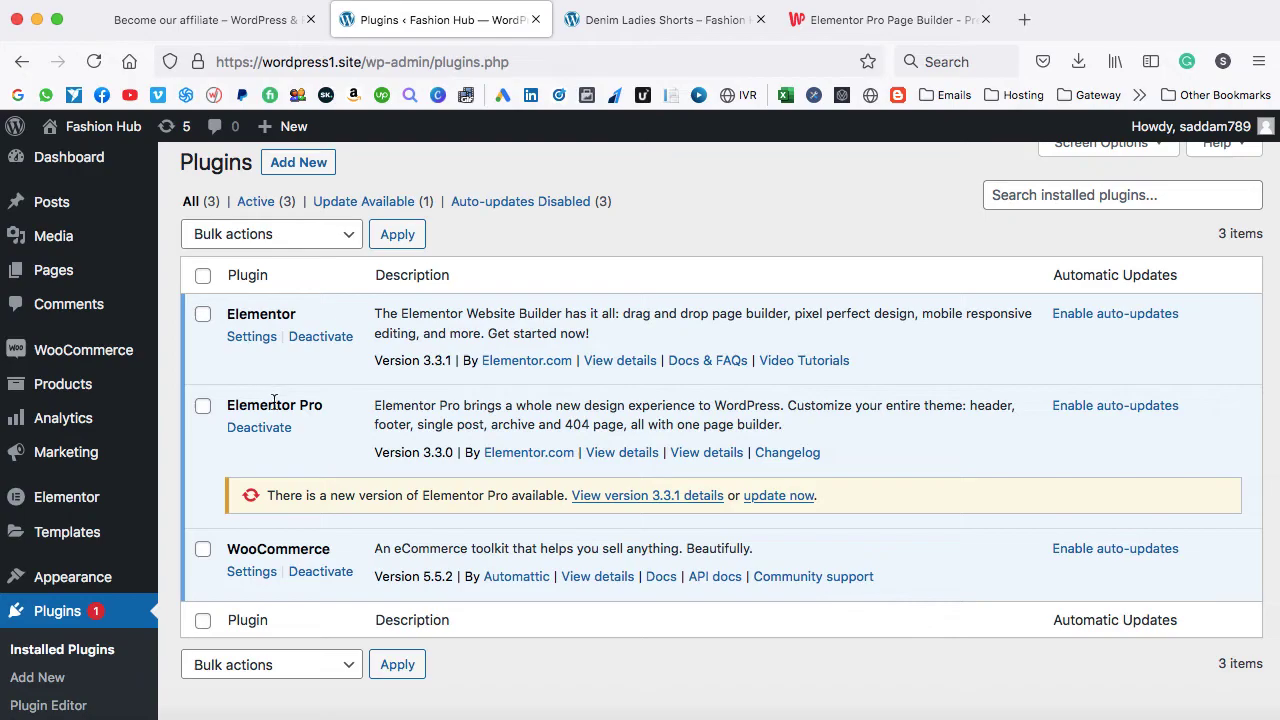
- Open Elementor's Theme Builder template list and start a new template
scroll(274, 402, "down", 2)
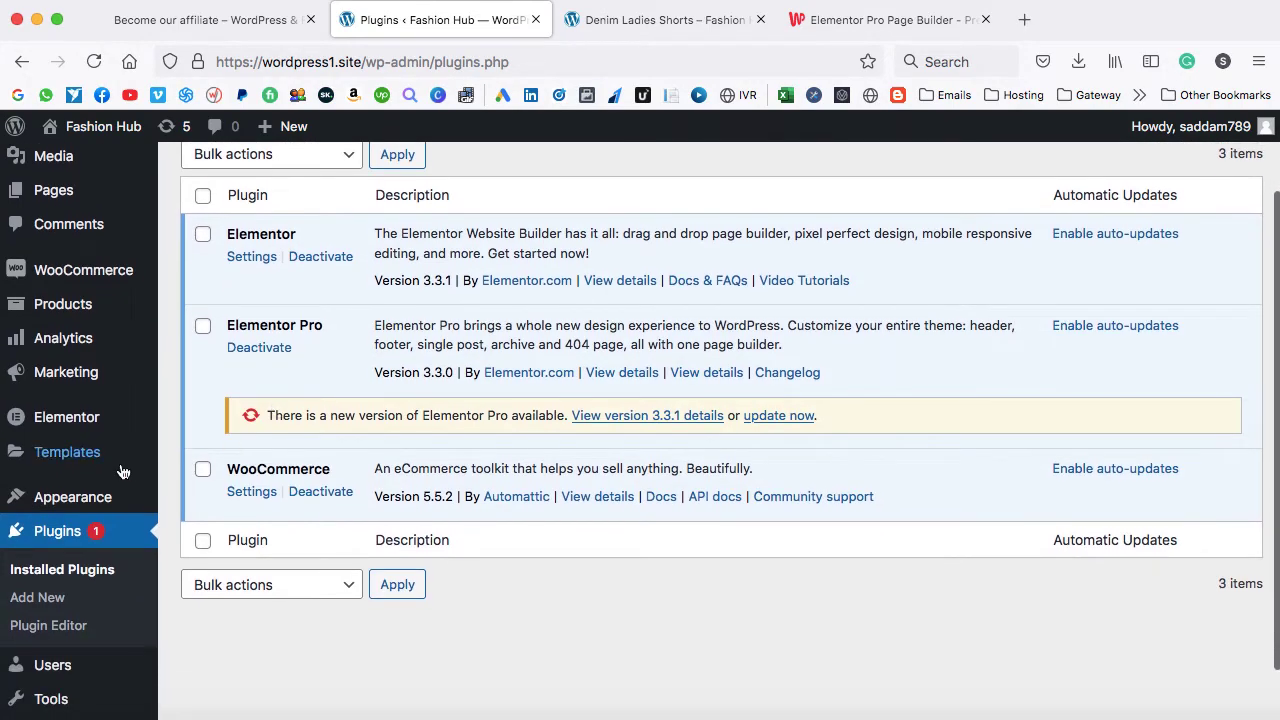
mouse_move(88, 458)
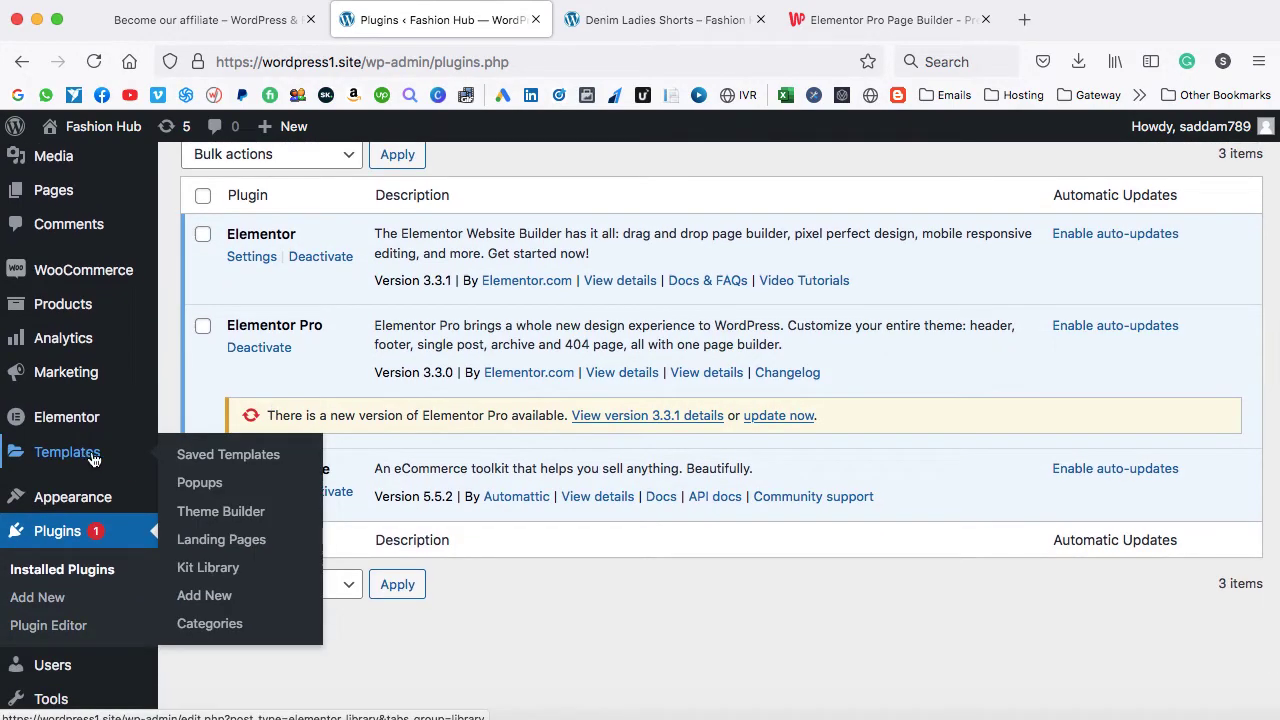
left_click(224, 511)
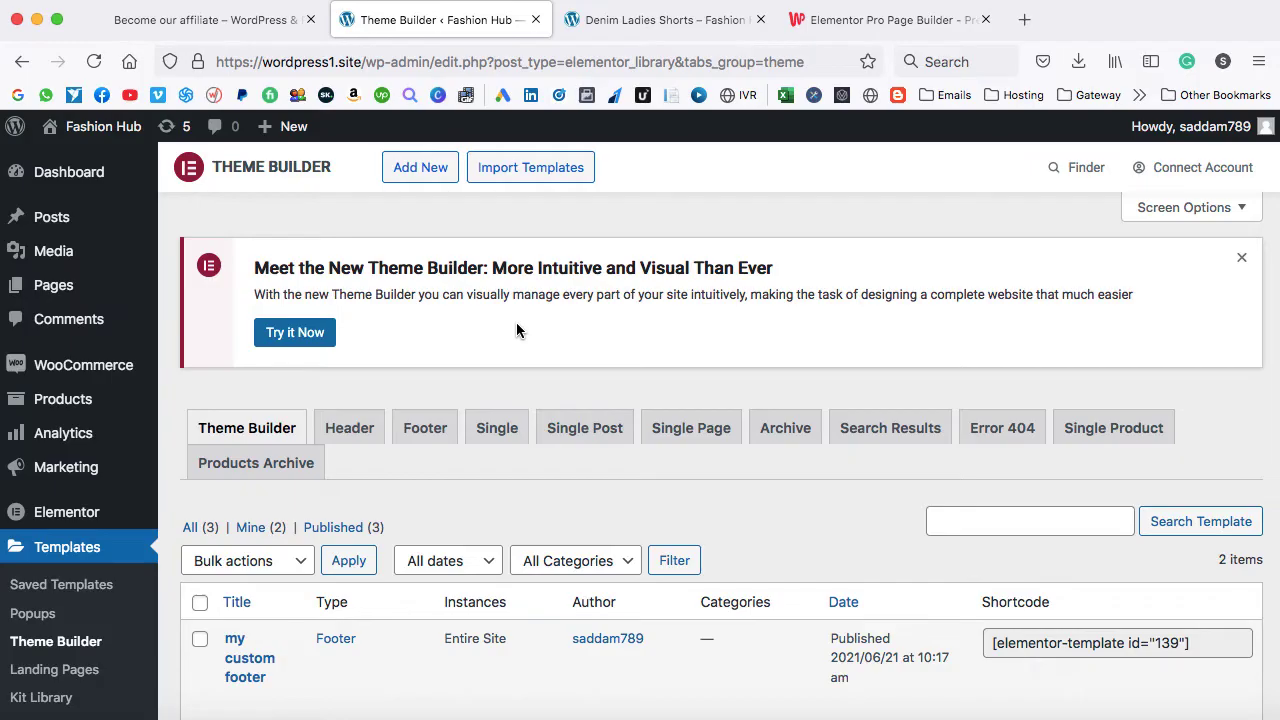
left_click(421, 170)
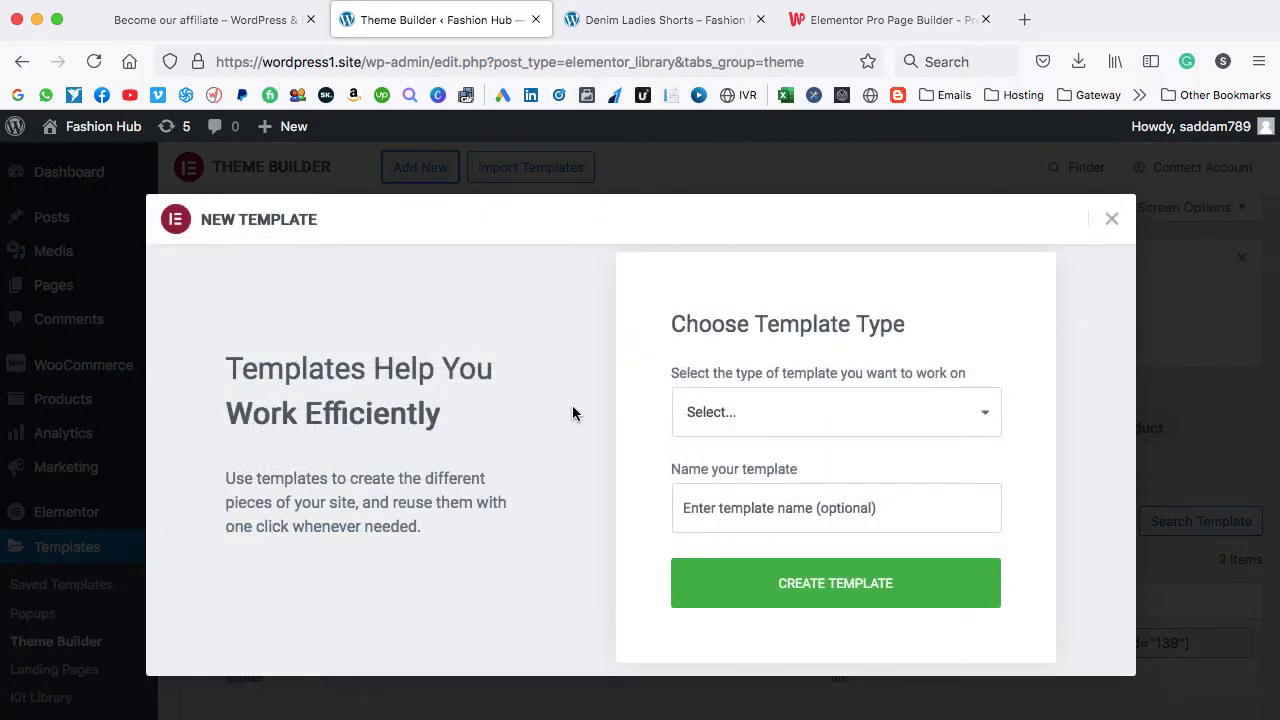
- Create a Single Product template named "Single product page template" and dismiss the block library to get an empty canvas
left_click(927, 424)
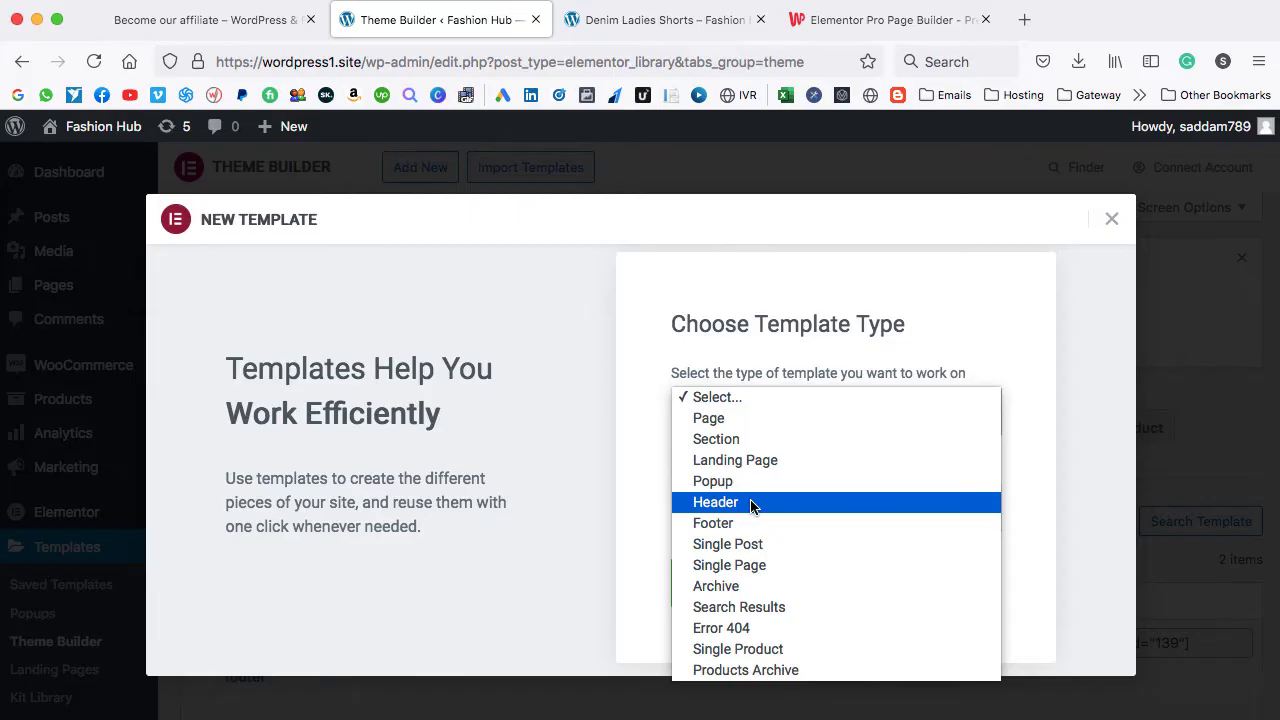
left_click(736, 649)
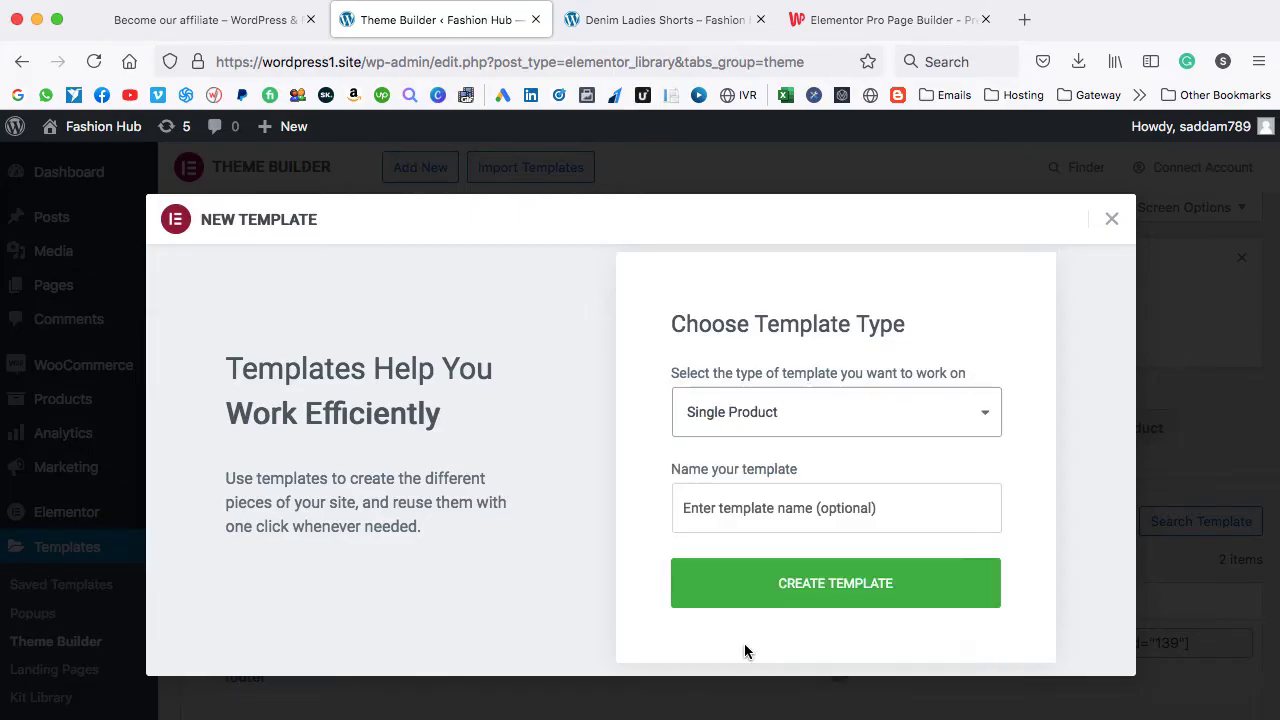
left_click(757, 520)
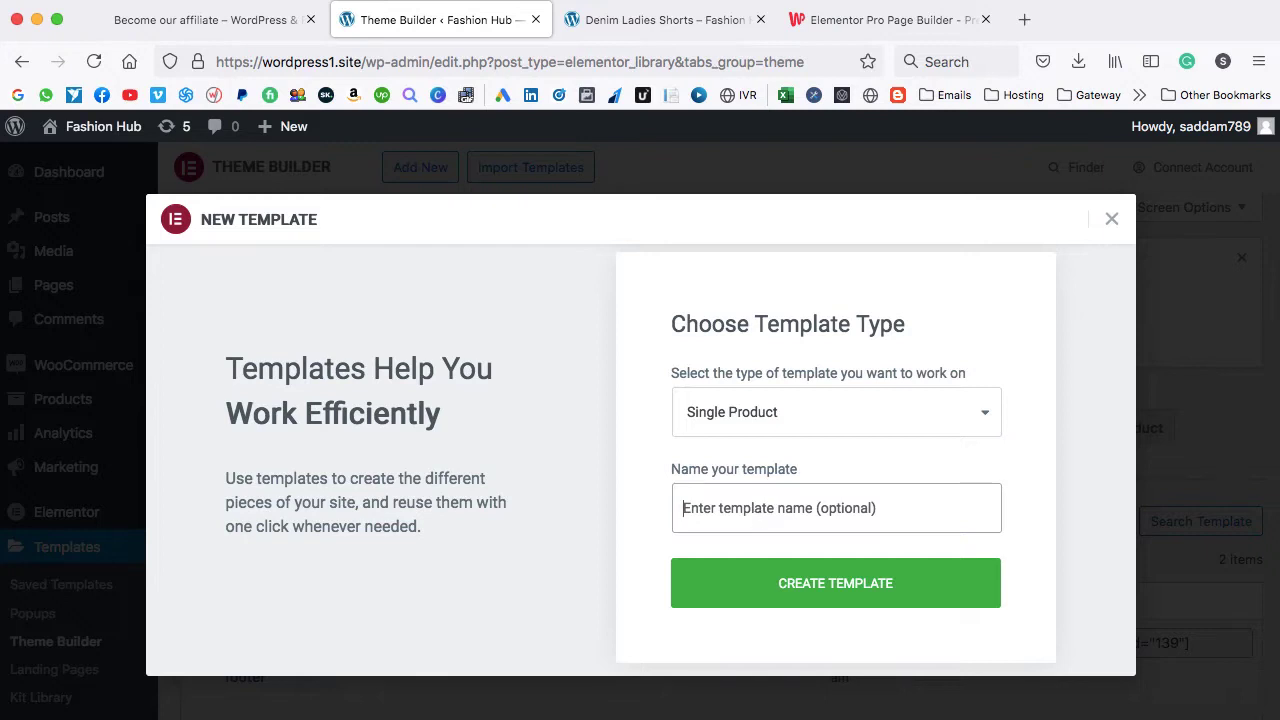
type("Singe prod")
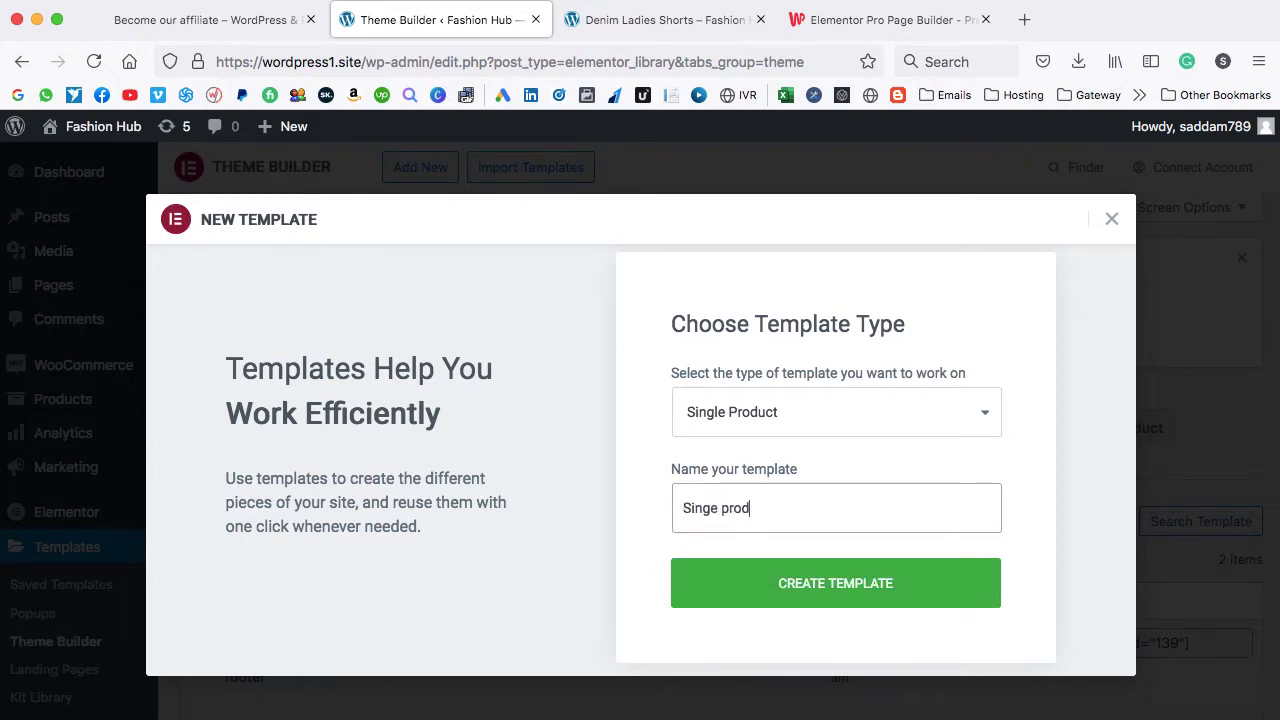
type("uct page template")
left_click(710, 510)
type("l")
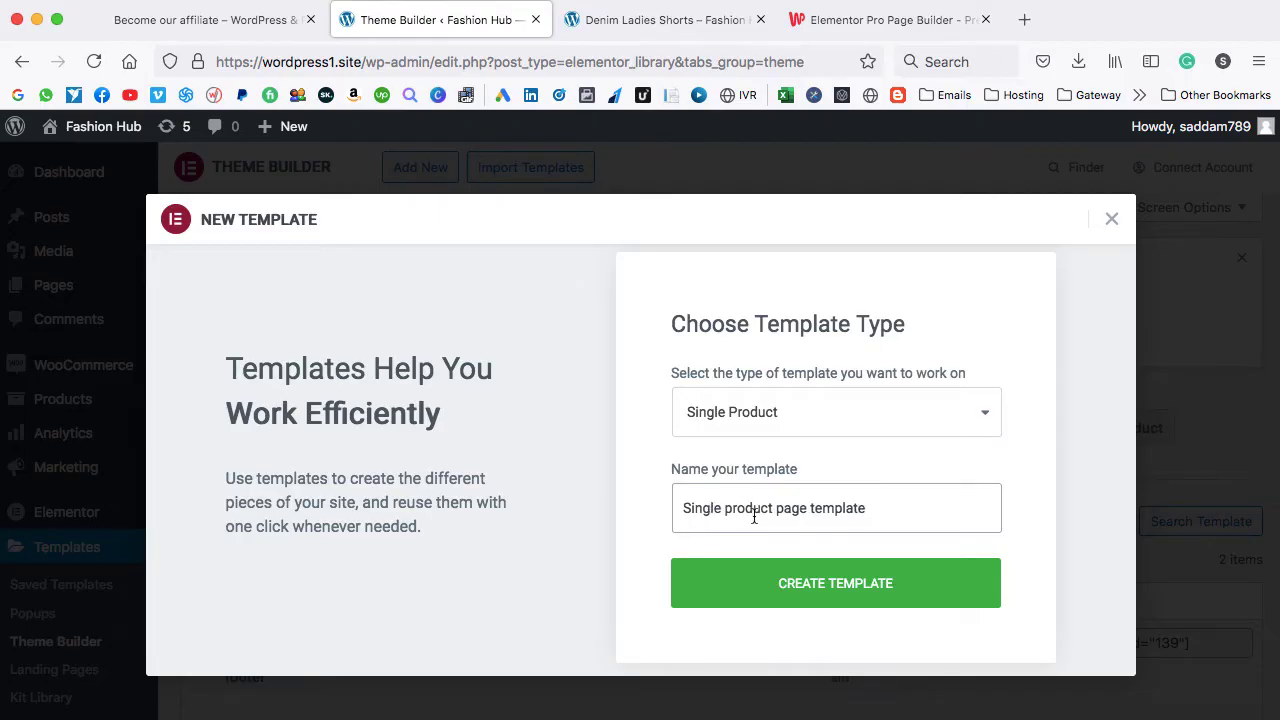
left_click(828, 586)
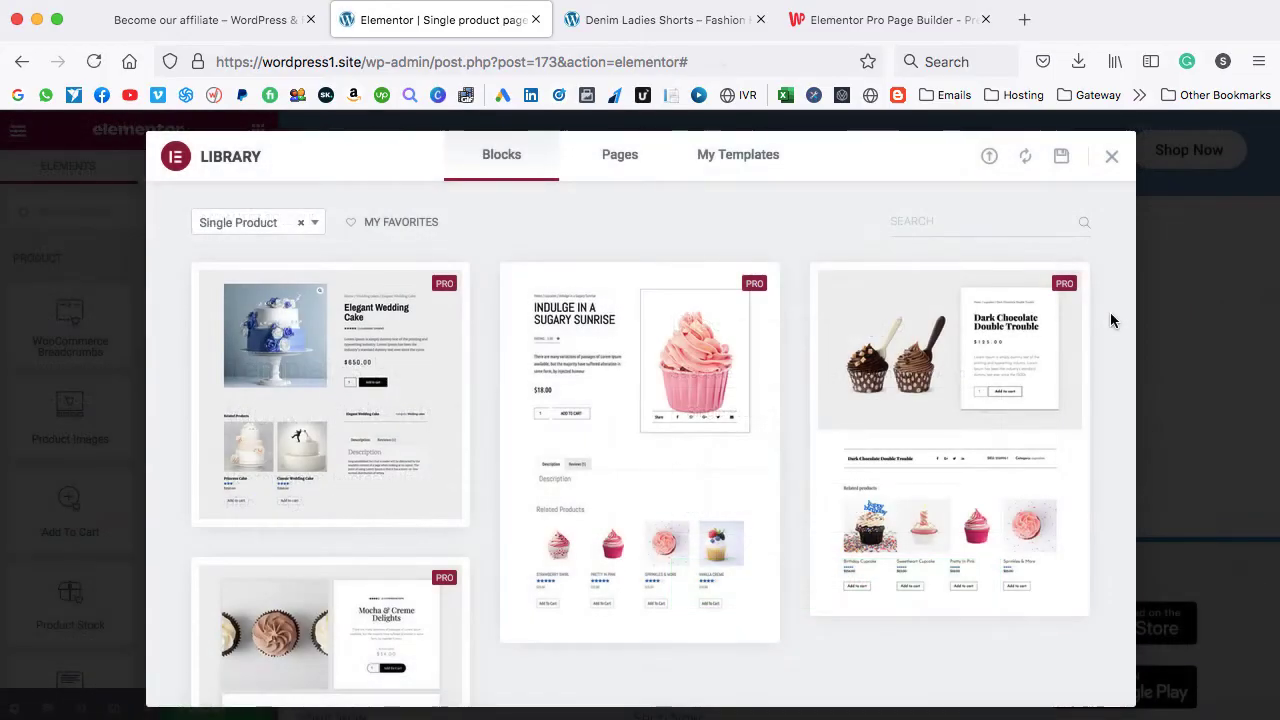
mouse_move(726, 288)
left_click(1111, 162)
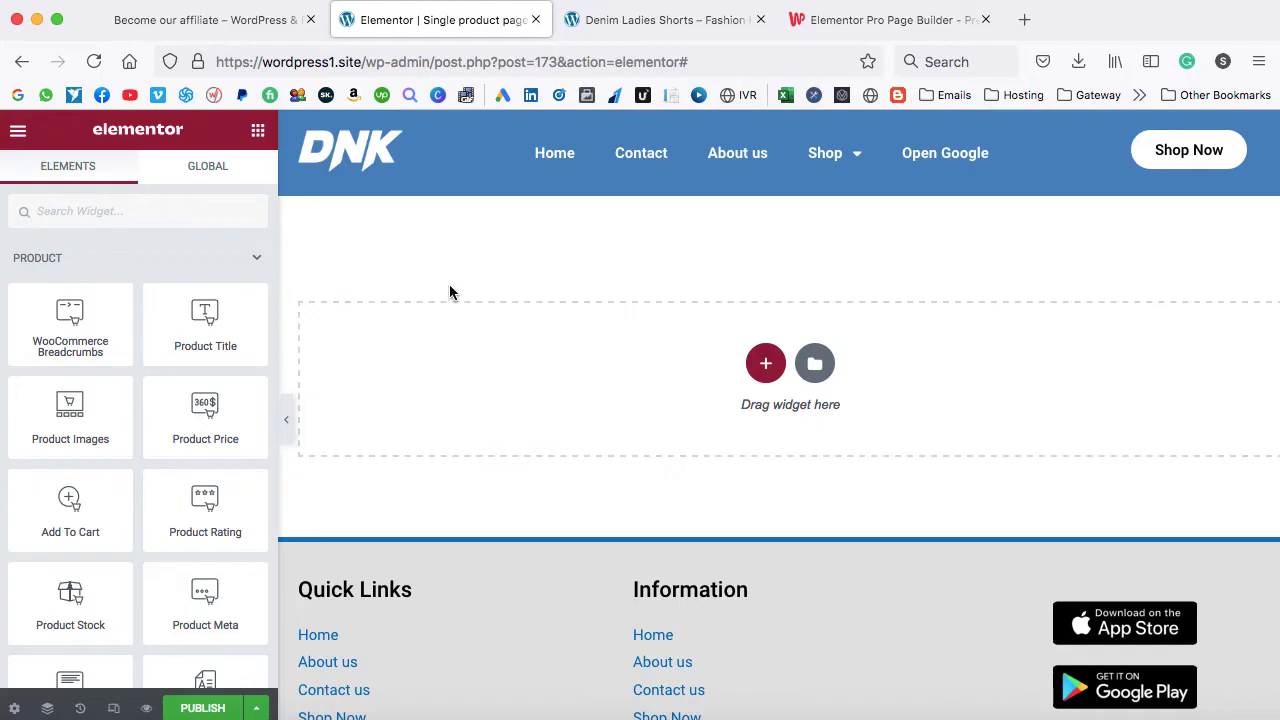
- Examine the product and WooCommerce widgets available for the single product template
scroll(137, 307, "down", 1)
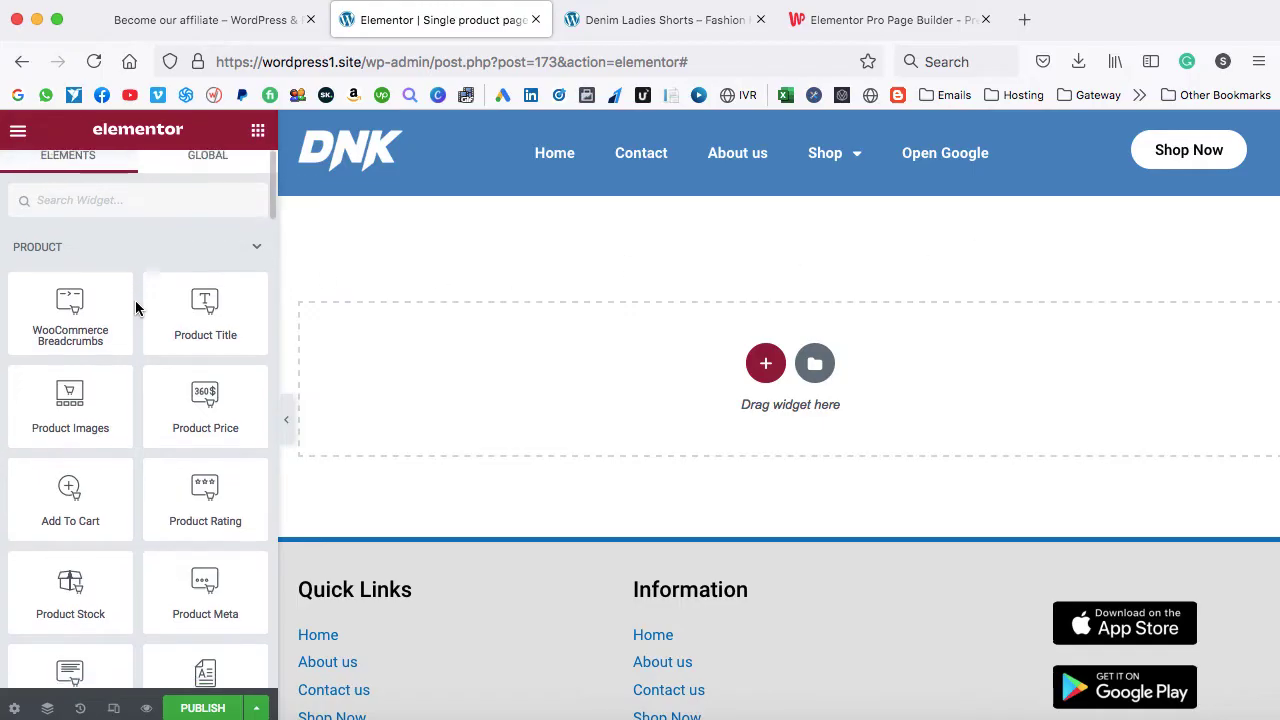
scroll(137, 307, "down", 2)
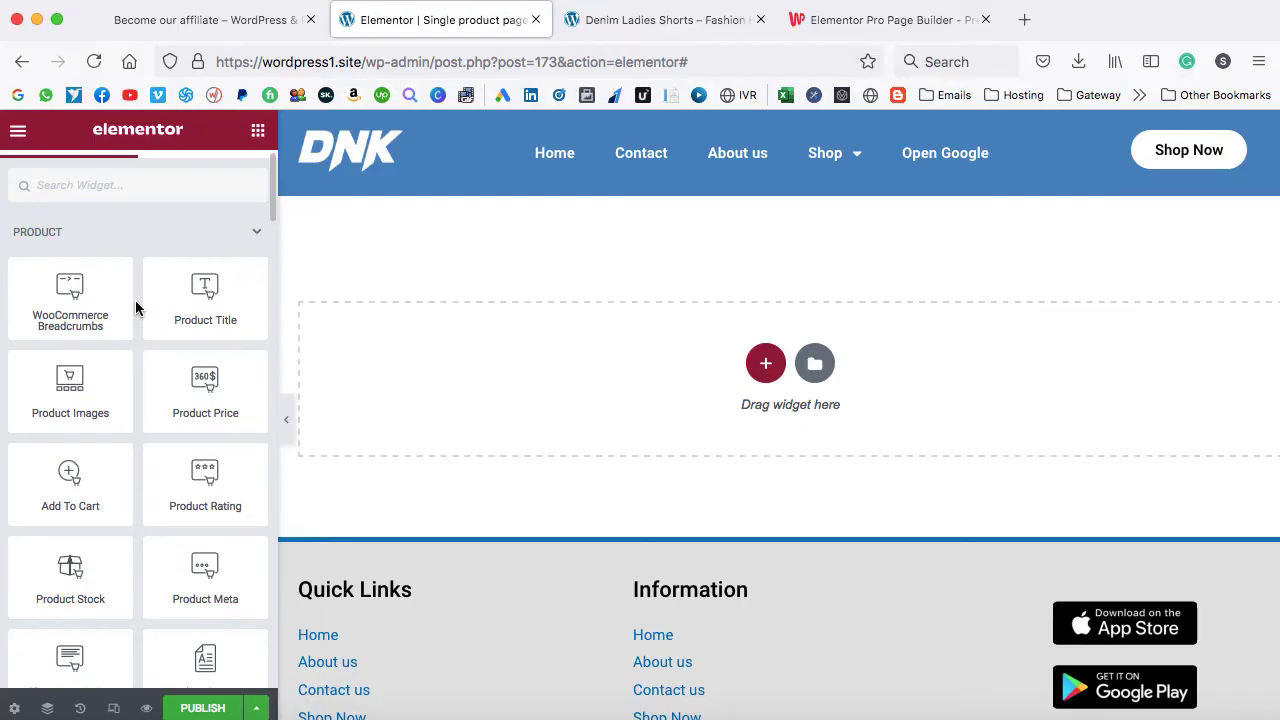
scroll(136, 307, "down", 3)
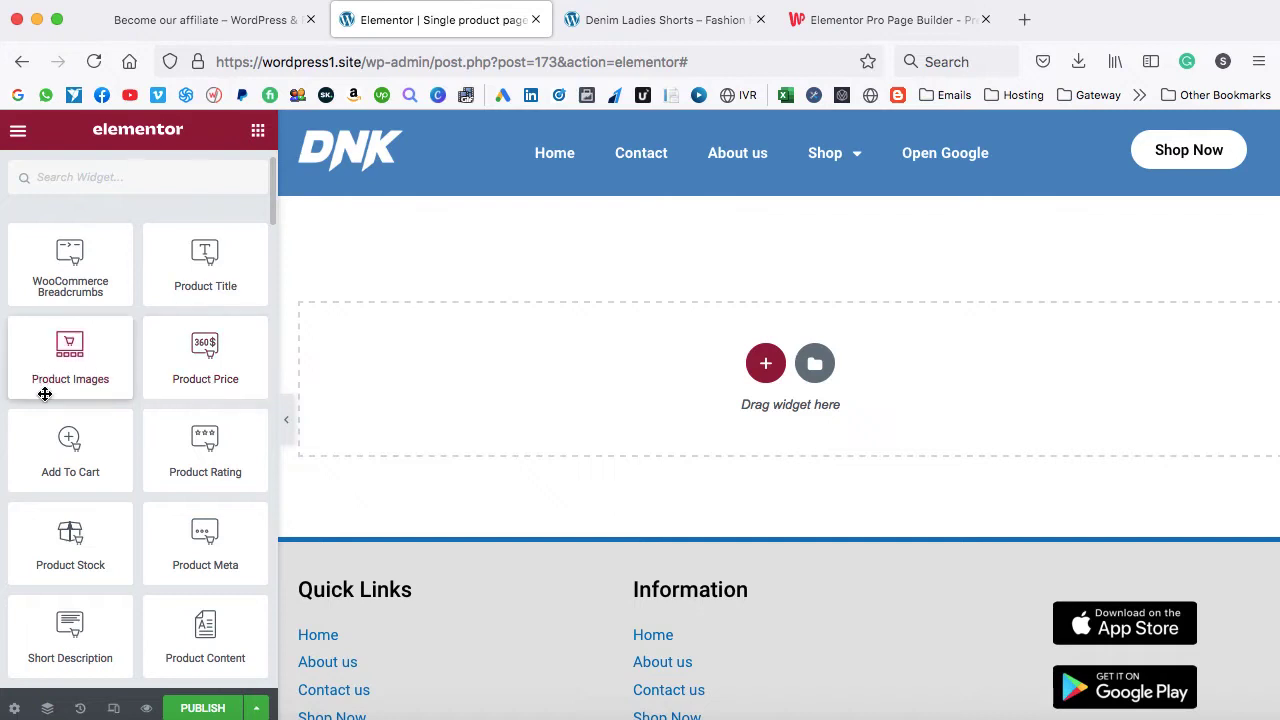
scroll(91, 384, "down", 1)
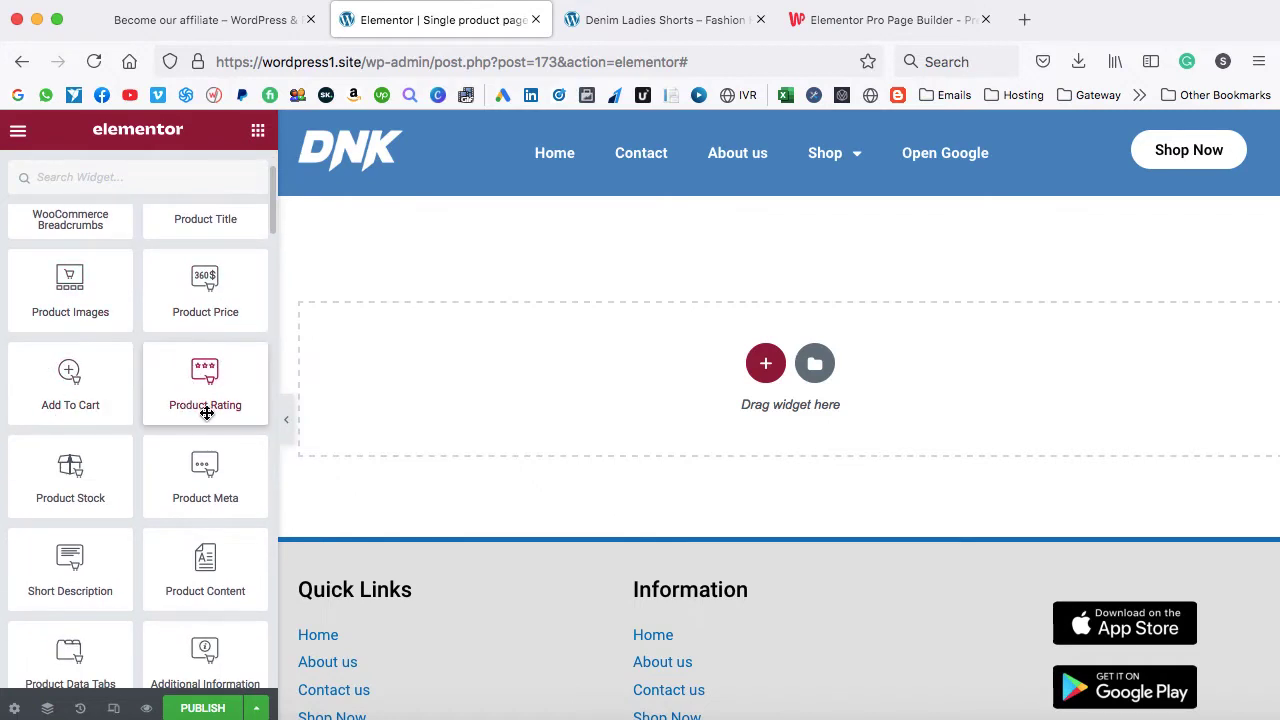
scroll(208, 410, "down", 1)
scroll(210, 412, "down", 3)
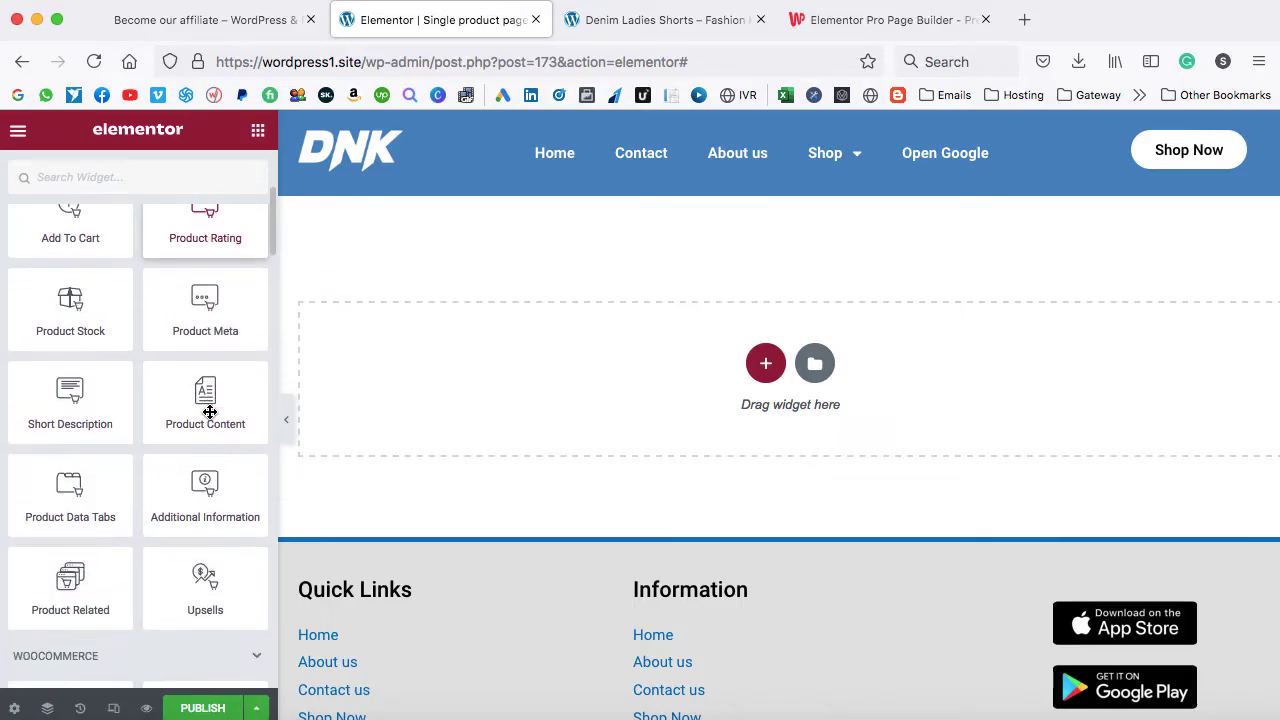
scroll(210, 412, "down", 1)
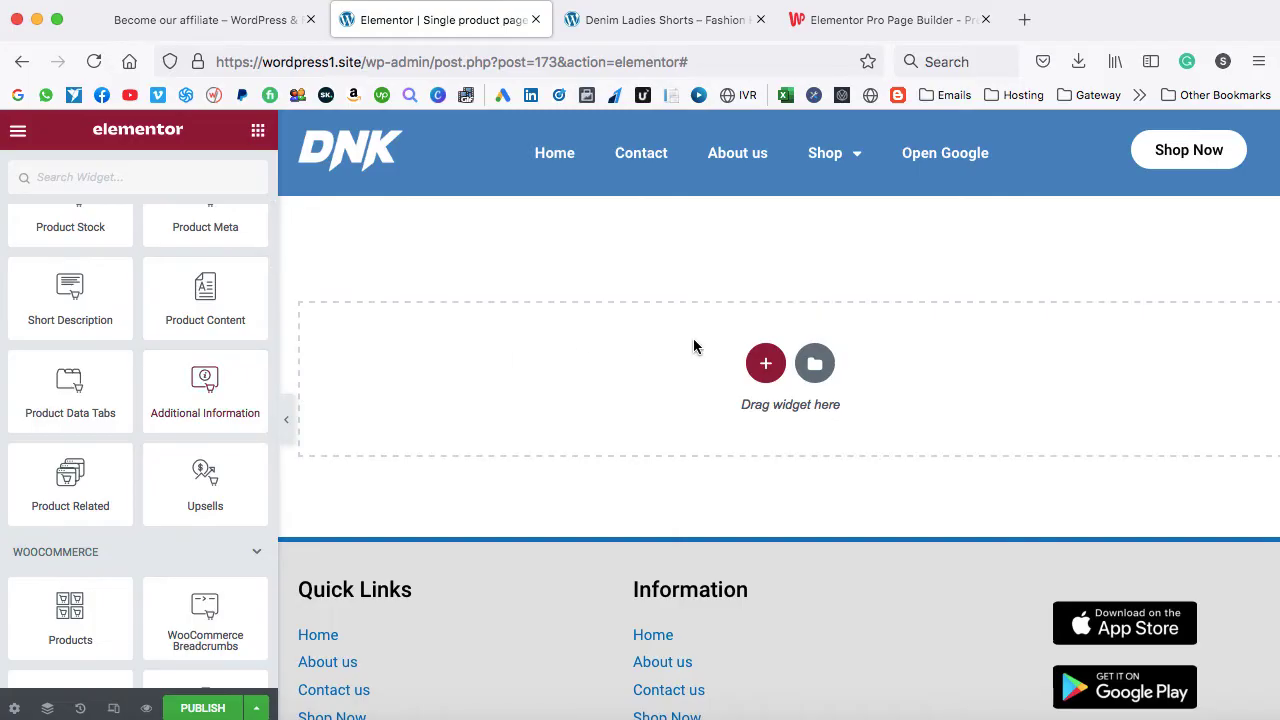
- Add a single-column section to the empty template canvas and open its section settings
left_click(766, 366)
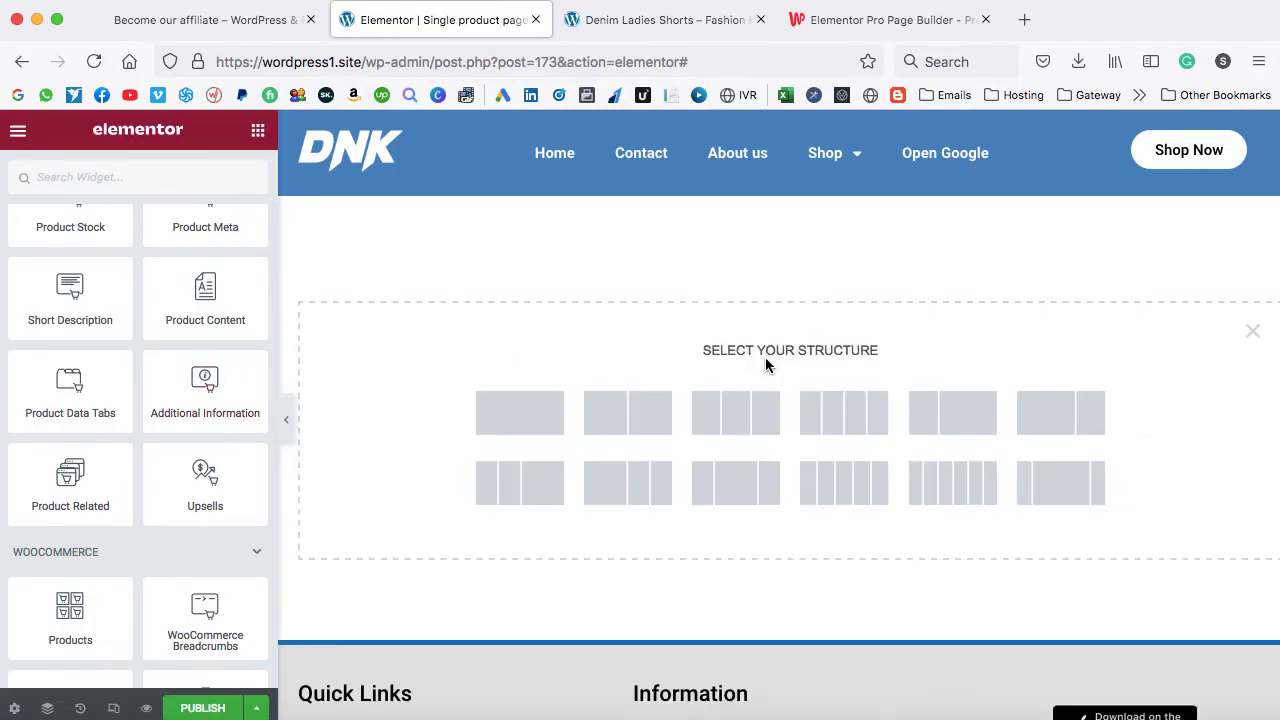
left_click(519, 417)
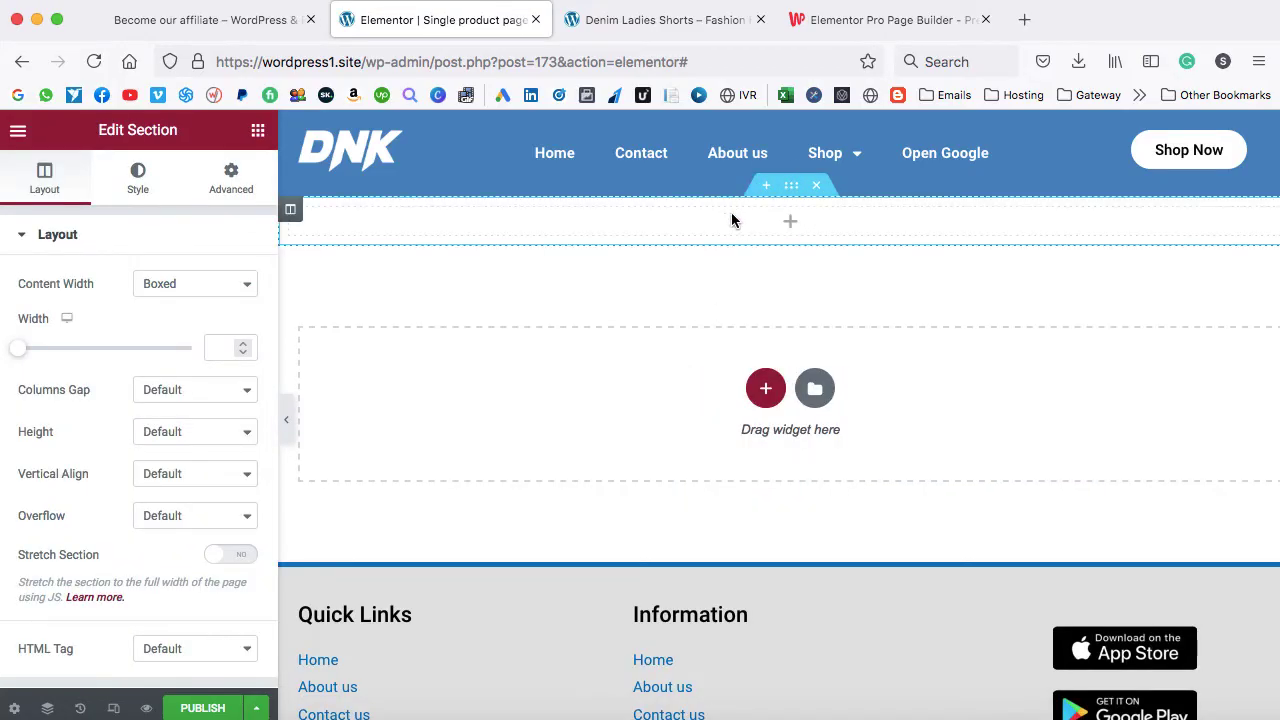
right_click(793, 194)
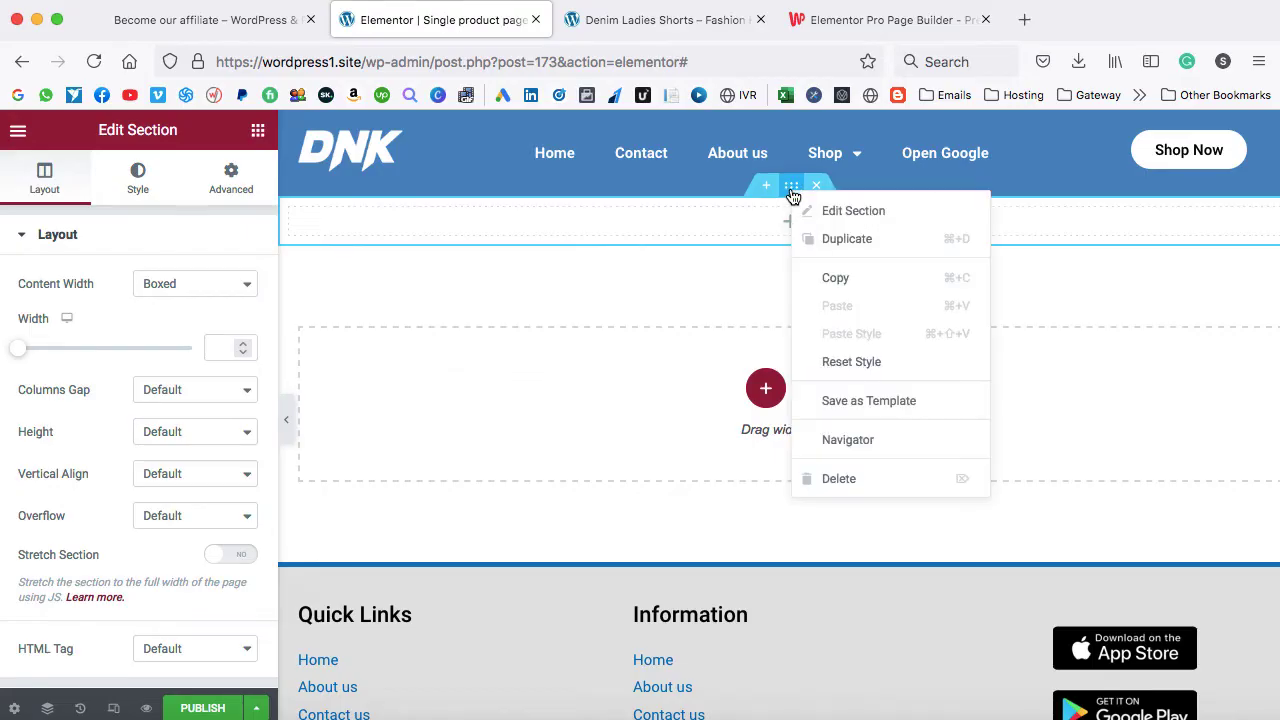
left_click(838, 212)
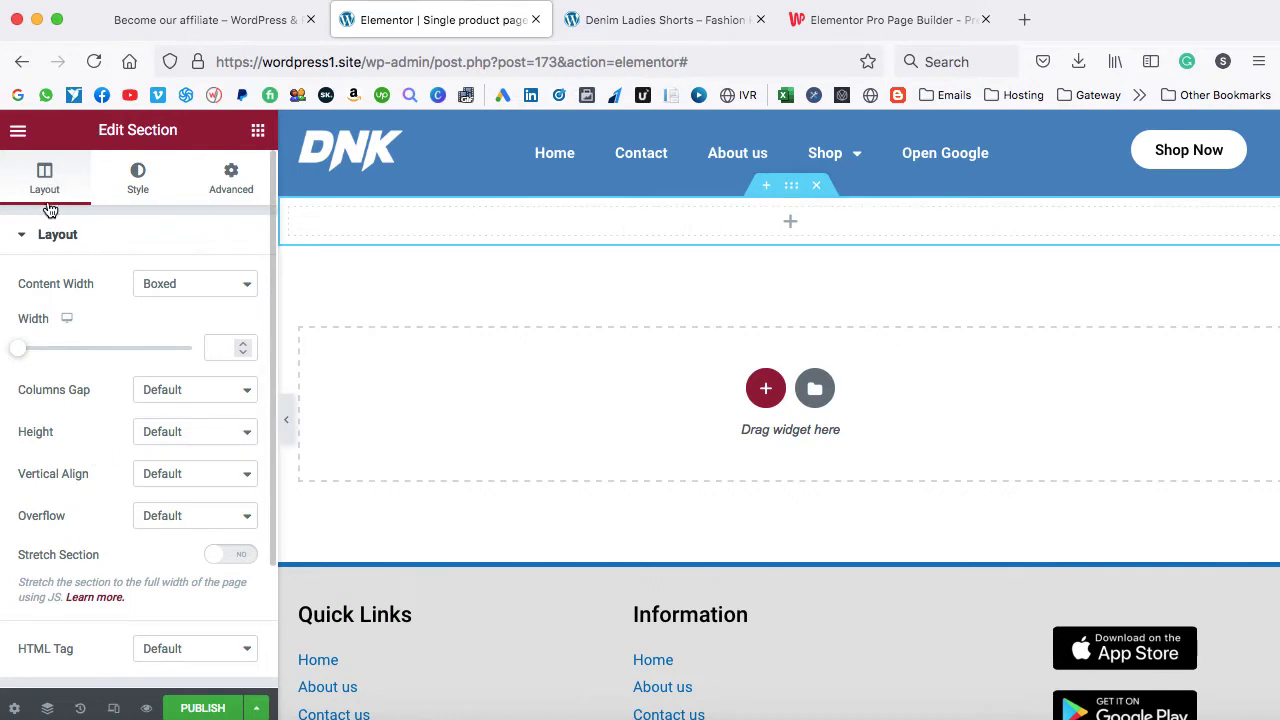
- Review the new section's Layout, Style and Advanced settings
left_click(135, 195)
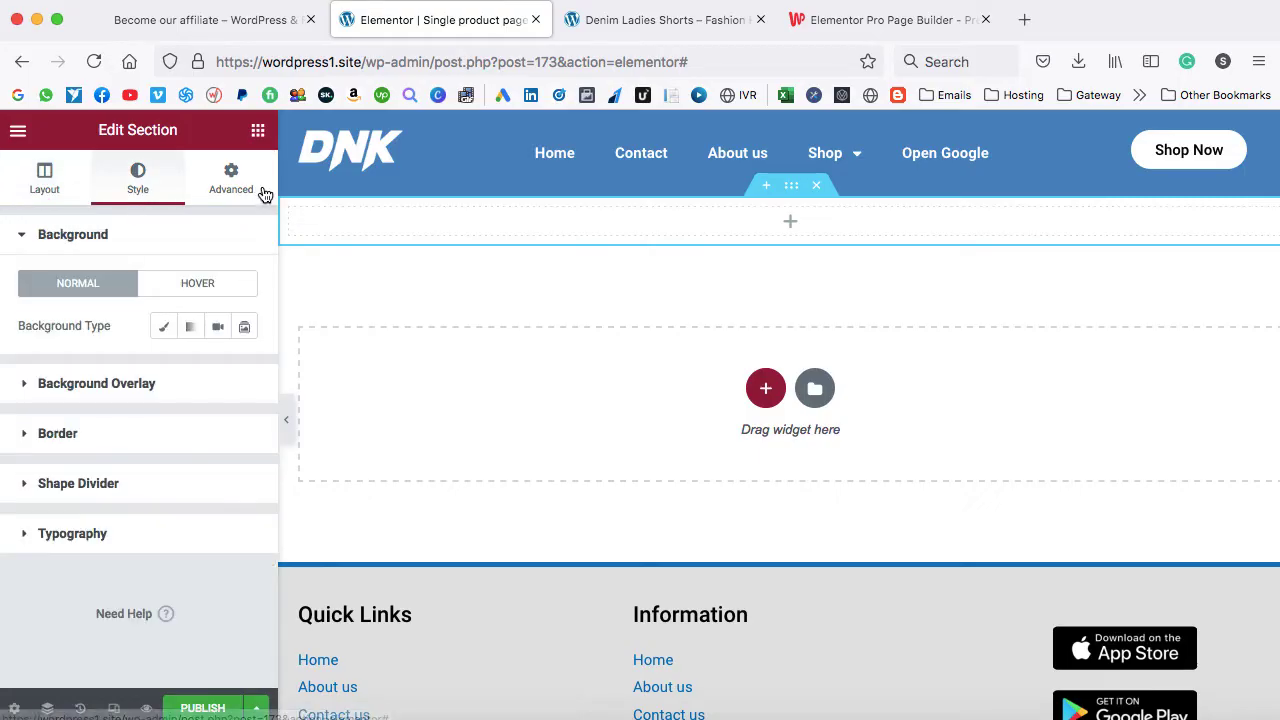
left_click(262, 192)
left_click(60, 192)
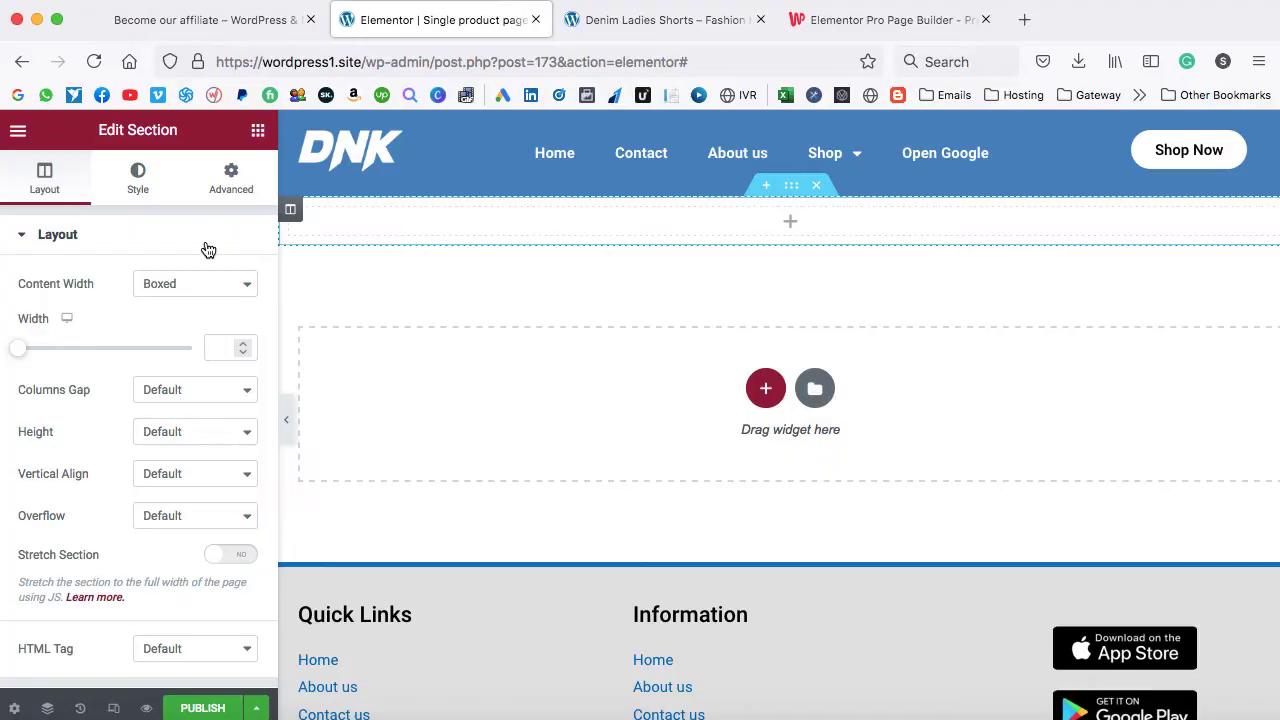
left_click(137, 194)
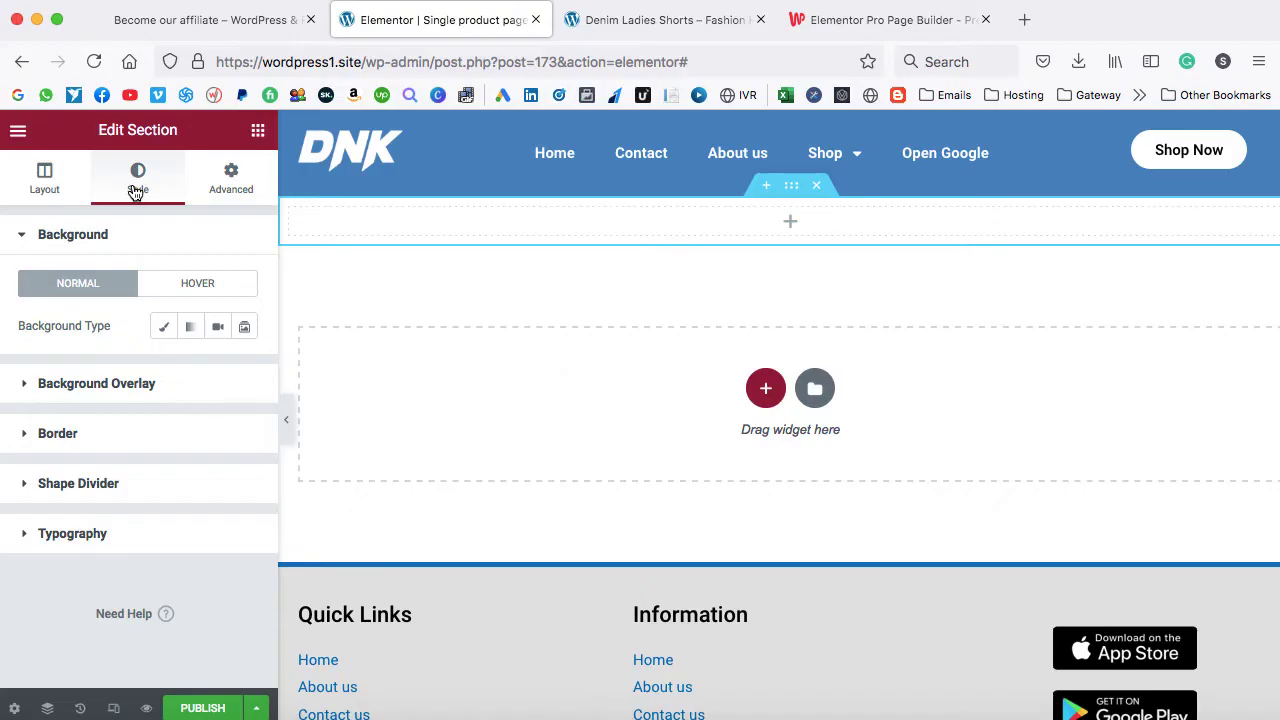
left_click(224, 193)
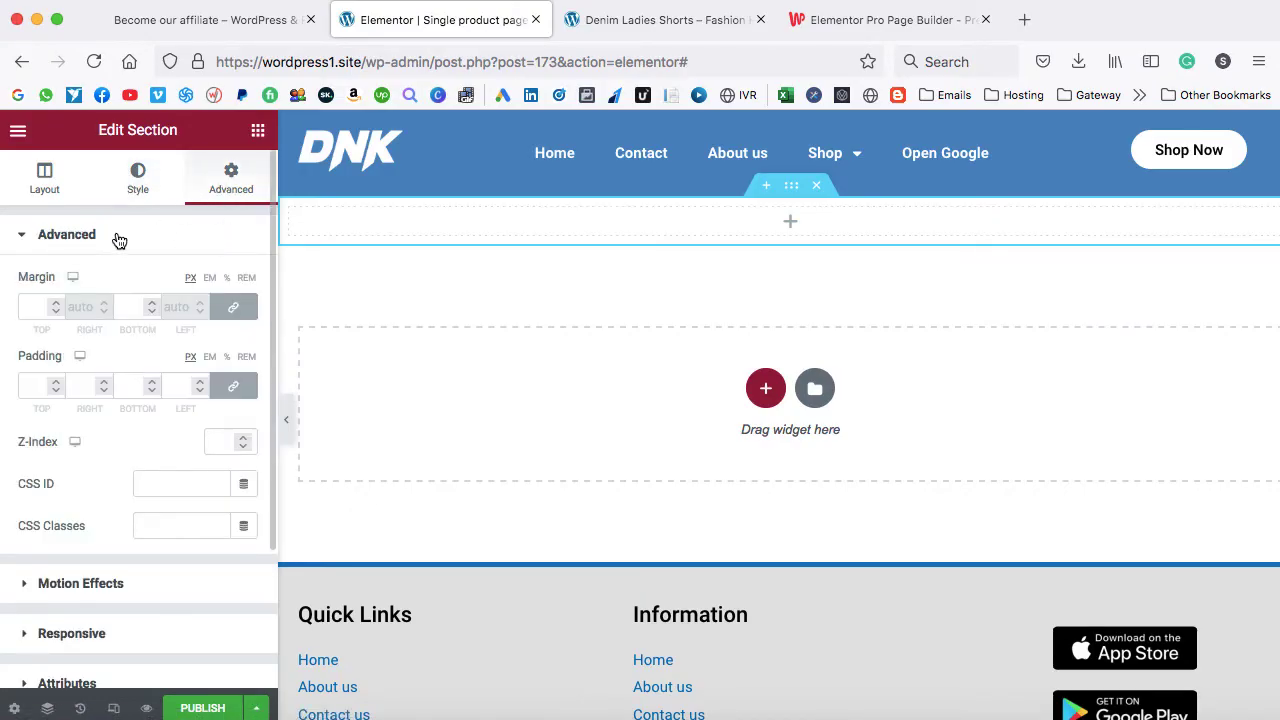
- Set the section's content width to Full Width
left_click(40, 180)
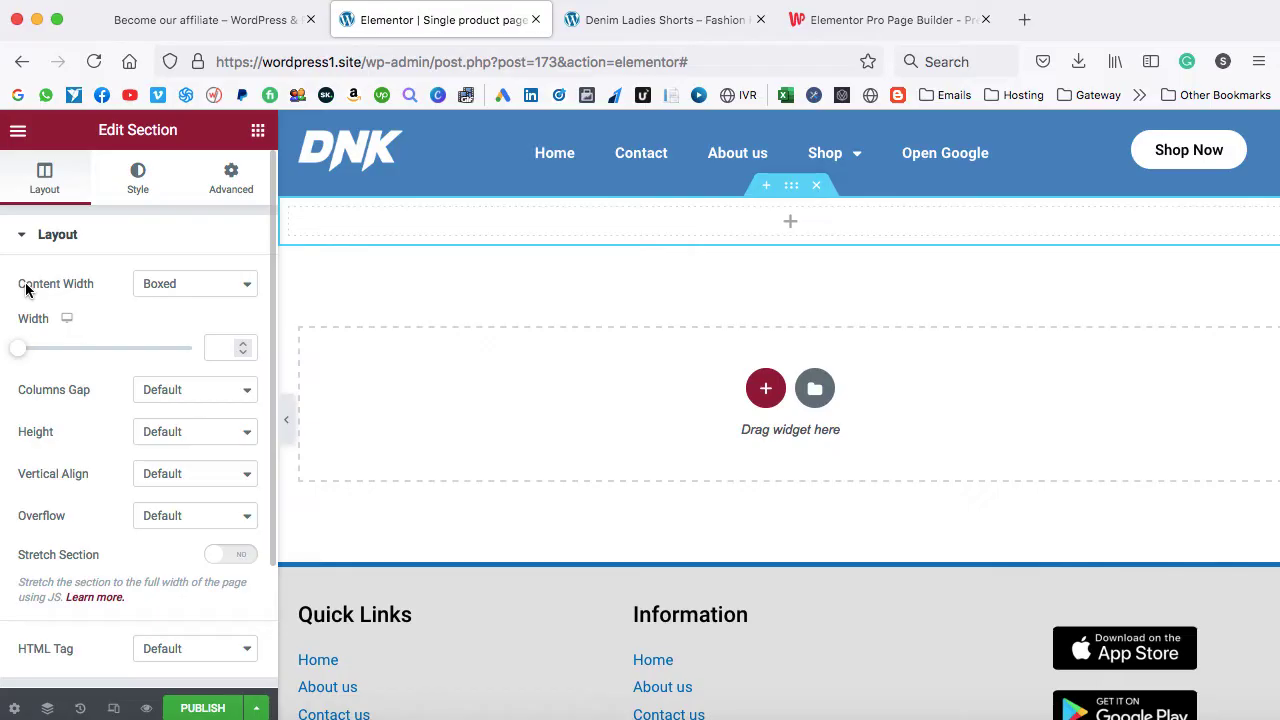
left_click(185, 288)
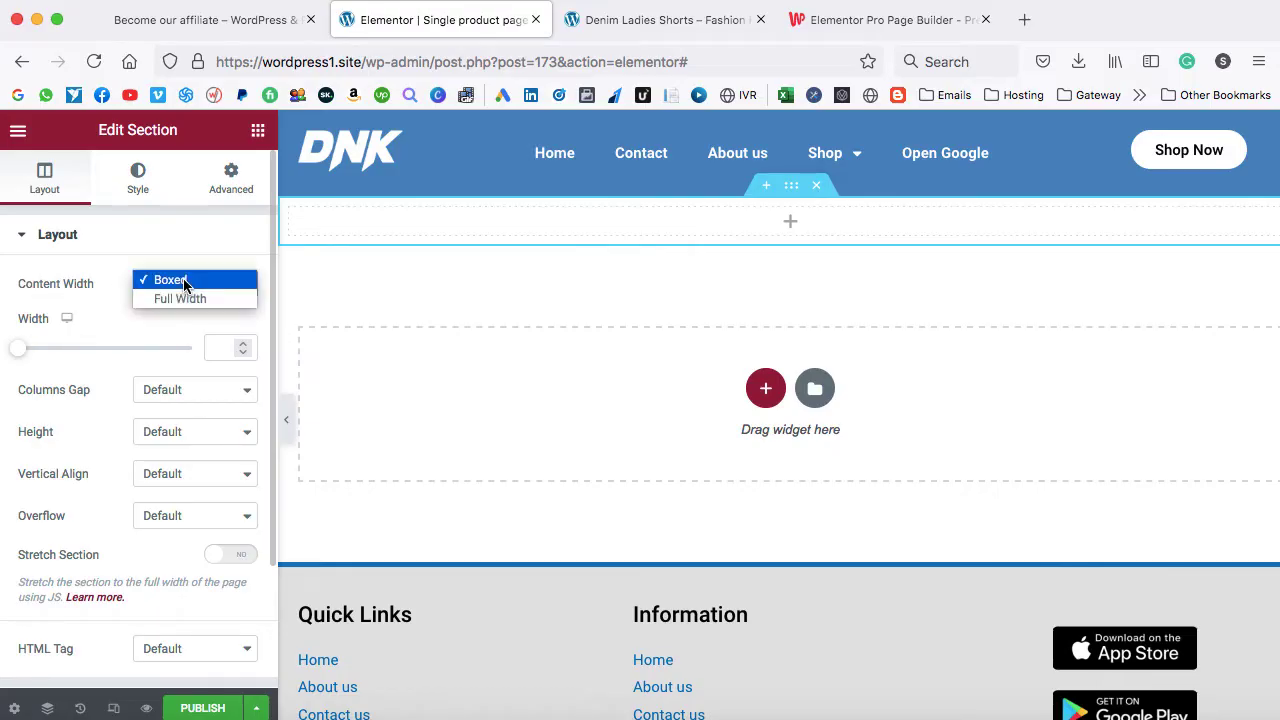
left_click(188, 295)
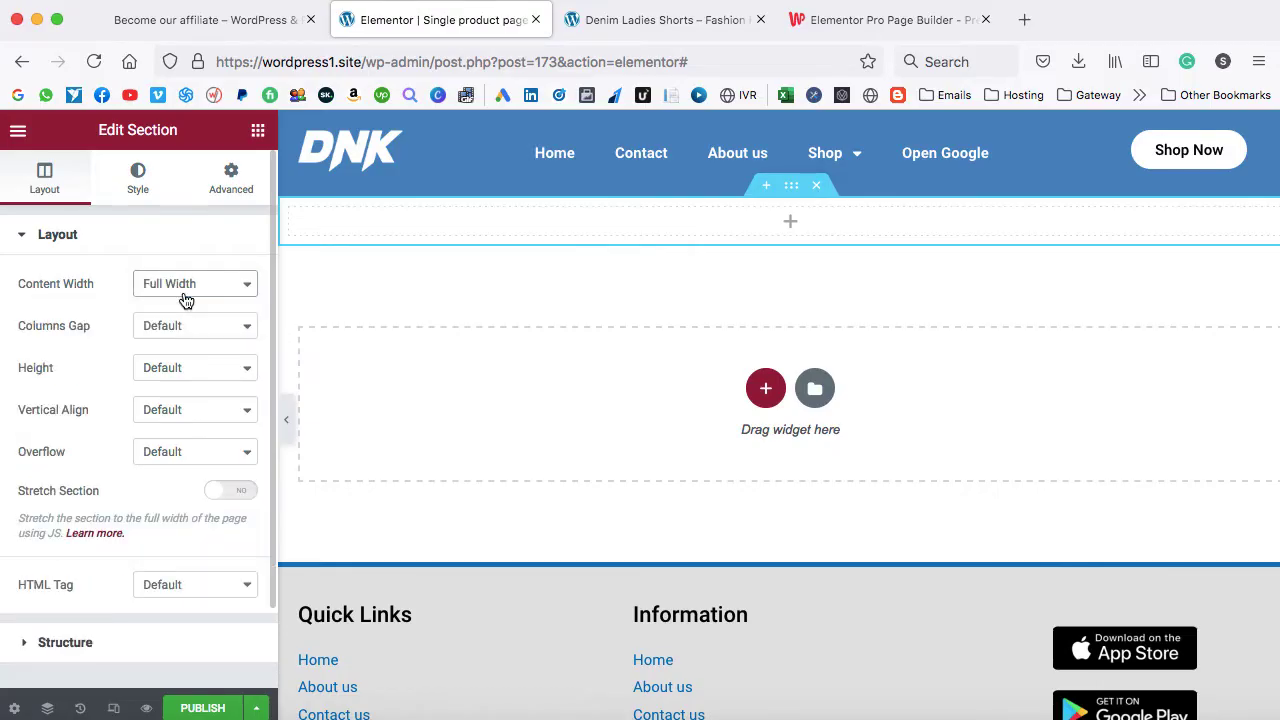
- Give the section a Classic background in light blue, about #CBEAF9
left_click(137, 189)
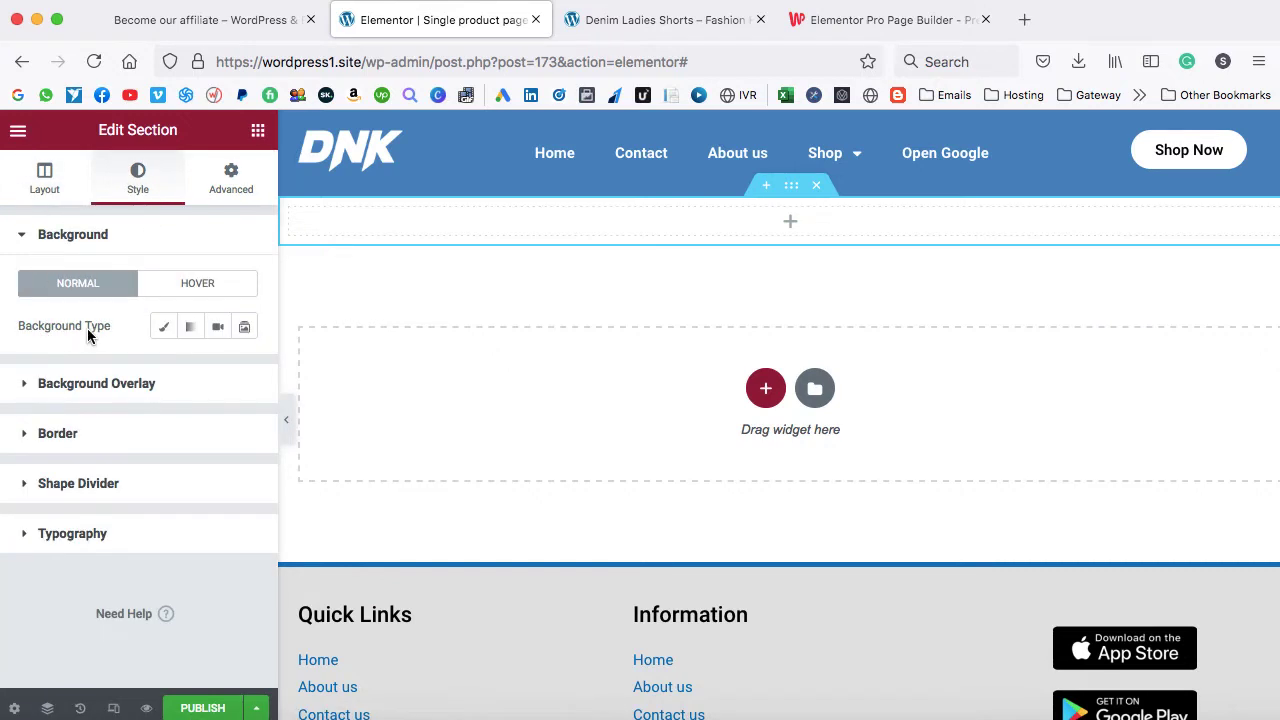
left_click(164, 330)
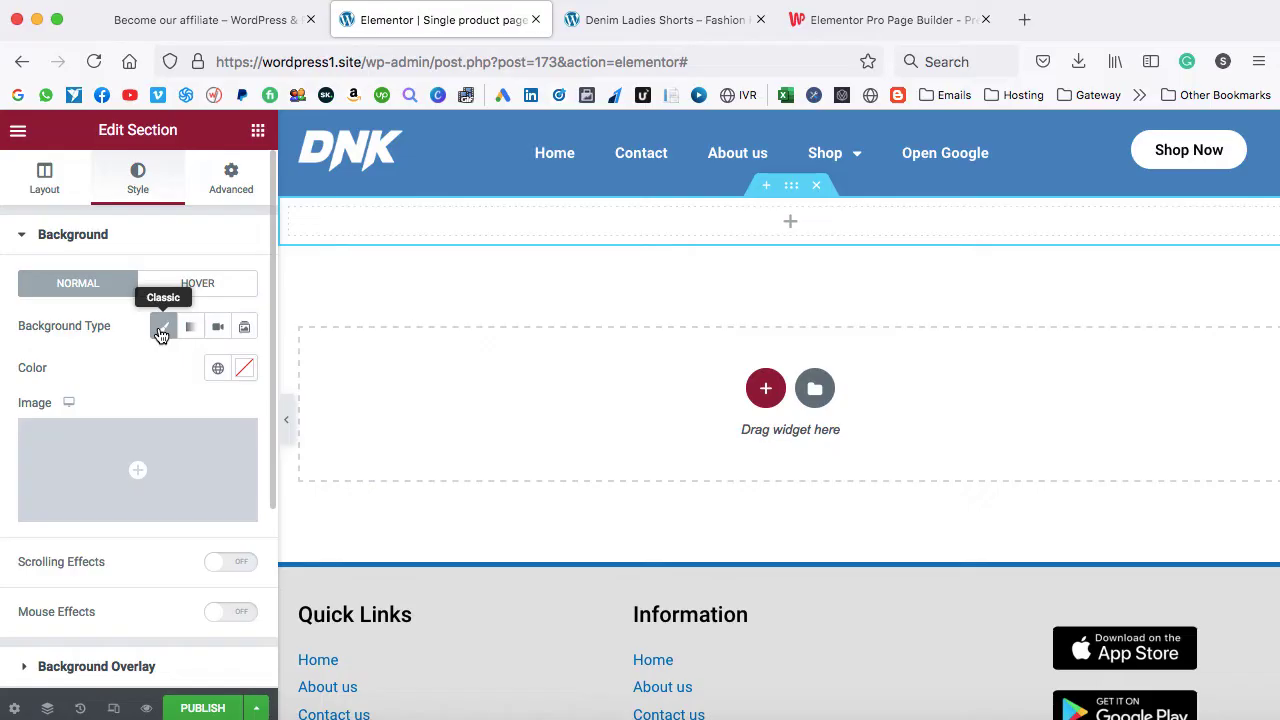
left_click(245, 370)
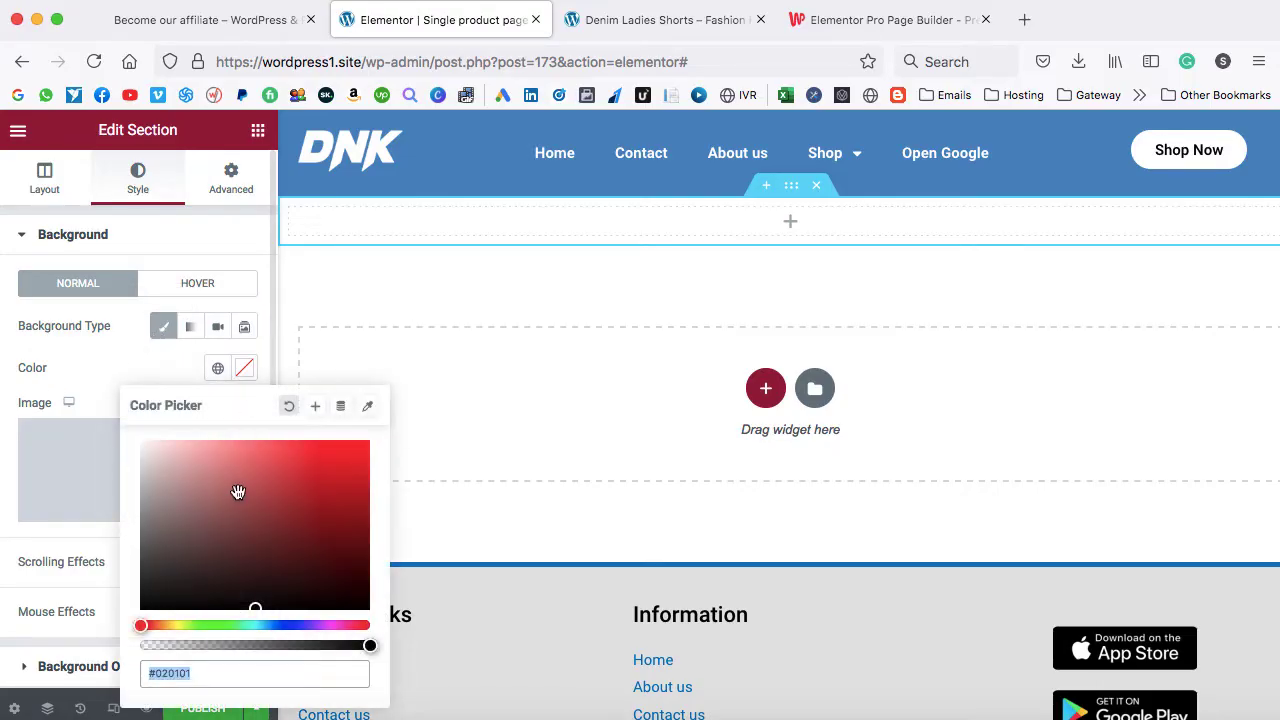
left_click_drag(237, 499, 219, 459)
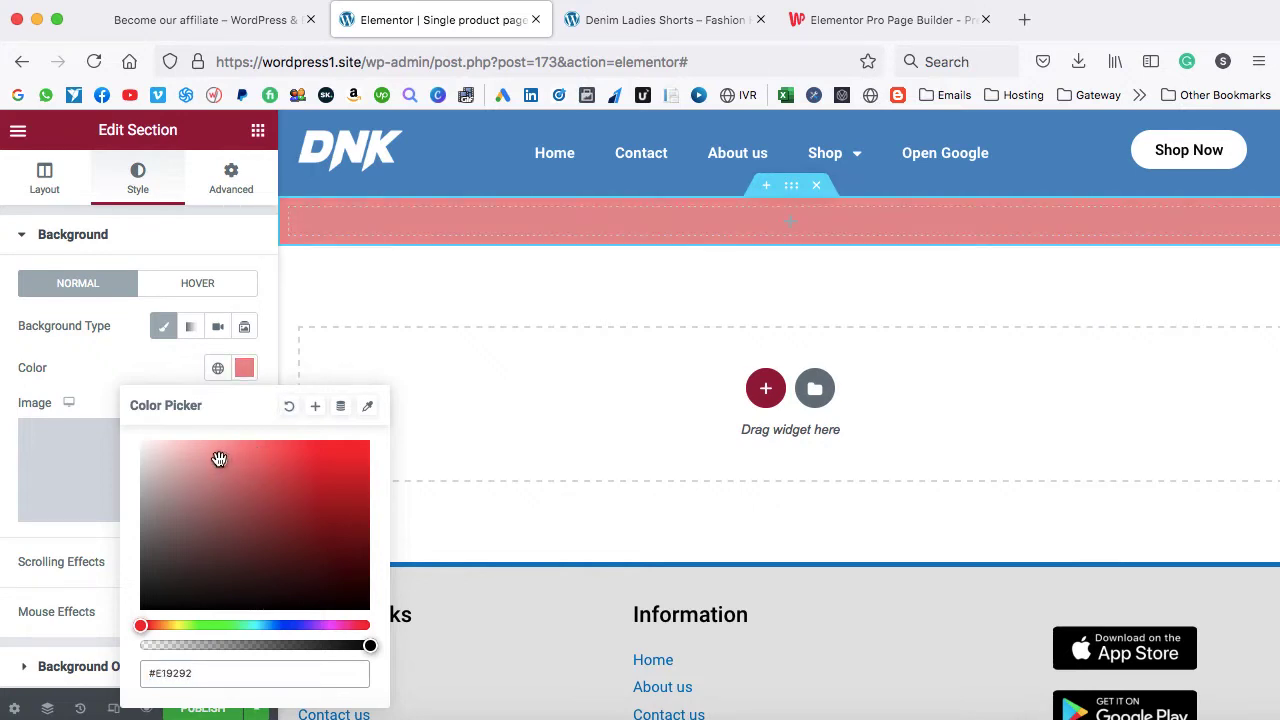
left_click_drag(142, 625, 271, 625)
left_click_drag(217, 463, 181, 443)
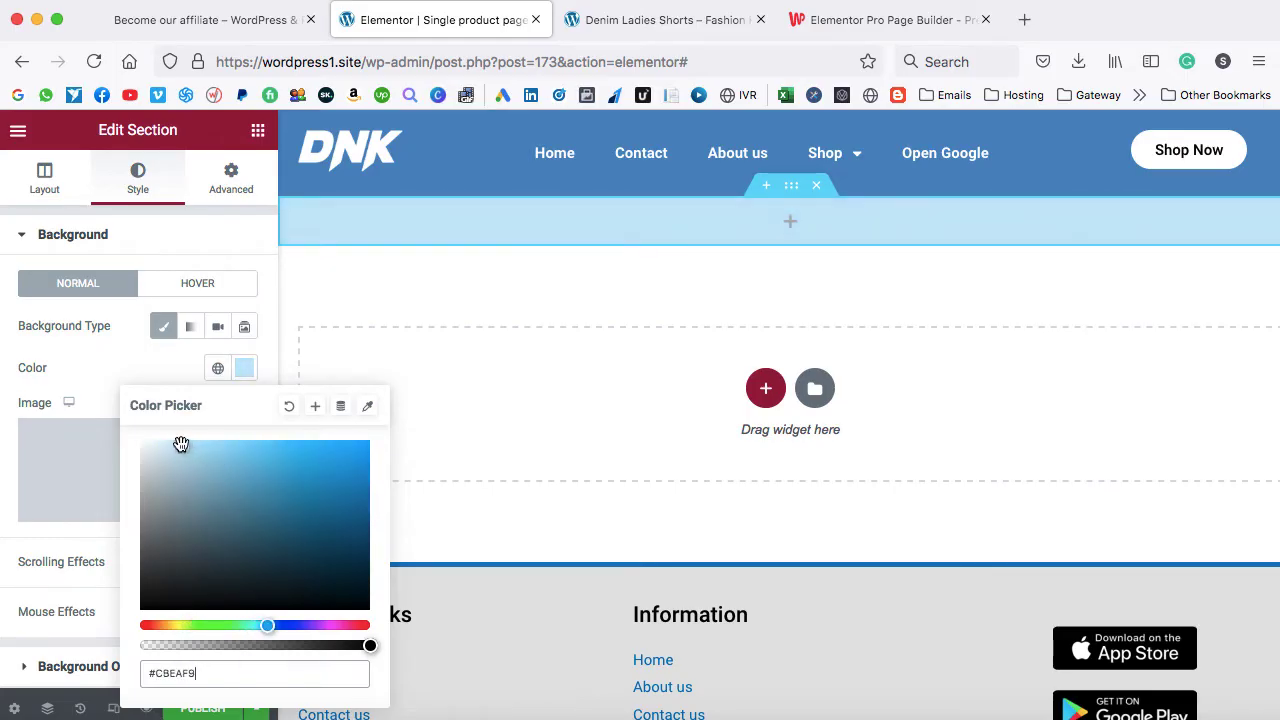
left_click(134, 369)
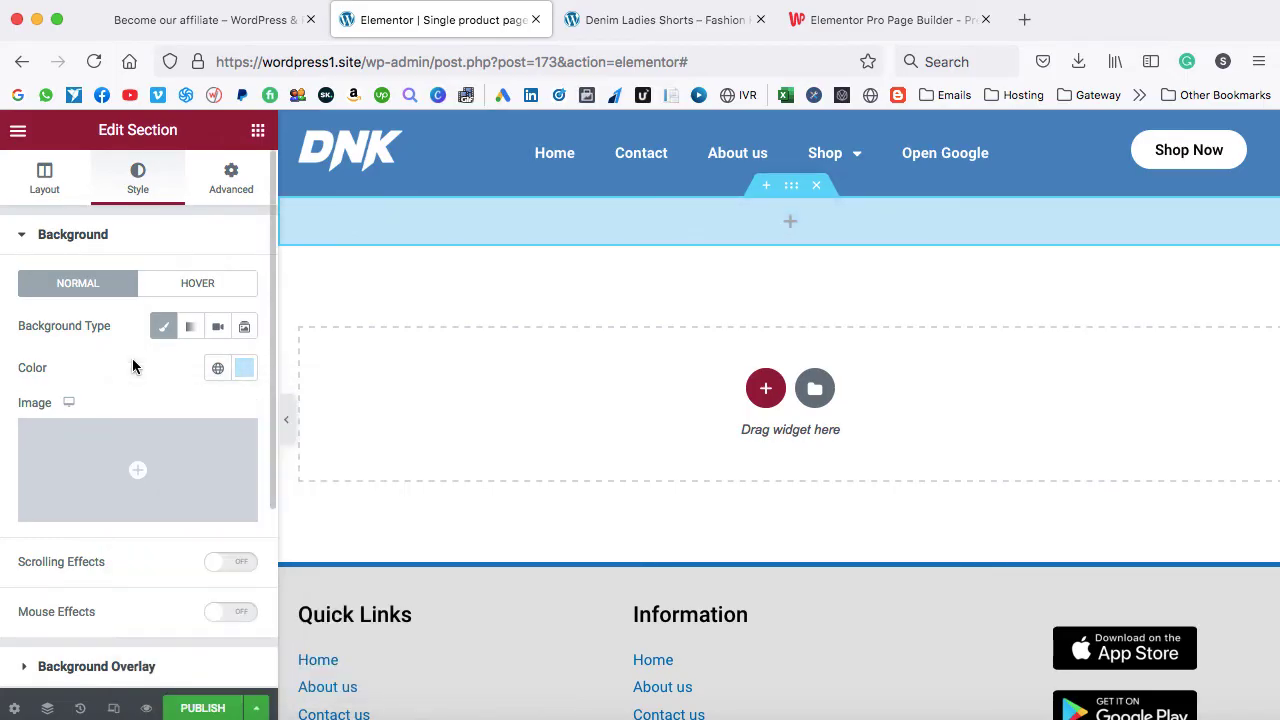
- Add a Product Title widget to the light blue section and a WooCommerce Breadcrumbs widget directly below it
left_click(791, 225)
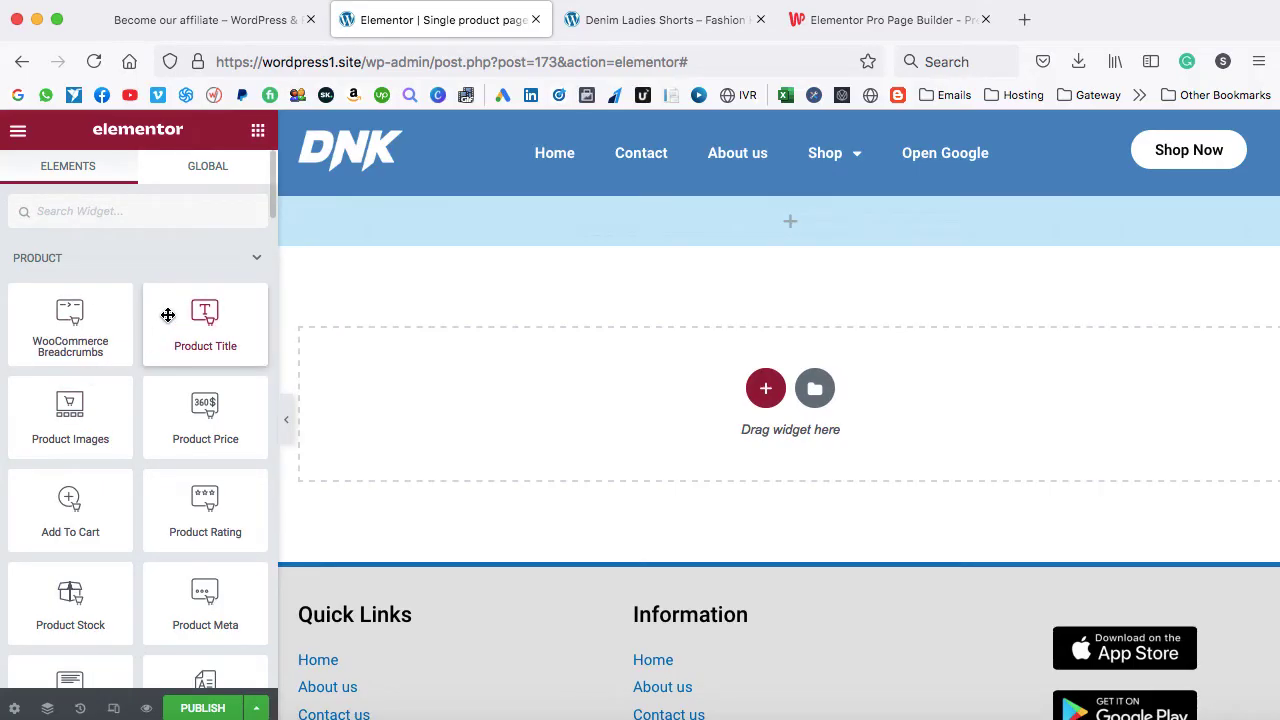
left_click_drag(168, 315, 372, 222)
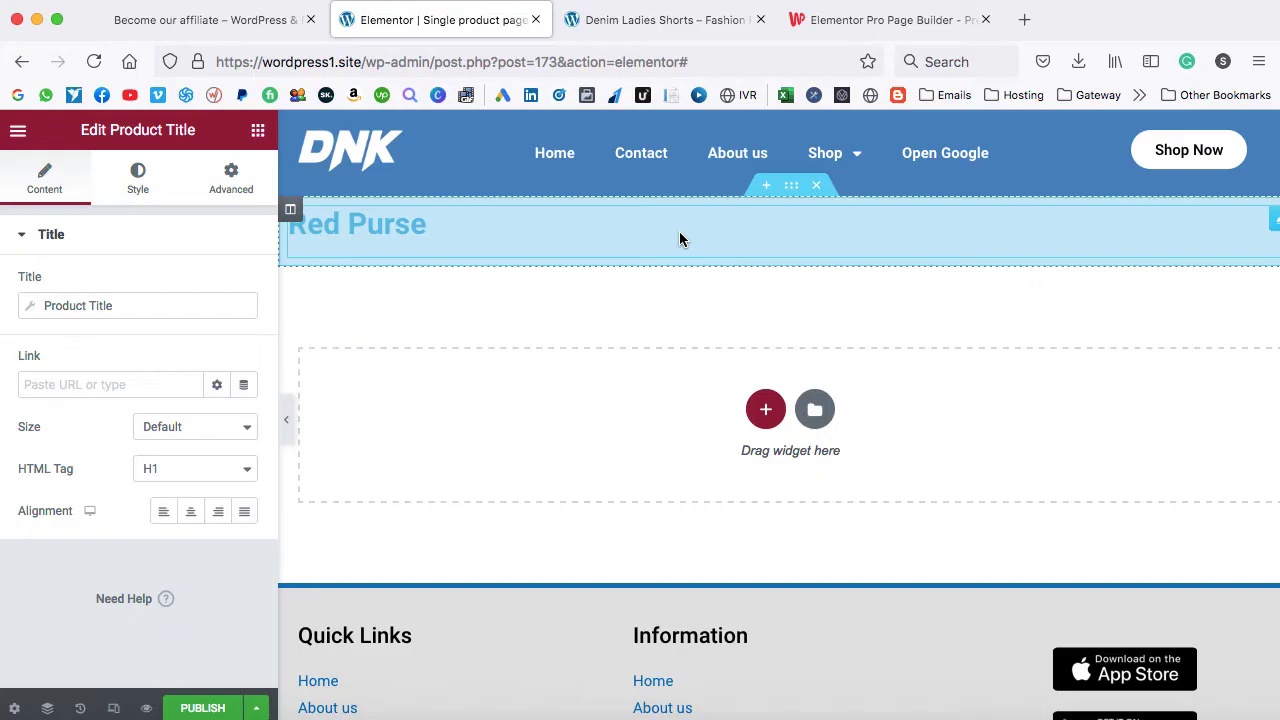
left_click(258, 134)
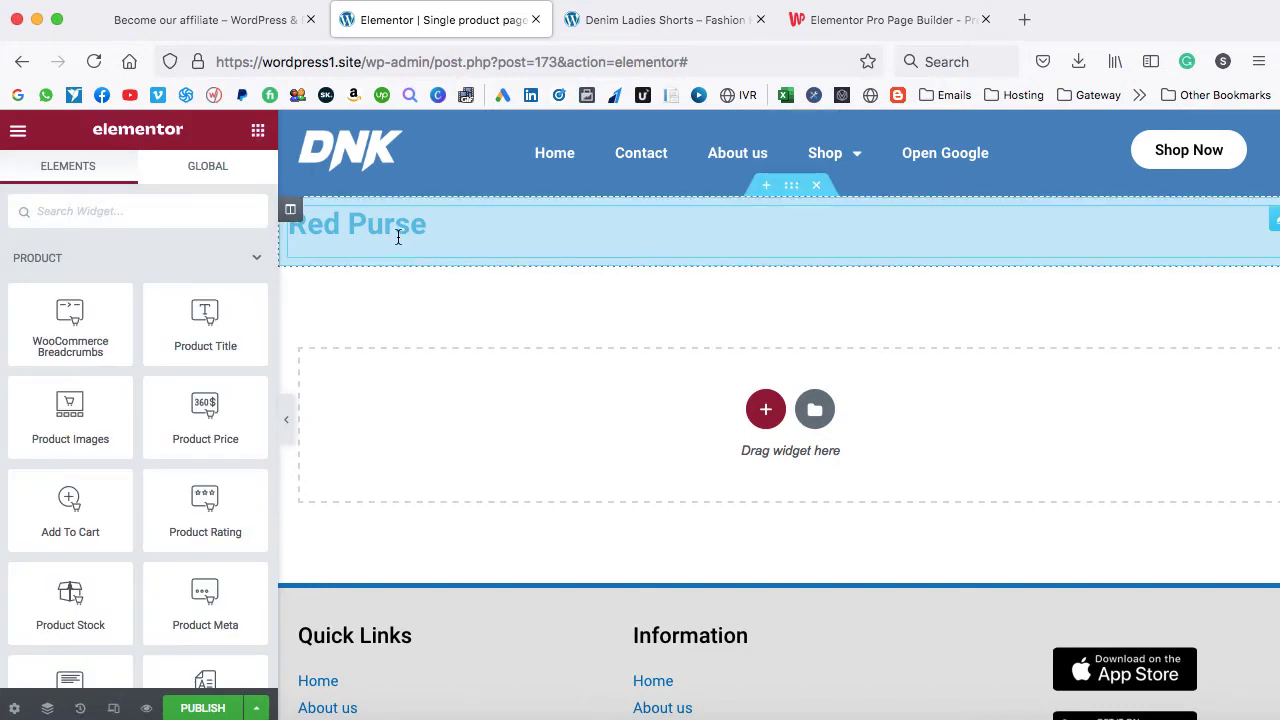
scroll(135, 370, "down", 4)
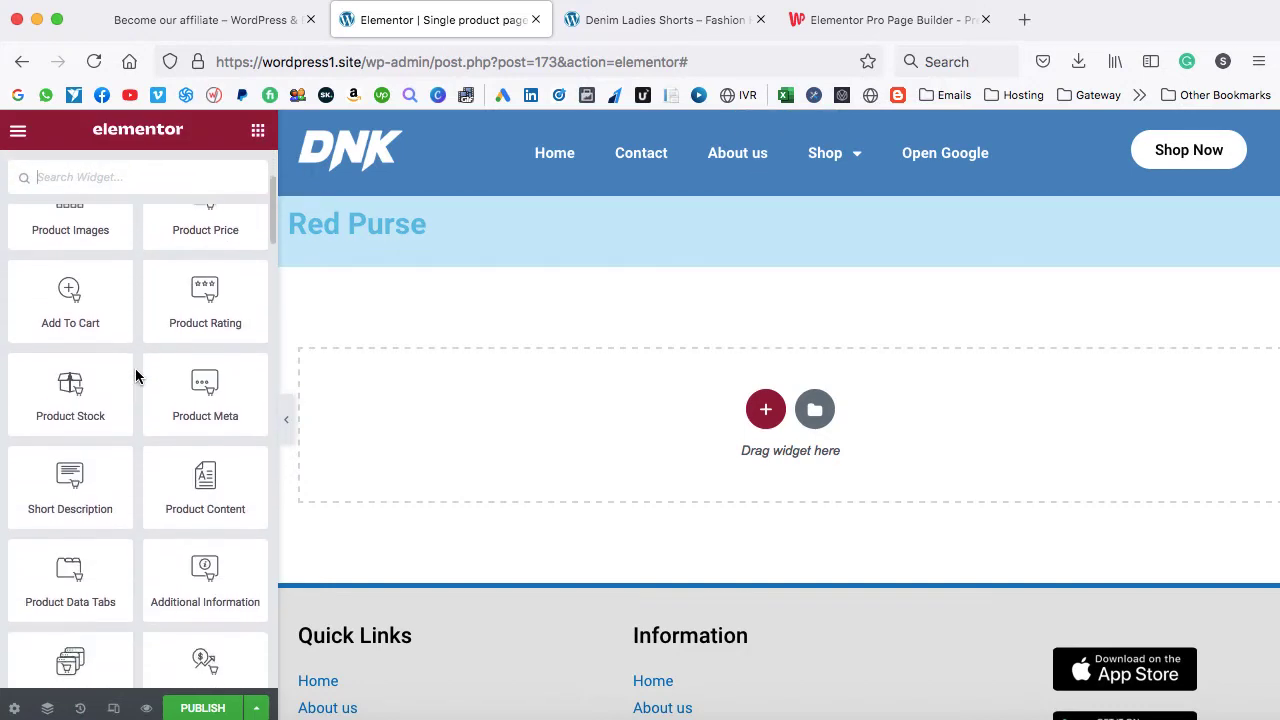
scroll(137, 376, "down", 5)
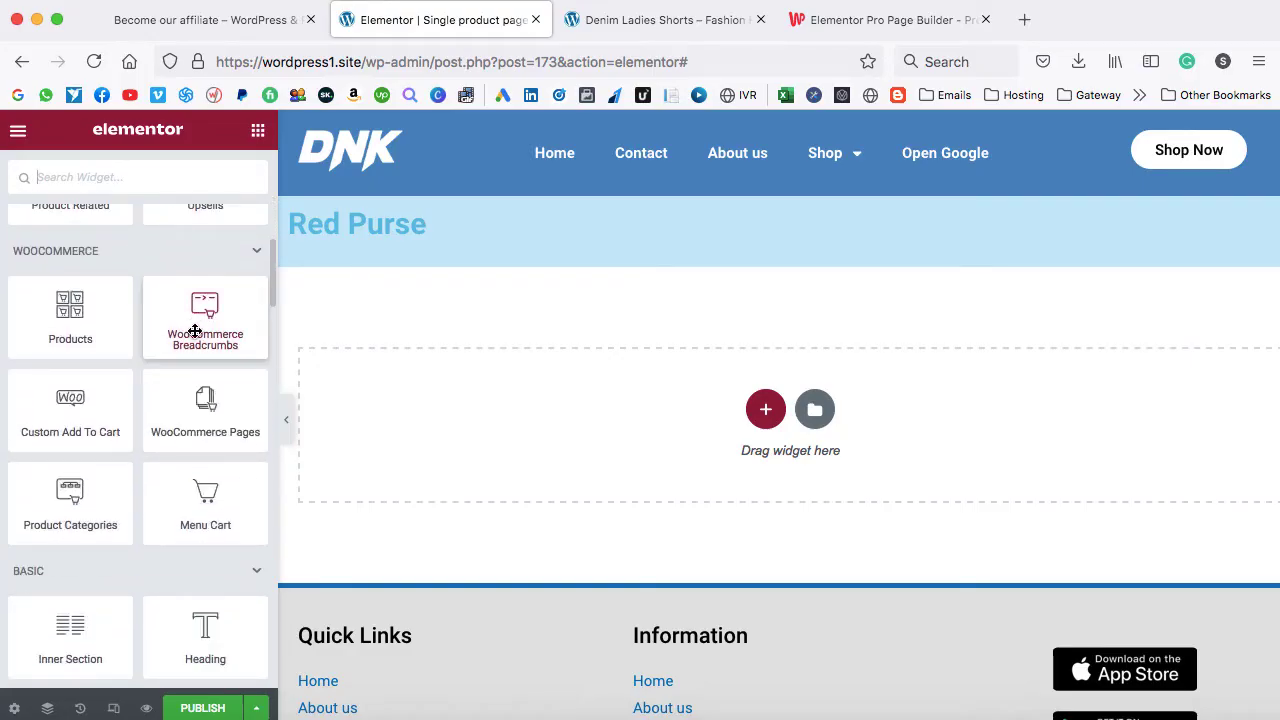
left_click_drag(195, 331, 356, 246)
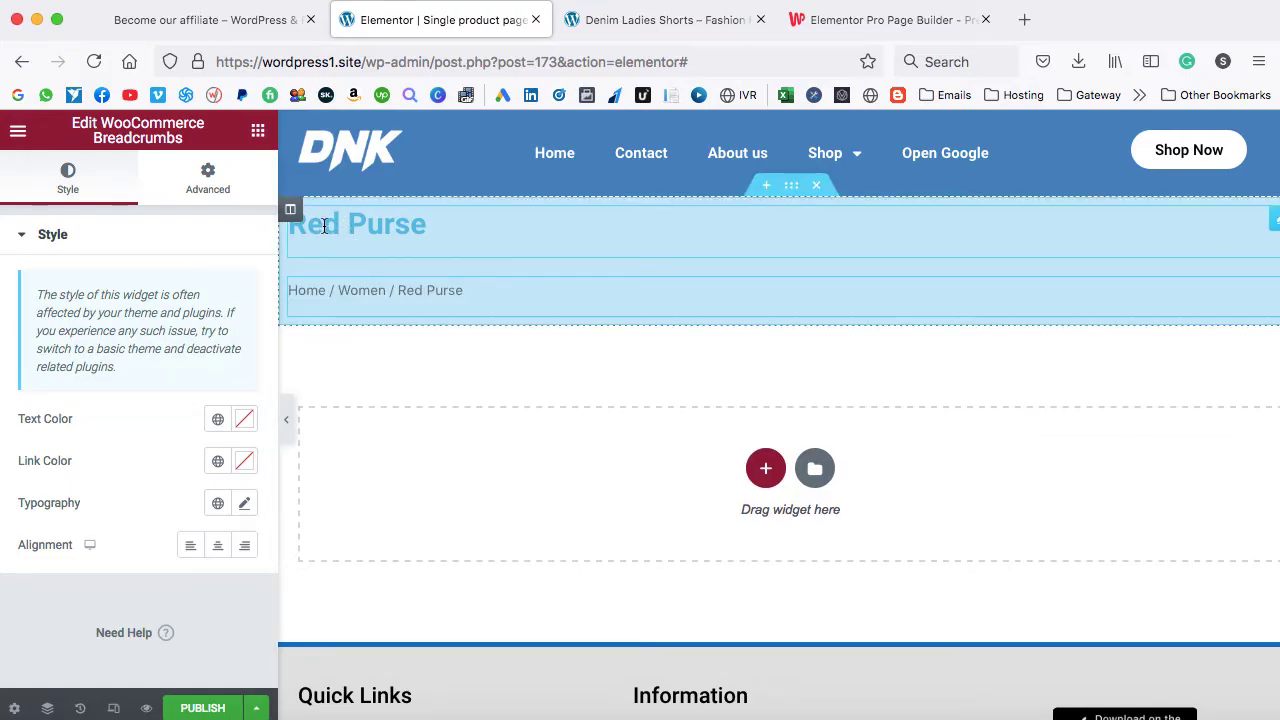
- Center the Product Title widget and set its text color to black, #000000
right_click(338, 222)
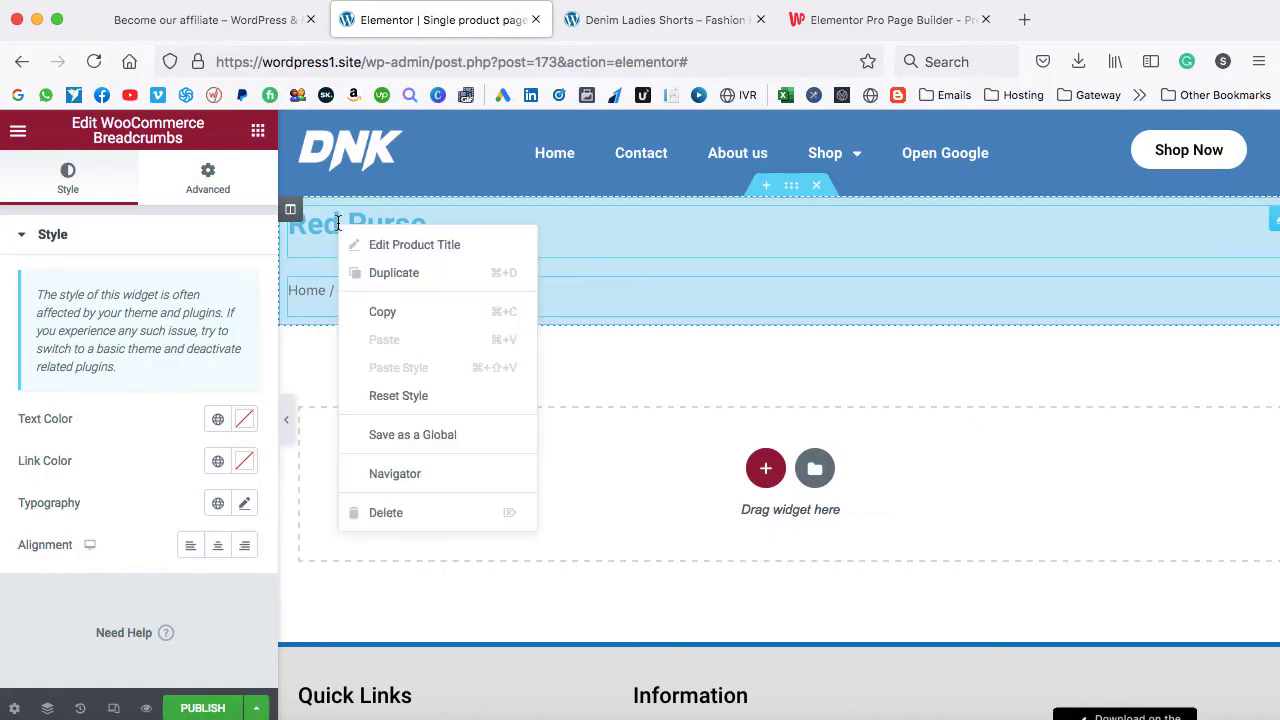
left_click(376, 249)
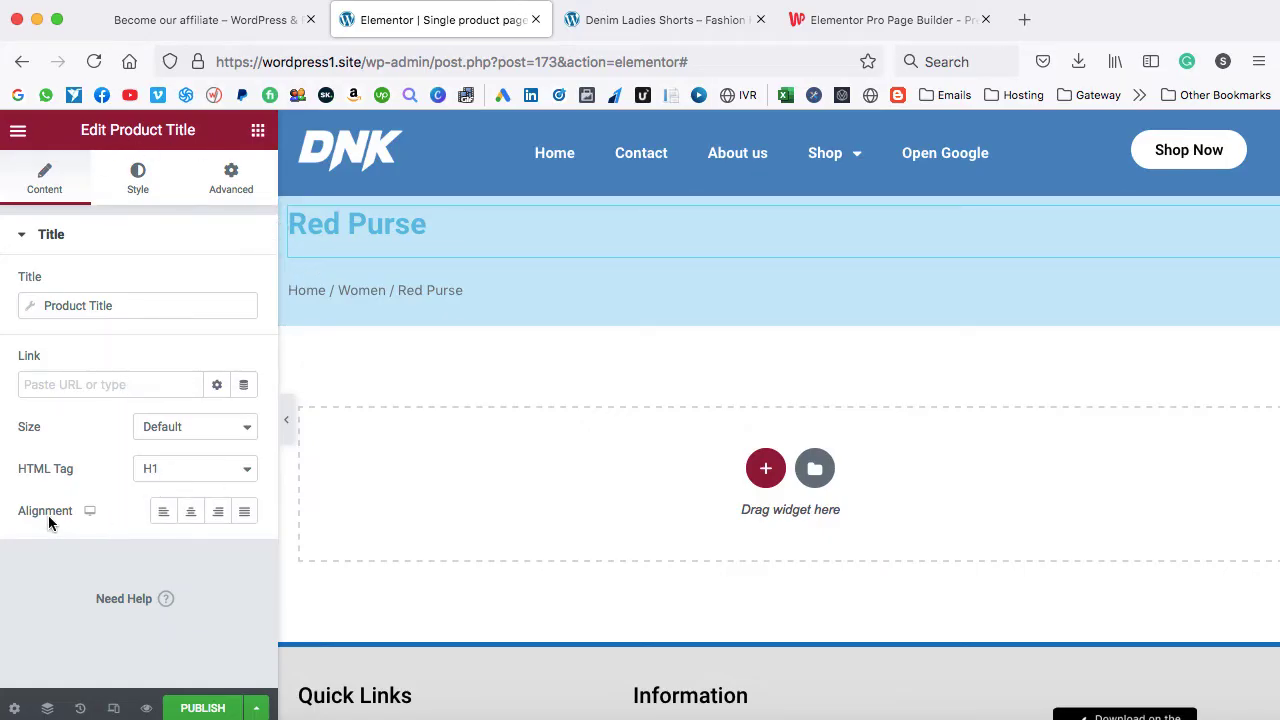
left_click(191, 516)
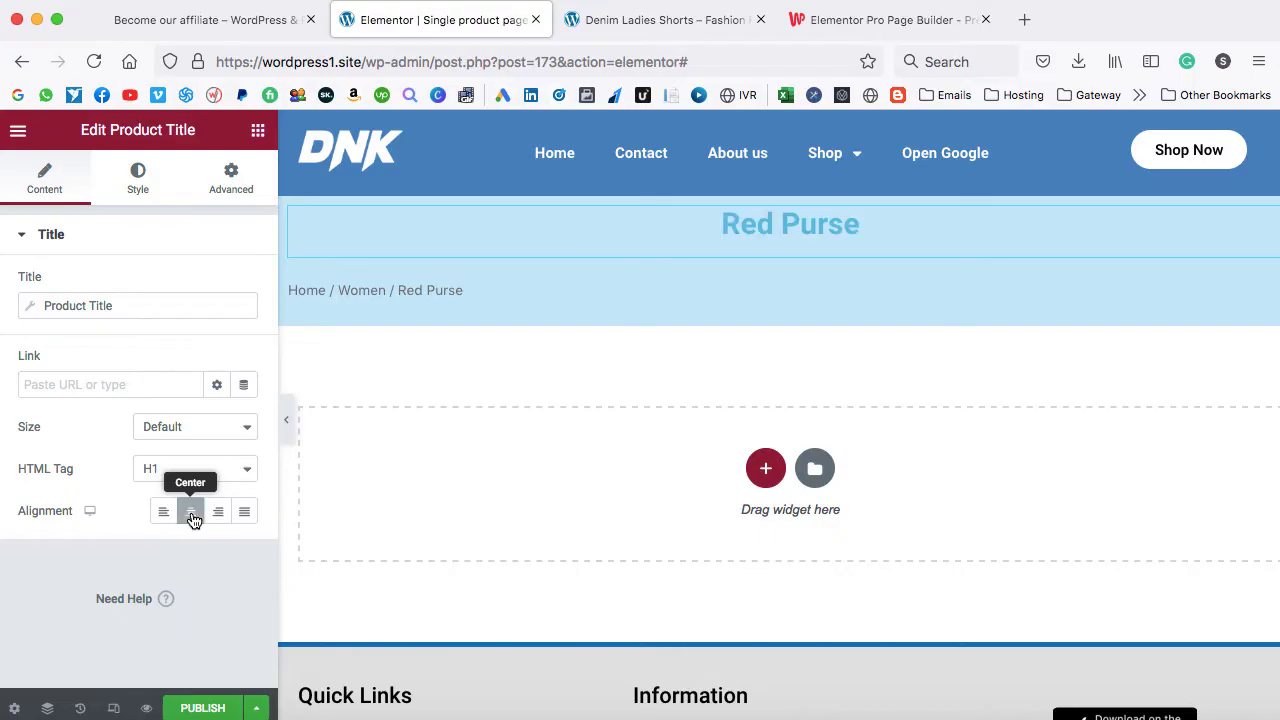
left_click(139, 180)
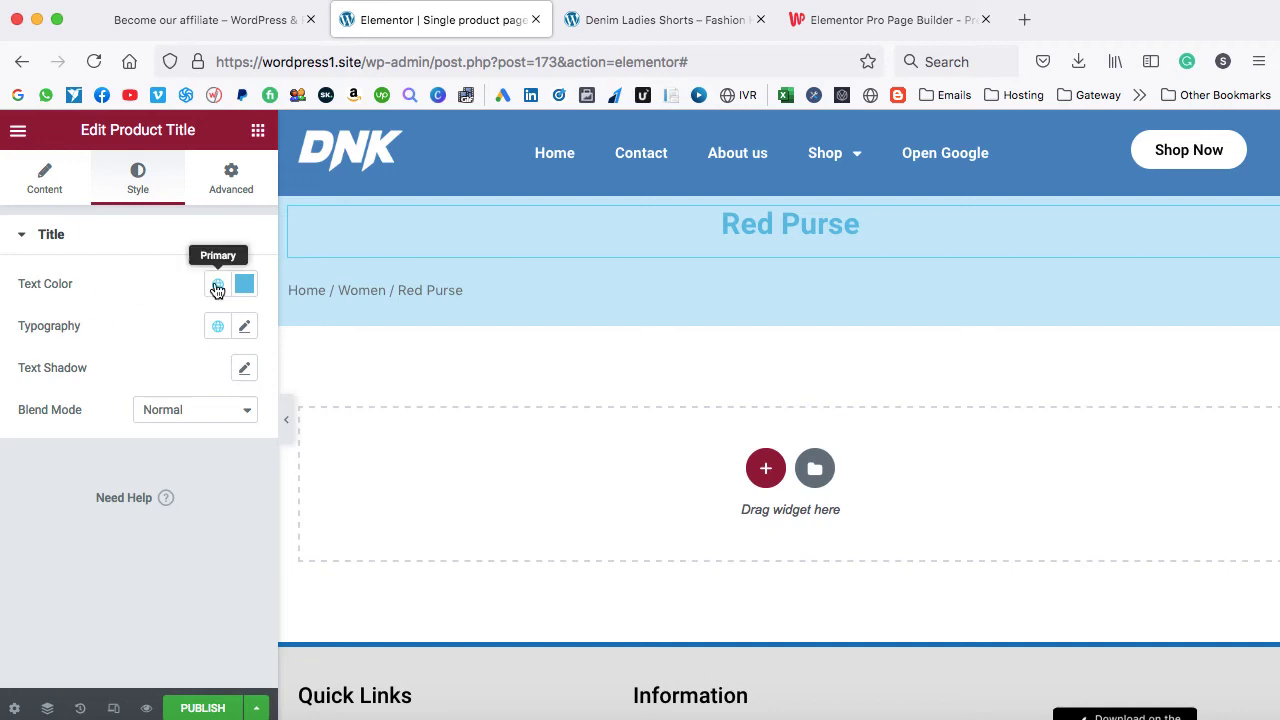
left_click(245, 285)
left_click_drag(183, 491, 134, 540)
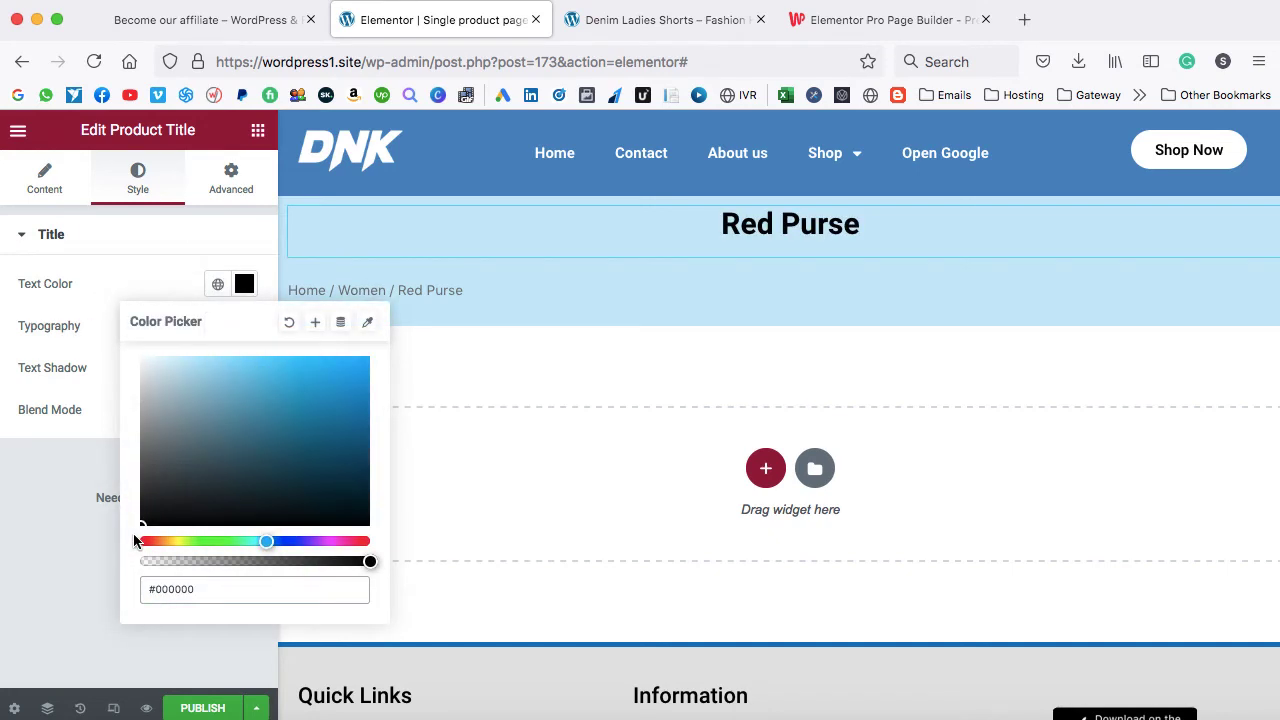
left_click(61, 470)
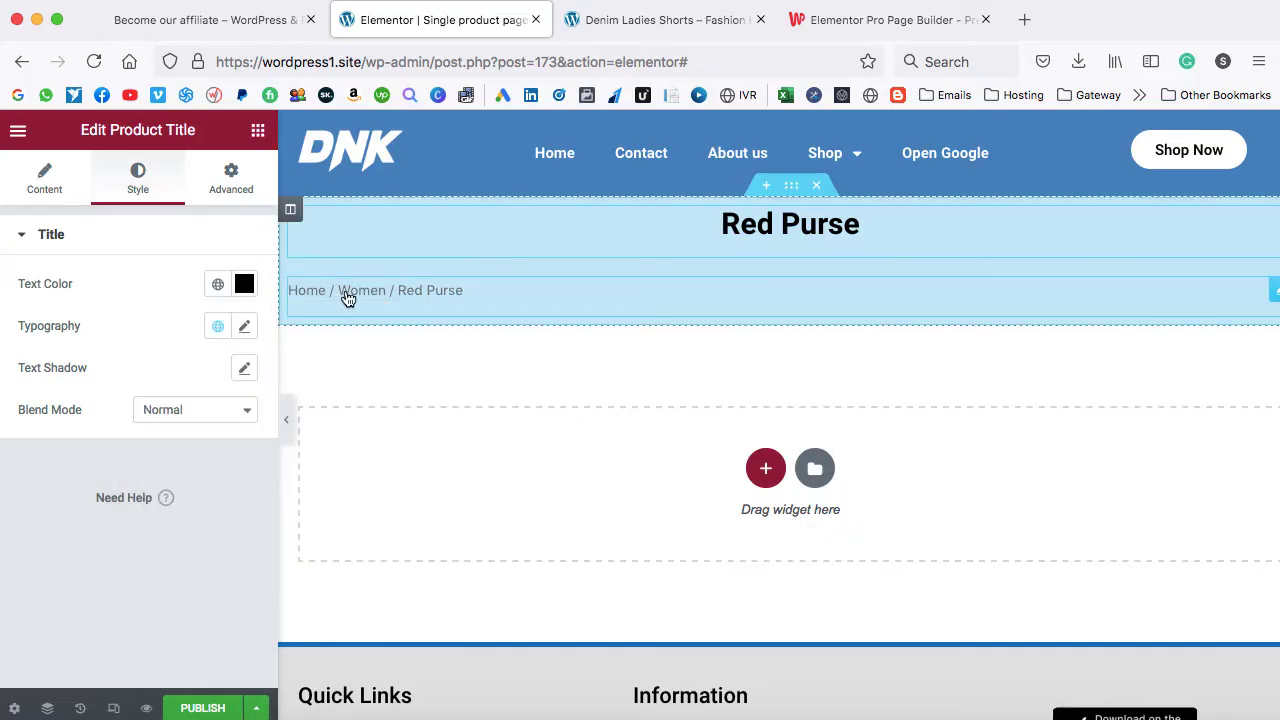
- Set the WooCommerce Breadcrumbs text color to black and center the breadcrumbs
right_click(469, 290)
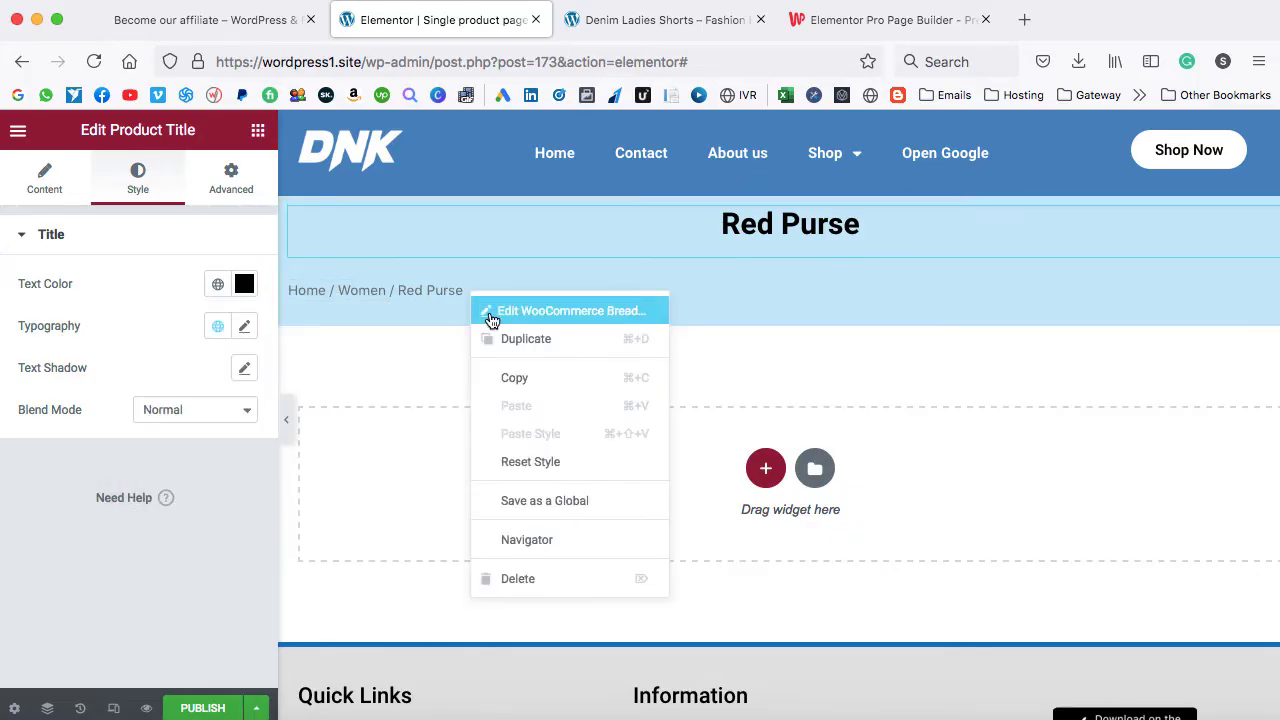
left_click(500, 312)
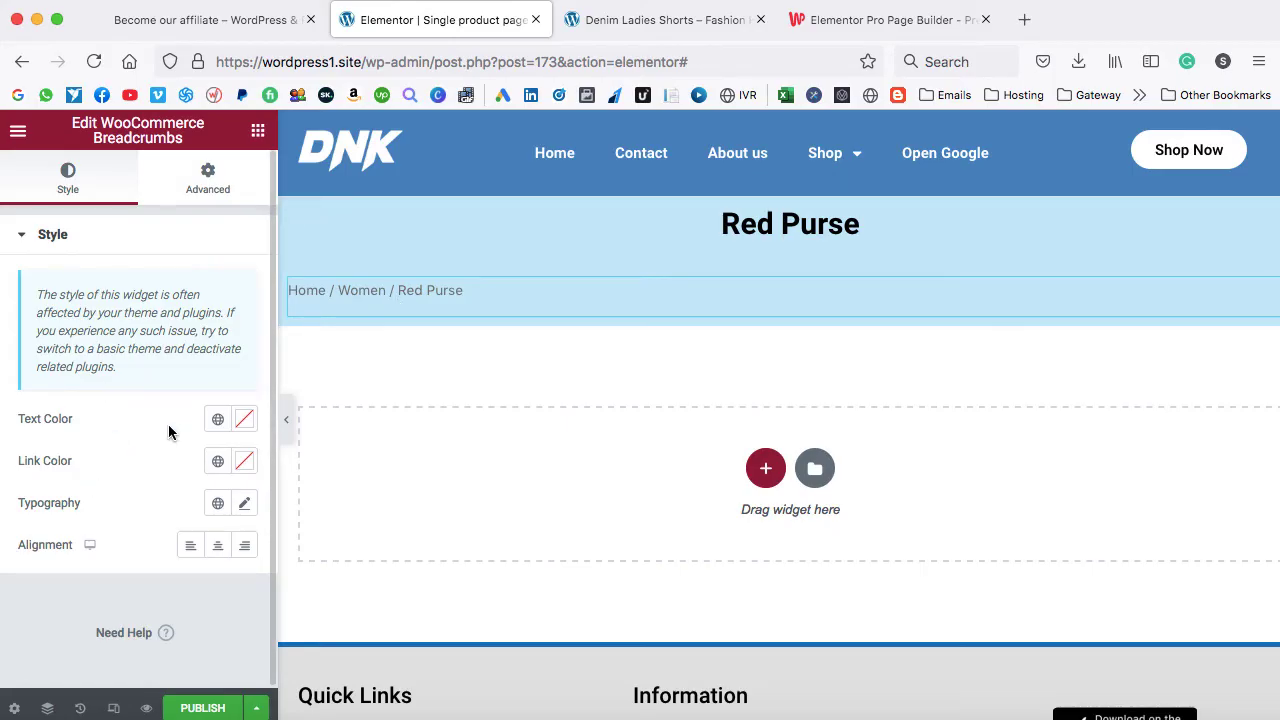
left_click(243, 421)
left_click_drag(340, 426, 288, 486)
left_click(139, 490)
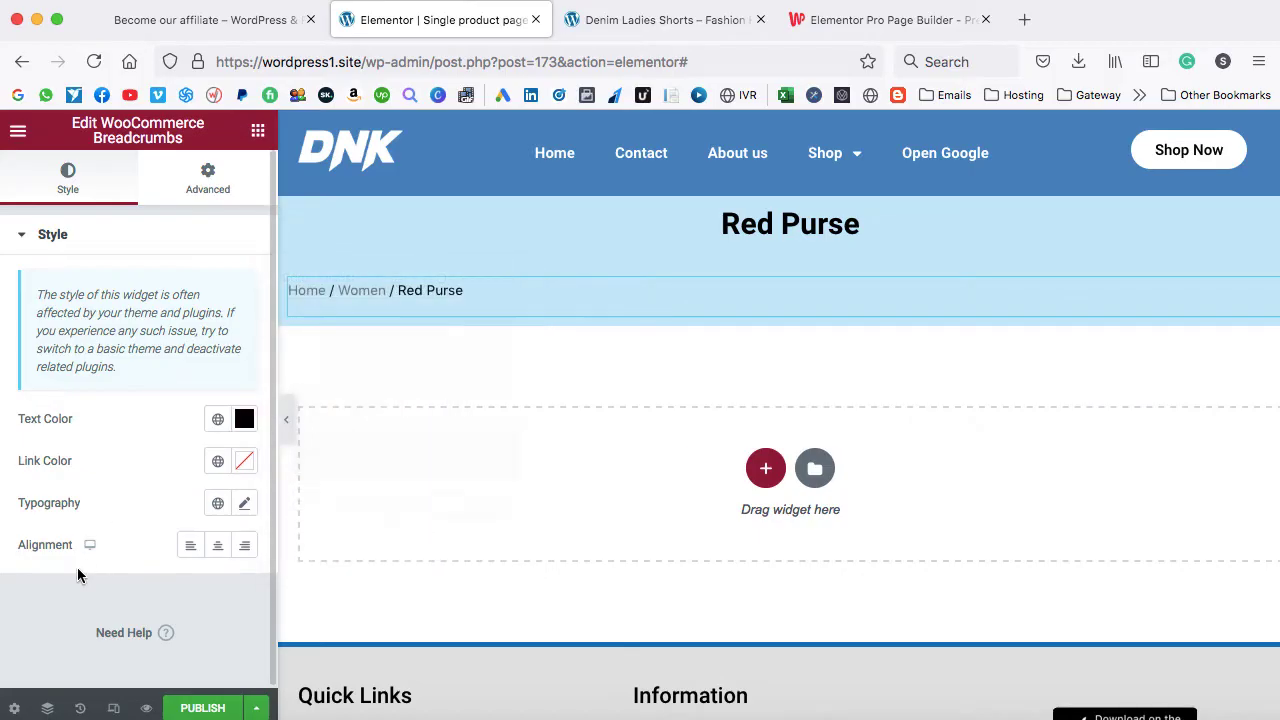
left_click(219, 549)
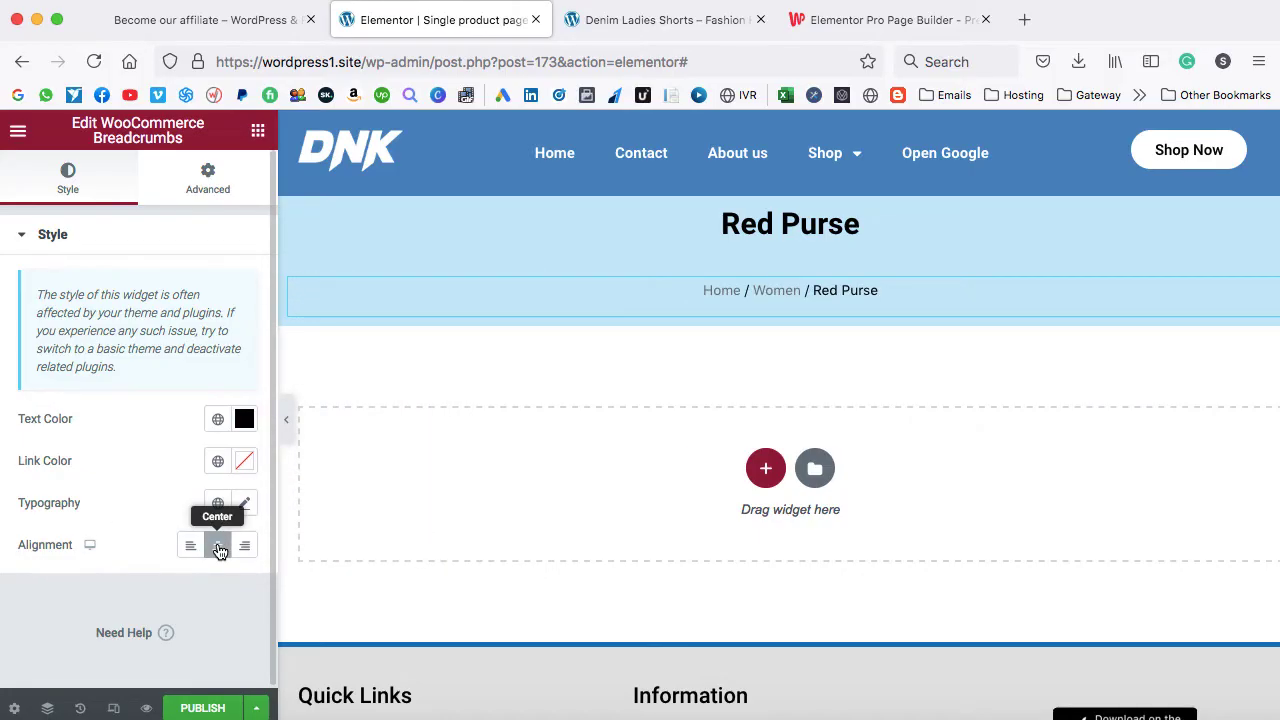
- Add a two-column Inner Section below the breadcrumbs in the light blue section
left_click(258, 132)
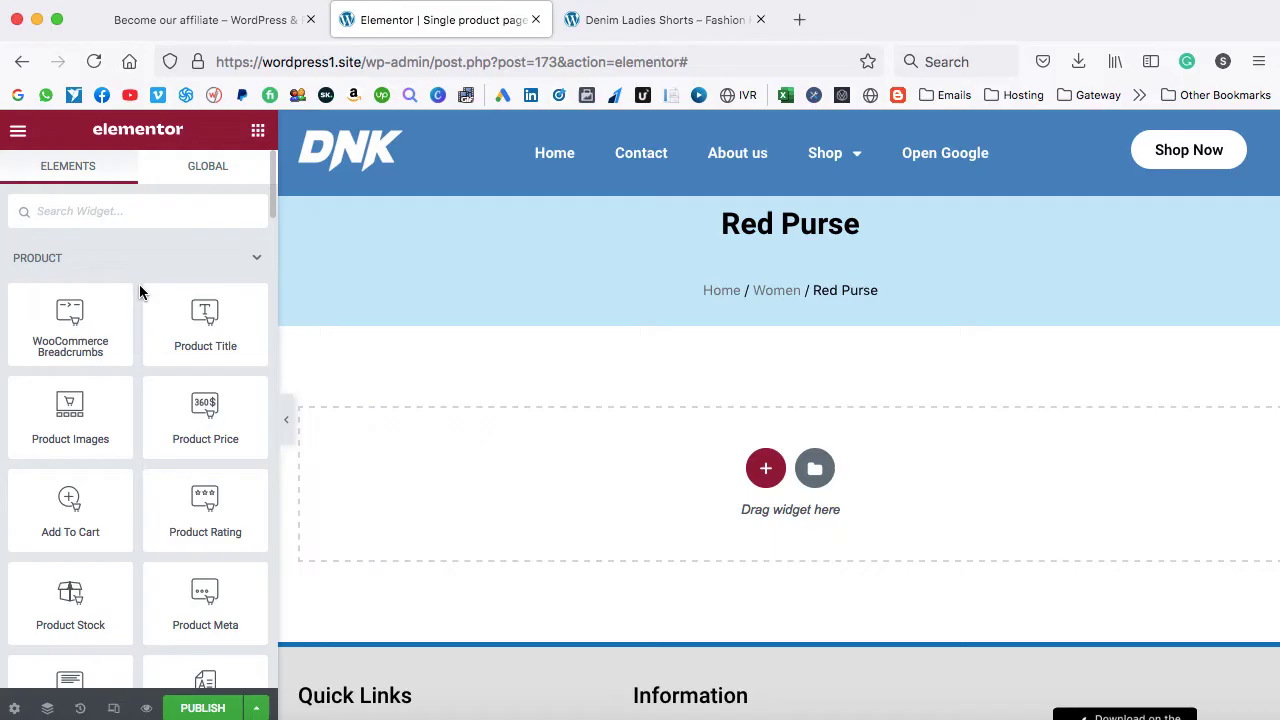
scroll(139, 284, "down", 10)
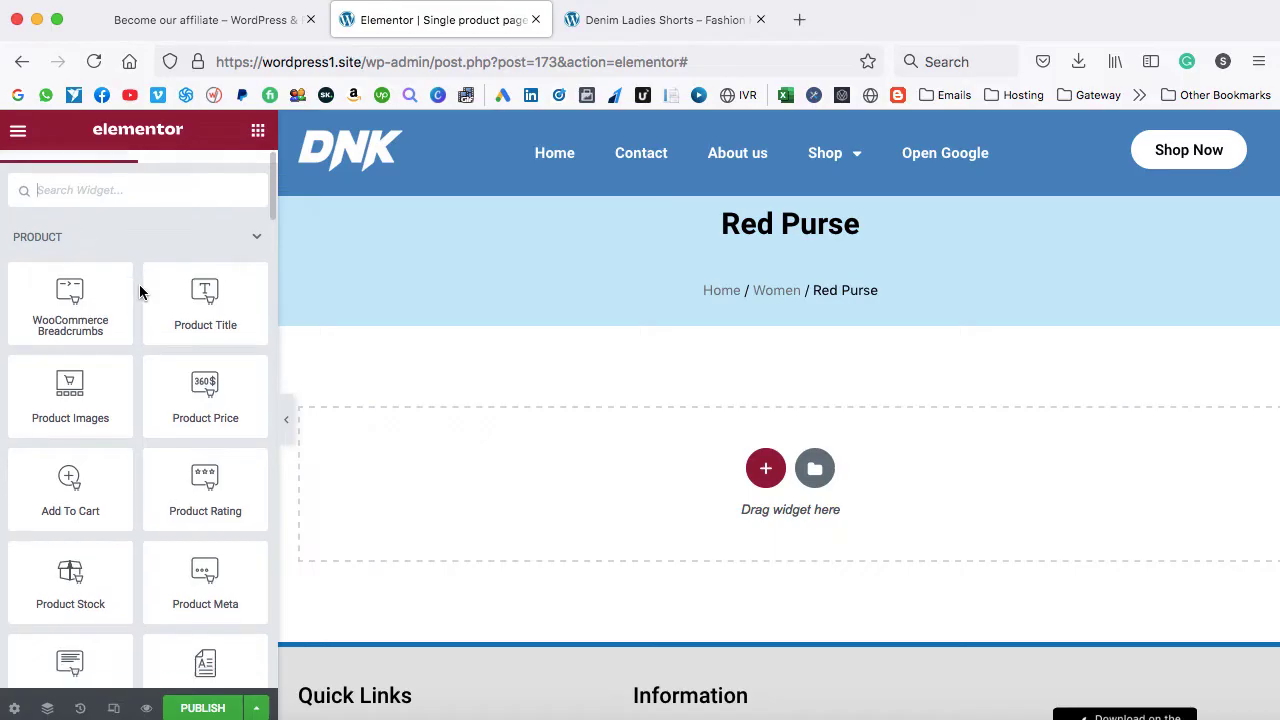
scroll(139, 284, "down", 3)
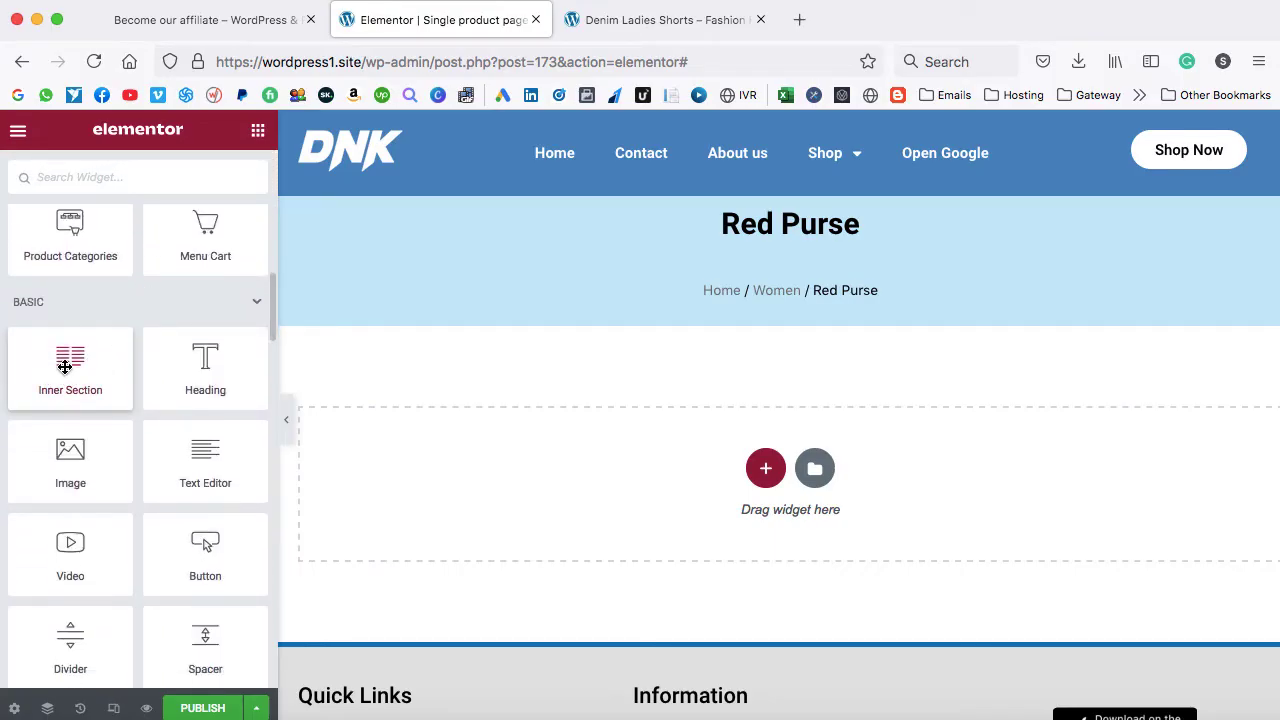
left_click_drag(64, 366, 709, 307)
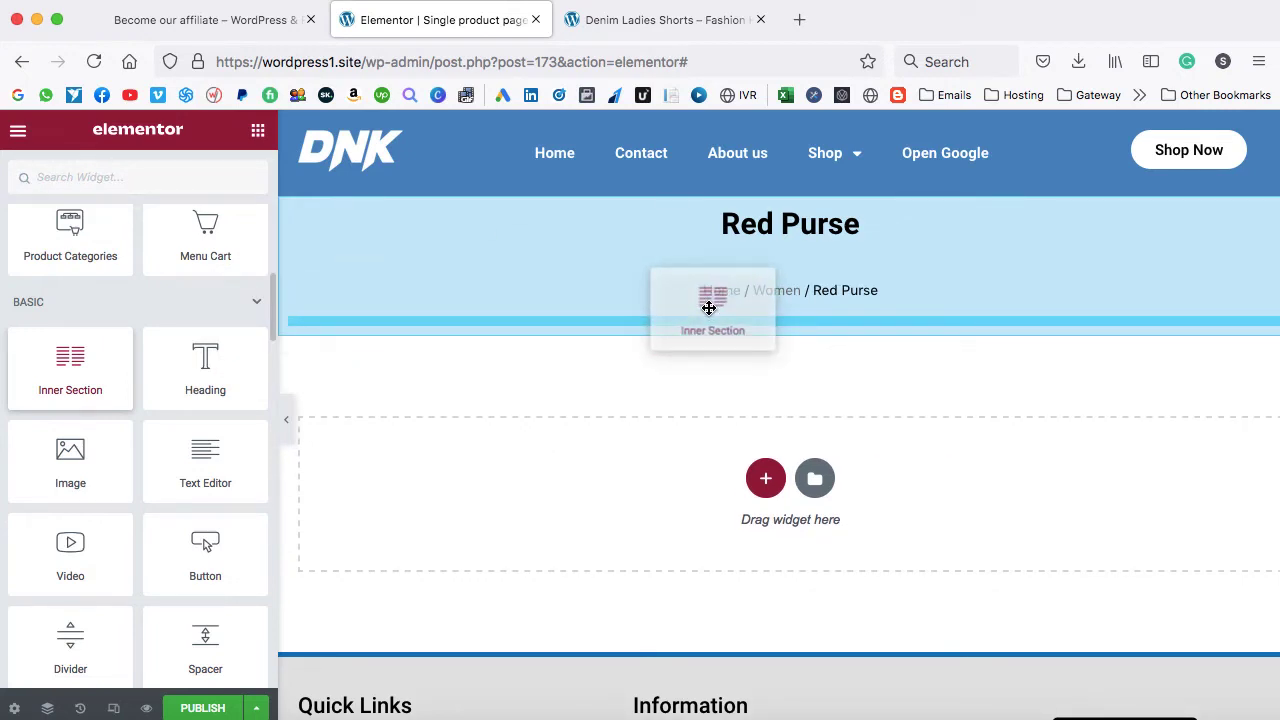
left_click_drag(709, 307, 709, 307)
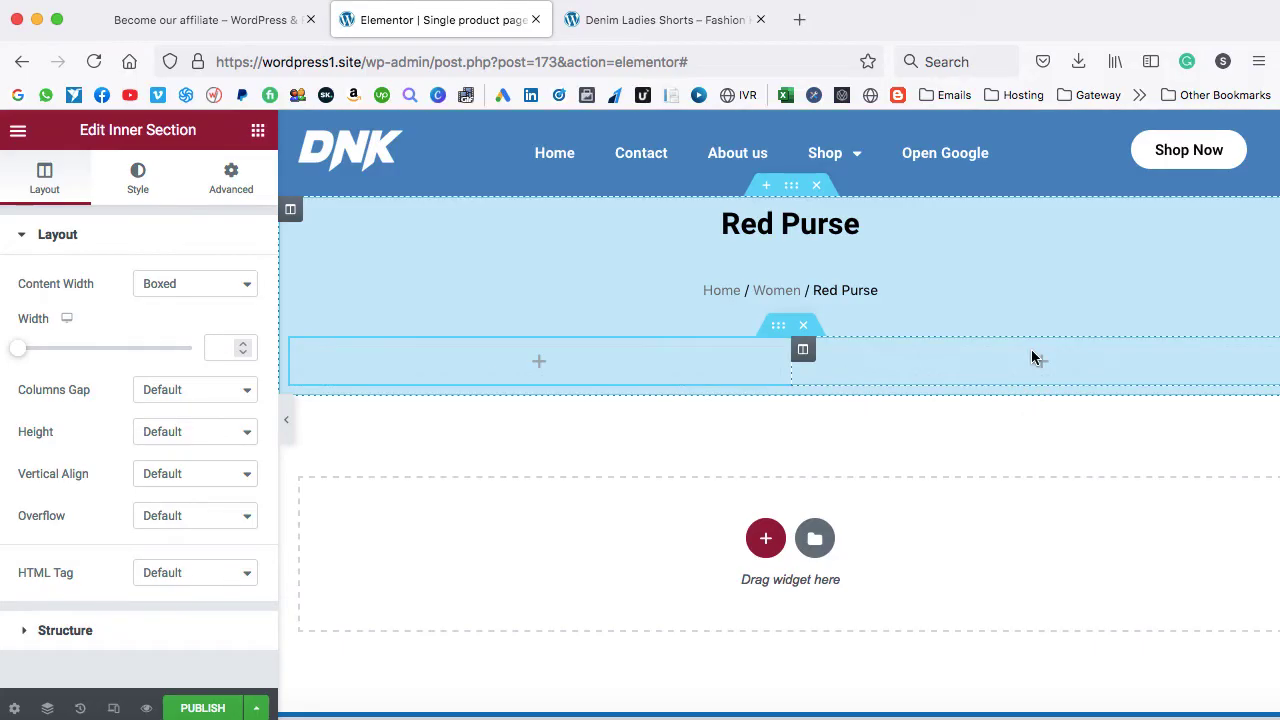
- Place a Product Images widget in the left column of the inner section
left_click(540, 366)
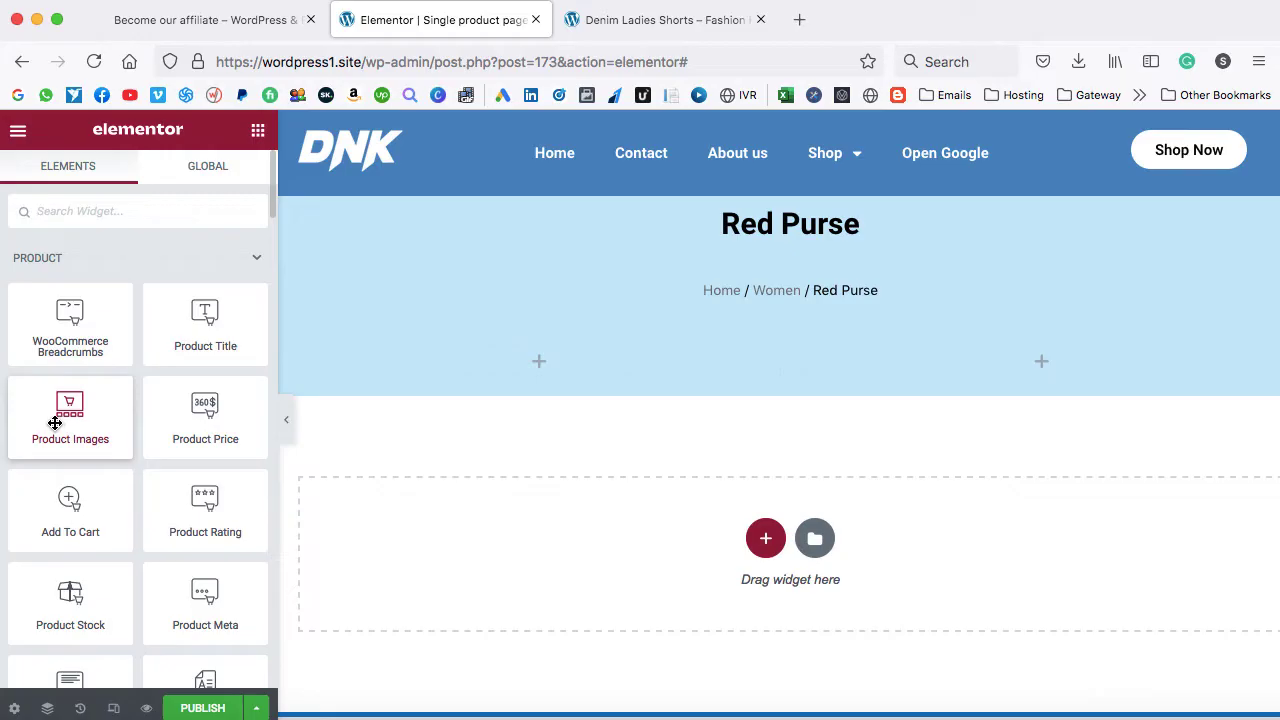
left_click_drag(55, 423, 378, 364)
scroll(584, 285, "down", 1)
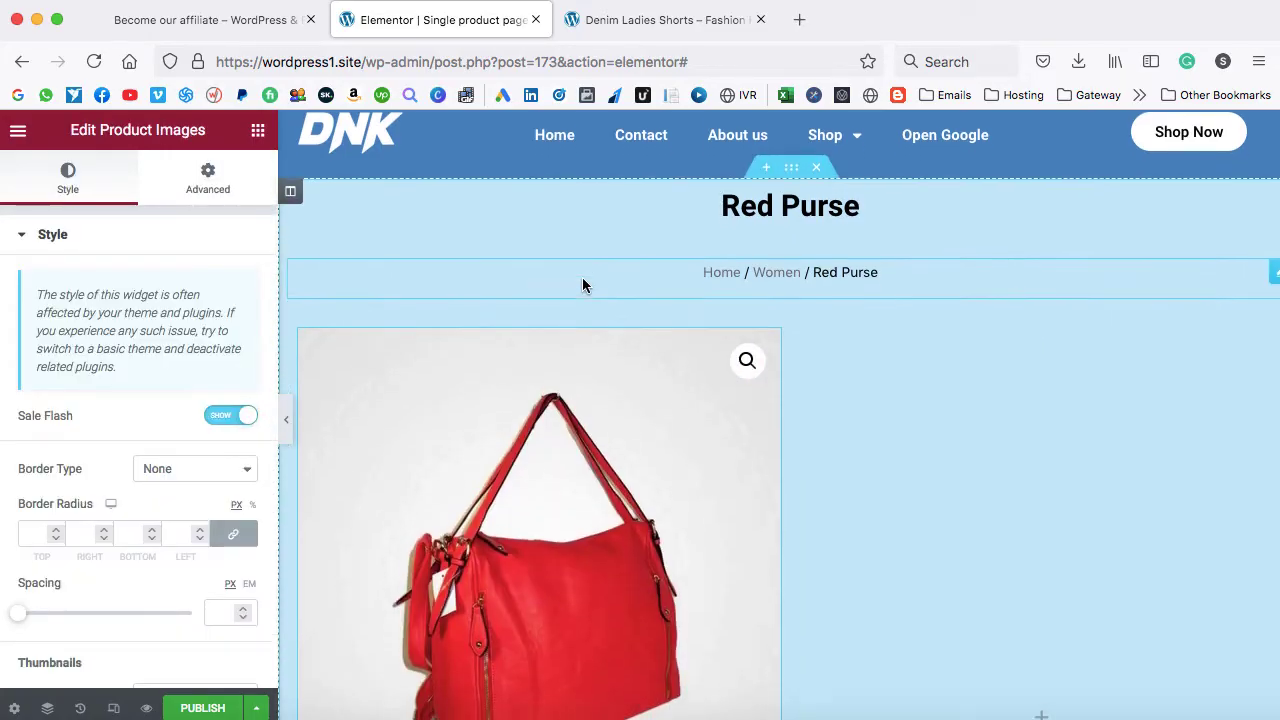
- Place a Short Description widget in the empty right column beside the product images
scroll(582, 280, "down", 3)
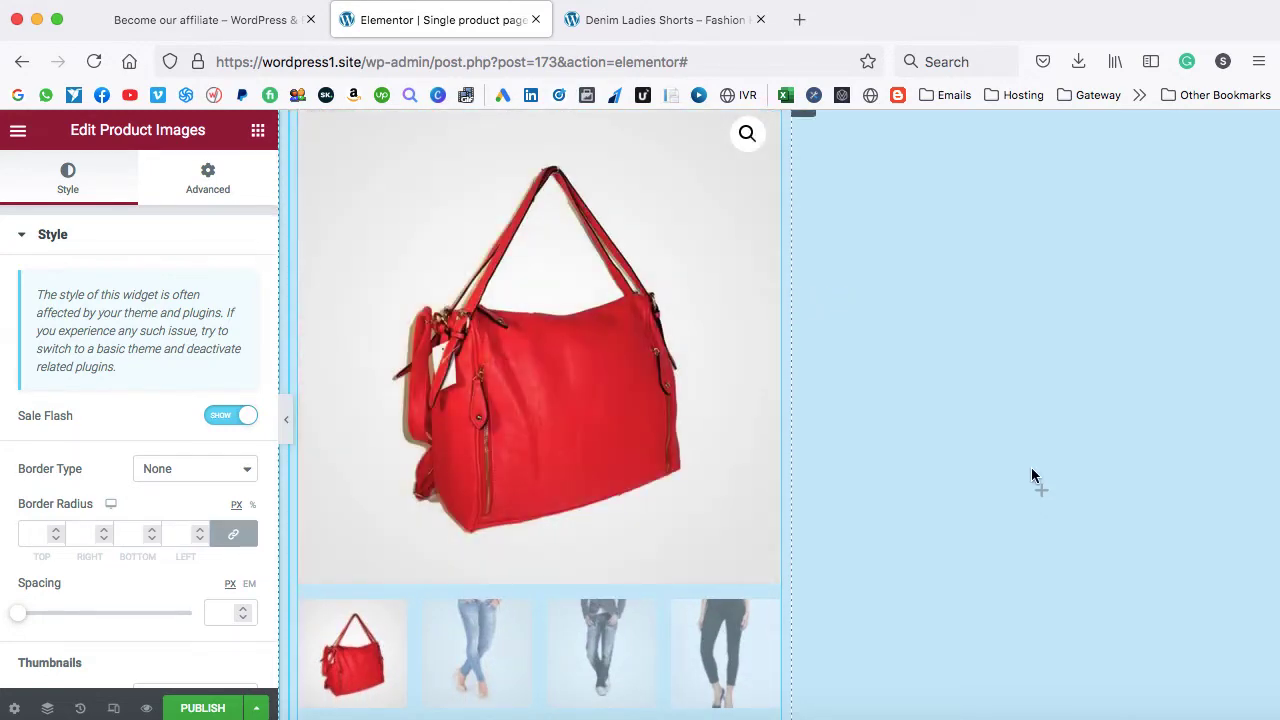
left_click(1043, 495)
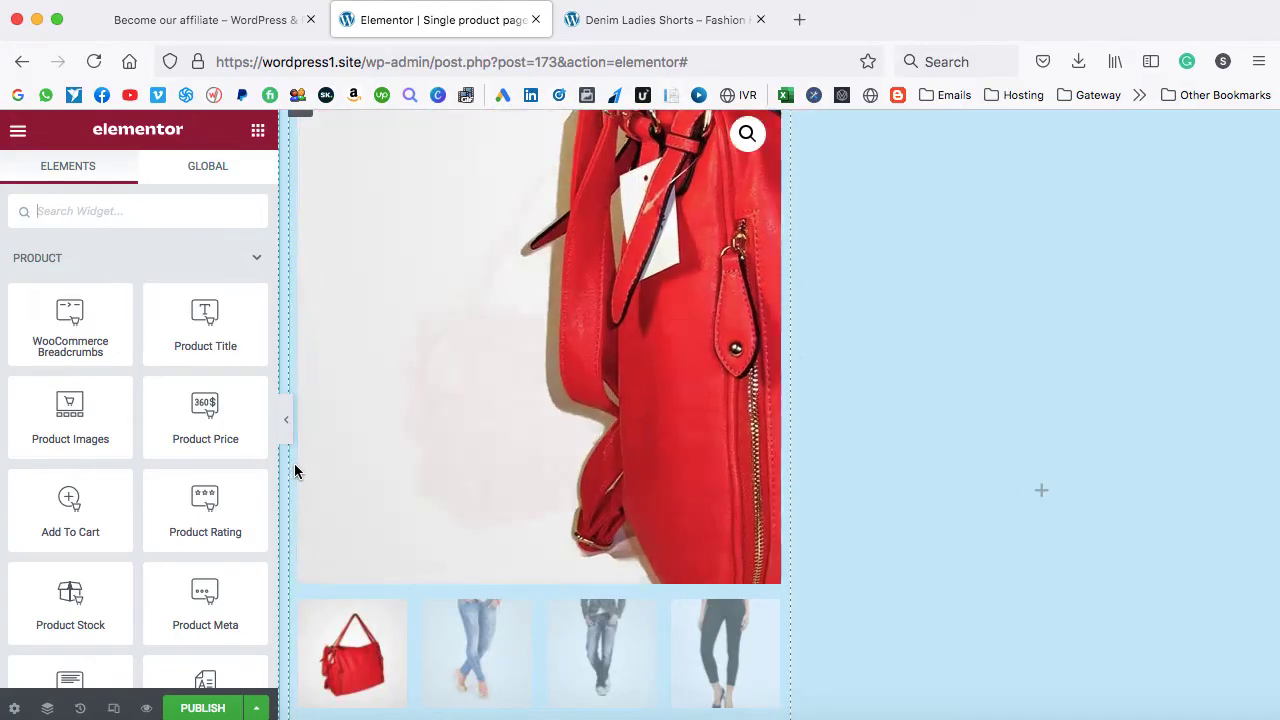
scroll(149, 488, "down", 2)
scroll(149, 488, "down", 3)
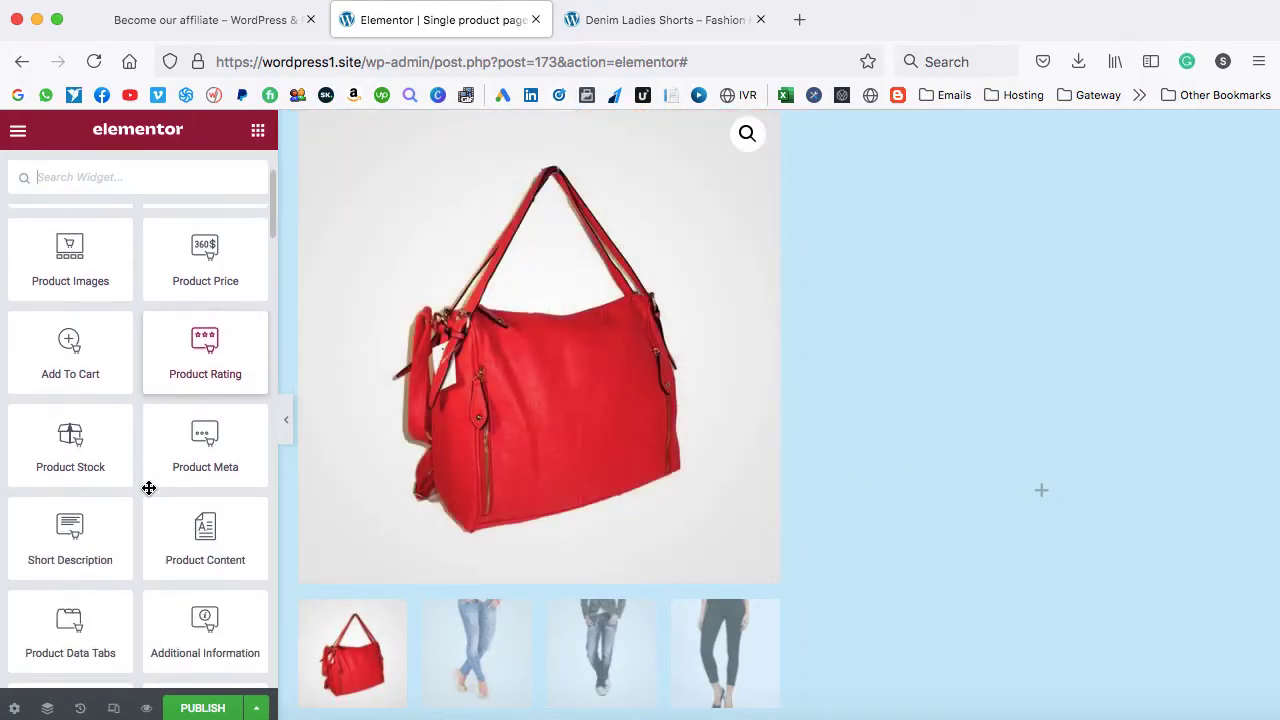
left_click_drag(157, 478, 1012, 476)
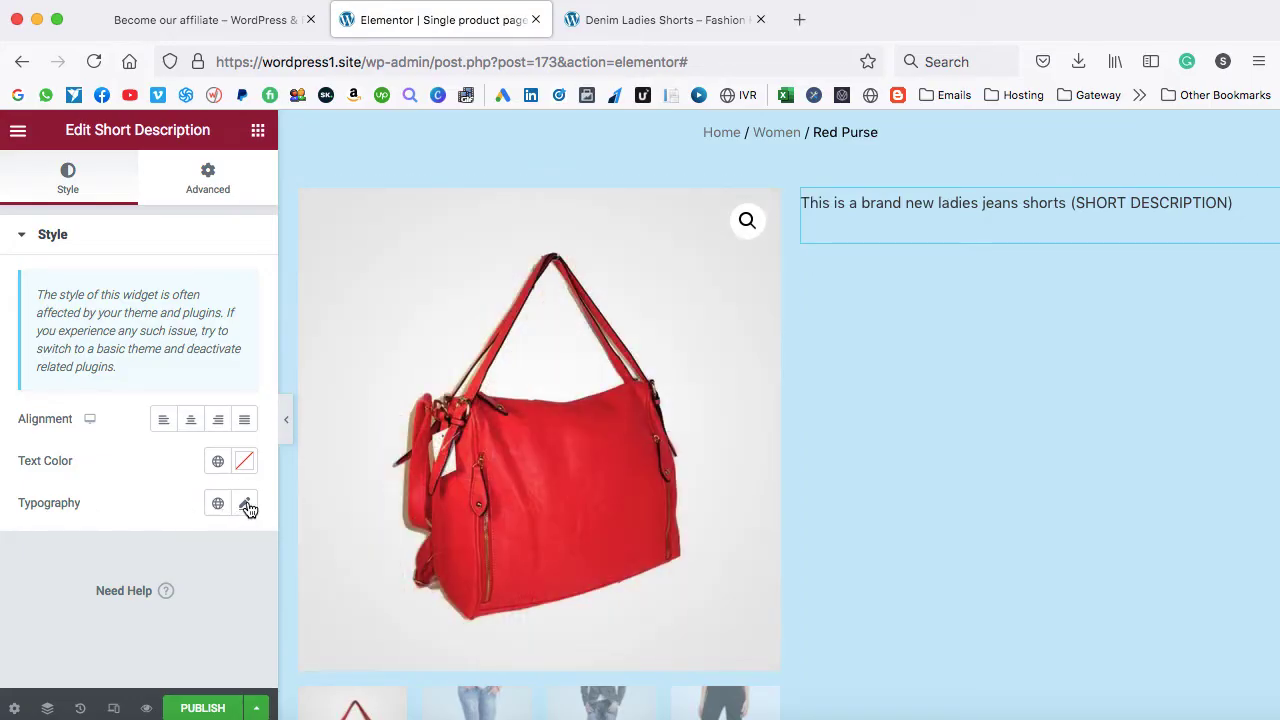
left_click(245, 504)
scroll(155, 600, "down", 3)
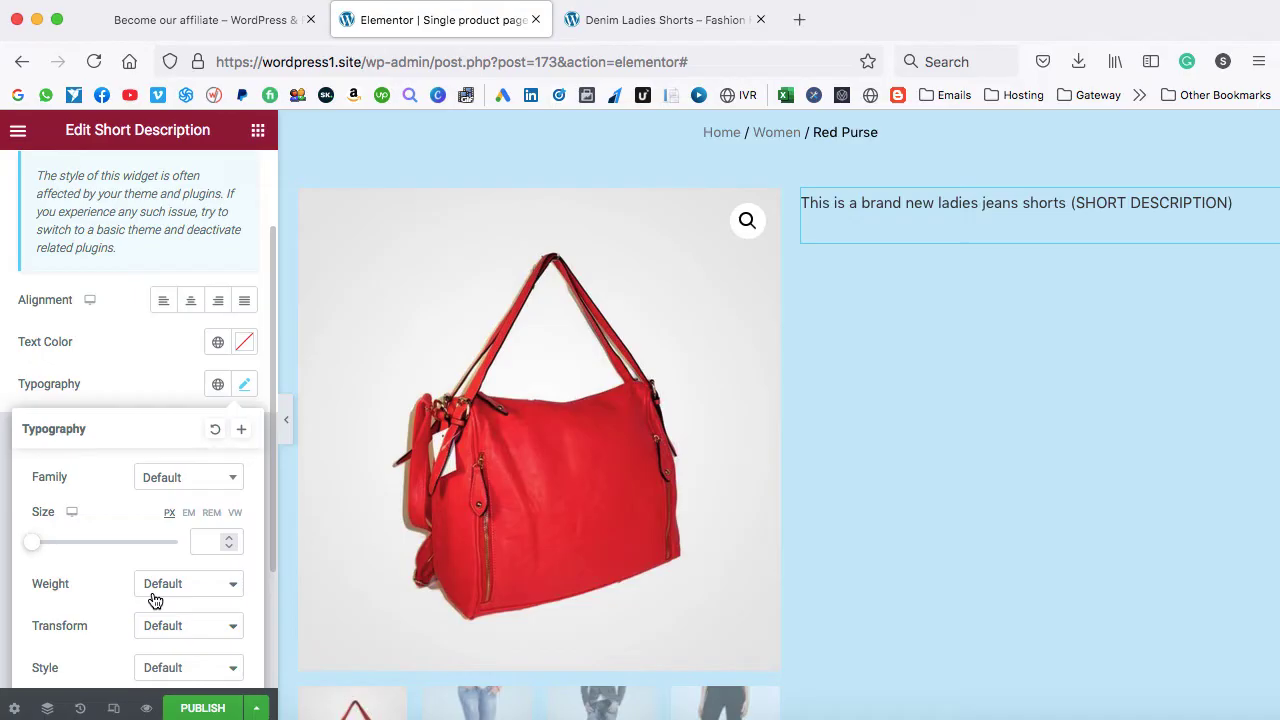
left_click(135, 383)
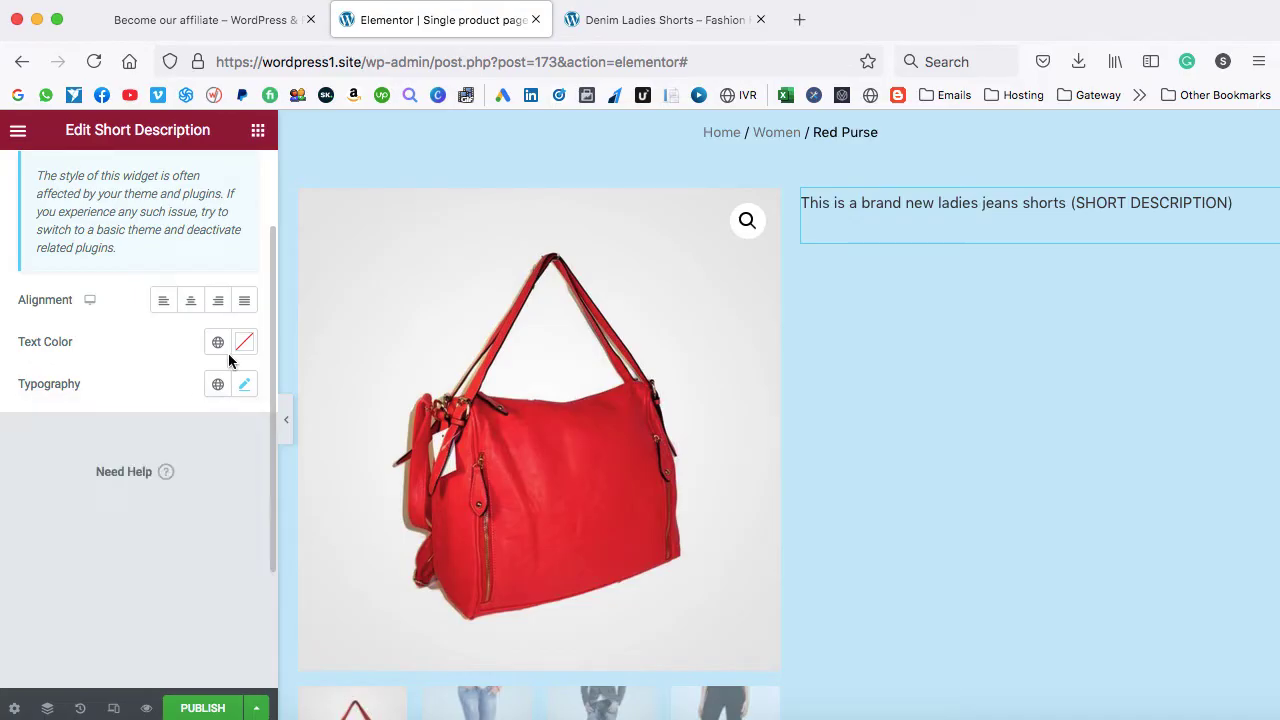
- Add a Product Rating widget above the short description and set its star color to blue, about #30AEEF
left_click(258, 135)
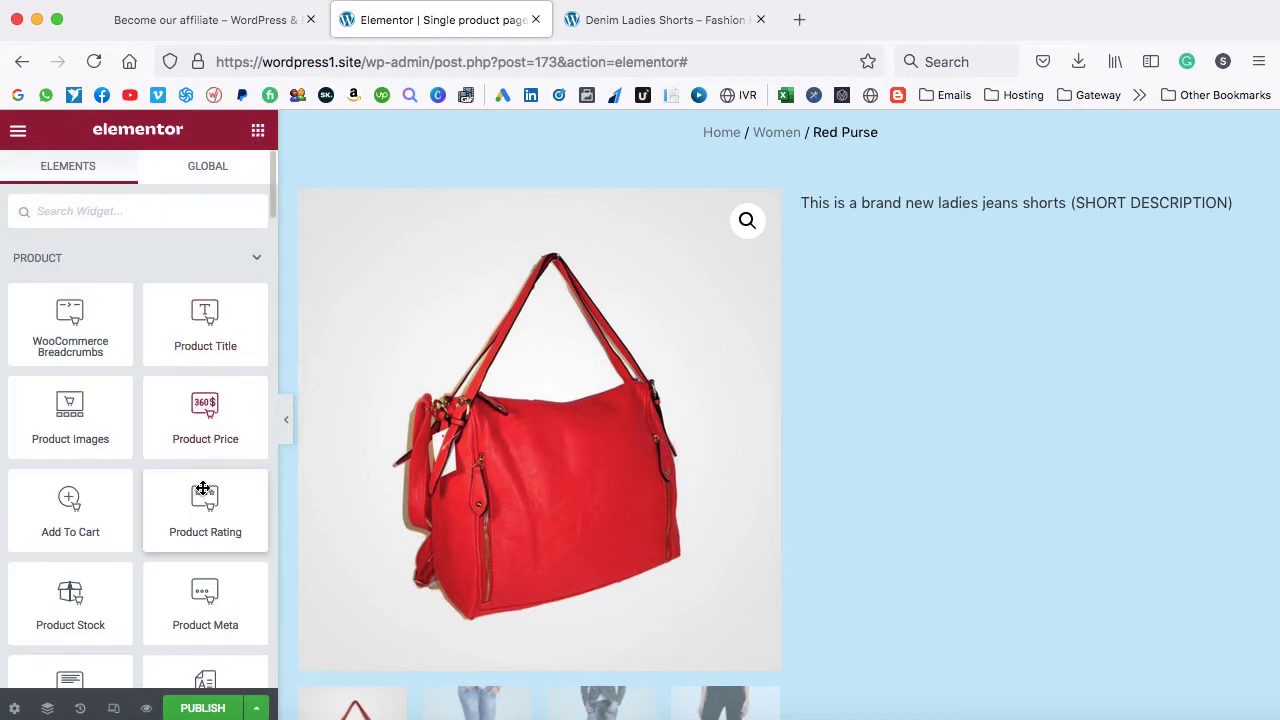
left_click_drag(186, 514, 855, 211)
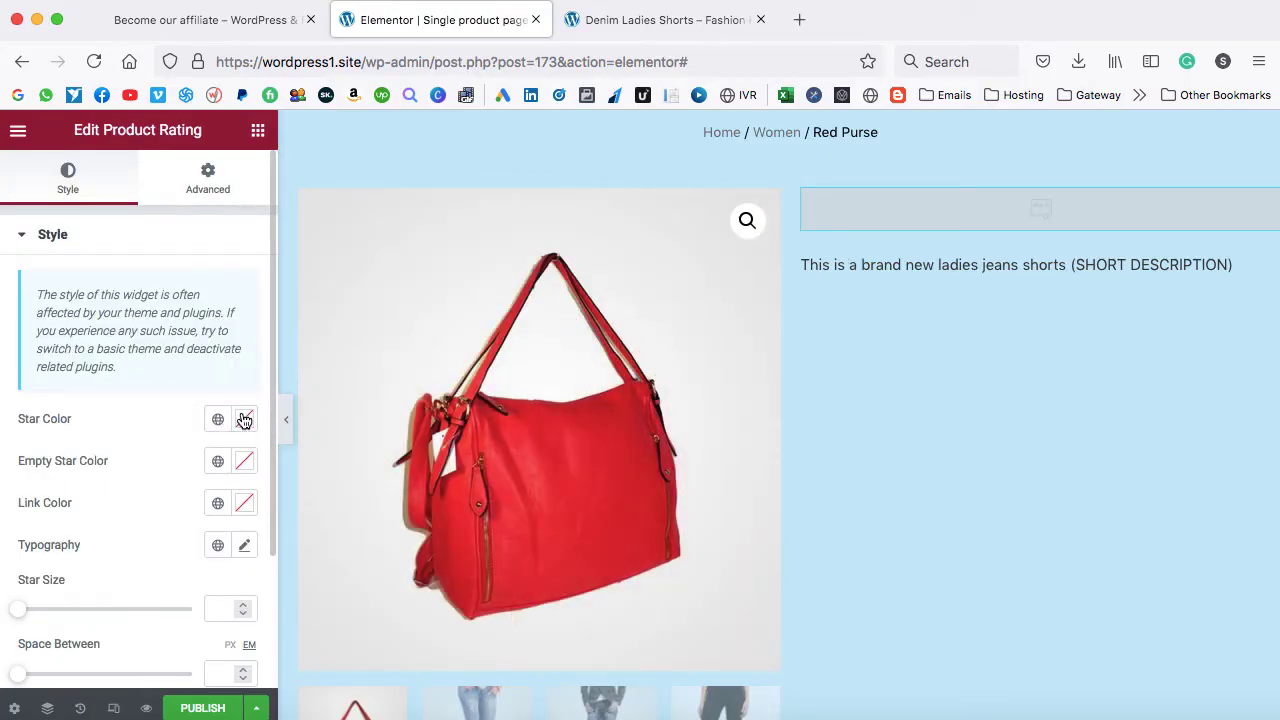
left_click(244, 420)
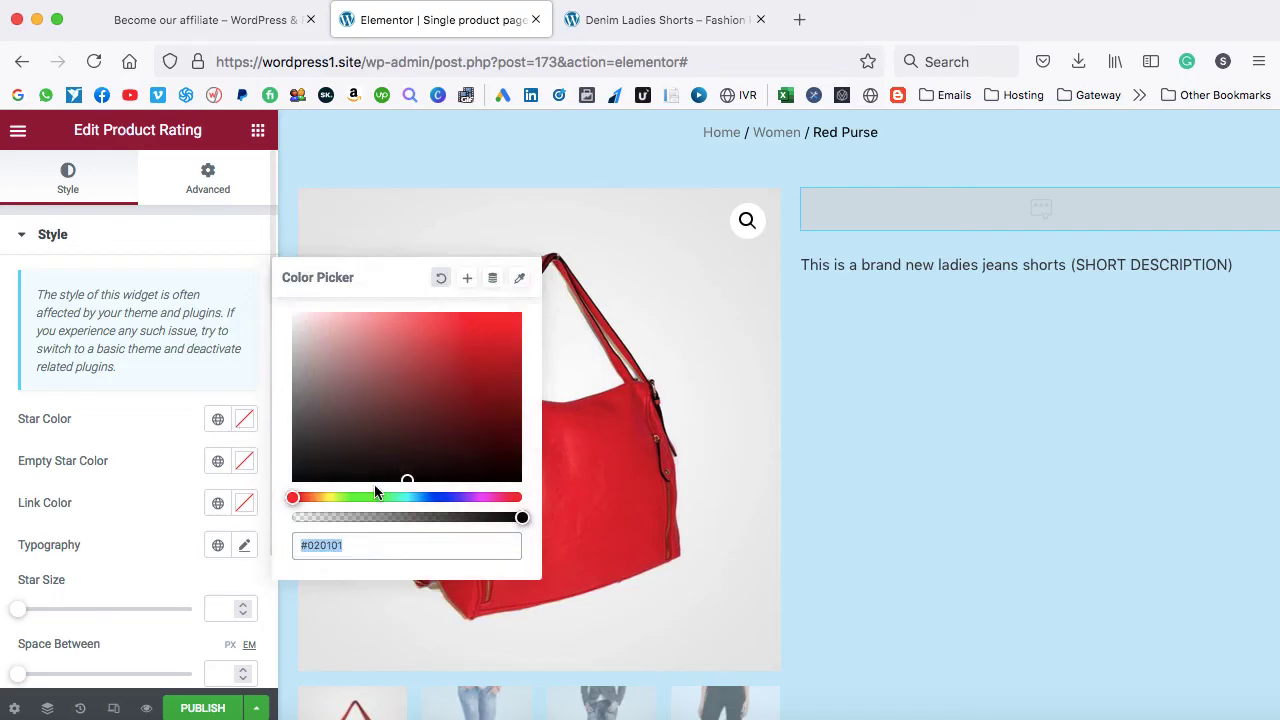
left_click_drag(408, 417, 459, 330)
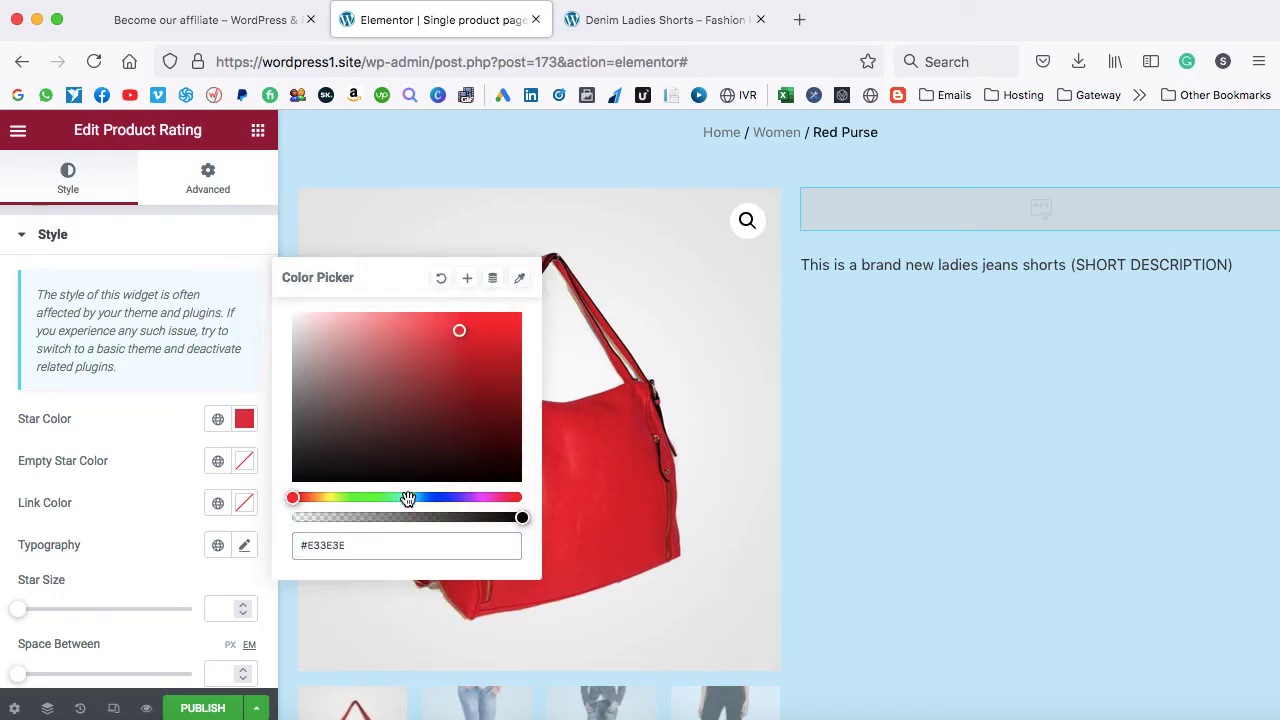
left_click_drag(408, 499, 420, 499)
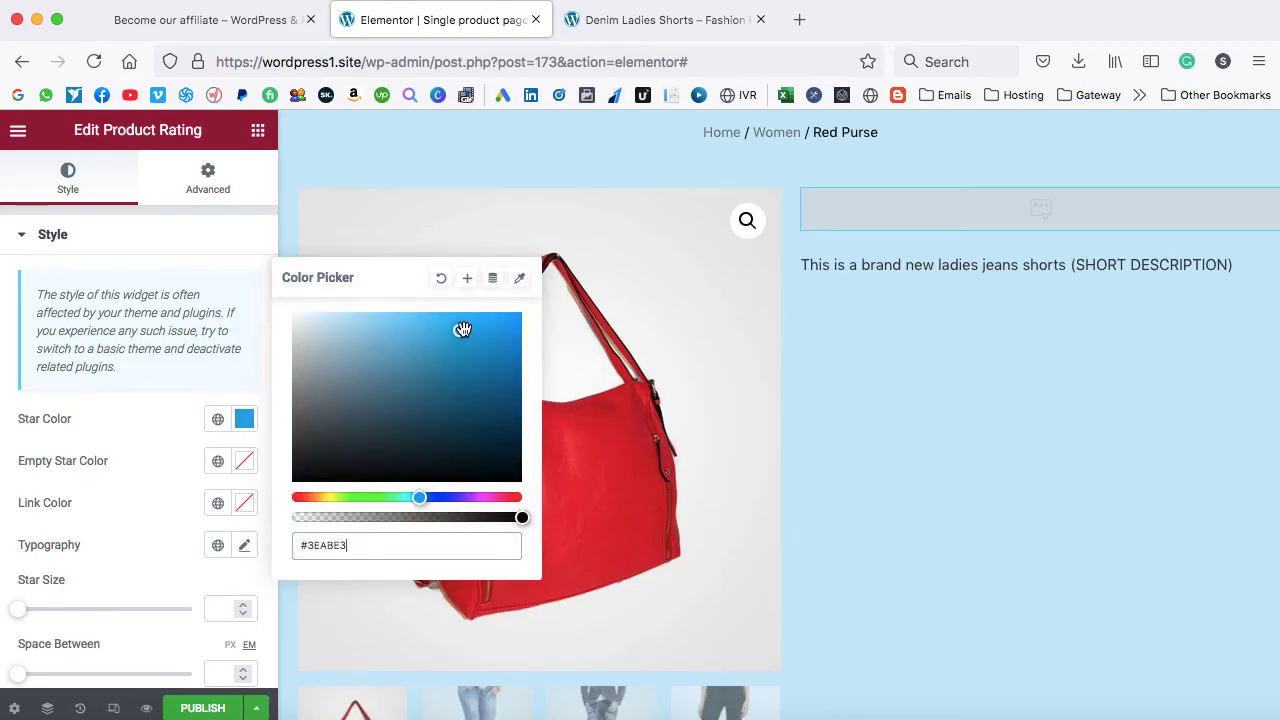
left_click(134, 405)
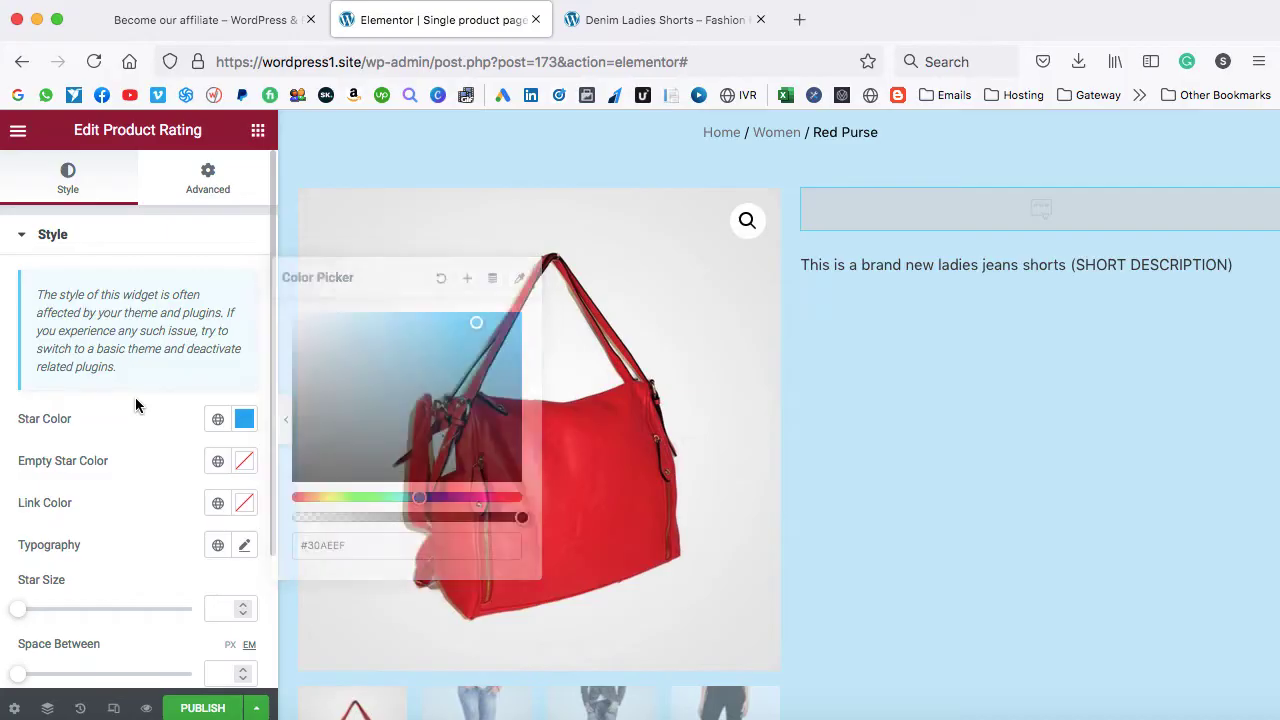
- Add a Product Price widget below the short description and a Product Stock widget beneath it
left_click(258, 133)
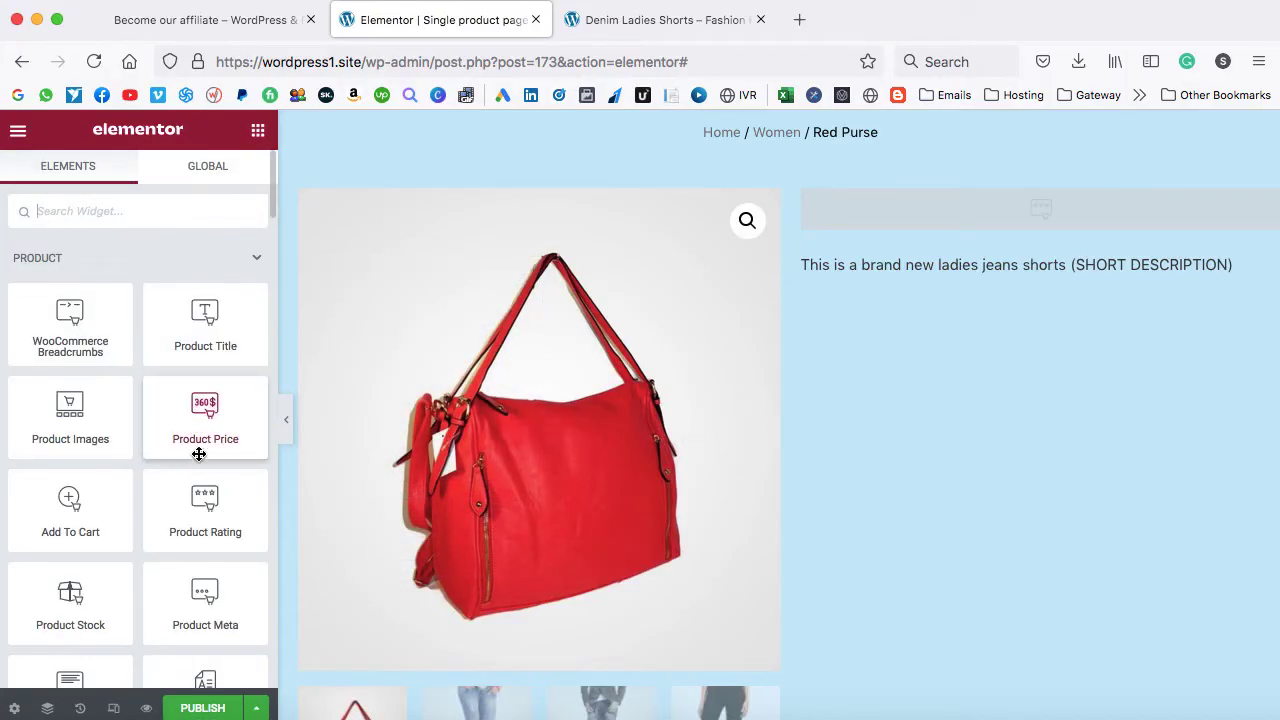
left_click_drag(209, 418, 860, 300)
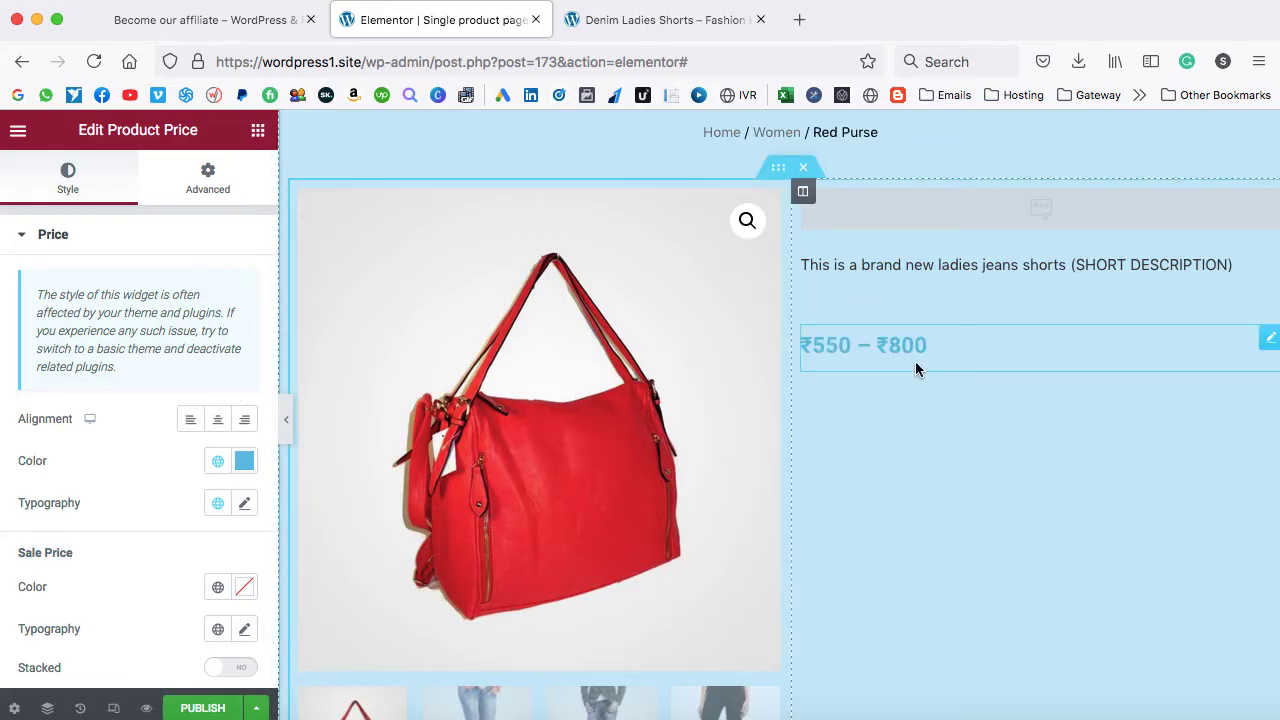
left_click(258, 133)
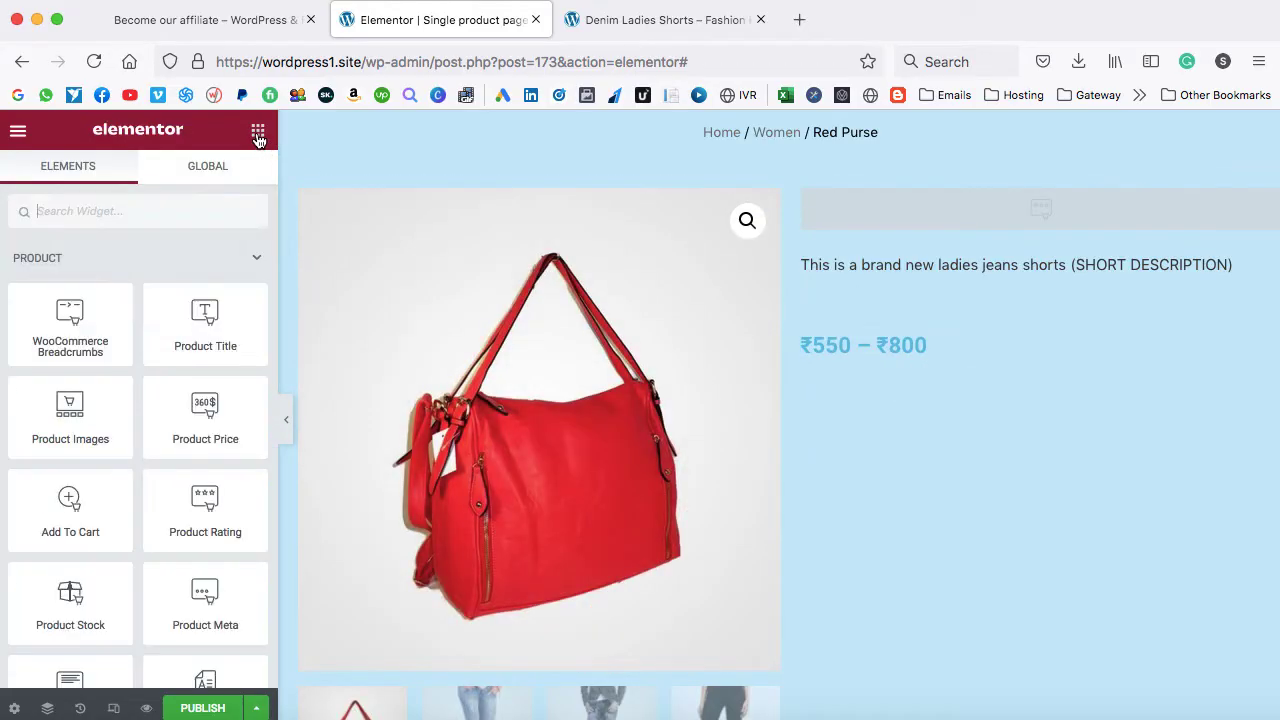
scroll(149, 491, "down", 2)
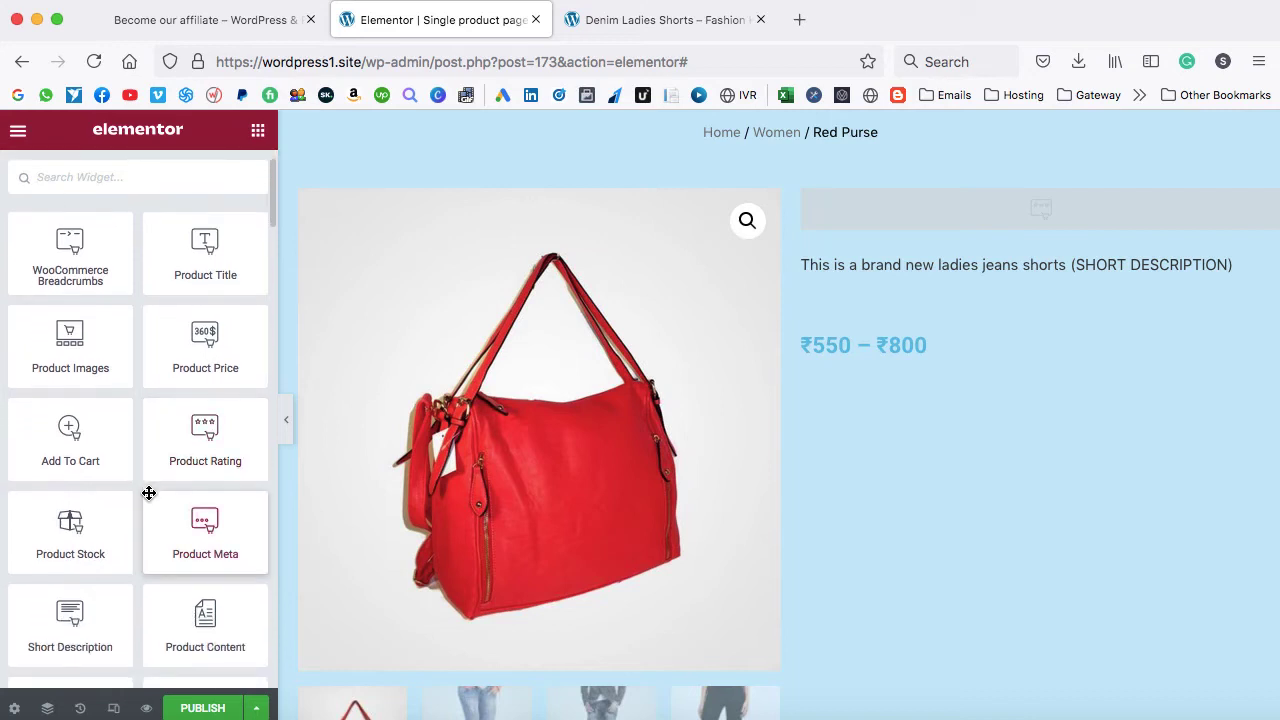
scroll(149, 491, "down", 1)
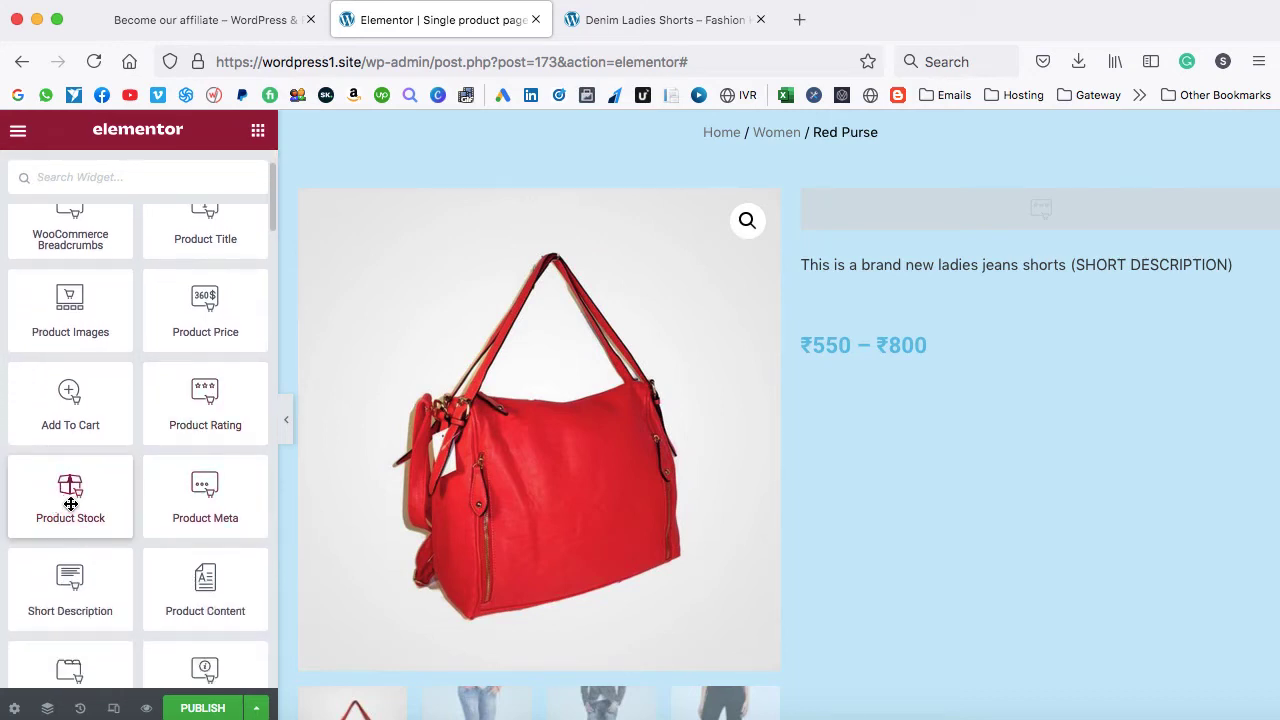
left_click_drag(63, 506, 890, 371)
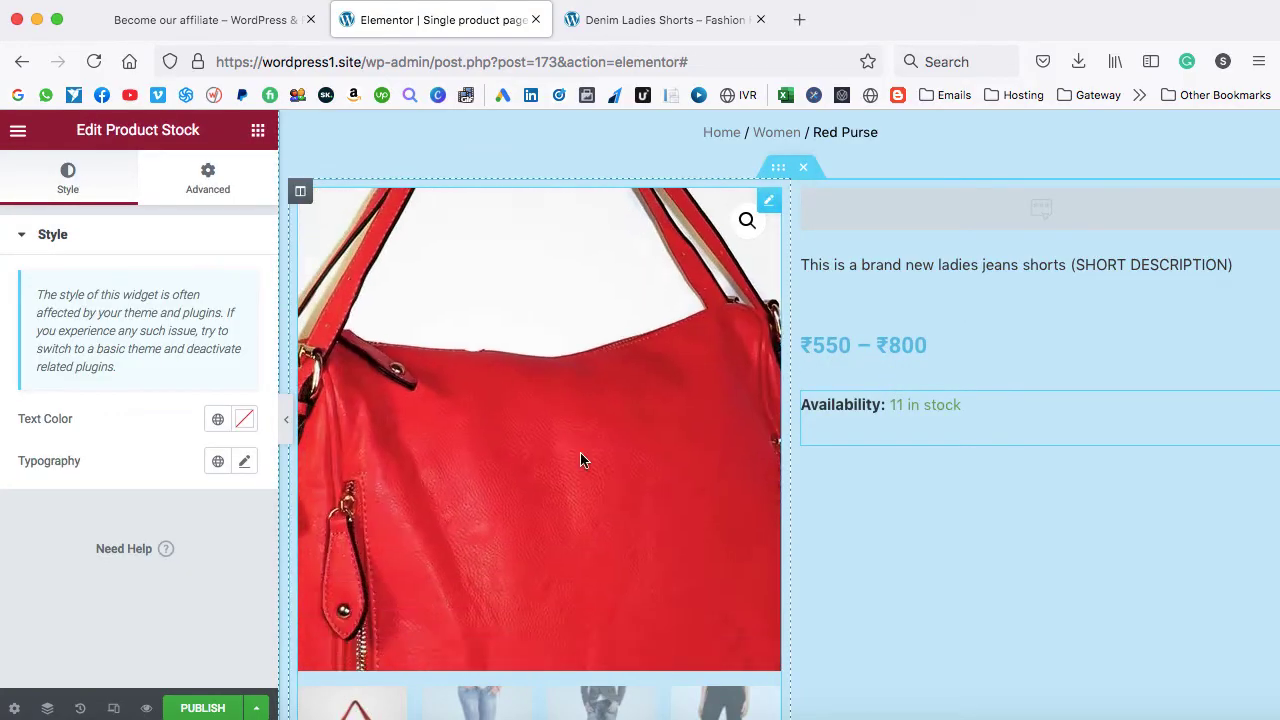
- Add an Add To Cart widget below the stock availability in the right column
left_click(258, 132)
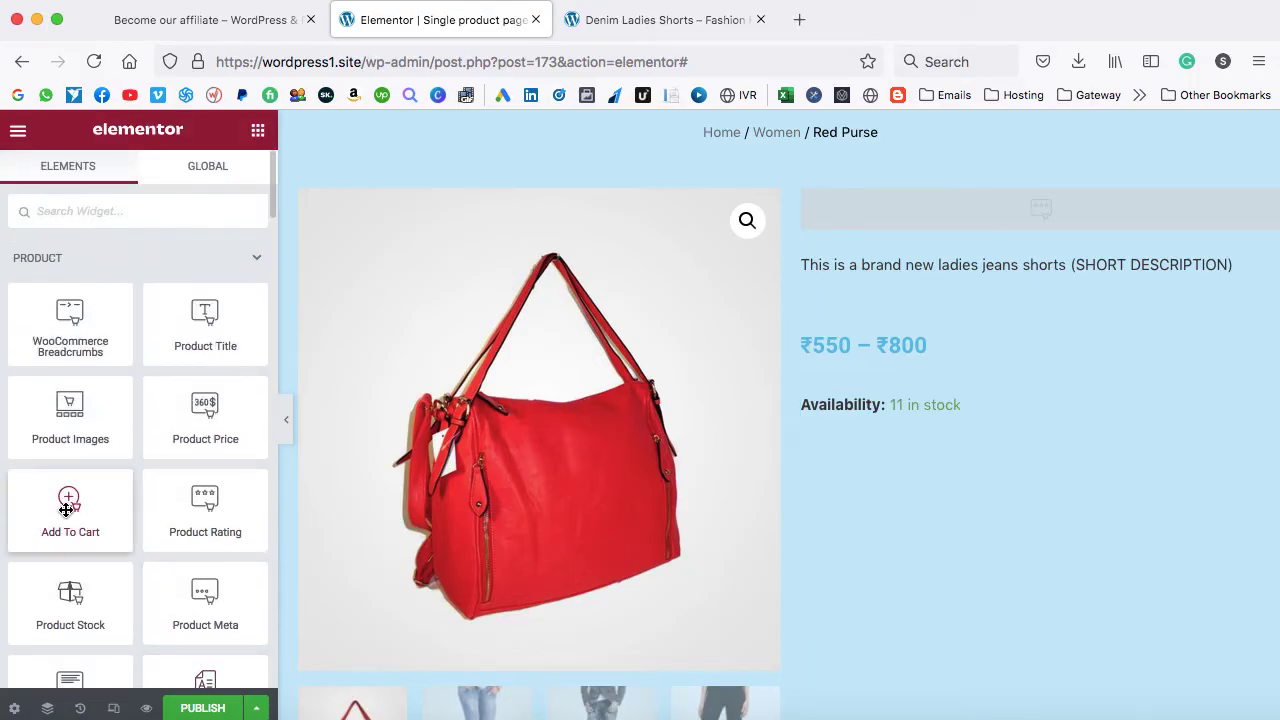
left_click_drag(70, 505, 864, 430)
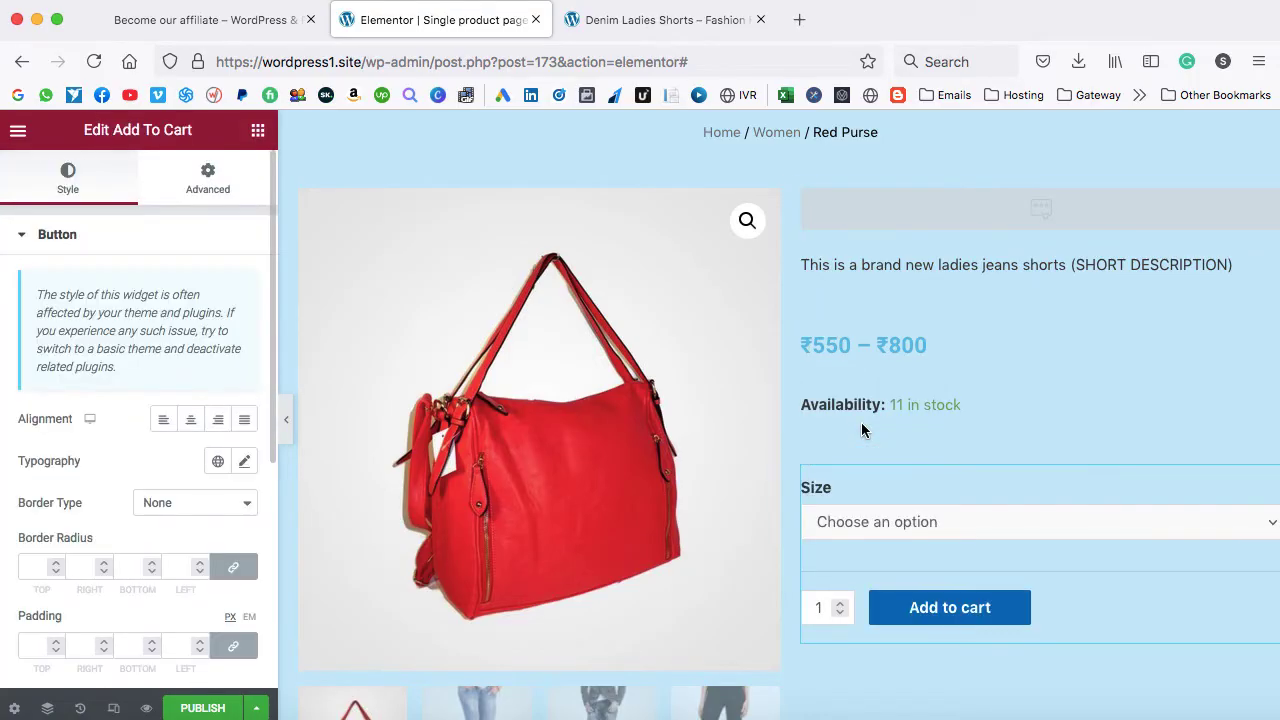
scroll(862, 424, "up", 2)
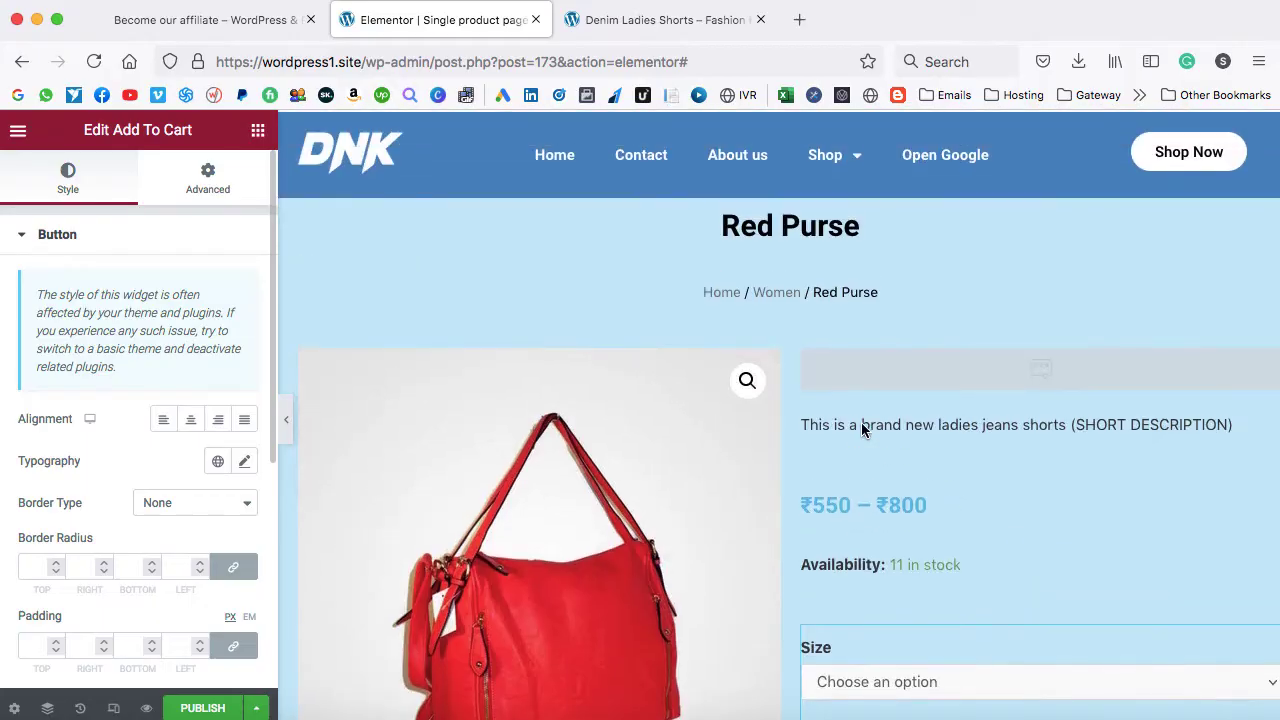
scroll(862, 424, "down", 5)
scroll(861, 422, "down", 2)
- Set the left and right padding of the outer light blue section to 56 px each
scroll(861, 422, "up", 6)
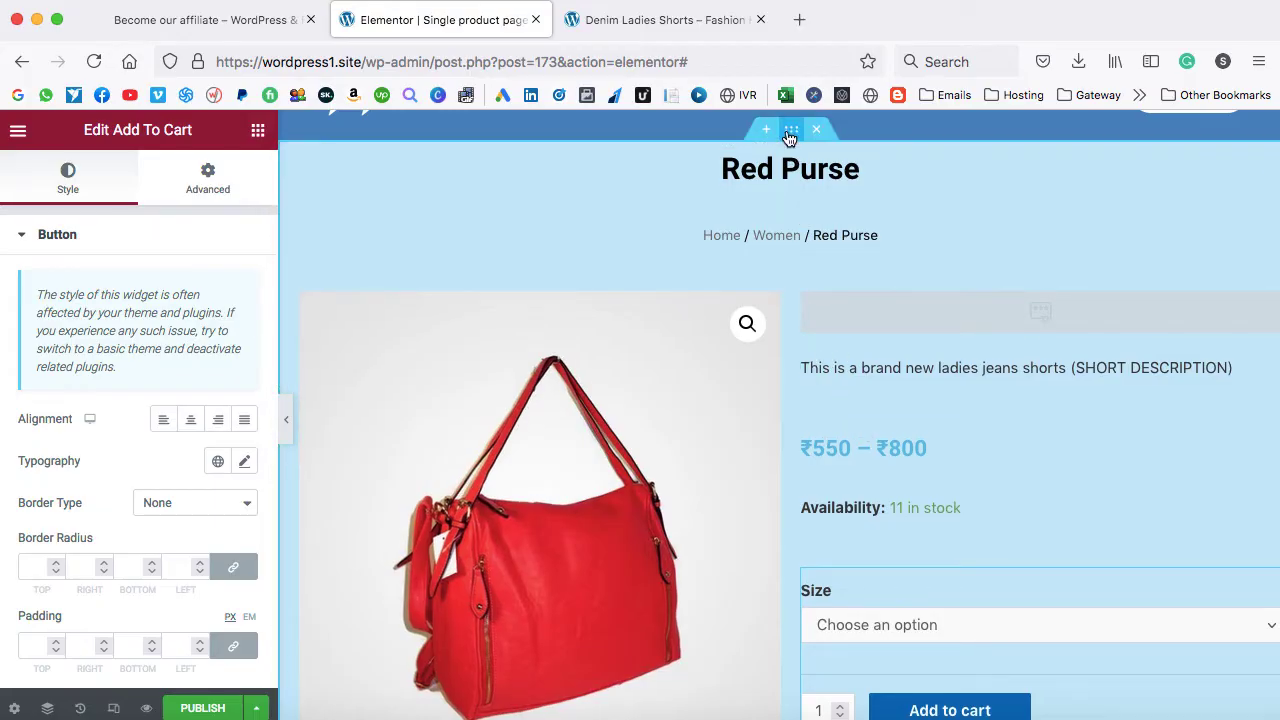
right_click(790, 135)
left_click(830, 152)
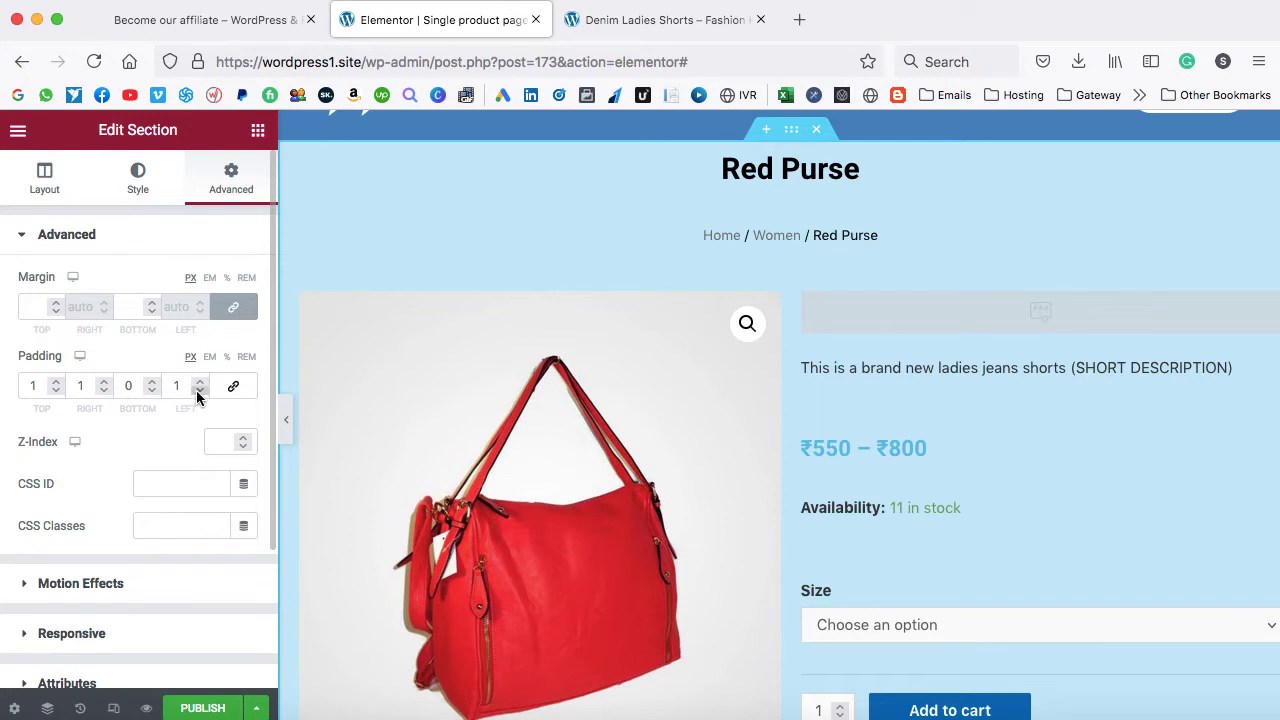
left_click_drag(200, 383, 200, 386)
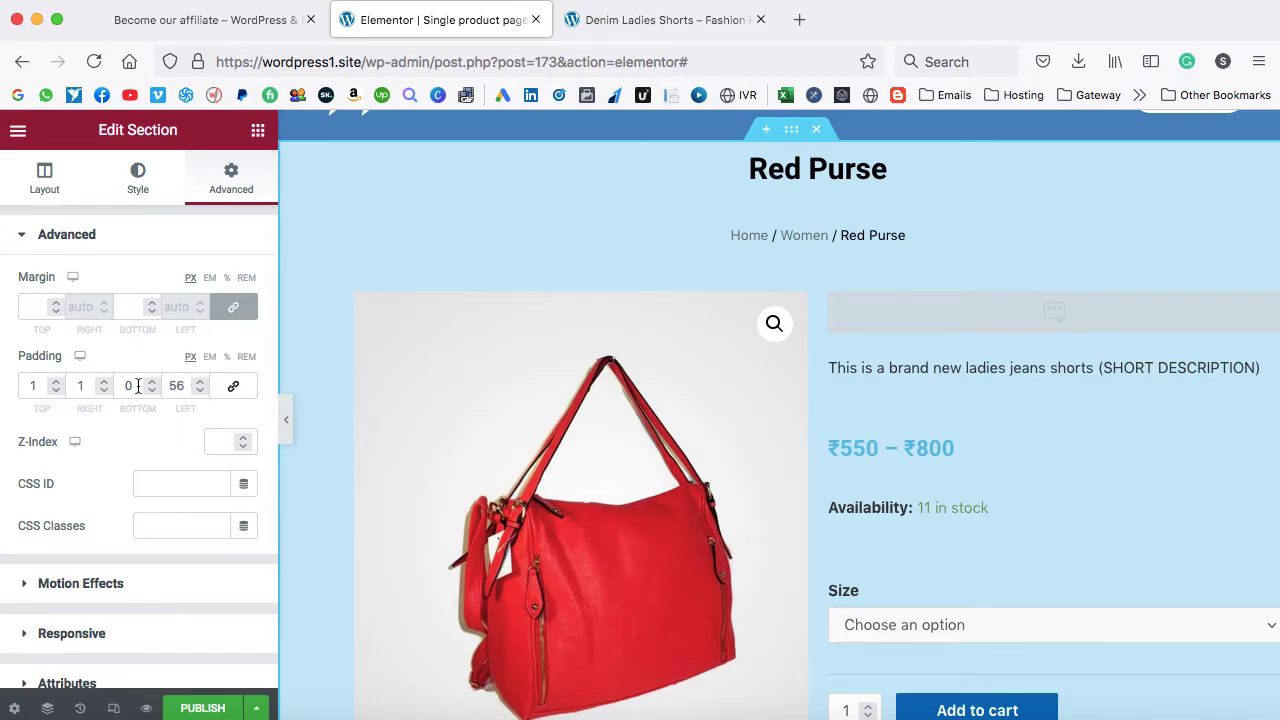
double_click(90, 386)
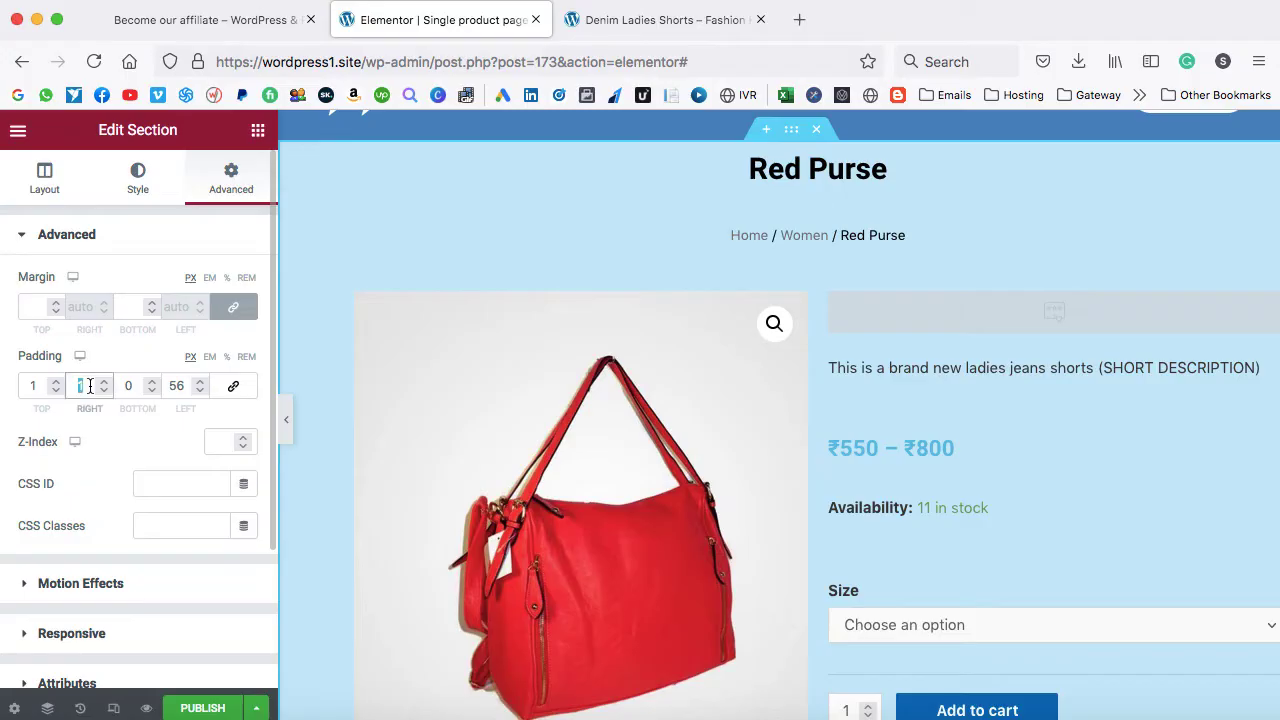
type("56")
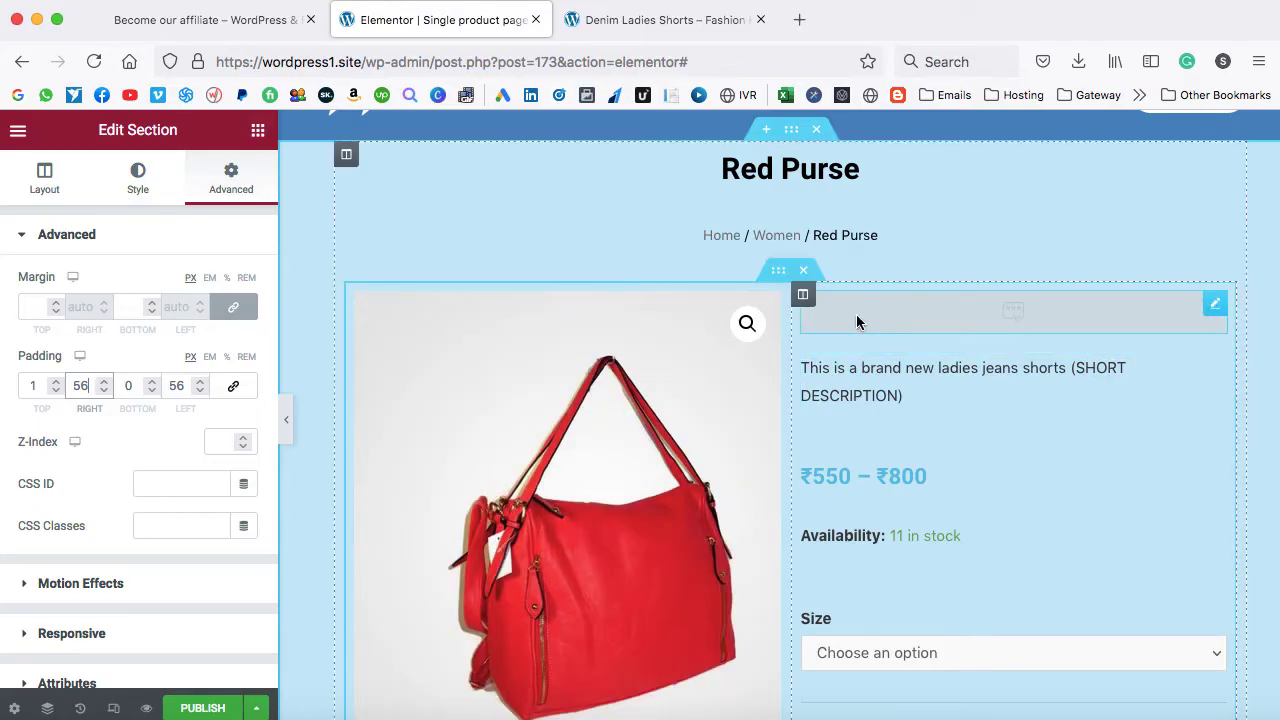
- Enable a box shadow on the inner section and set its color to light grey, about rgba(167, 166, 166, 0.5)
right_click(778, 276)
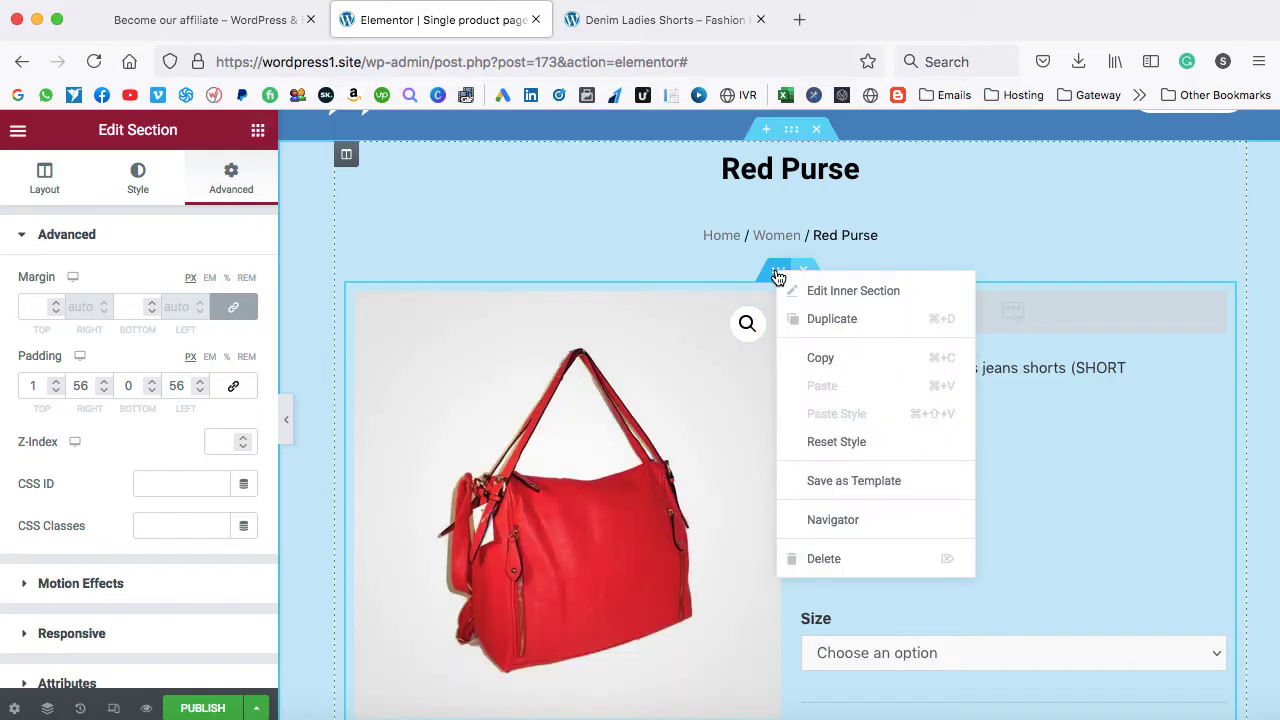
left_click(805, 290)
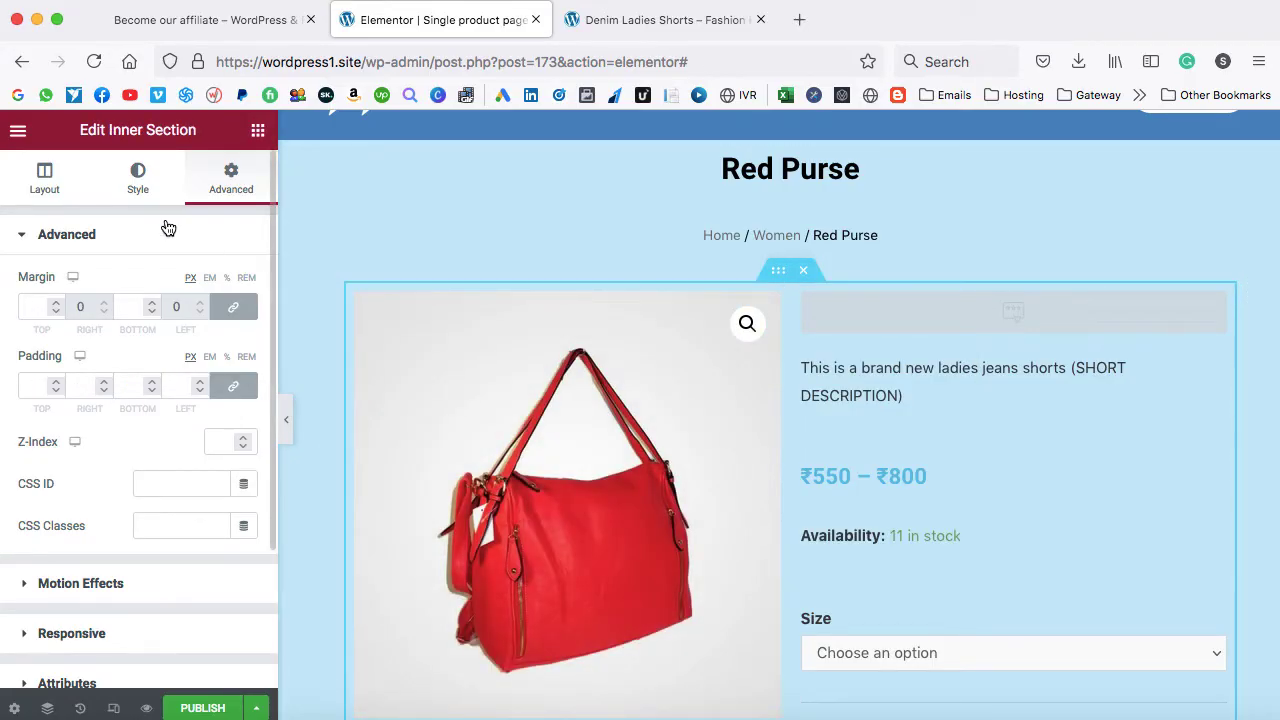
left_click(138, 185)
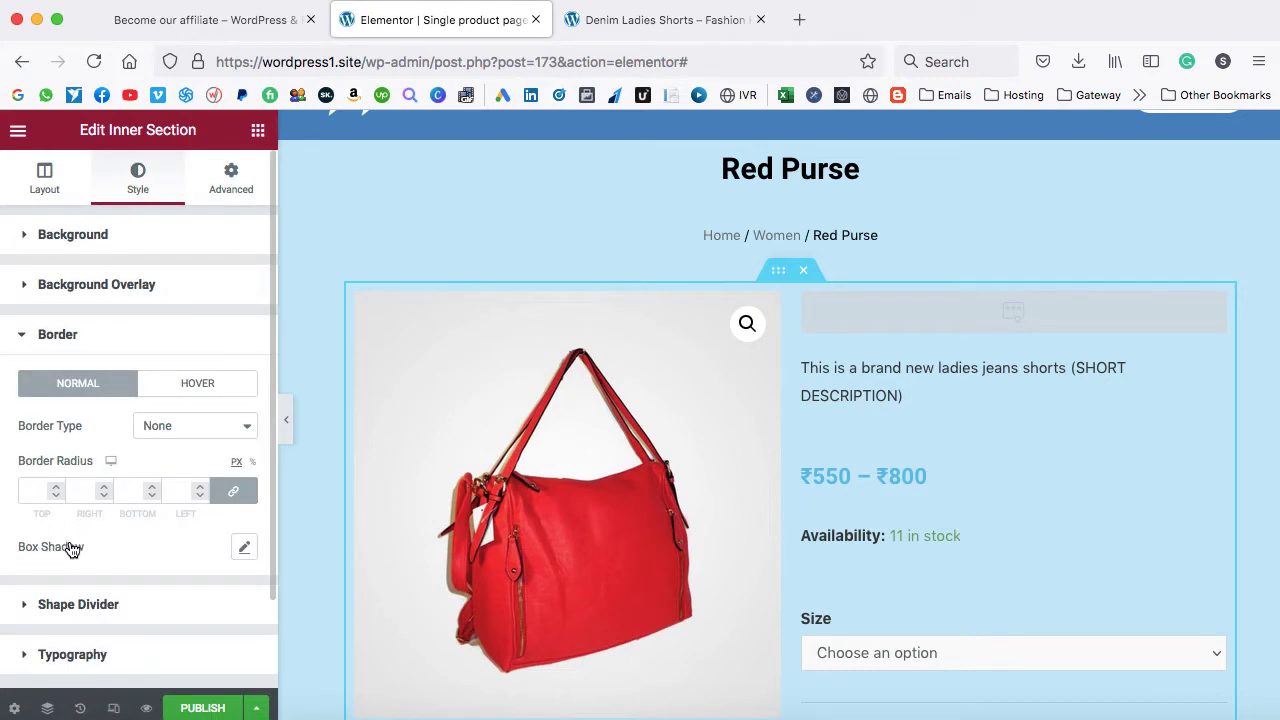
left_click(245, 549)
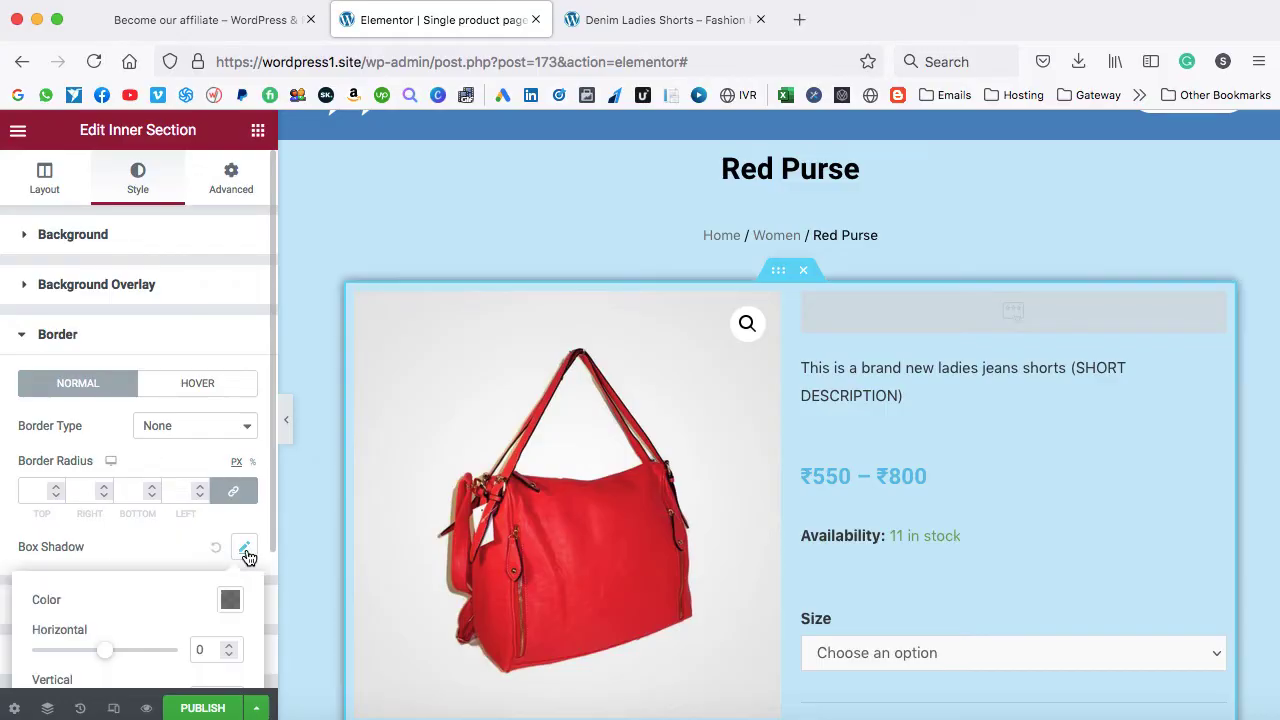
scroll(413, 284, "down", 4)
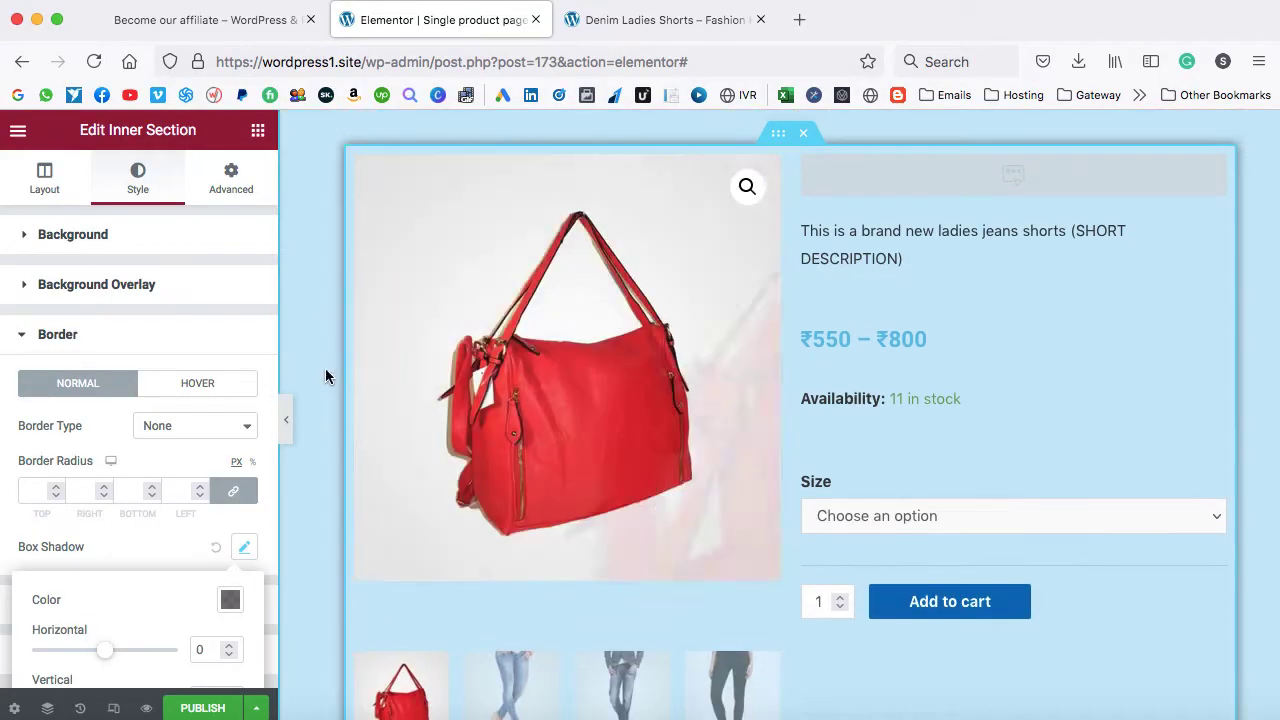
scroll(325, 376, "down", 3)
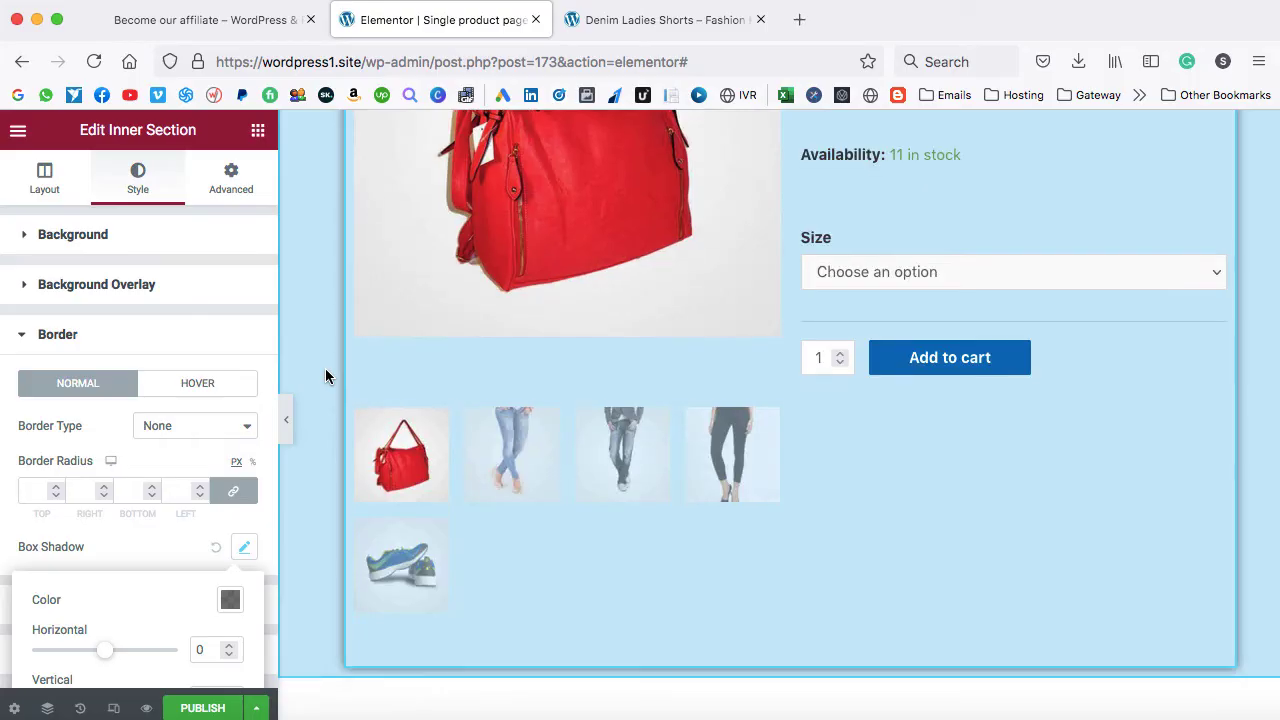
scroll(189, 563, "down", 4)
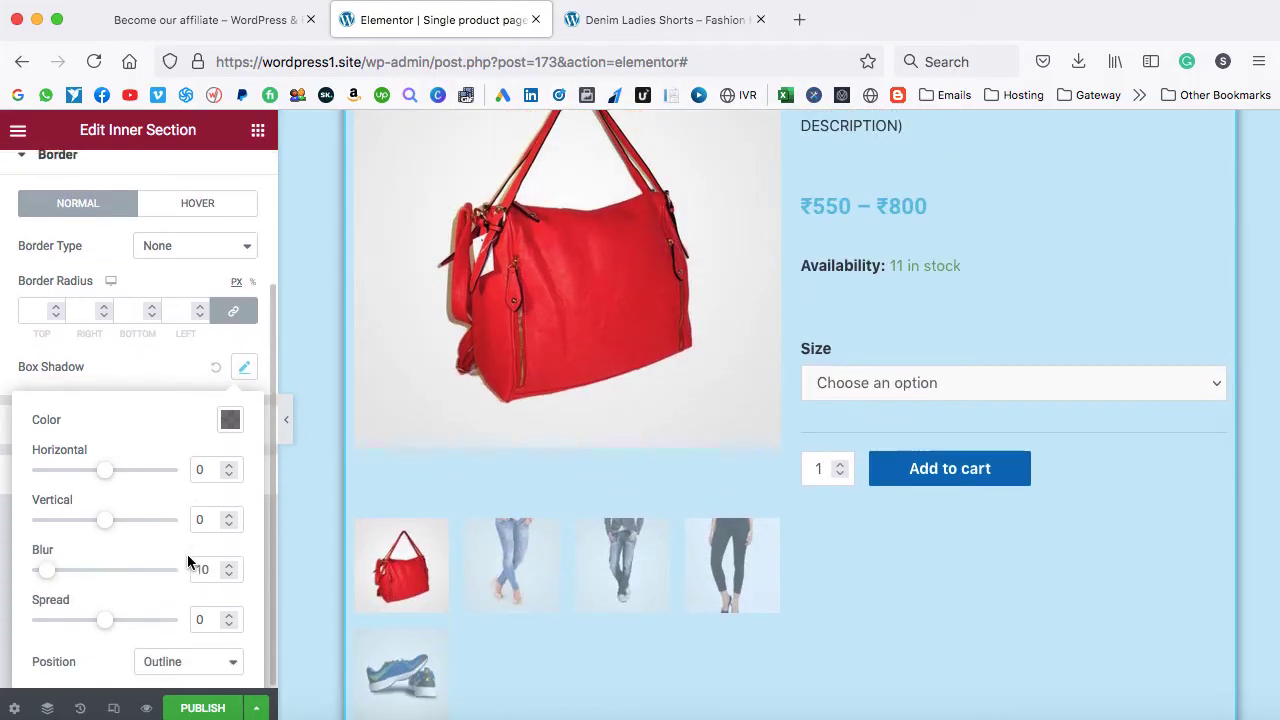
left_click(231, 418)
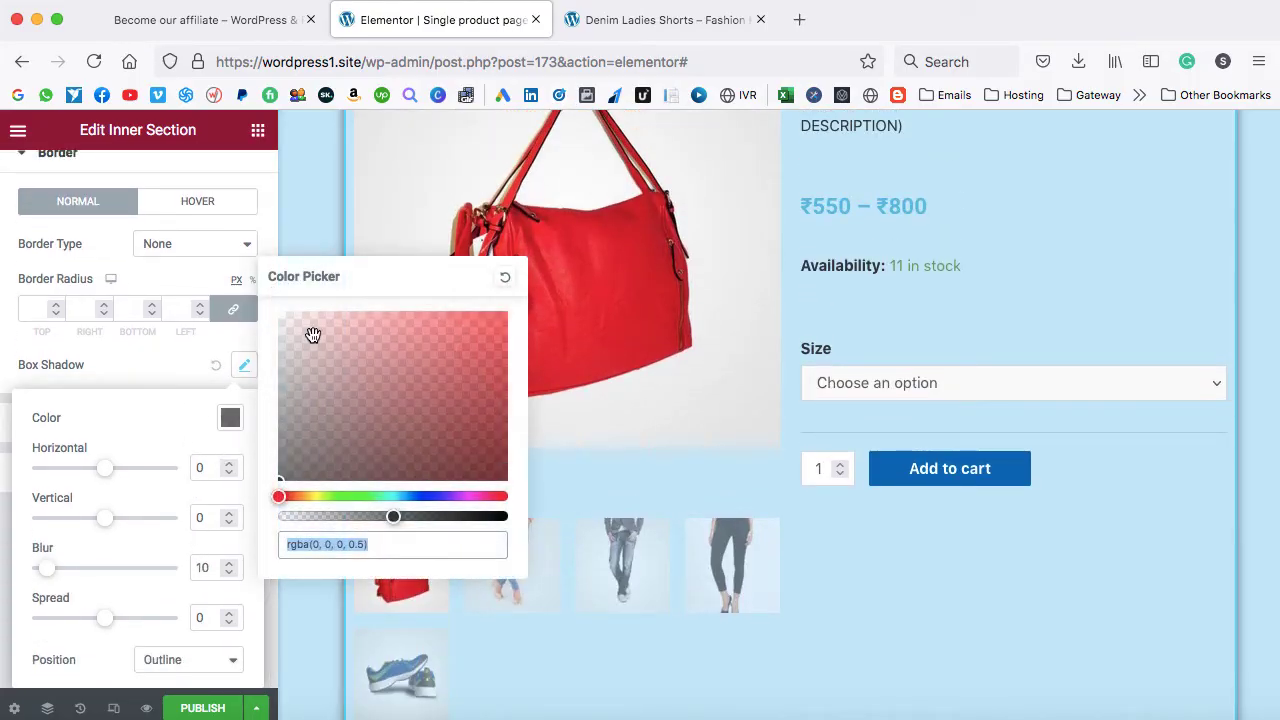
left_click_drag(313, 335, 278, 369)
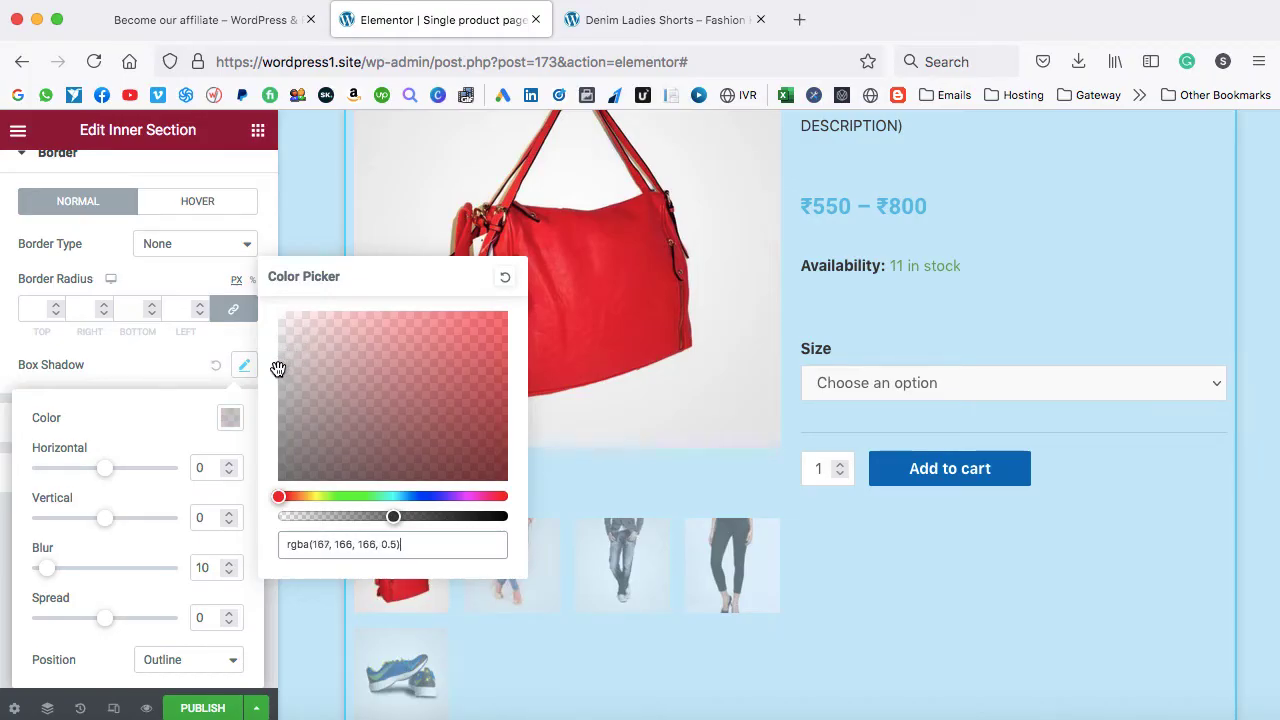
left_click(165, 428)
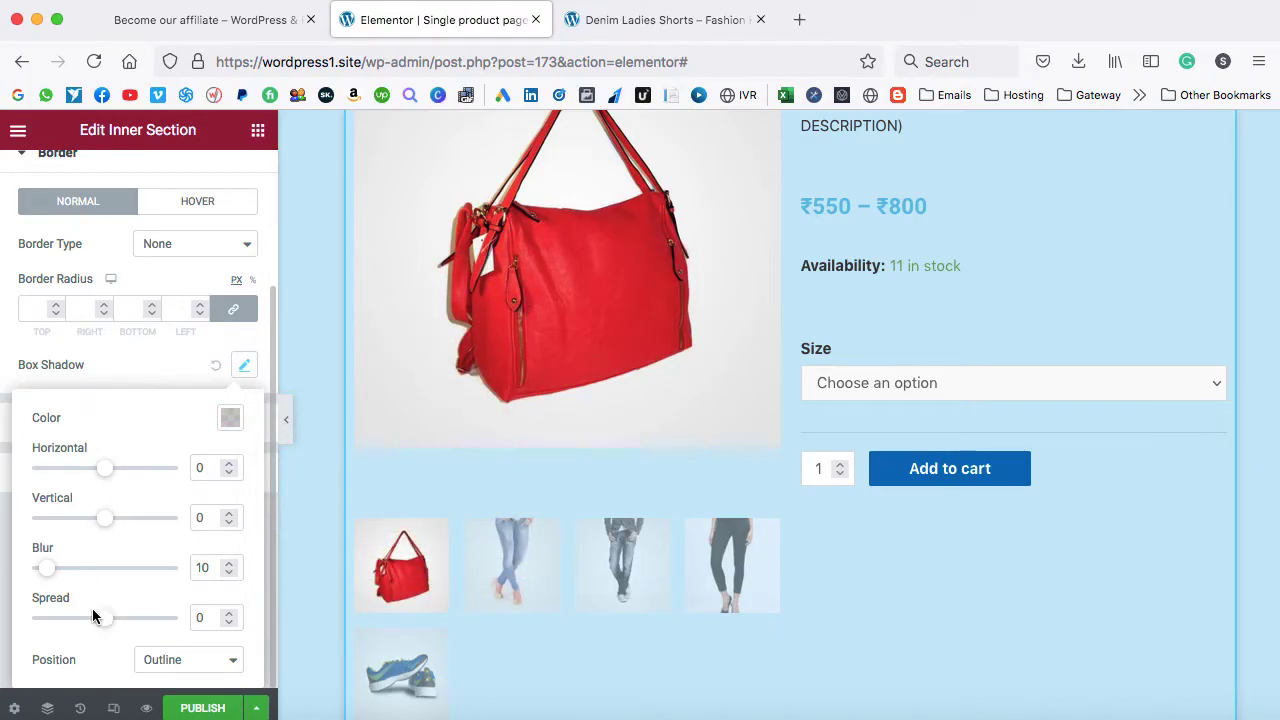
- Set the inner section's box shadow spread to 19 and its blur to 21
left_click_drag(103, 622, 117, 623)
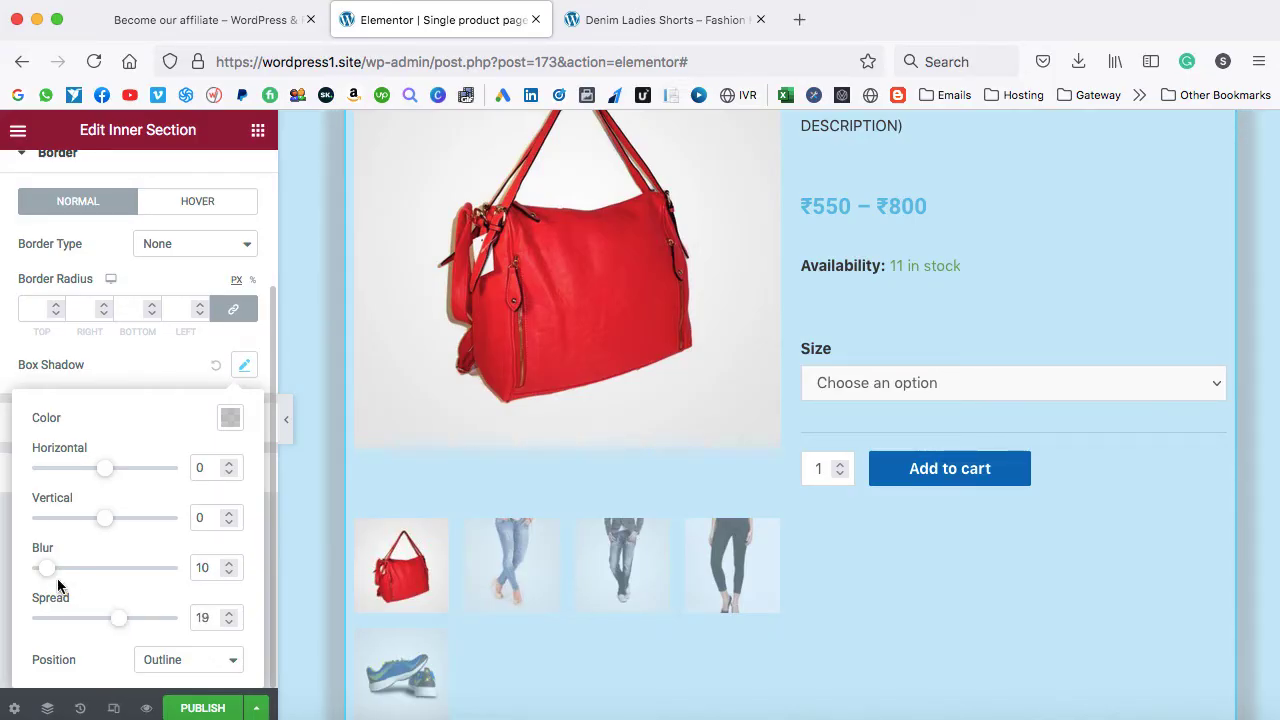
left_click_drag(47, 573, 64, 573)
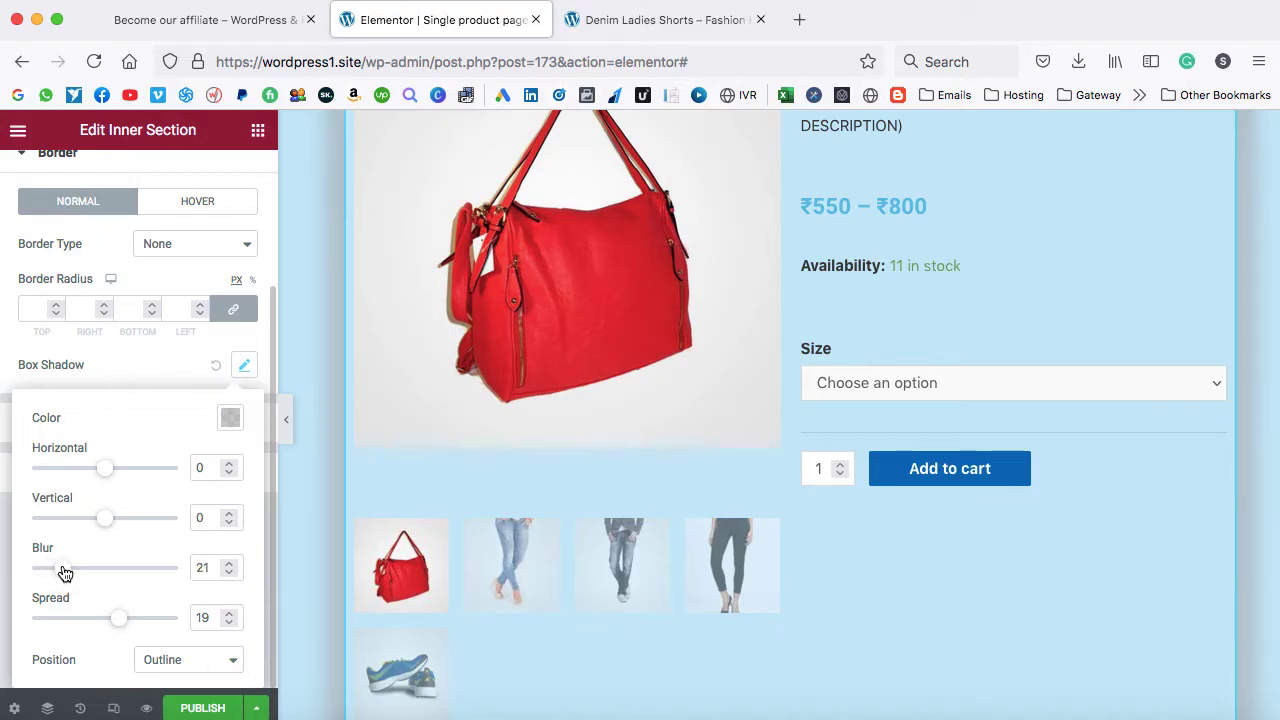
left_click(126, 376)
scroll(414, 349, "up", 5)
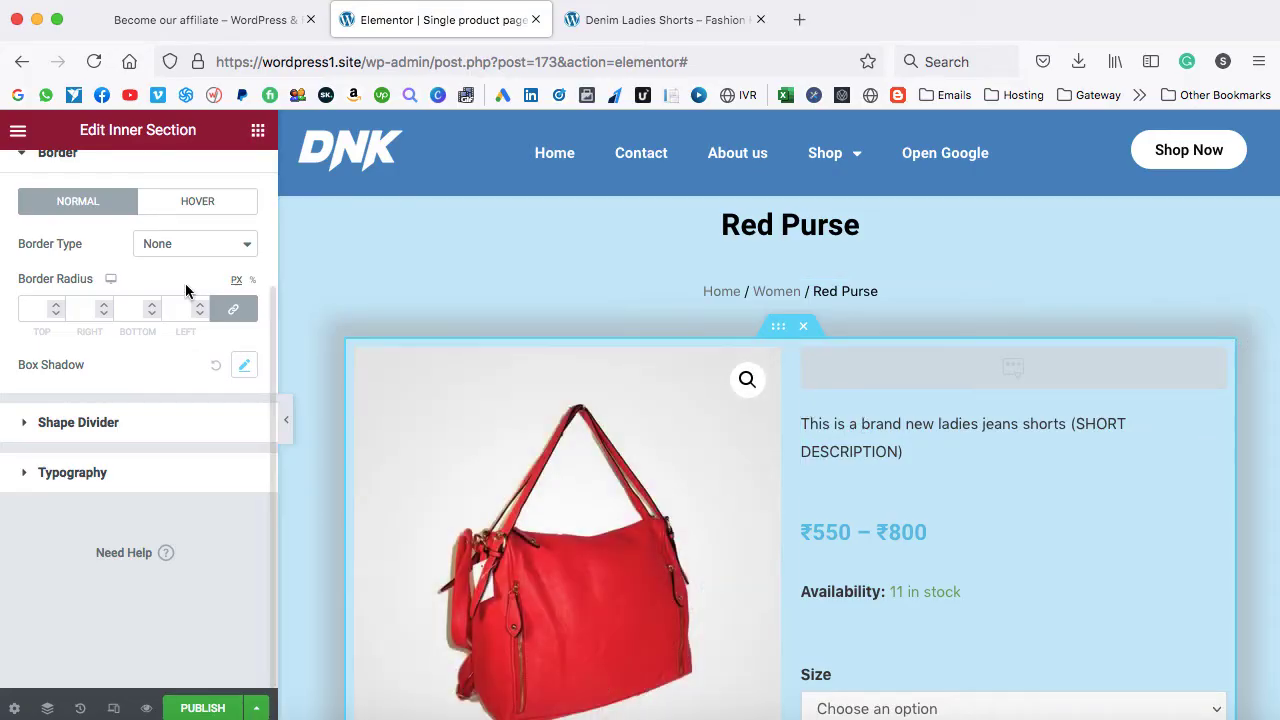
- Give the inner section a classic background in white, #FFFFFF, and review the product layout
scroll(186, 291, "up", 3)
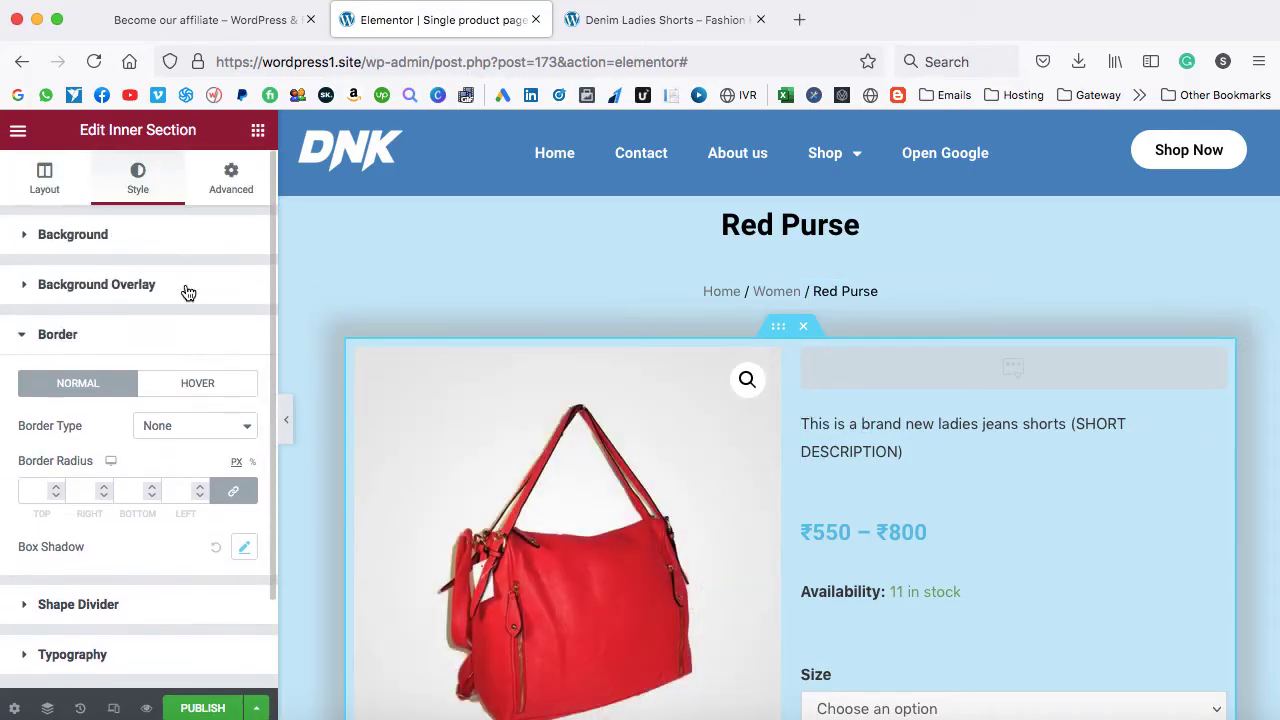
left_click(45, 247)
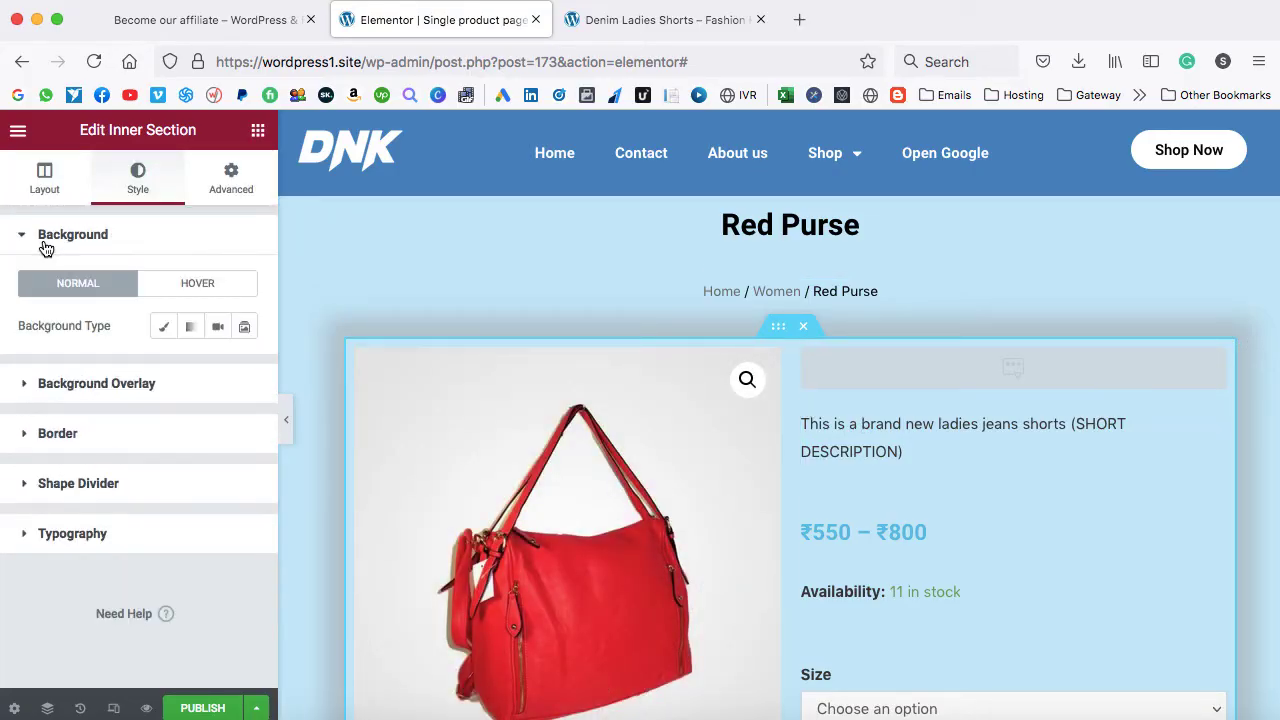
left_click(166, 328)
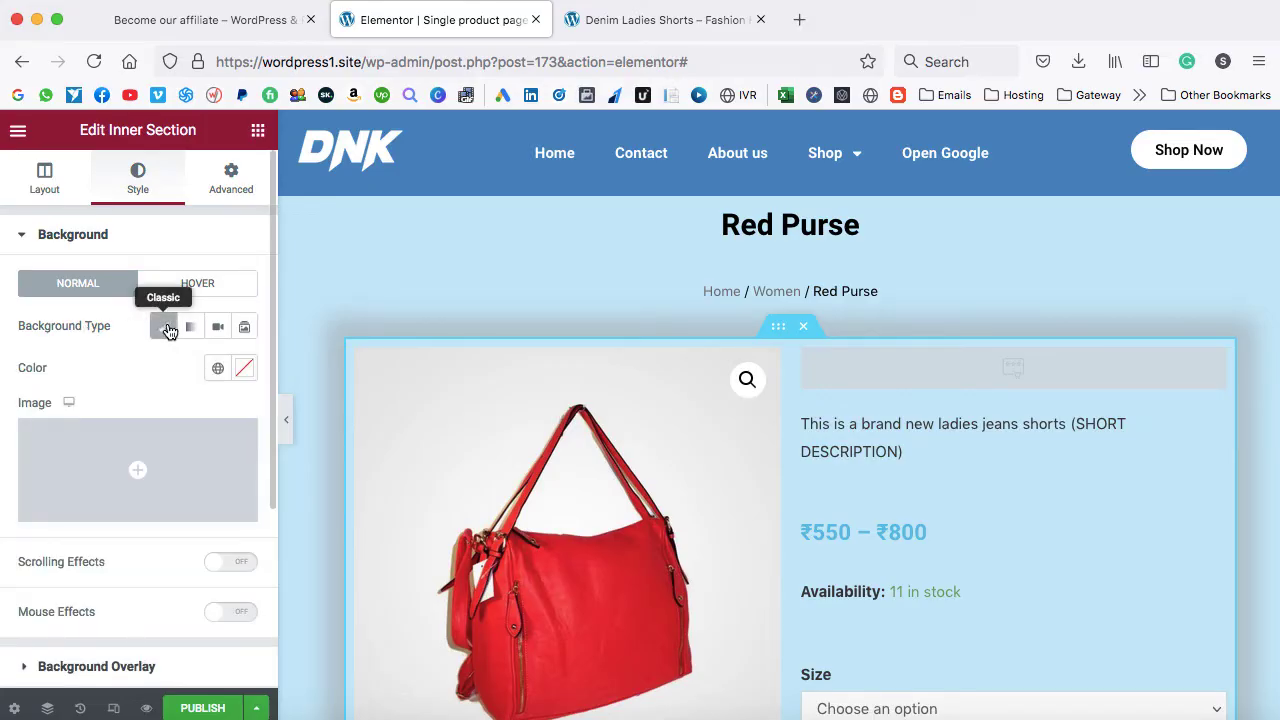
left_click(244, 372)
left_click_drag(180, 461, 119, 425)
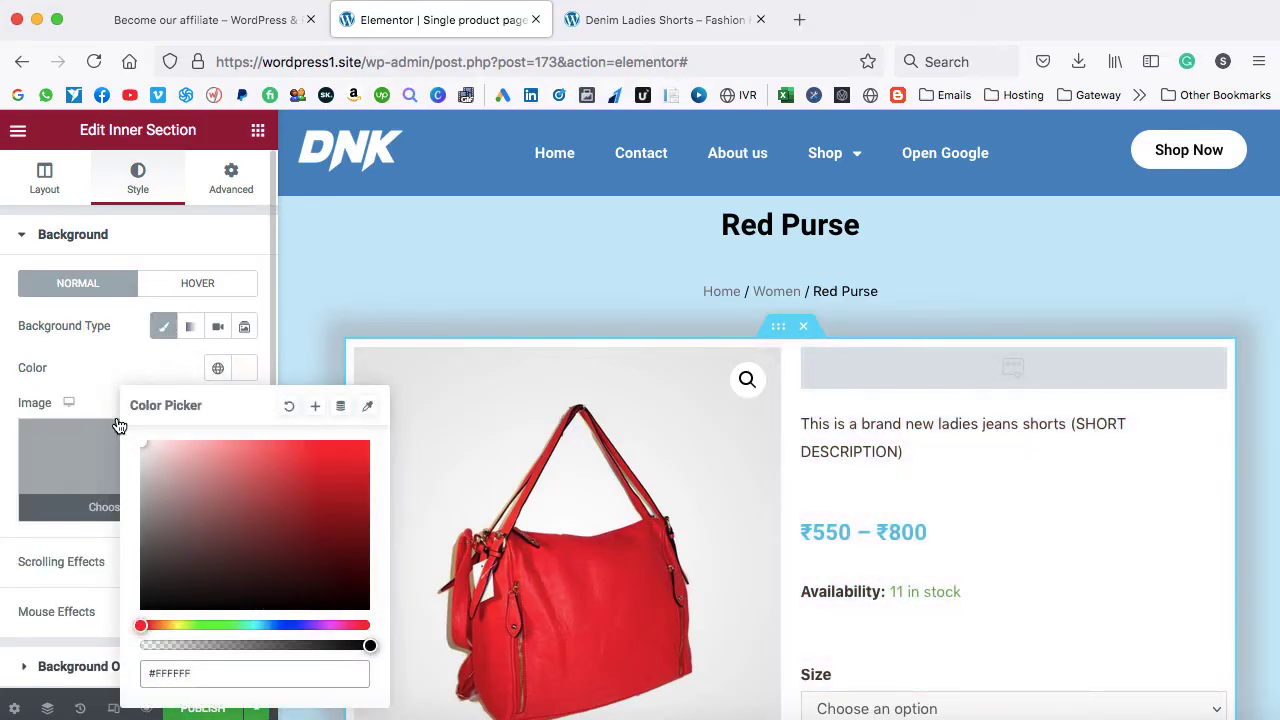
left_click(125, 381)
scroll(997, 391, "down", 3)
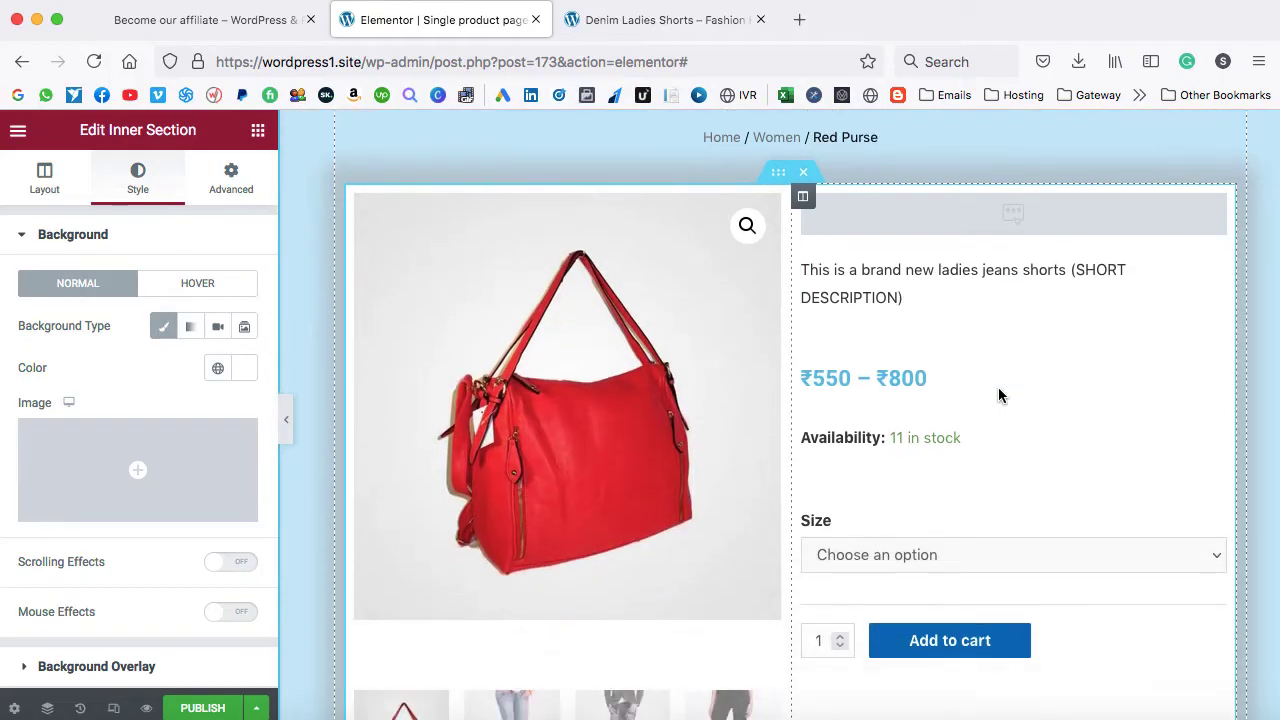
scroll(905, 375, "down", 6)
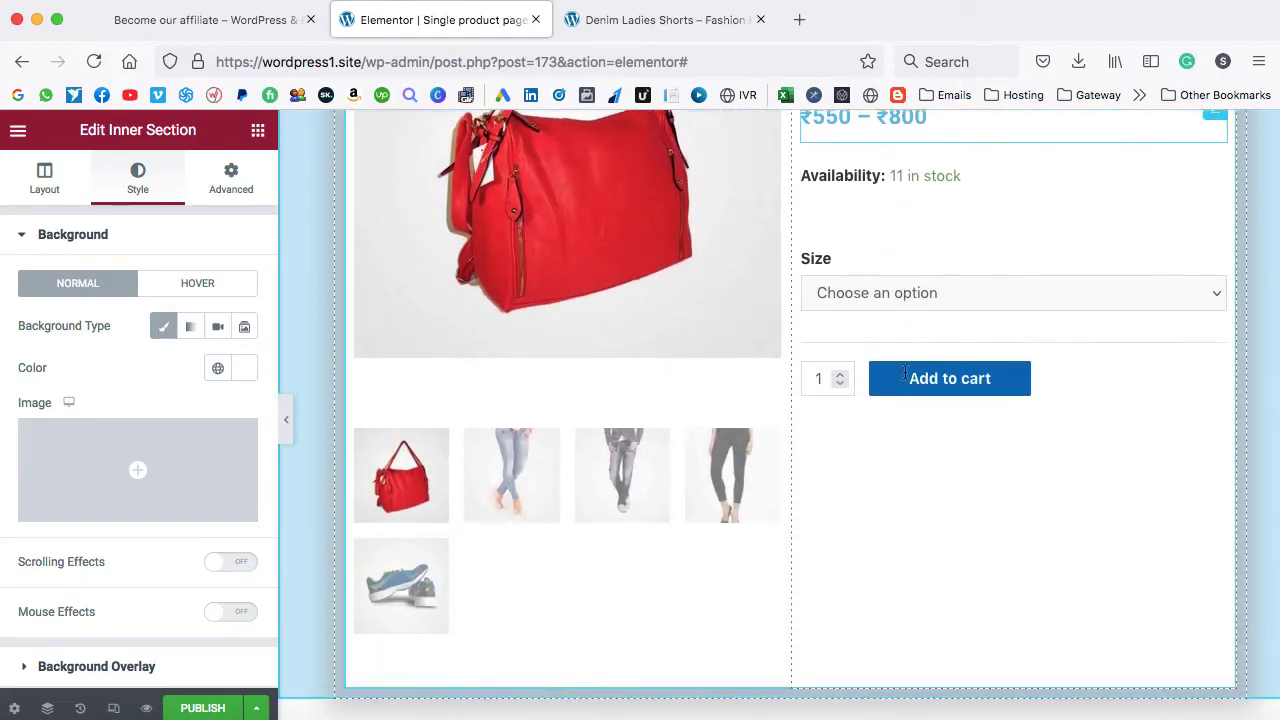
scroll(905, 378, "down", 1)
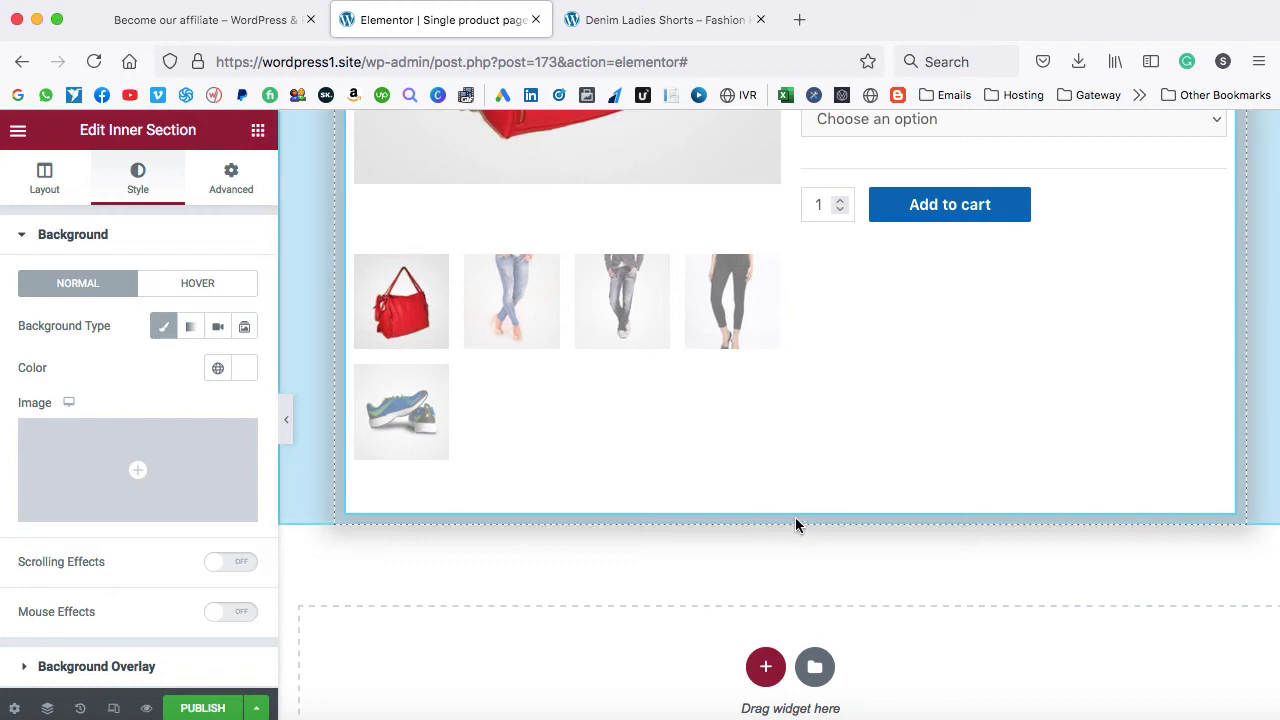
scroll(783, 300, "up", 3)
scroll(783, 300, "up", 5)
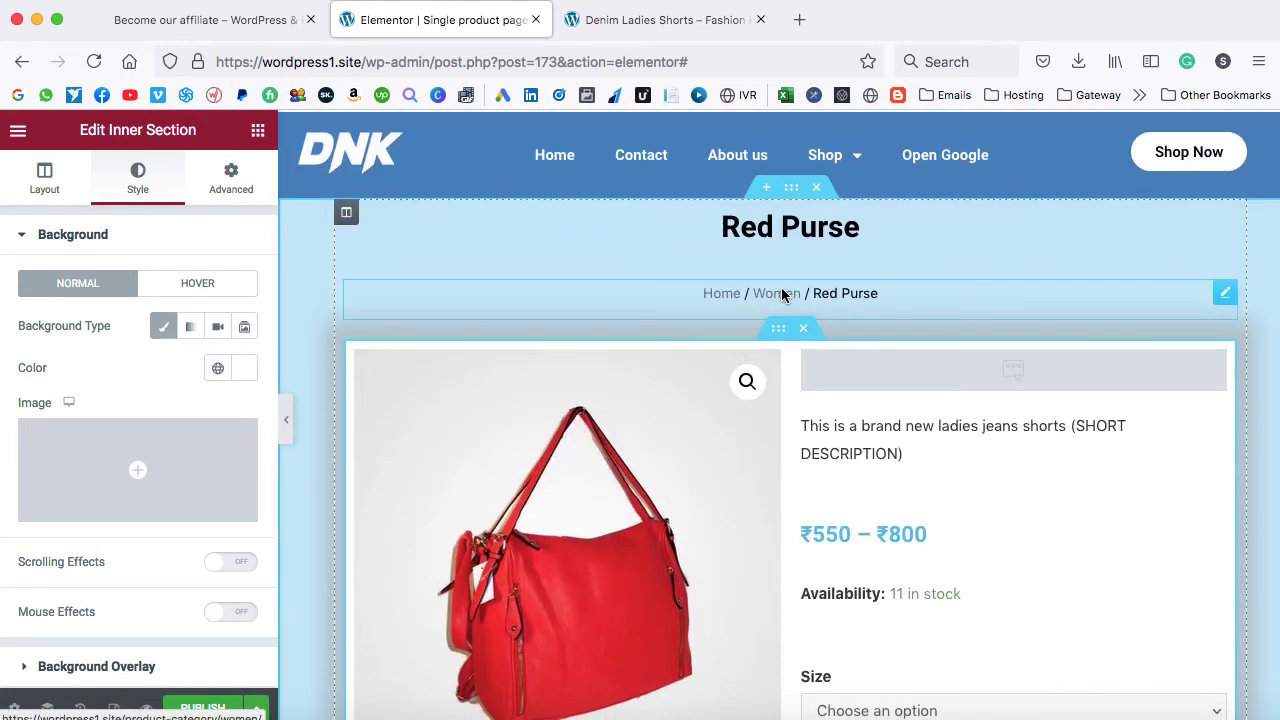
- Set the bottom padding of the outer light blue section to 56 px
right_click(805, 195)
left_click(813, 209)
left_click(231, 185)
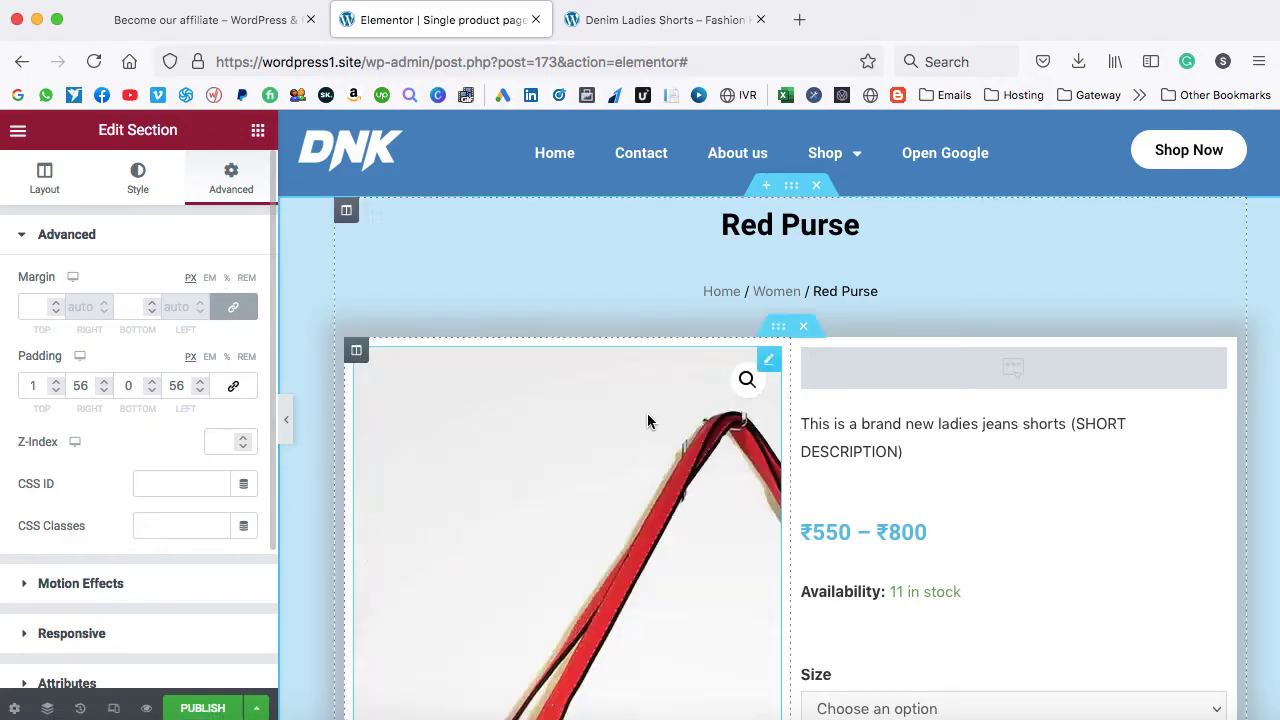
scroll(682, 420, "down", 12)
scroll(682, 420, "up", 3)
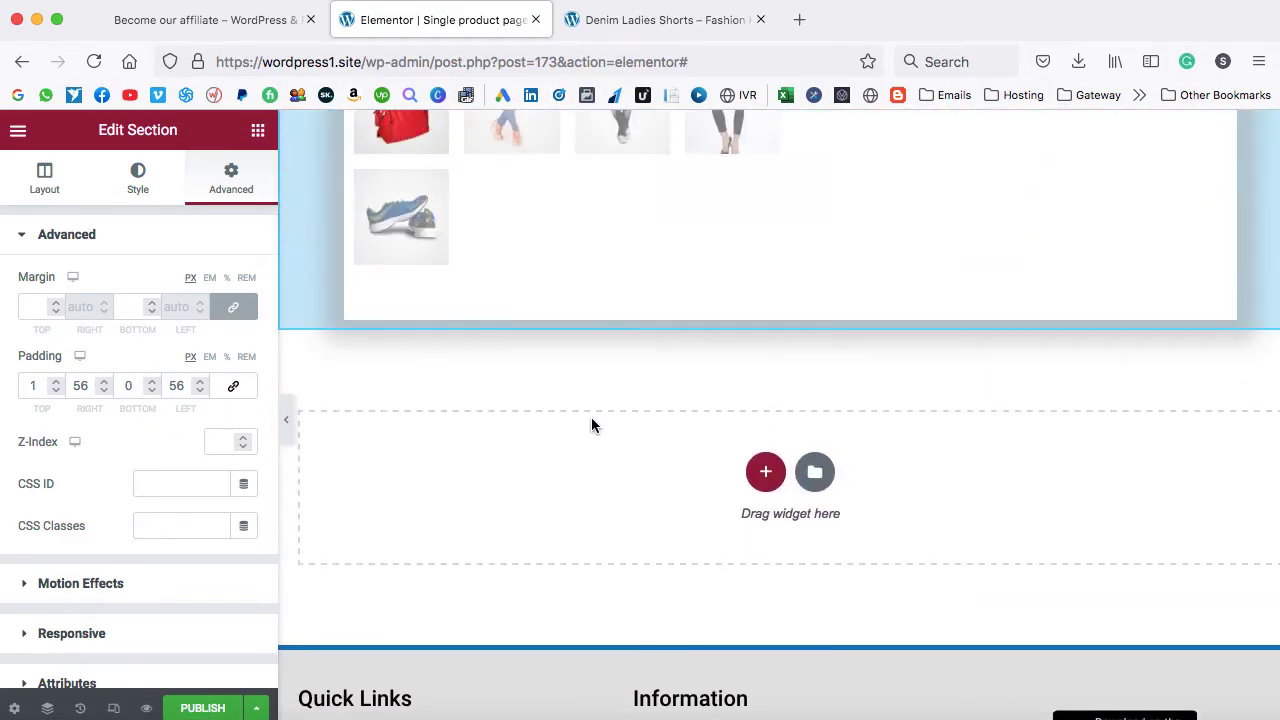
left_click(152, 383)
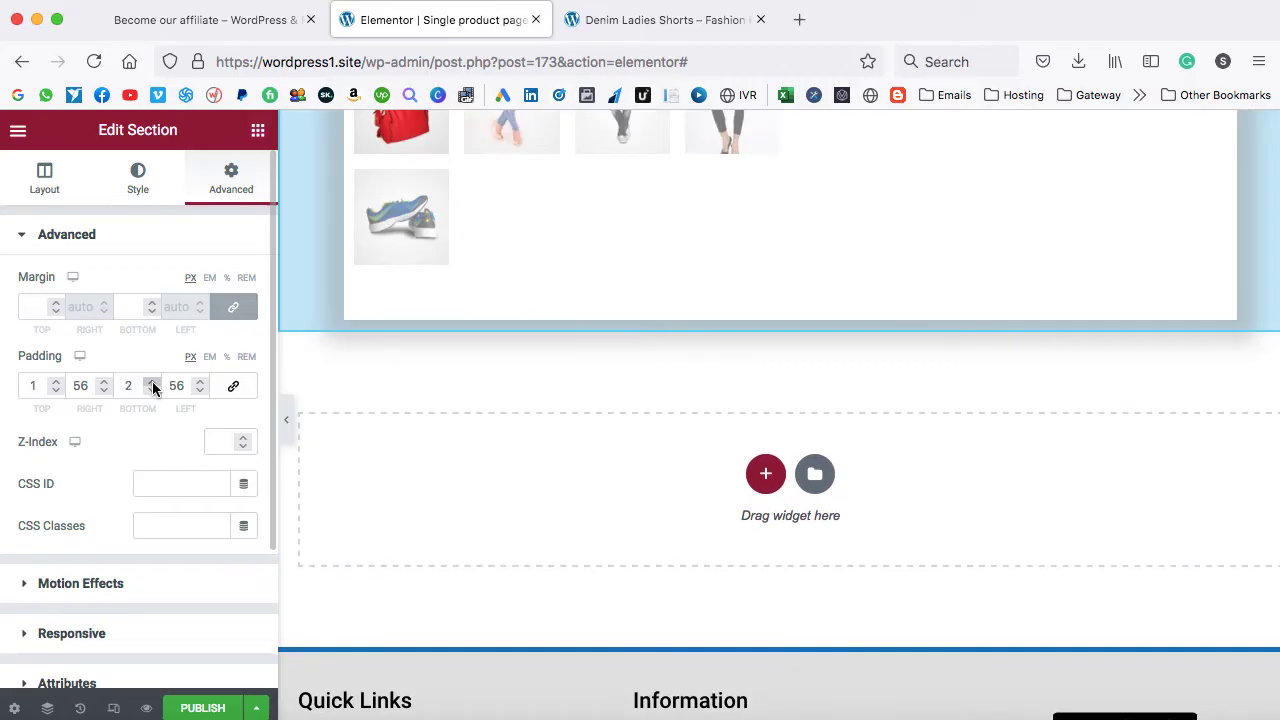
left_click(152, 383)
left_click(152, 383)
left_click(152, 383)
left_click_drag(152, 383, 152, 383)
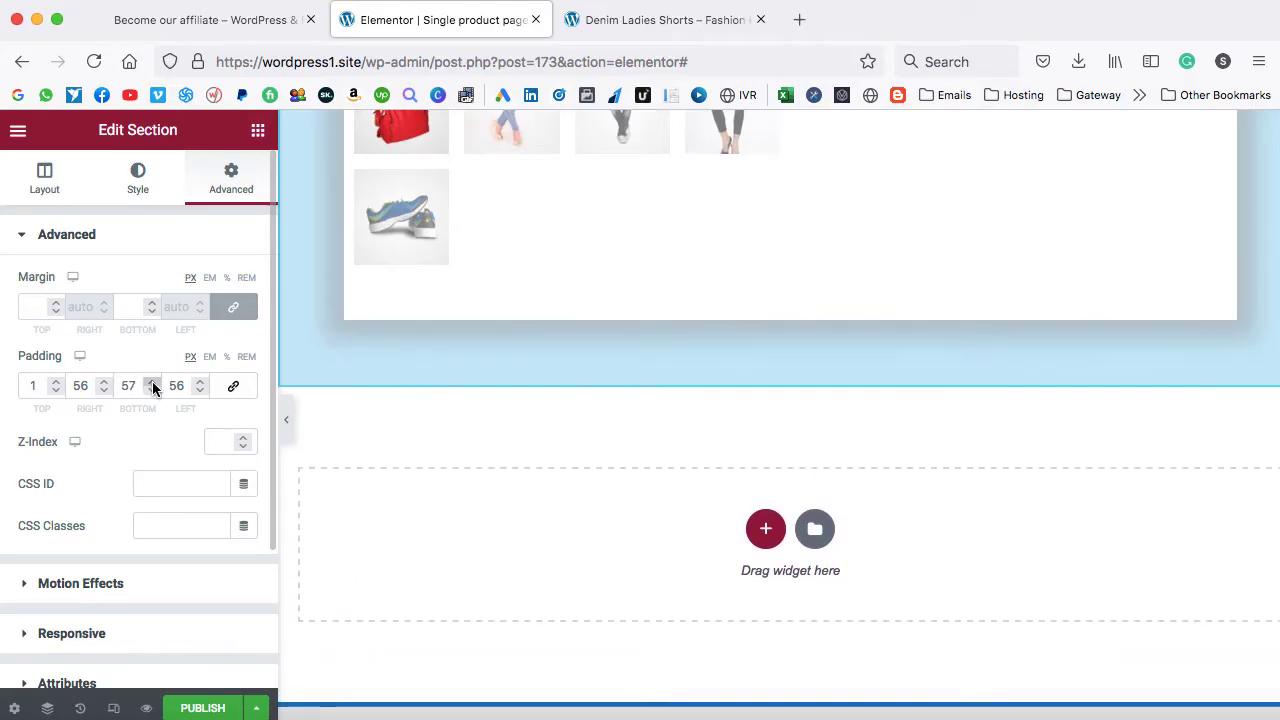
left_click(152, 384)
left_click(152, 390)
left_click(152, 390)
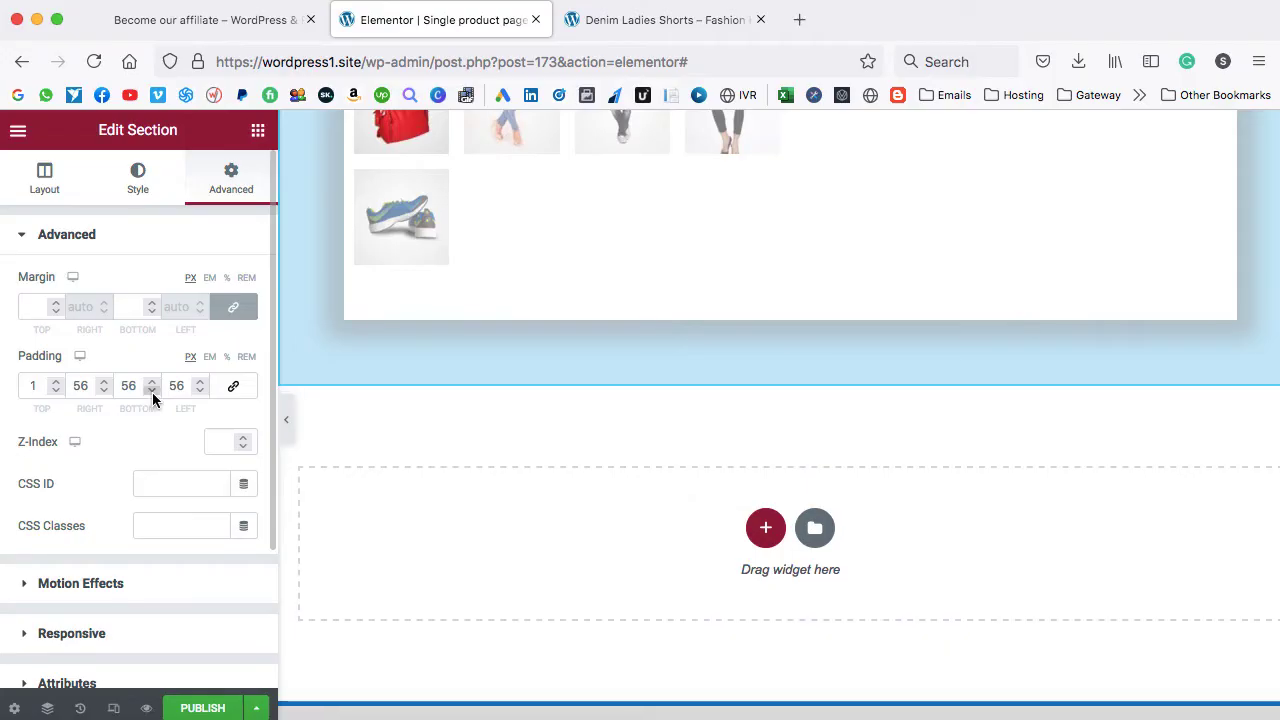
scroll(730, 340, "up", 3)
scroll(730, 344, "up", 5)
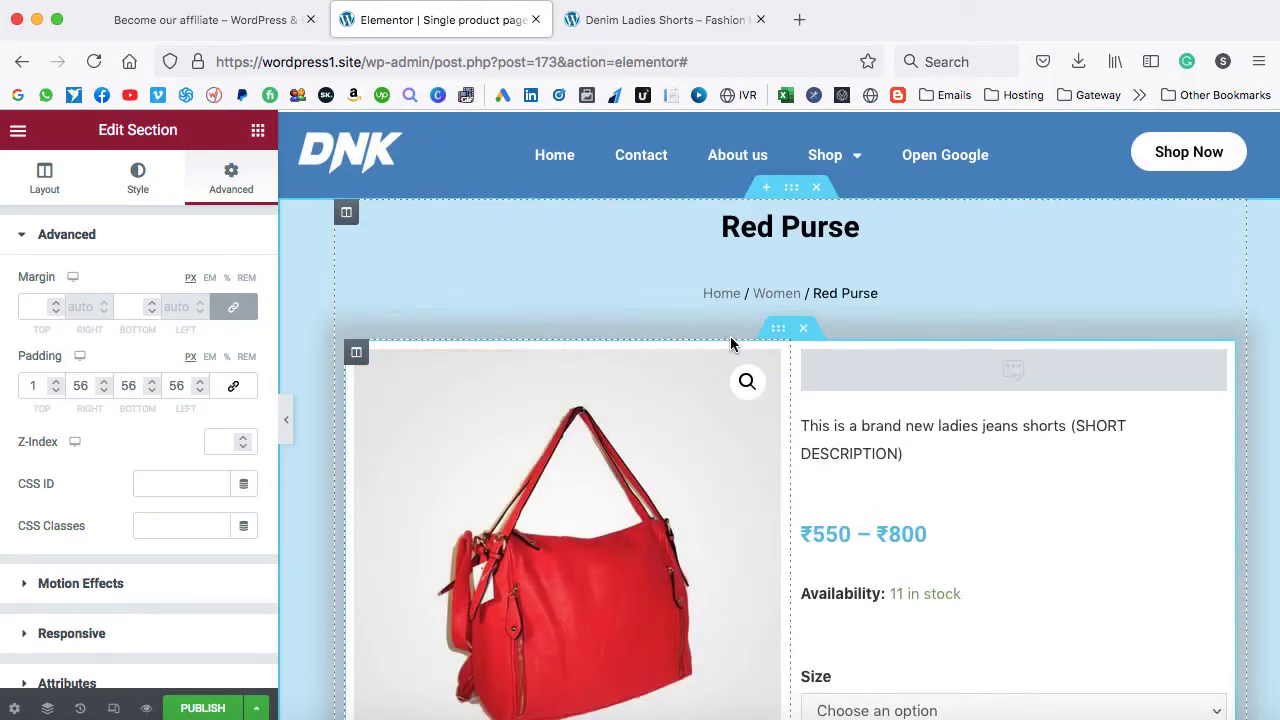
scroll(974, 266, "down", 1)
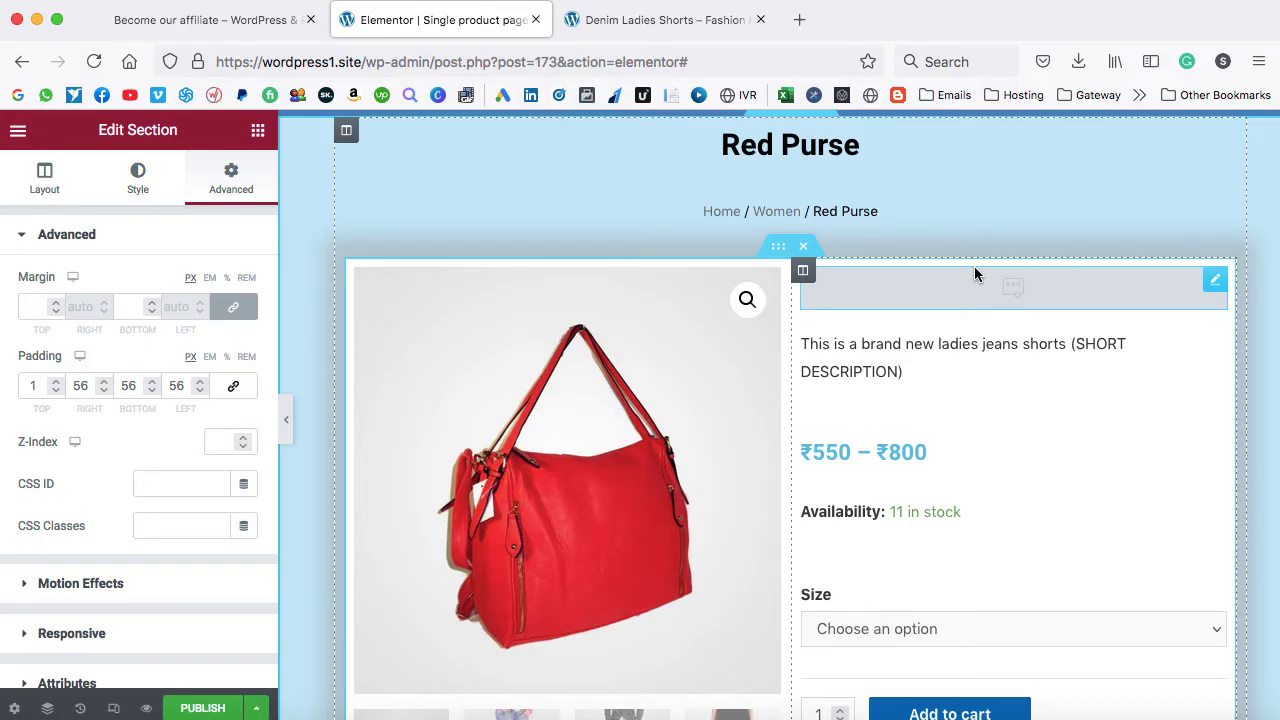
- Add a single-column section below the product section and place a two-column inner section inside it
scroll(974, 266, "down", 6)
scroll(974, 266, "down", 1)
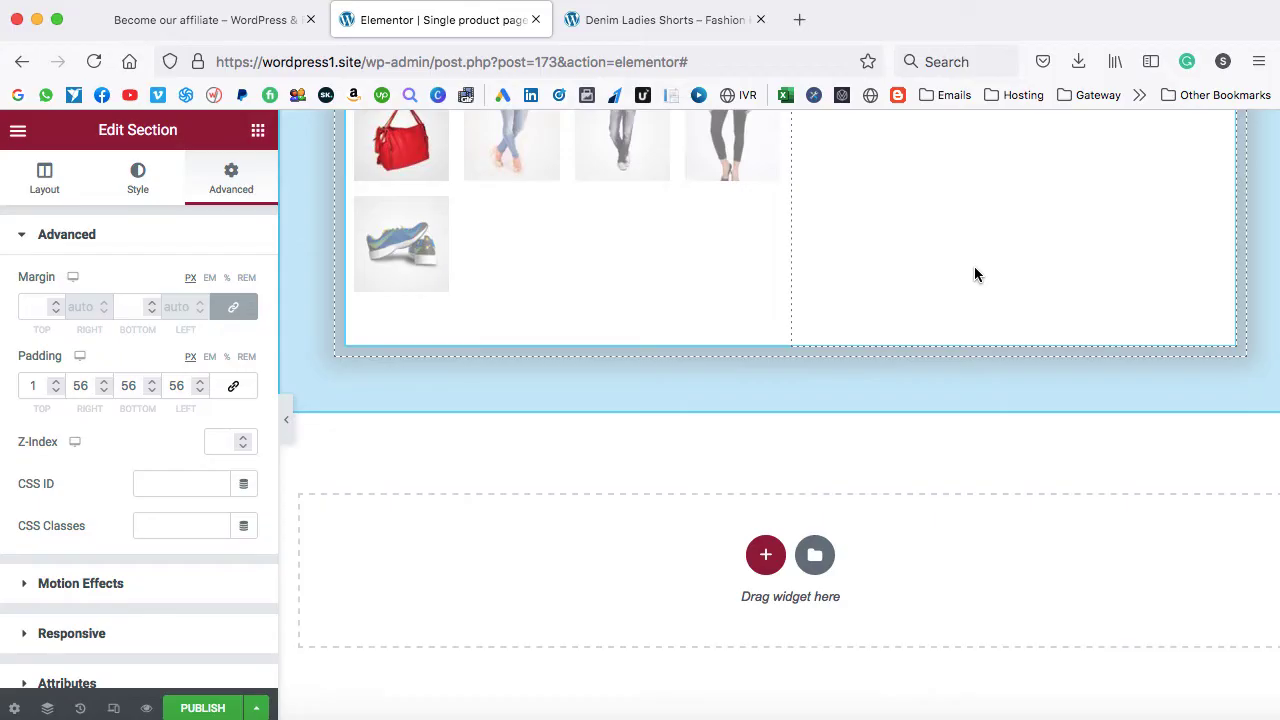
scroll(890, 436, "down", 2)
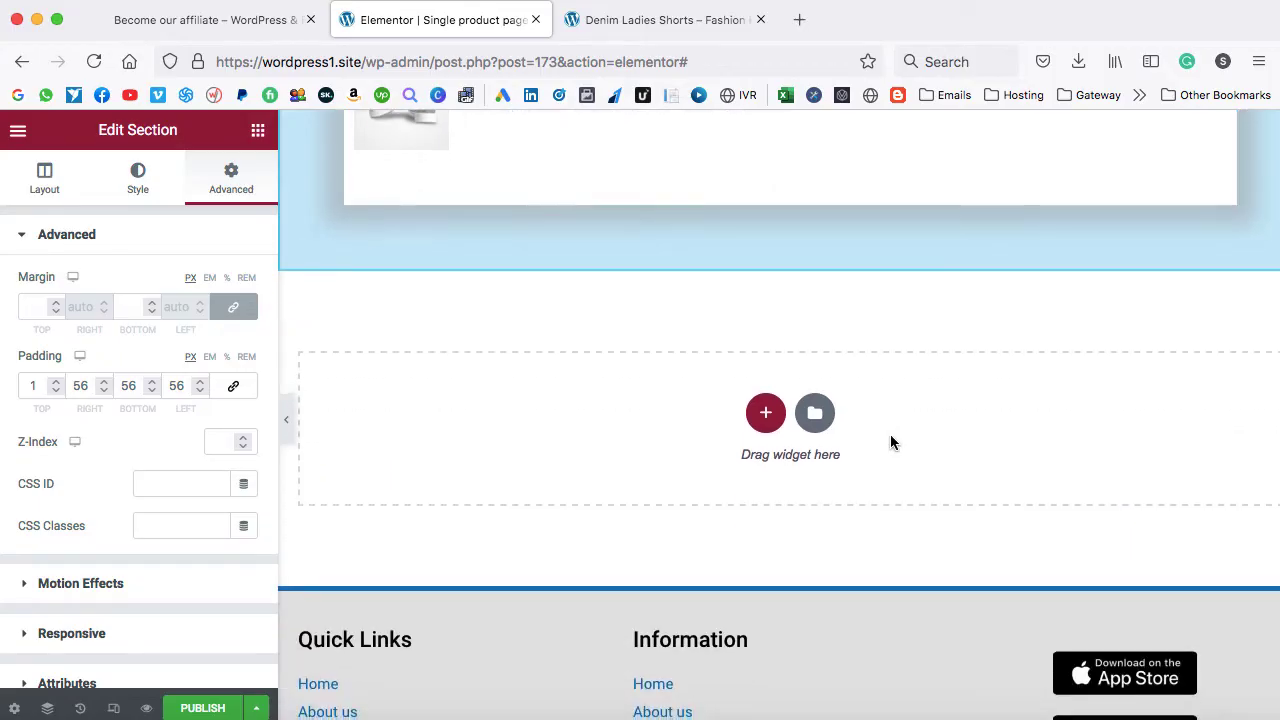
left_click(764, 416)
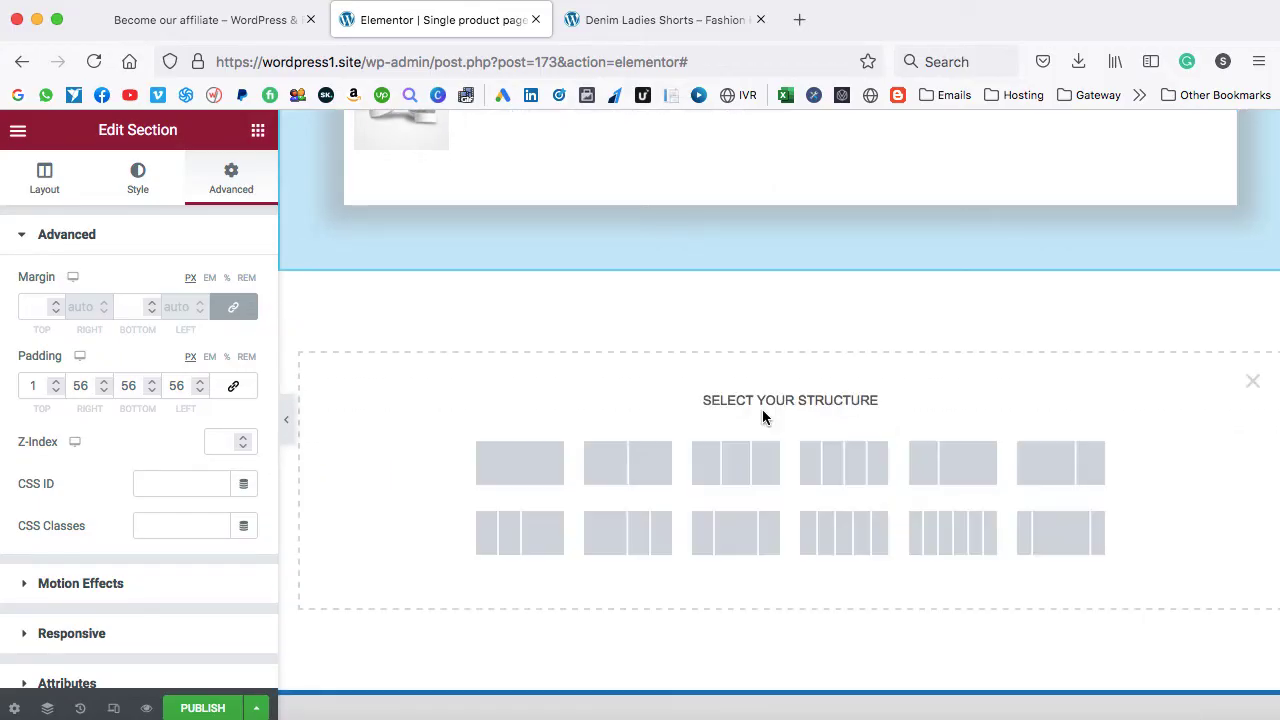
left_click(521, 463)
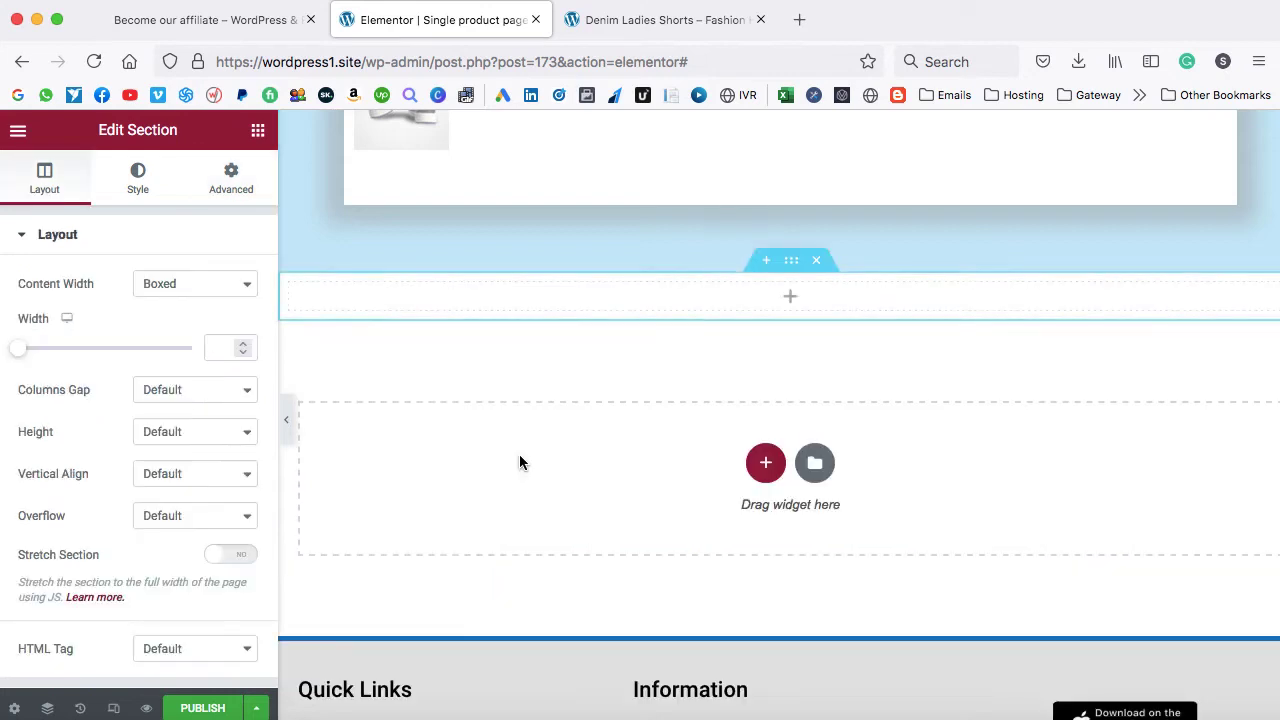
left_click(790, 298)
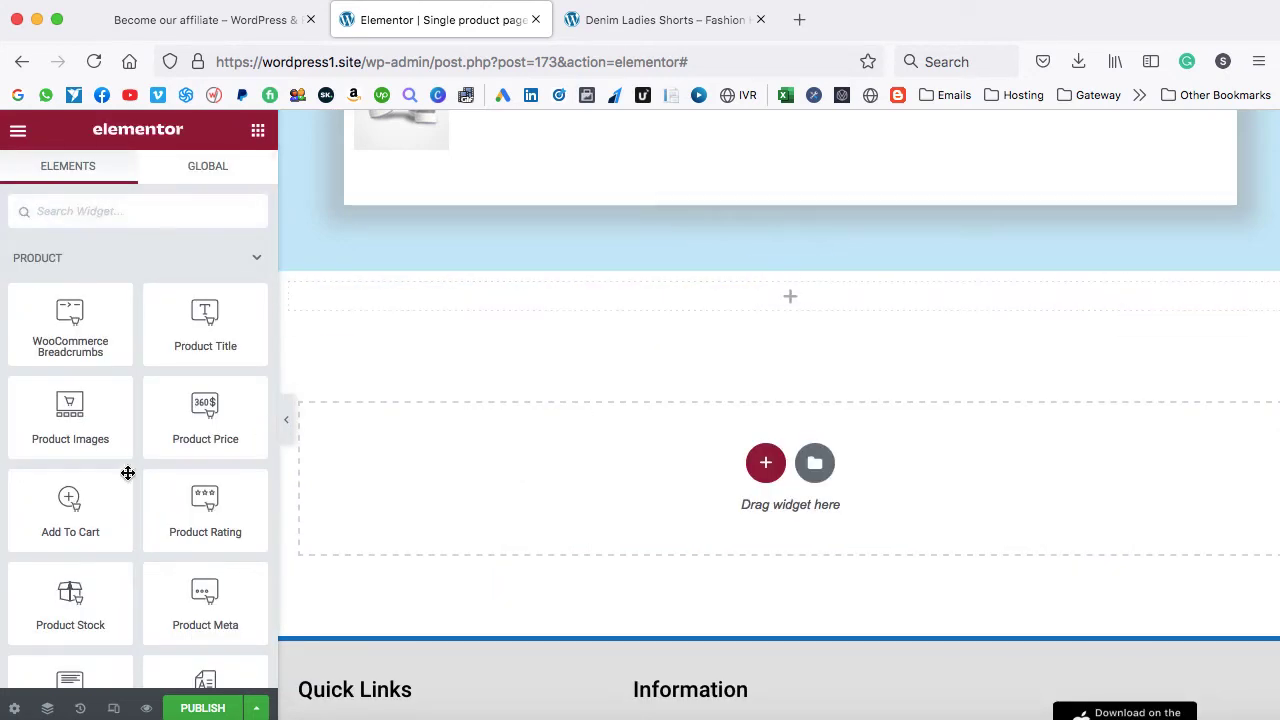
scroll(60, 510, "down", 10)
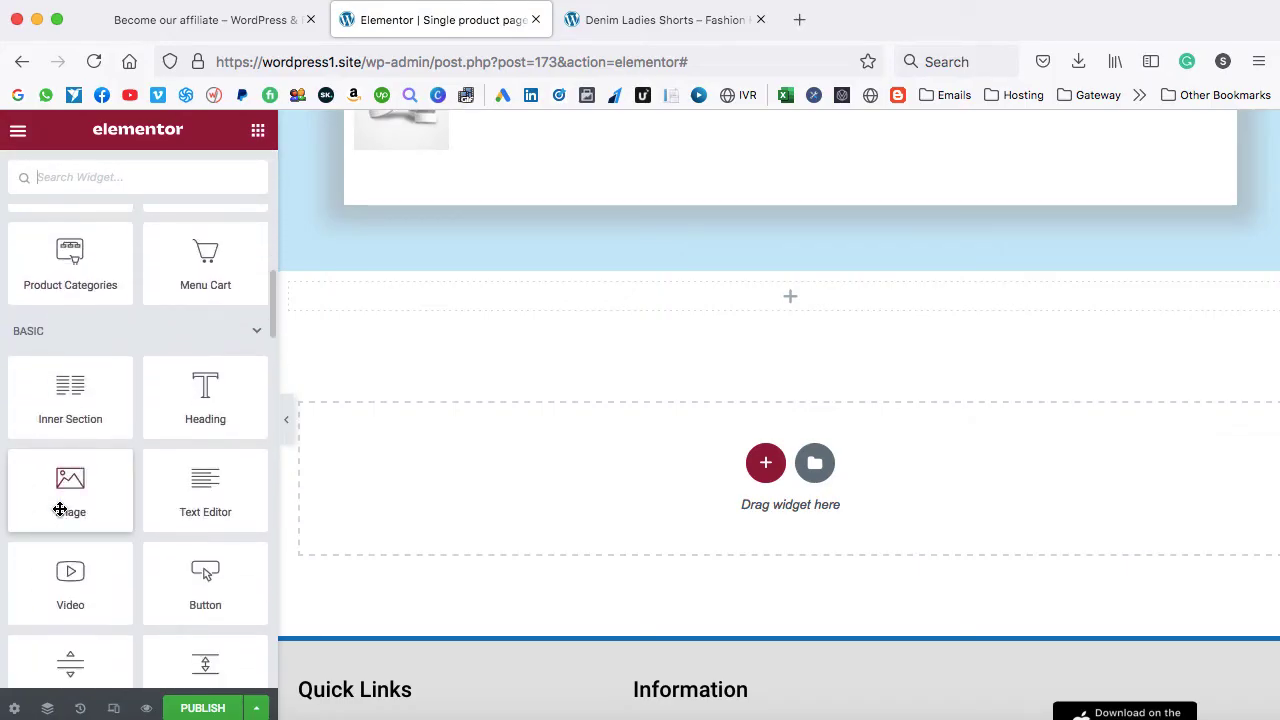
left_click_drag(55, 403, 609, 303)
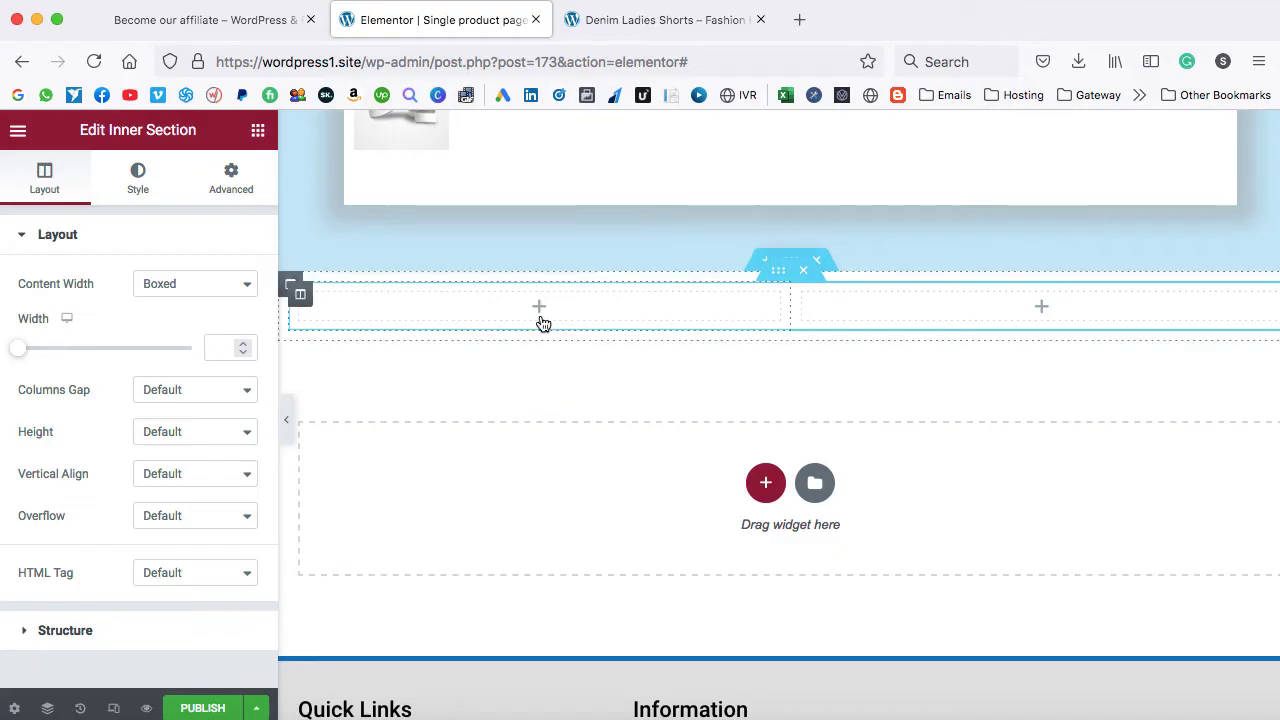
- Add an Image widget to the first column of the new inner section
left_click(539, 309)
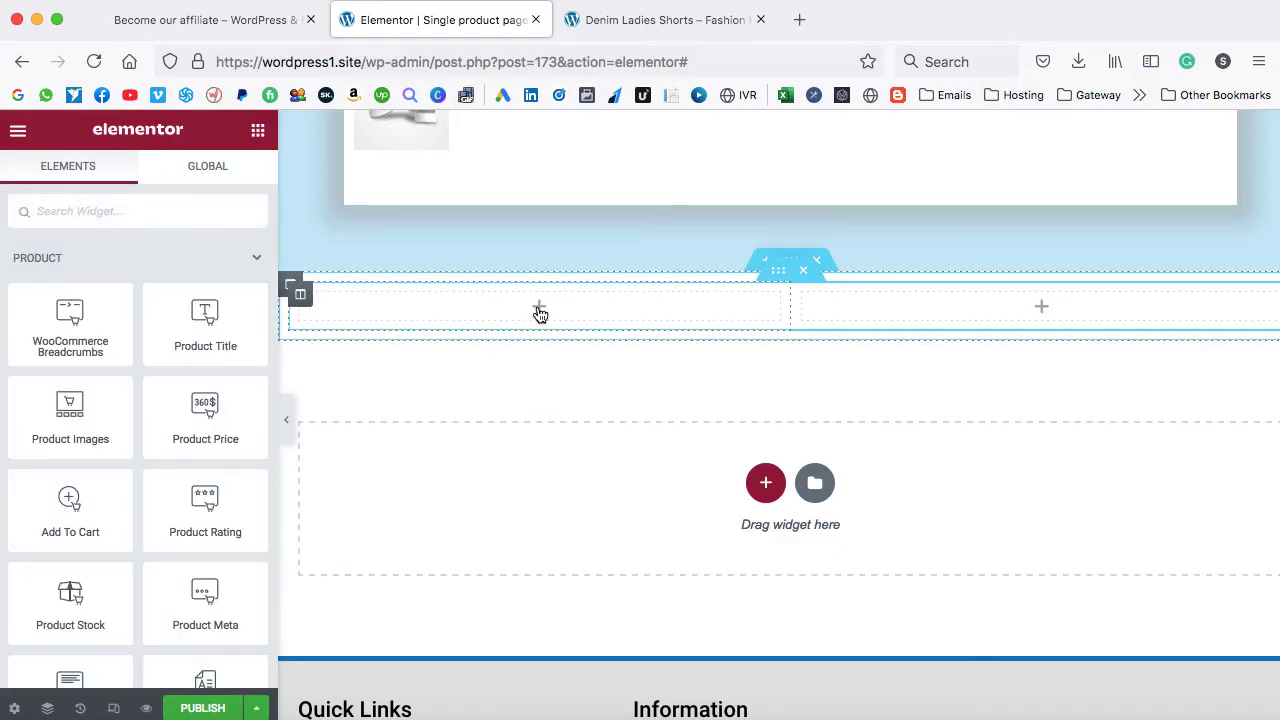
scroll(146, 397, "down", 7)
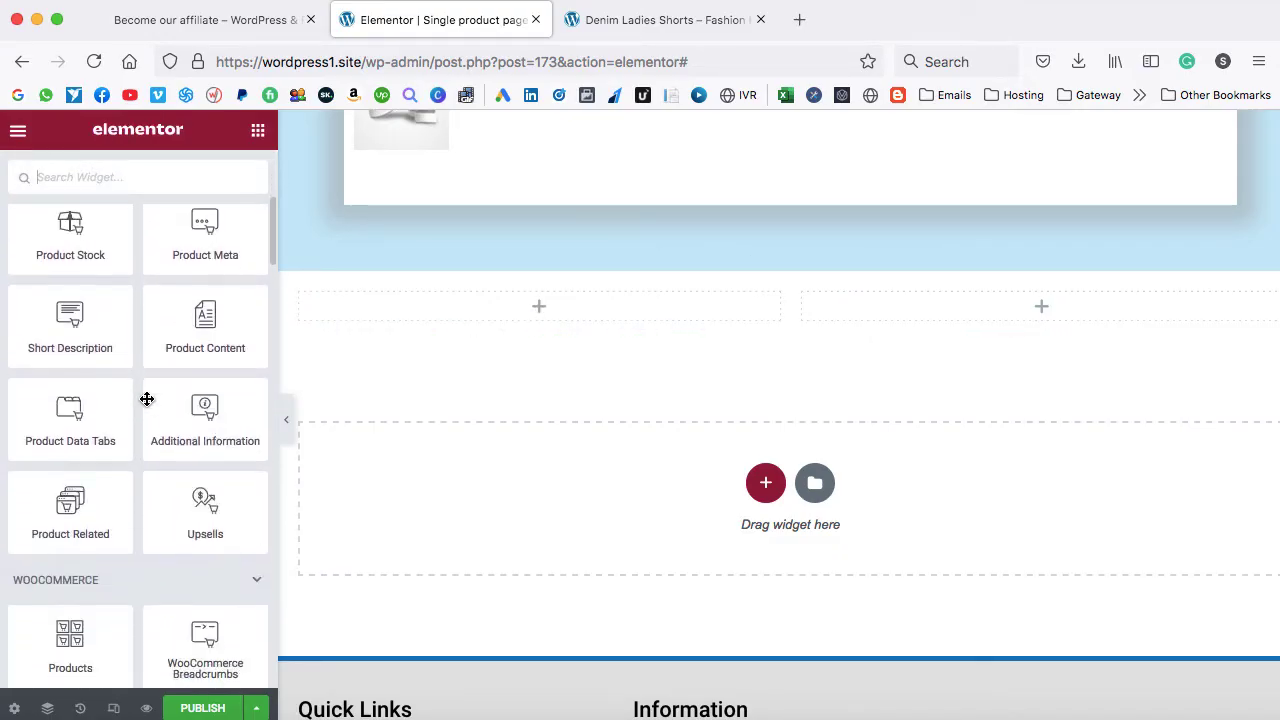
scroll(146, 399, "down", 5)
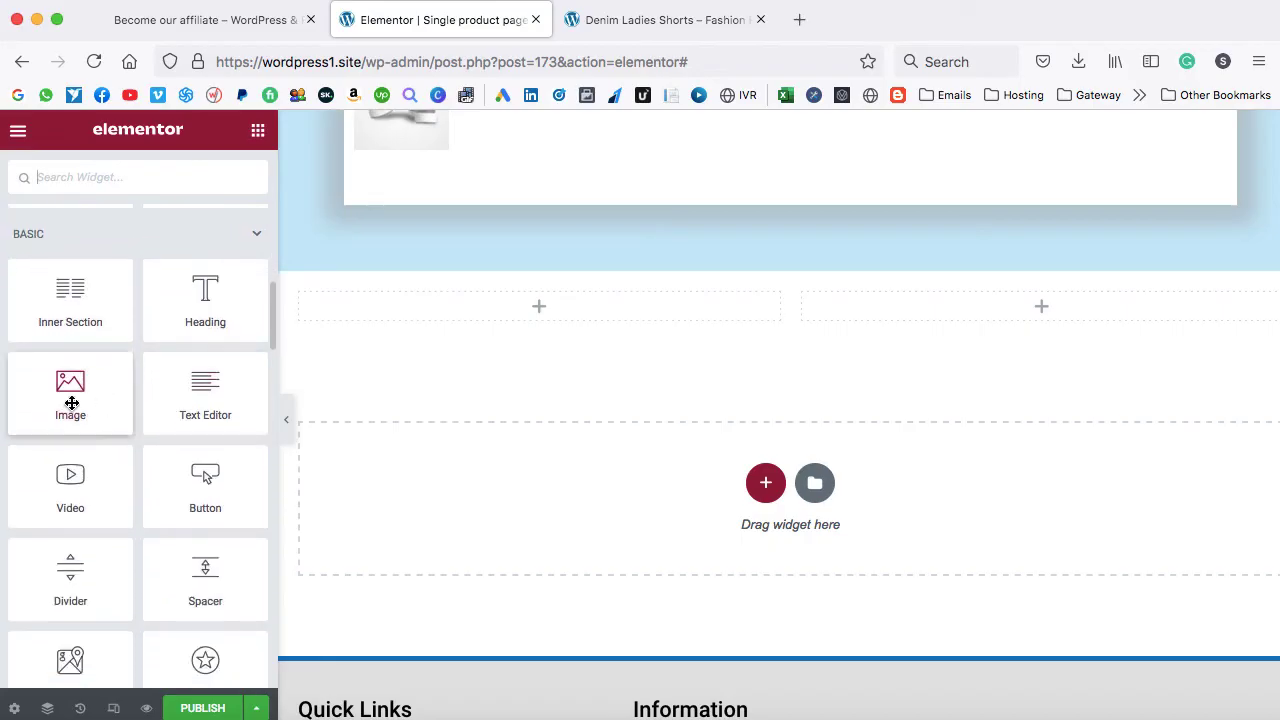
left_click_drag(60, 398, 386, 317)
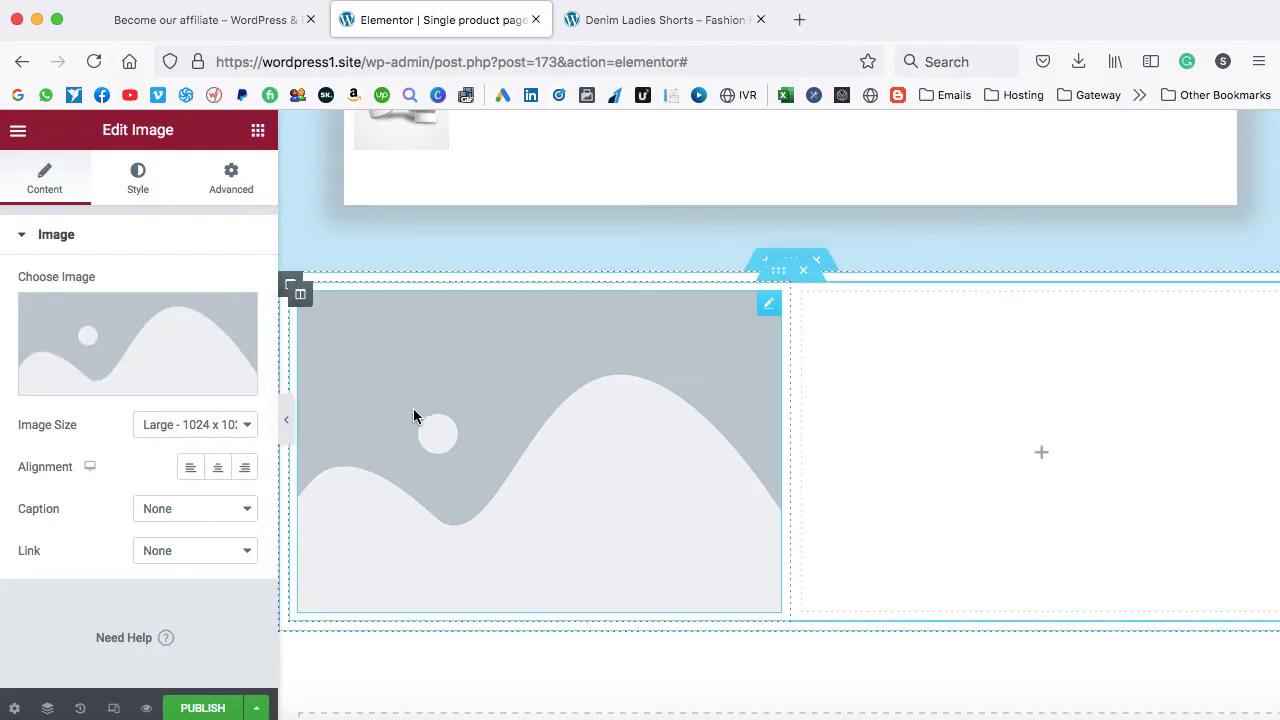
- Upload dnmx_blue_washed_denim_shorts_with_elasticated_waist.jpg from the computer and insert it into the Image widget
mouse_move(157, 391)
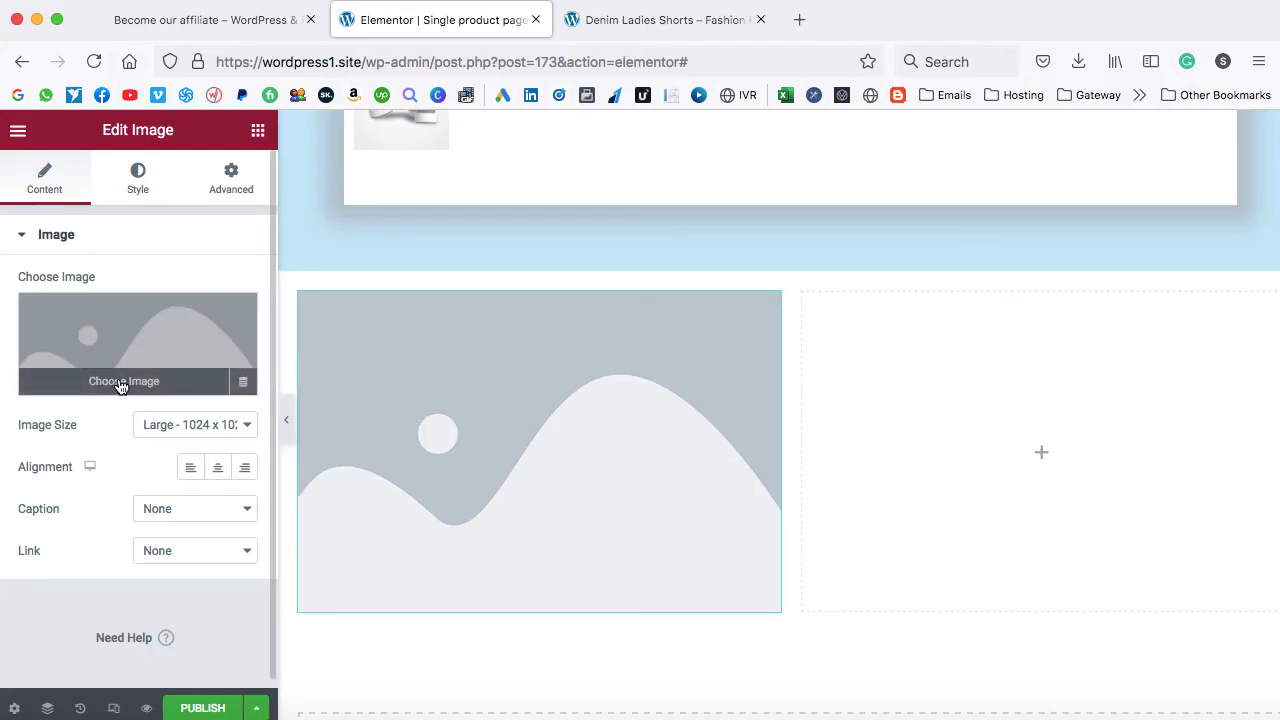
left_click(119, 387)
left_click(282, 209)
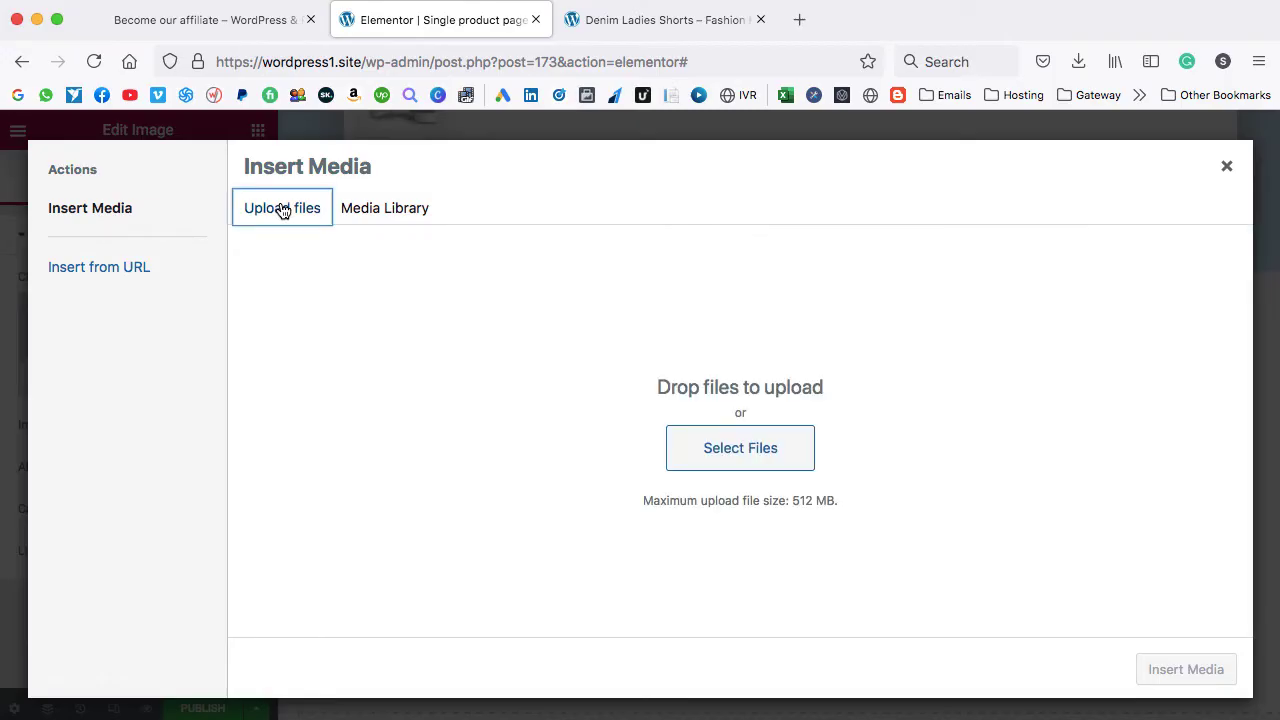
left_click(738, 457)
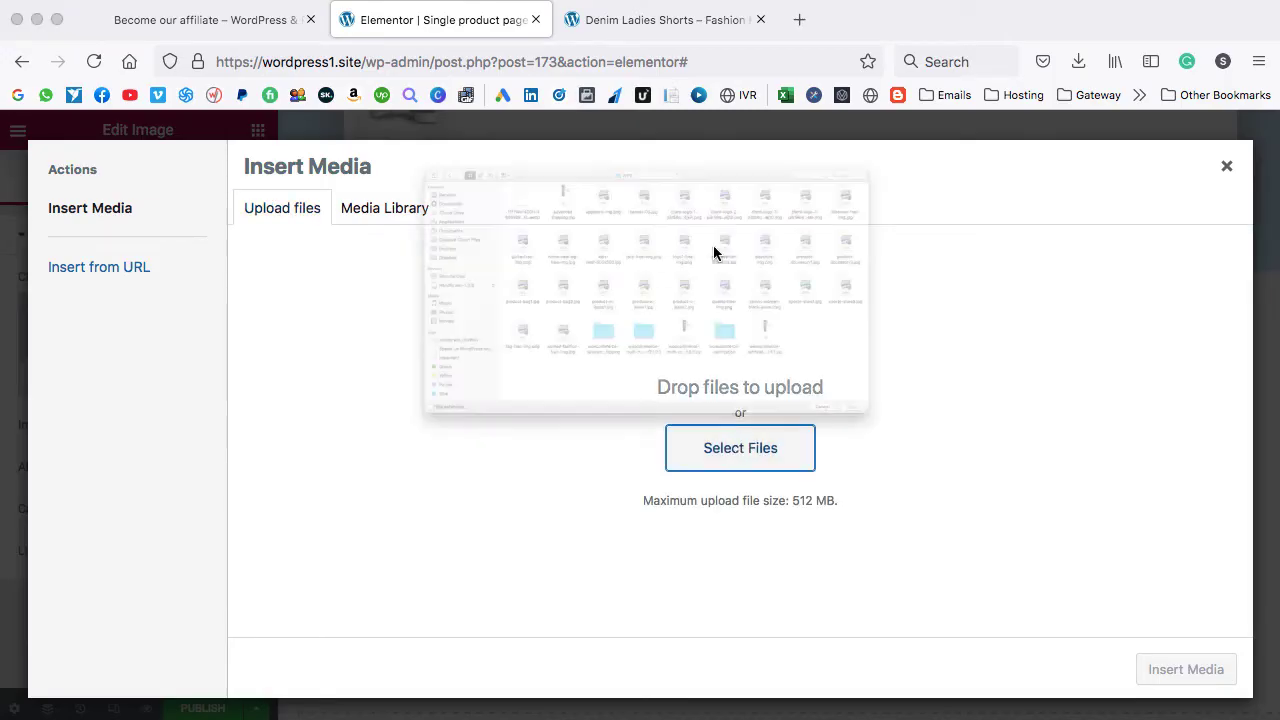
left_click(698, 3)
left_click(698, 107)
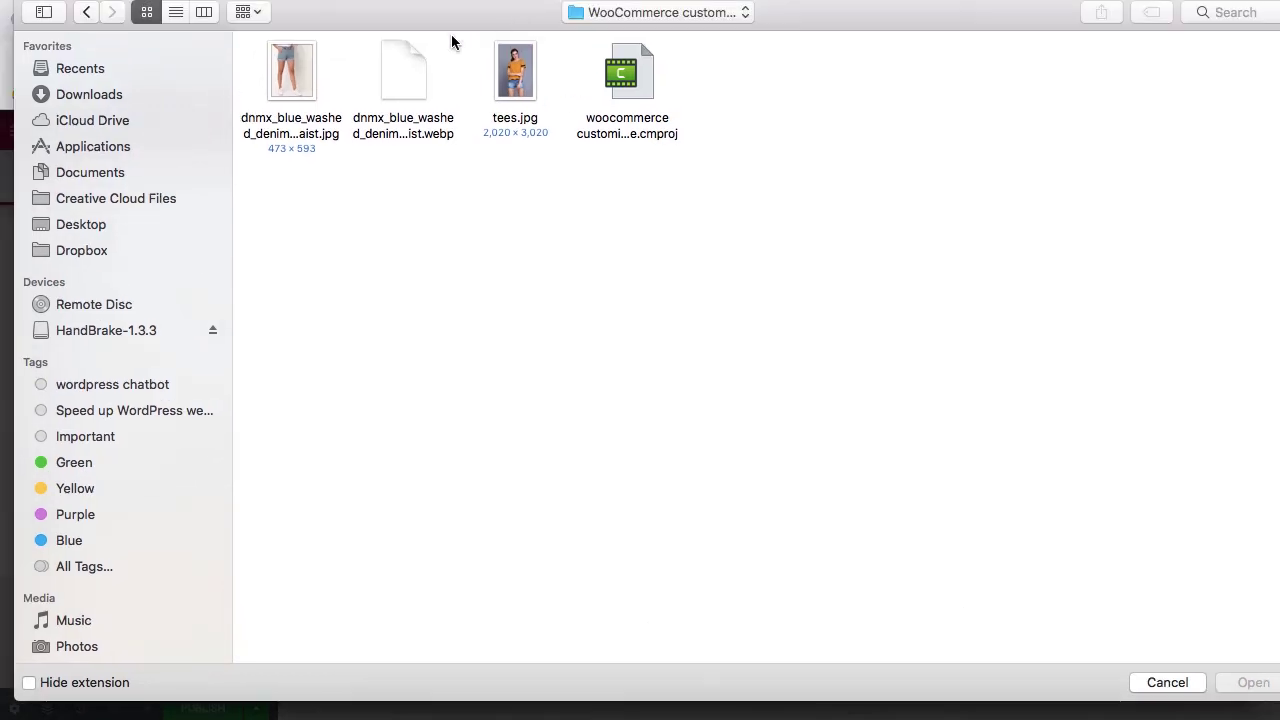
key("Escape")
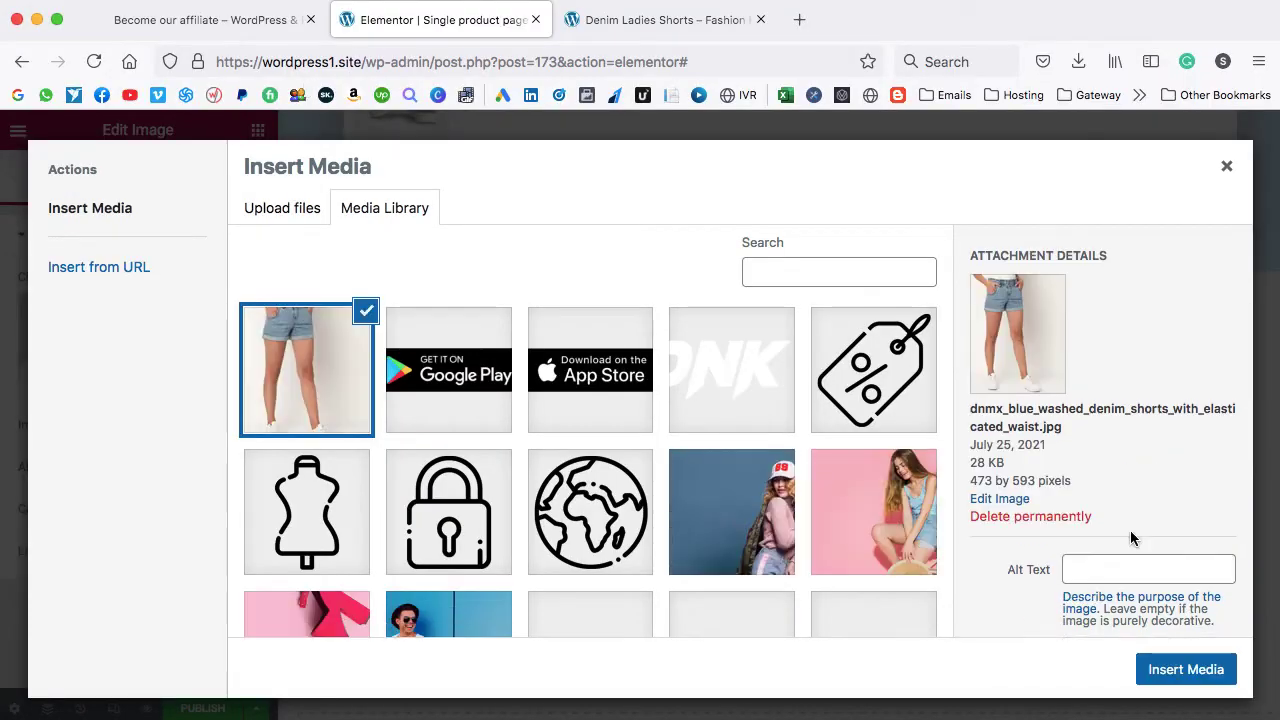
left_click(1177, 670)
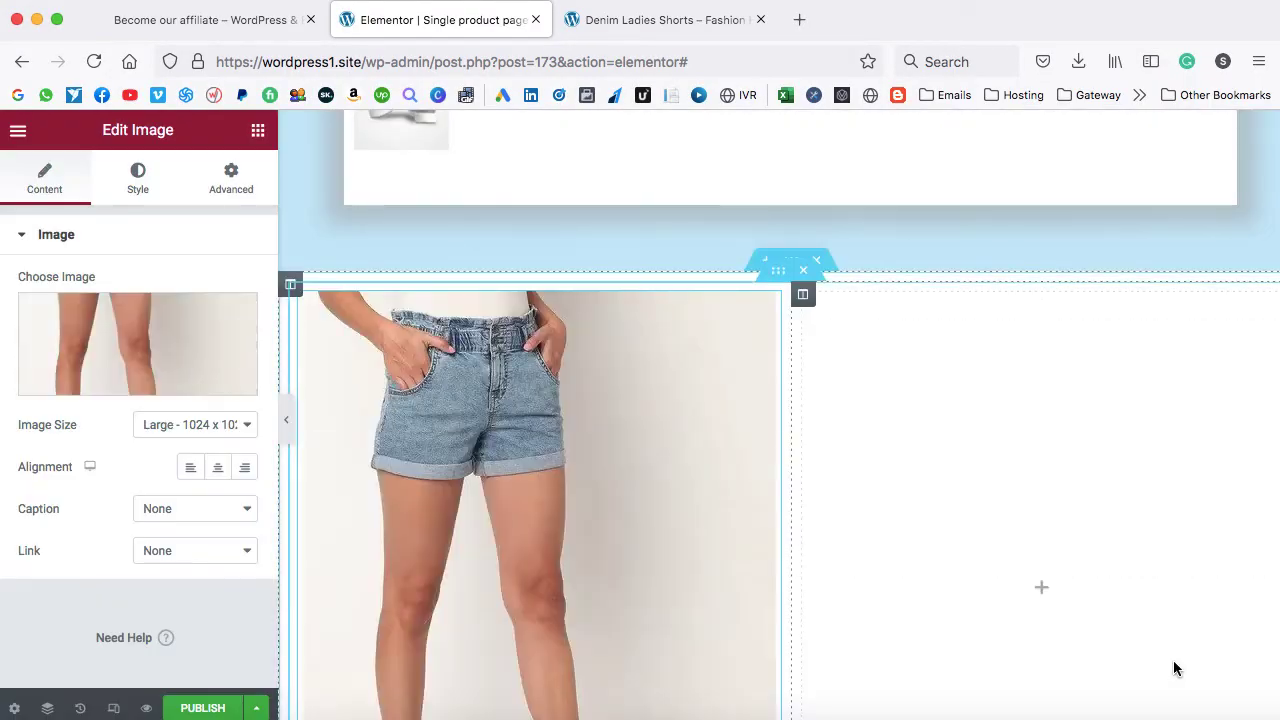
- Add a Text Editor widget to the empty second column beside the denim shorts image
scroll(705, 445, "down", 5)
scroll(705, 449, "up", 3)
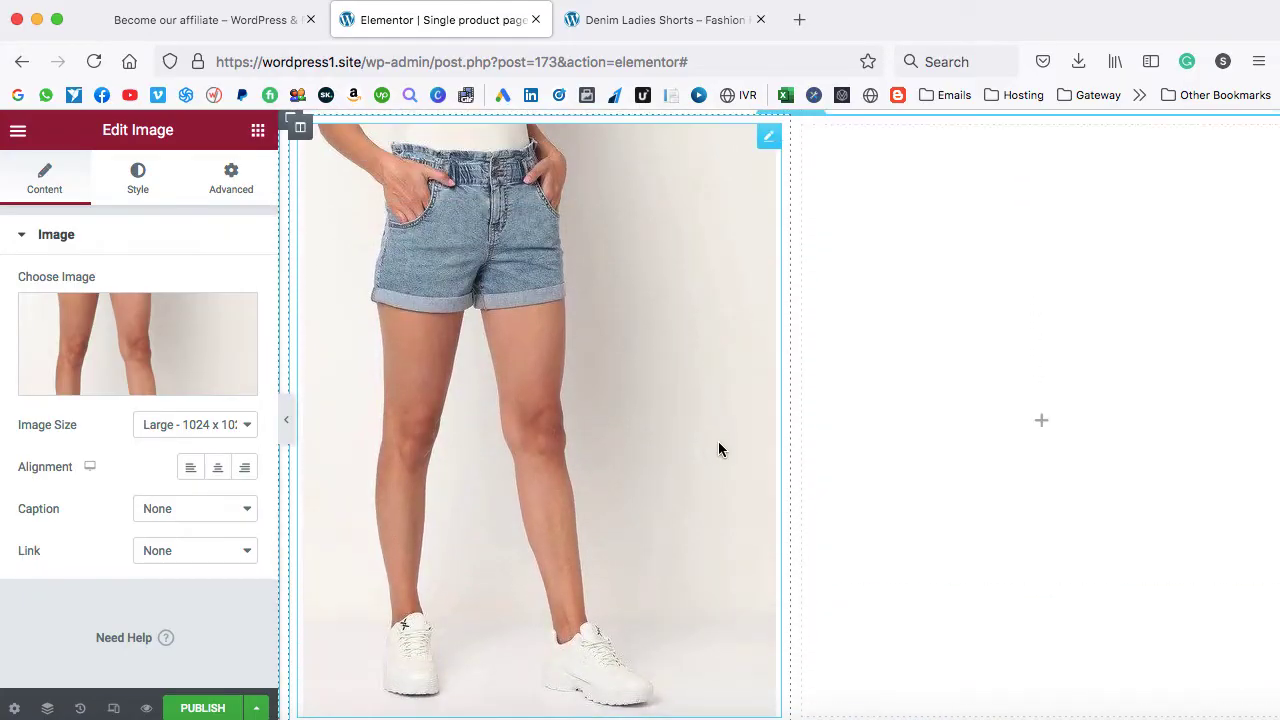
left_click(1044, 423)
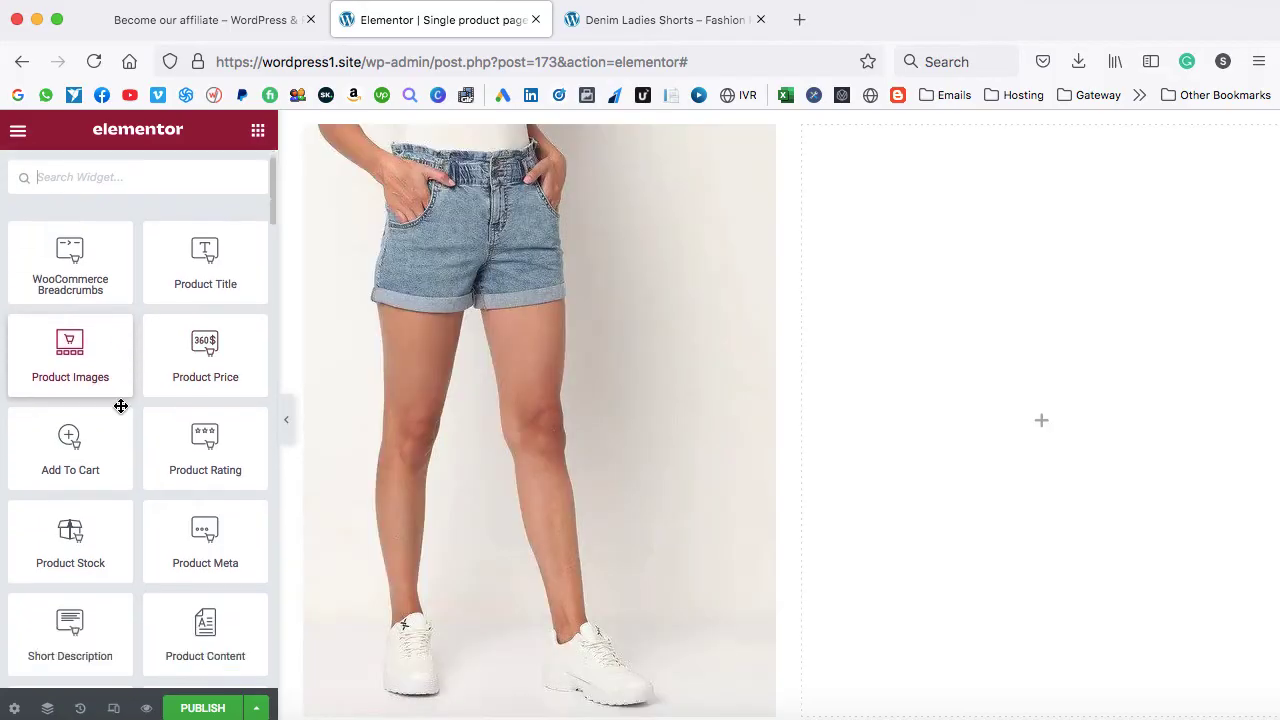
scroll(120, 406, "down", 8)
scroll(120, 404, "down", 3)
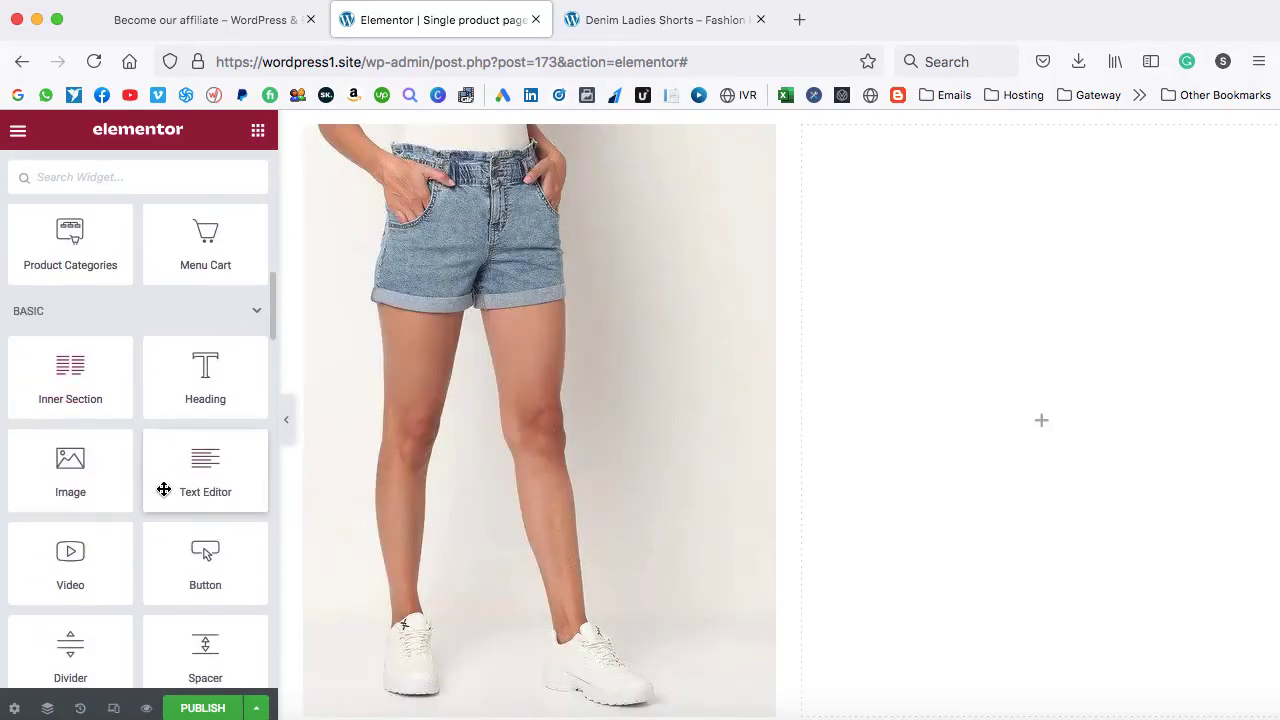
left_click_drag(163, 486, 1004, 396)
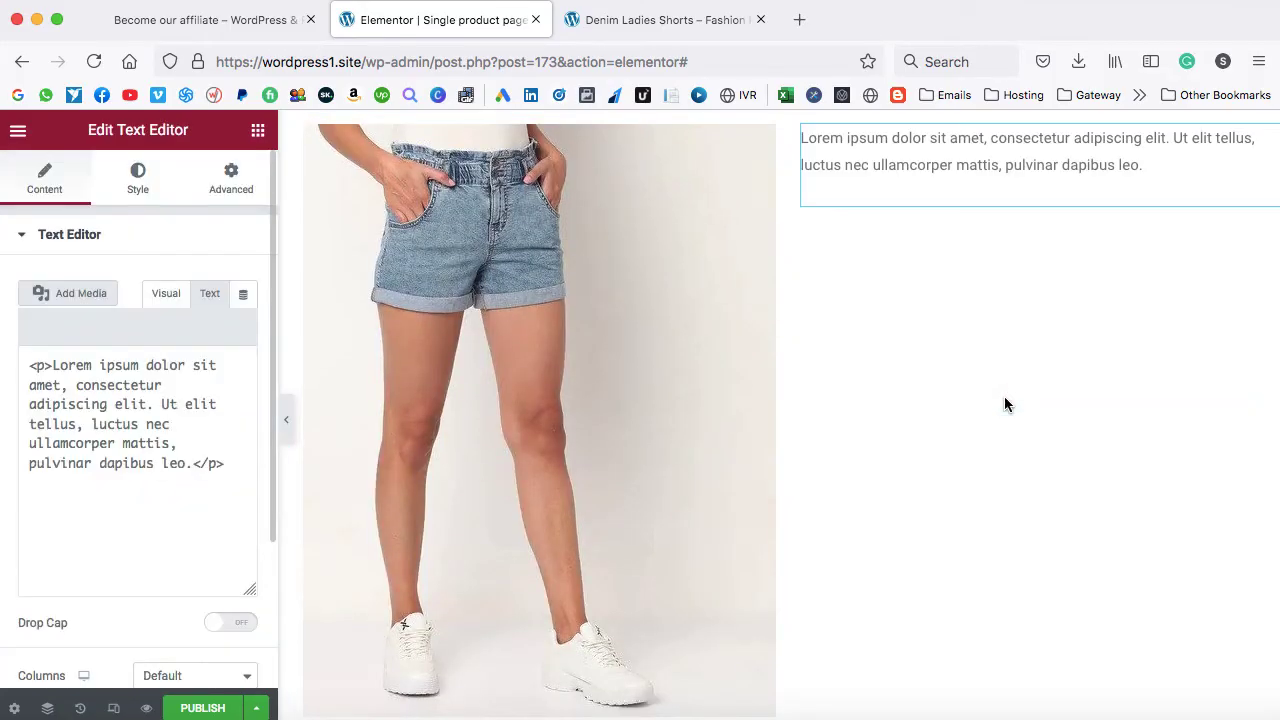
- Copy the Lorem ipsum paragraph and paste it below itself until the text block has three paragraphs
scroll(991, 267, "up", 1)
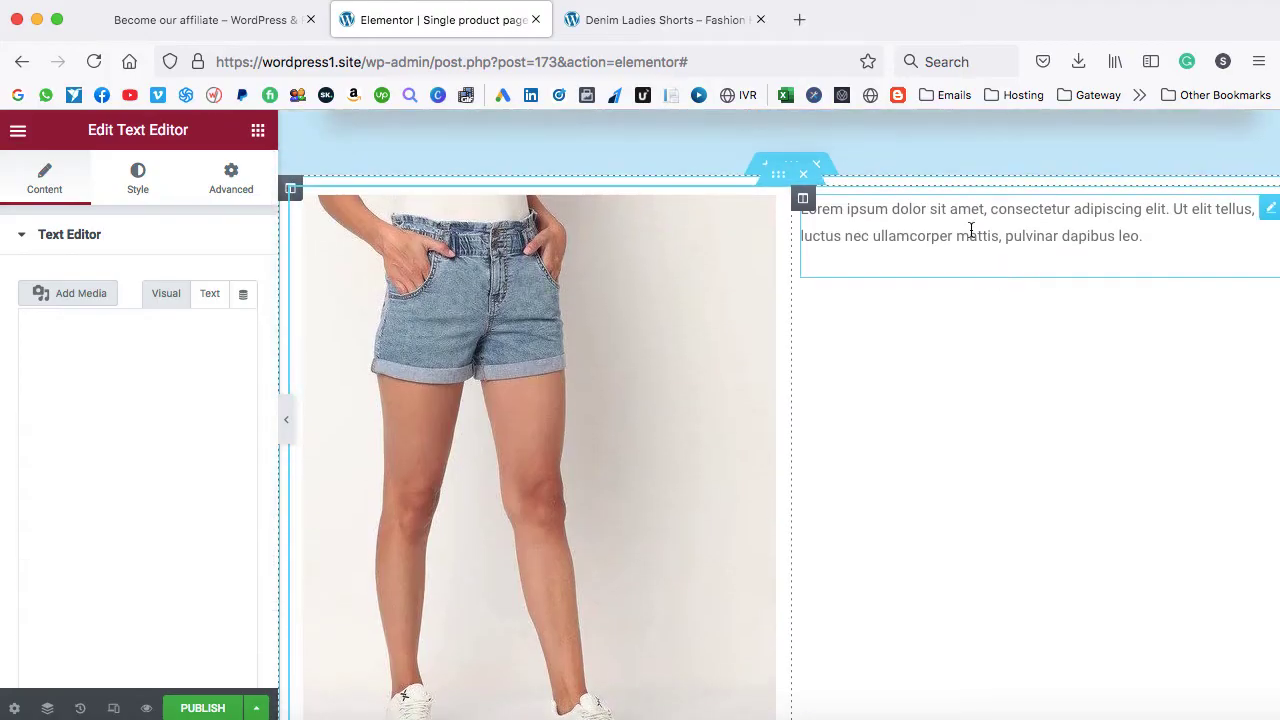
left_click(1139, 237)
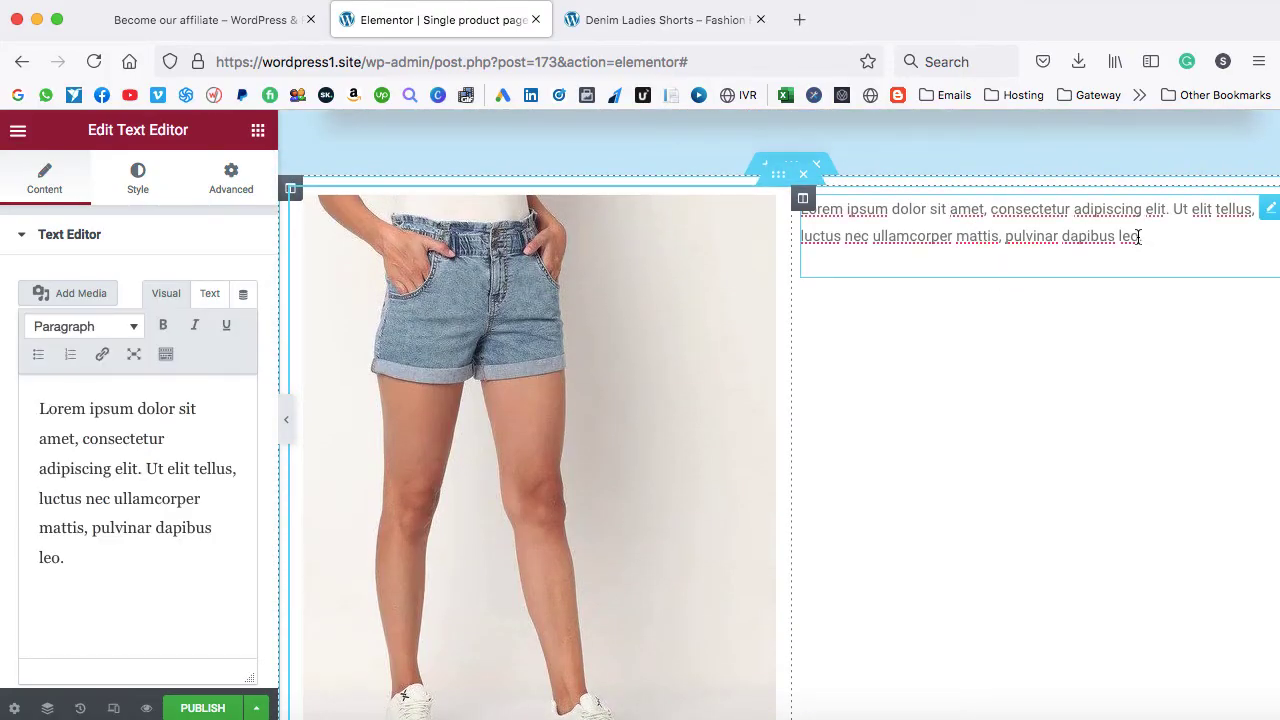
left_click(44, 416)
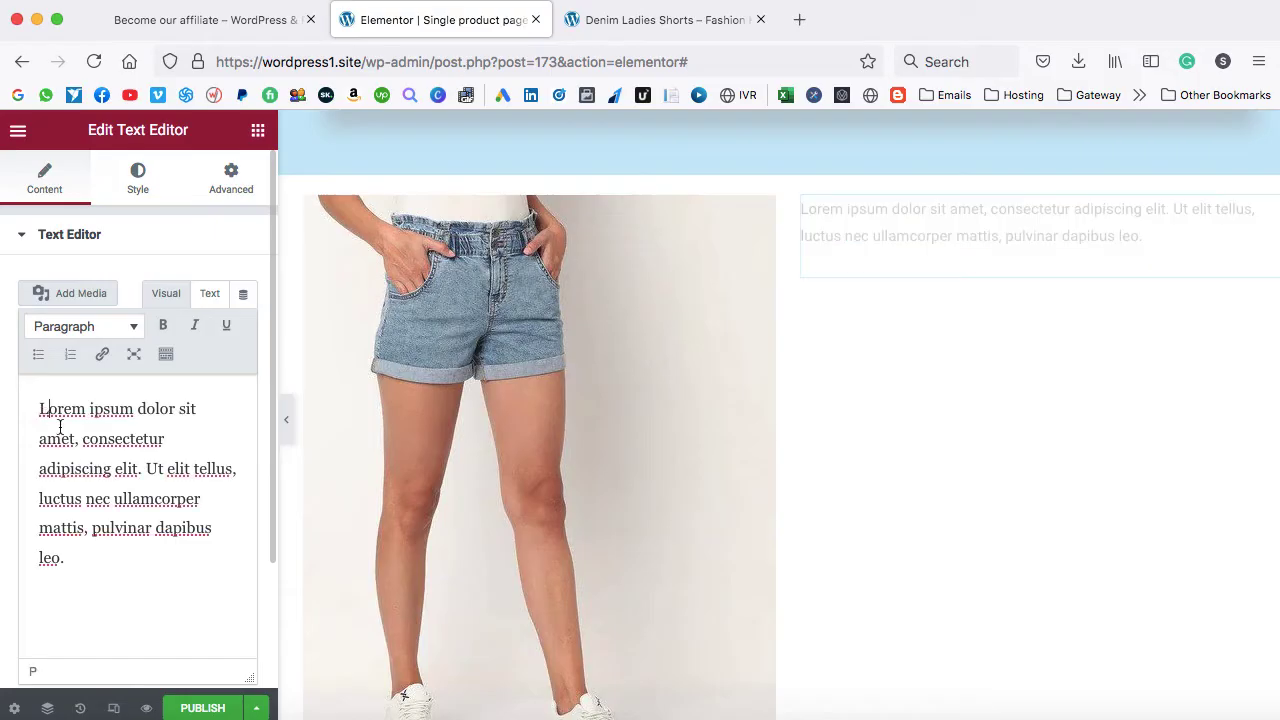
key("super+a")
key("super+c")
left_click(98, 561)
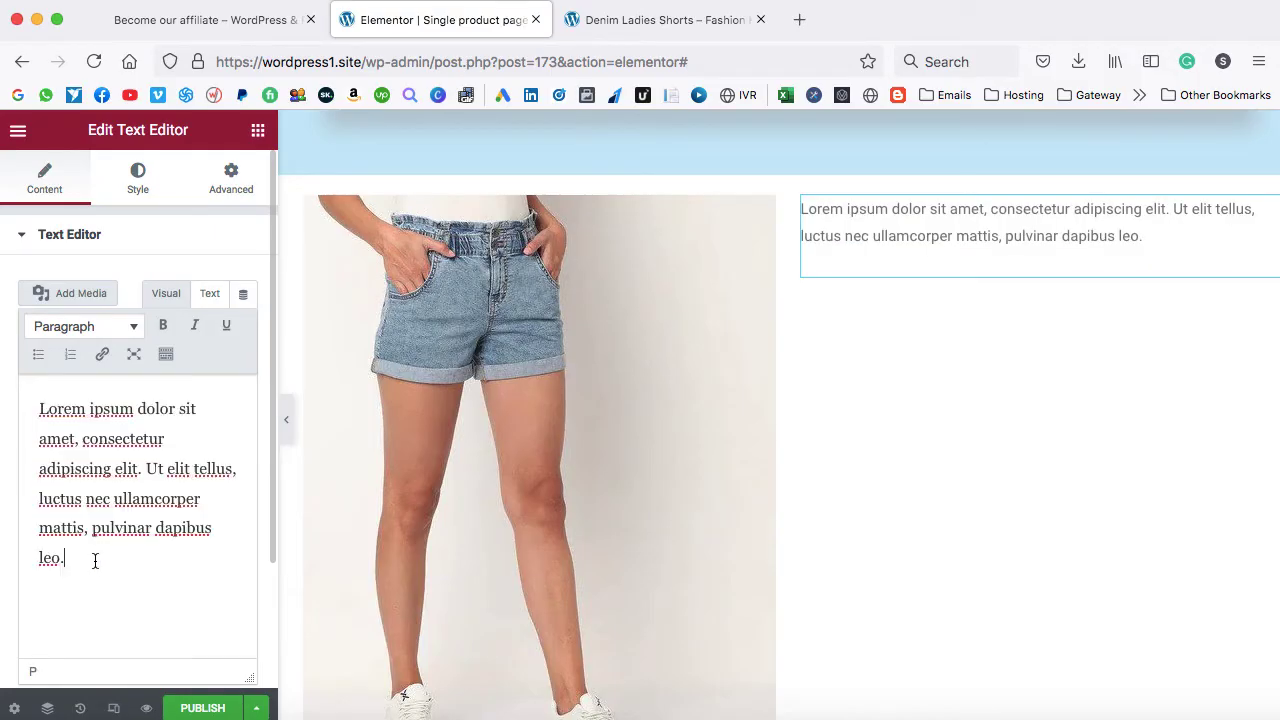
key("Return")
key("super+v")
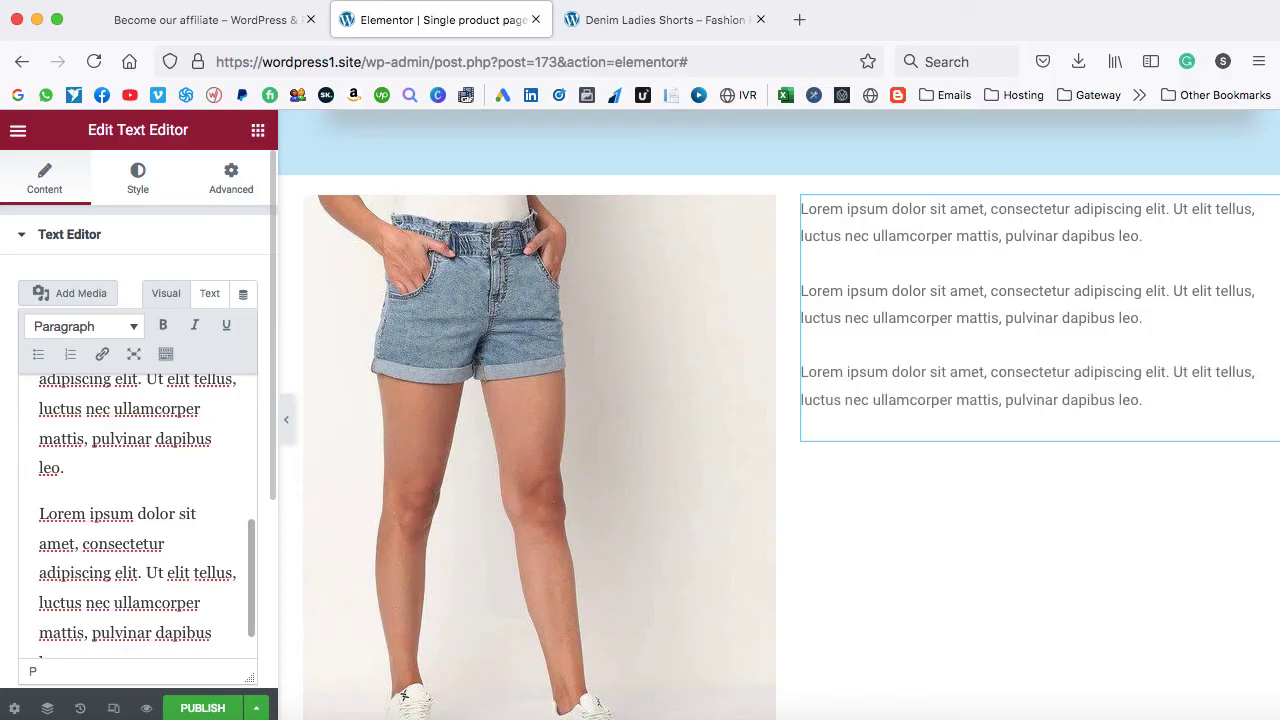
- Add a Button widget below the Lorem ipsum text in the second column
left_click(258, 131)
scroll(200, 451, "down", 12)
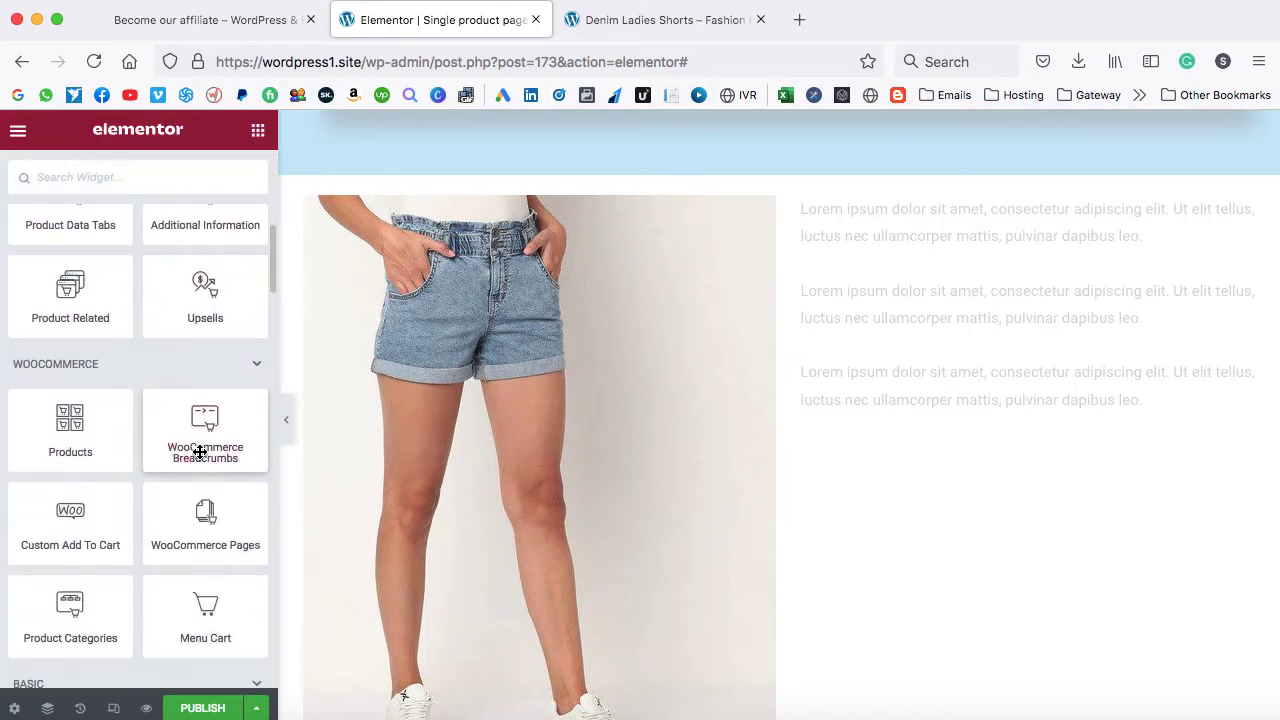
left_click_drag(193, 485, 989, 434)
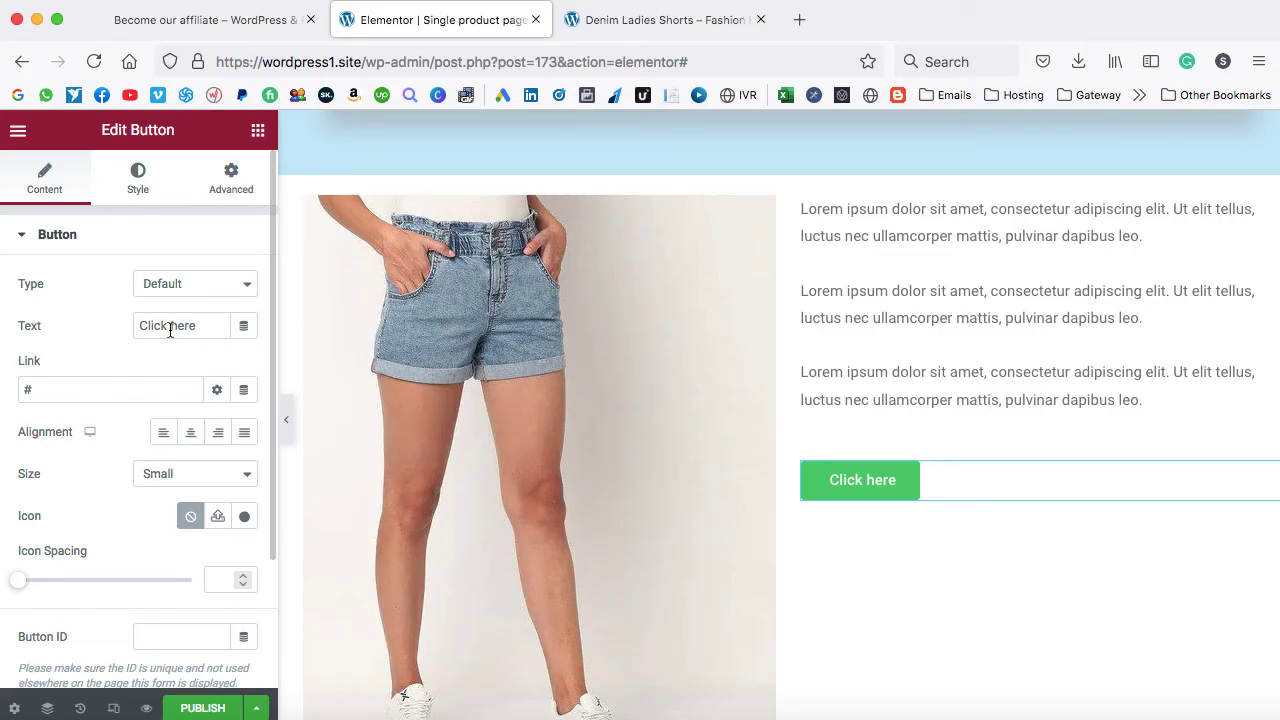
- Change the button's text to "View Ratings of this Product" and select its link address
left_click_drag(209, 326, 157, 326)
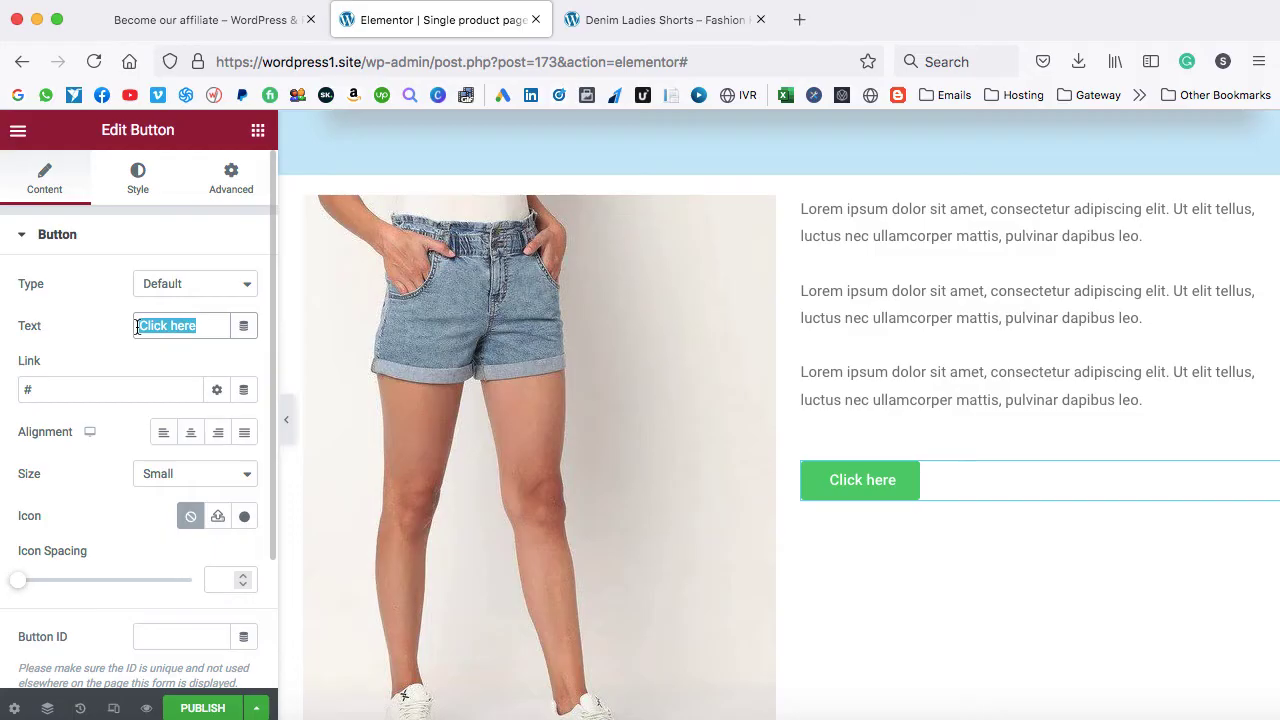
type("View R")
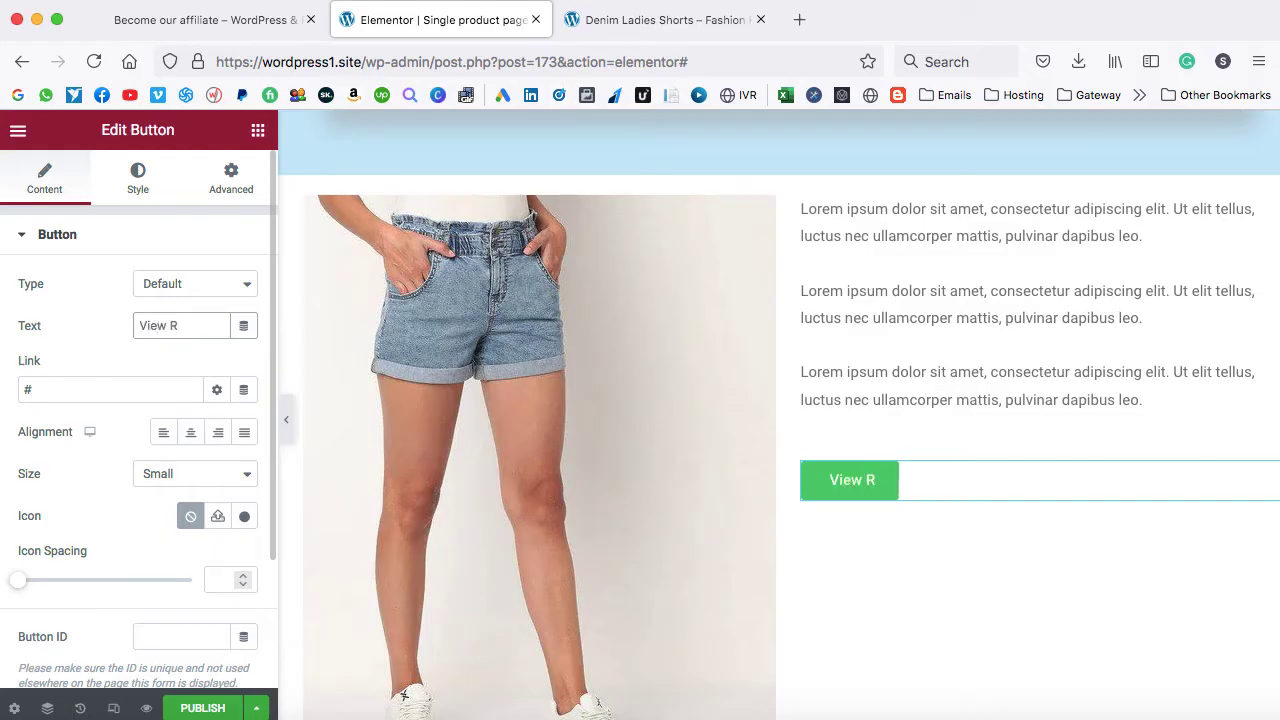
type("atings of this ")
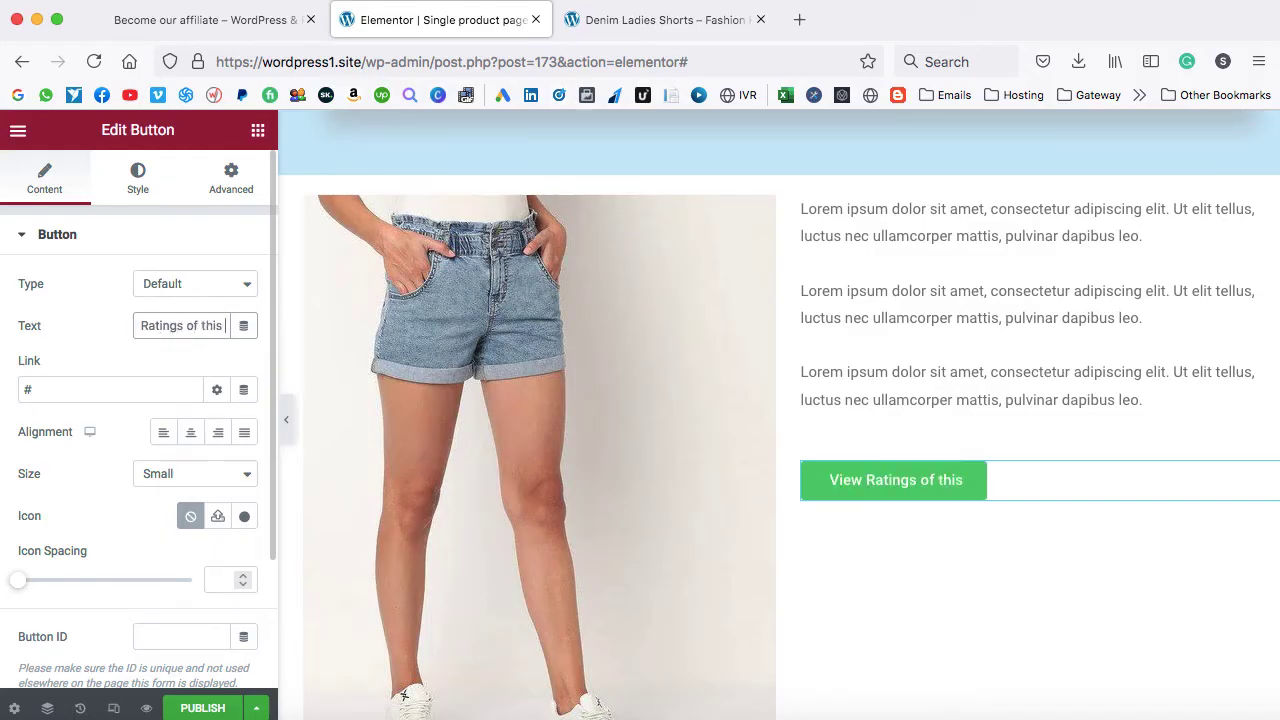
type("Product")
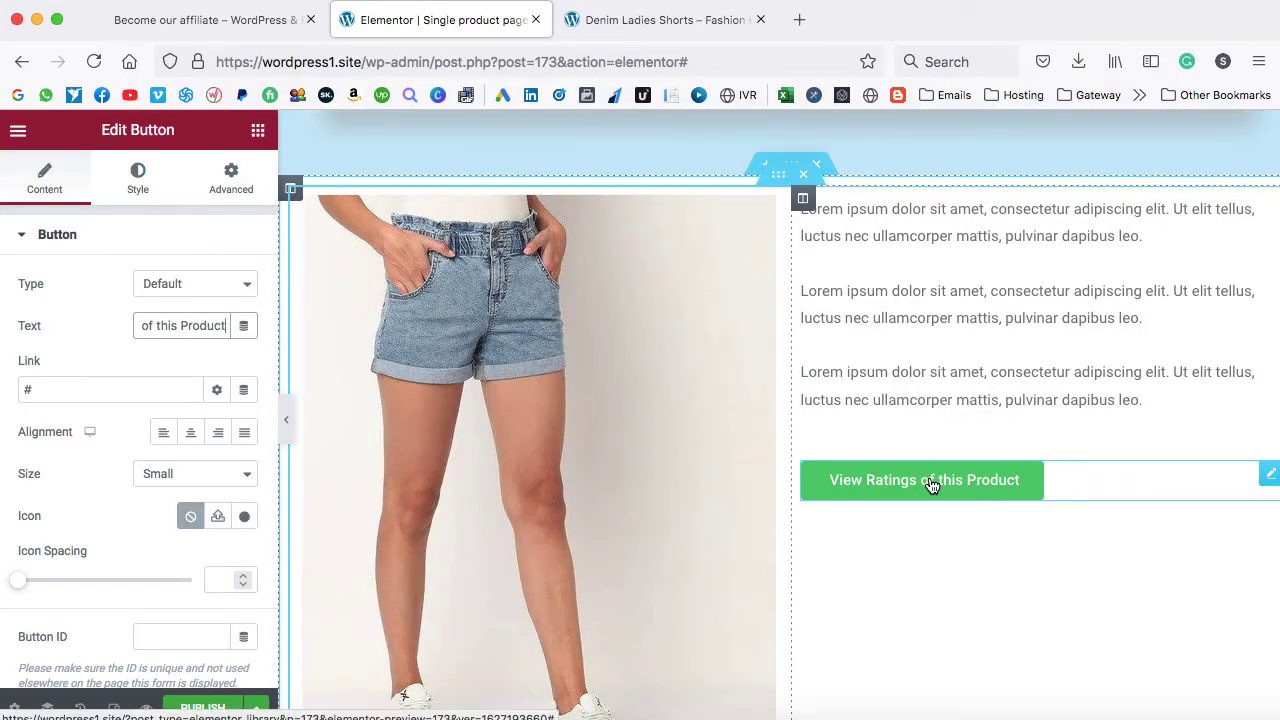
left_click(70, 388)
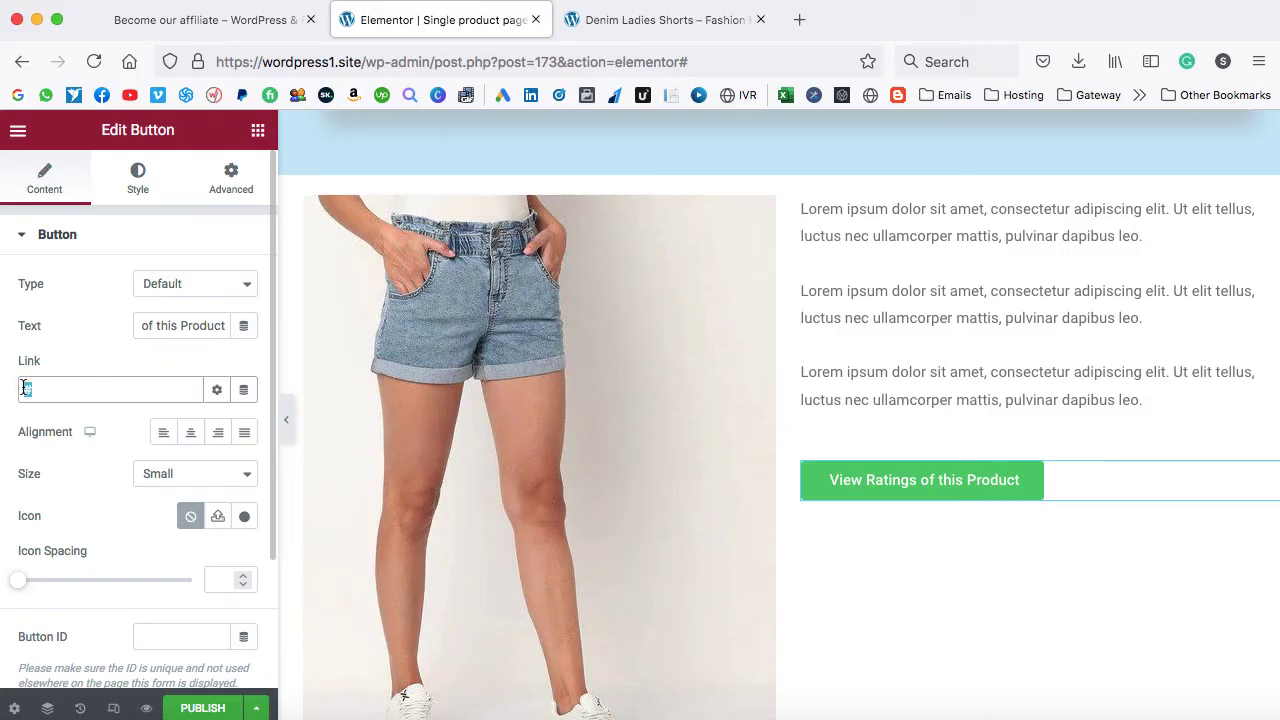
- Set the vertical alignment of the column holding the Lorem ipsum text and button to Middle
scroll(814, 394, "down", 2)
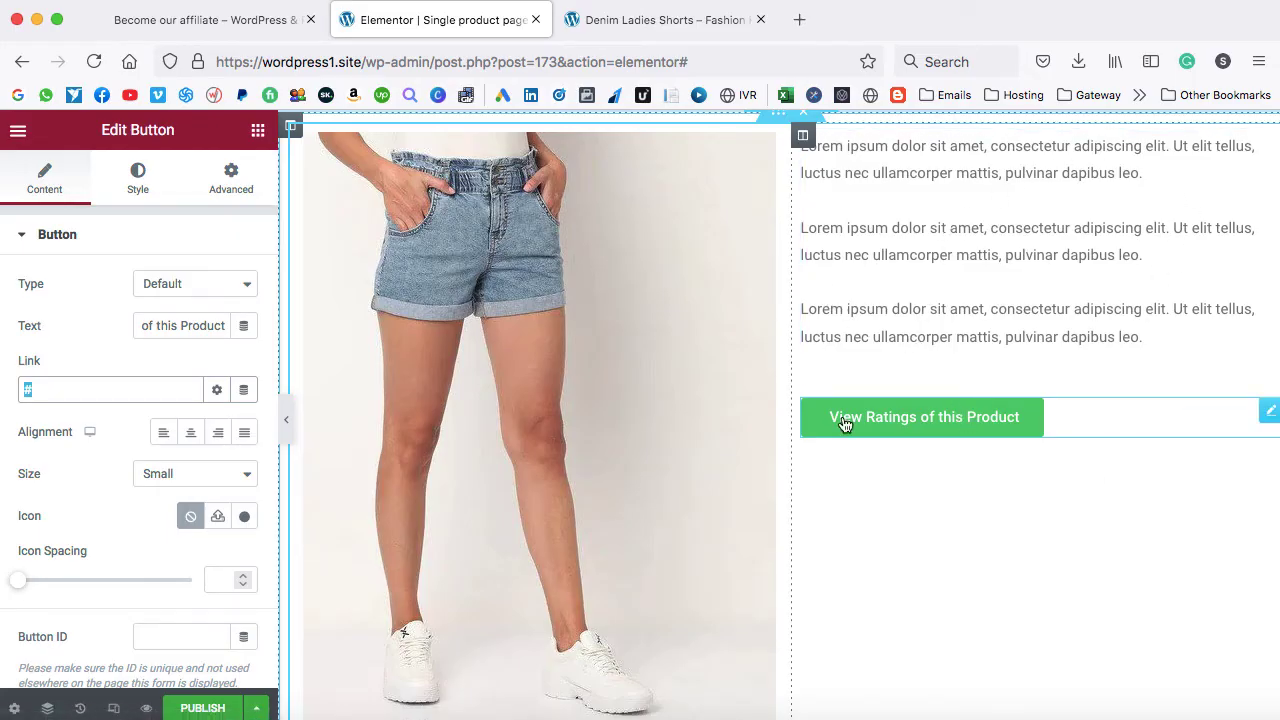
right_click(804, 138)
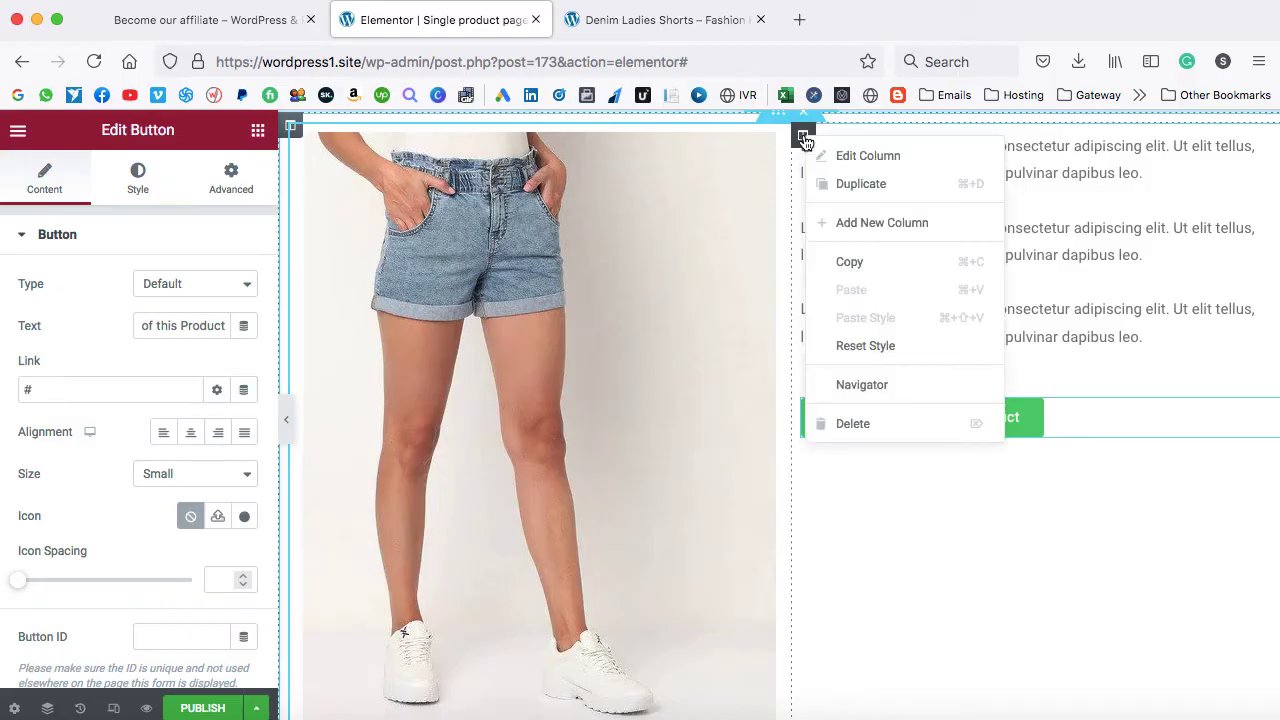
left_click(829, 157)
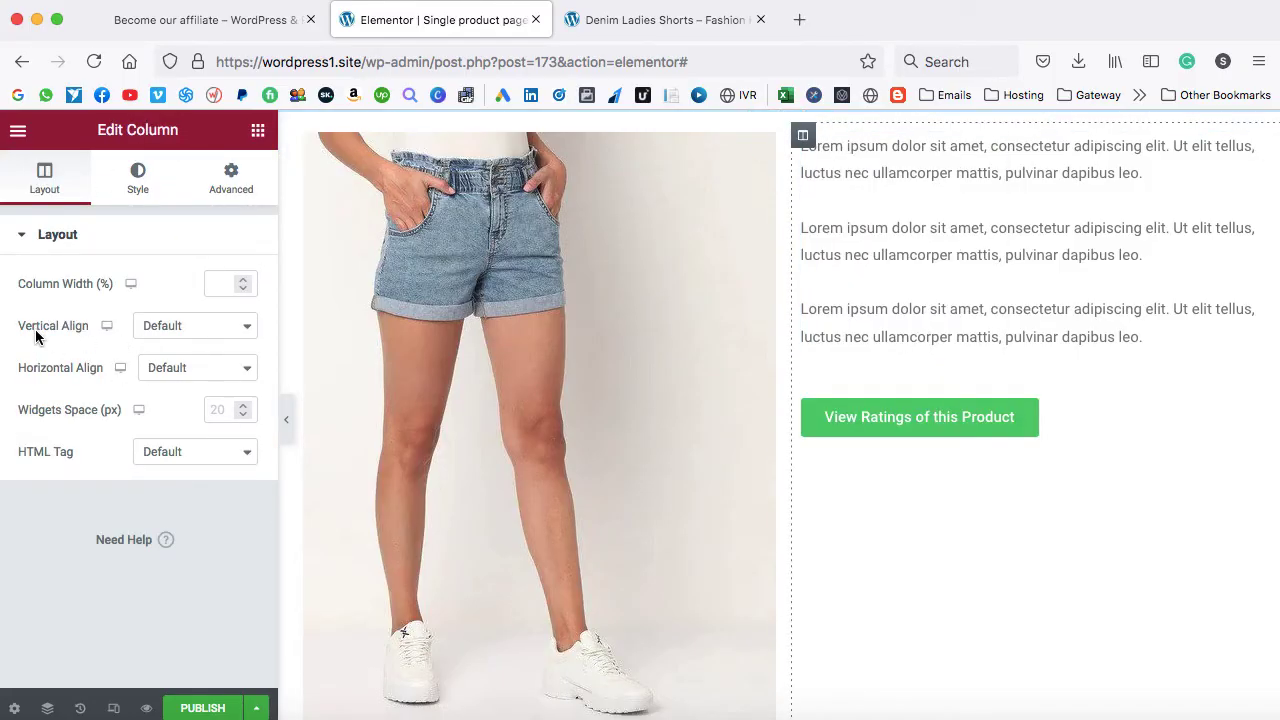
left_click(198, 328)
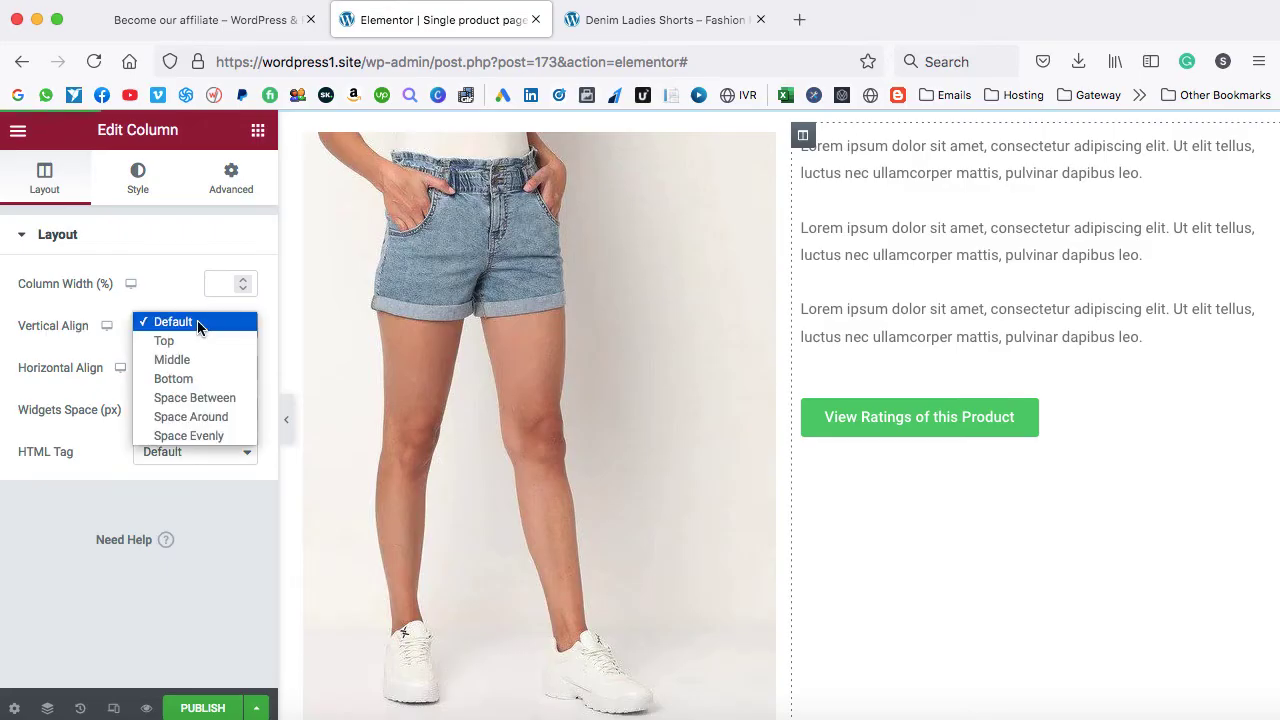
left_click(190, 359)
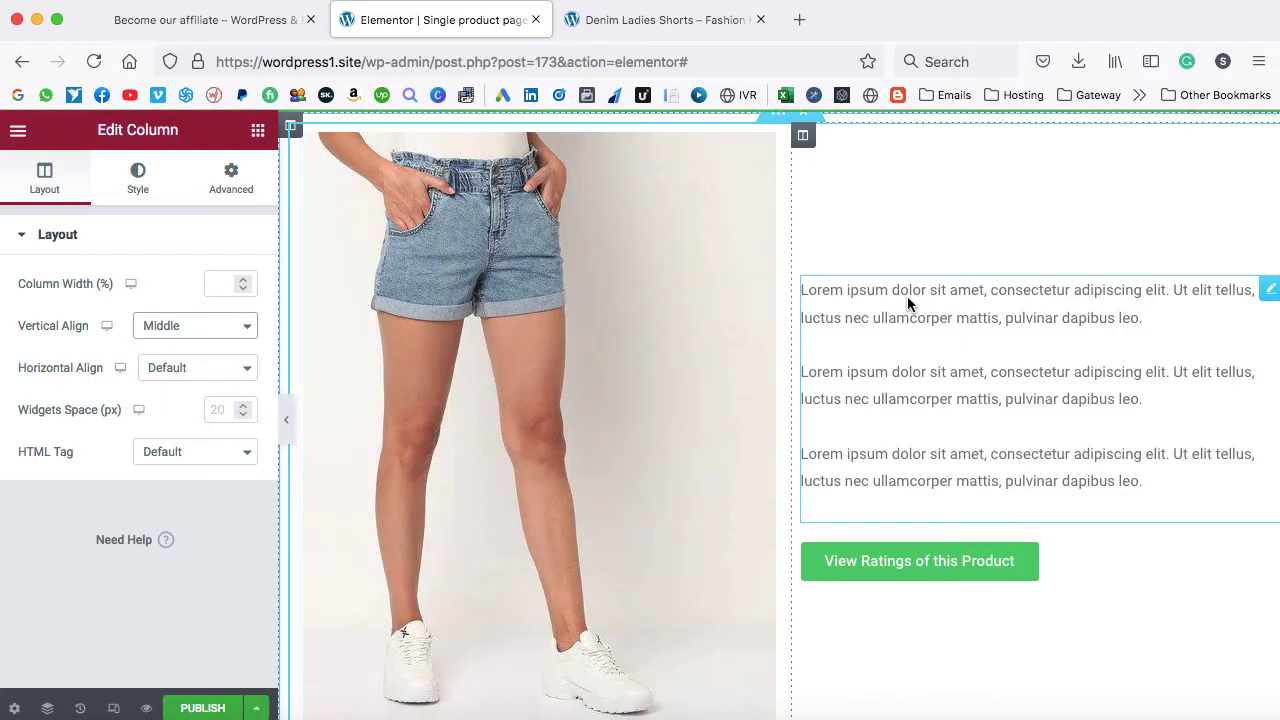
- Publish the template with a display condition that includes products in the Women category
left_click(204, 707)
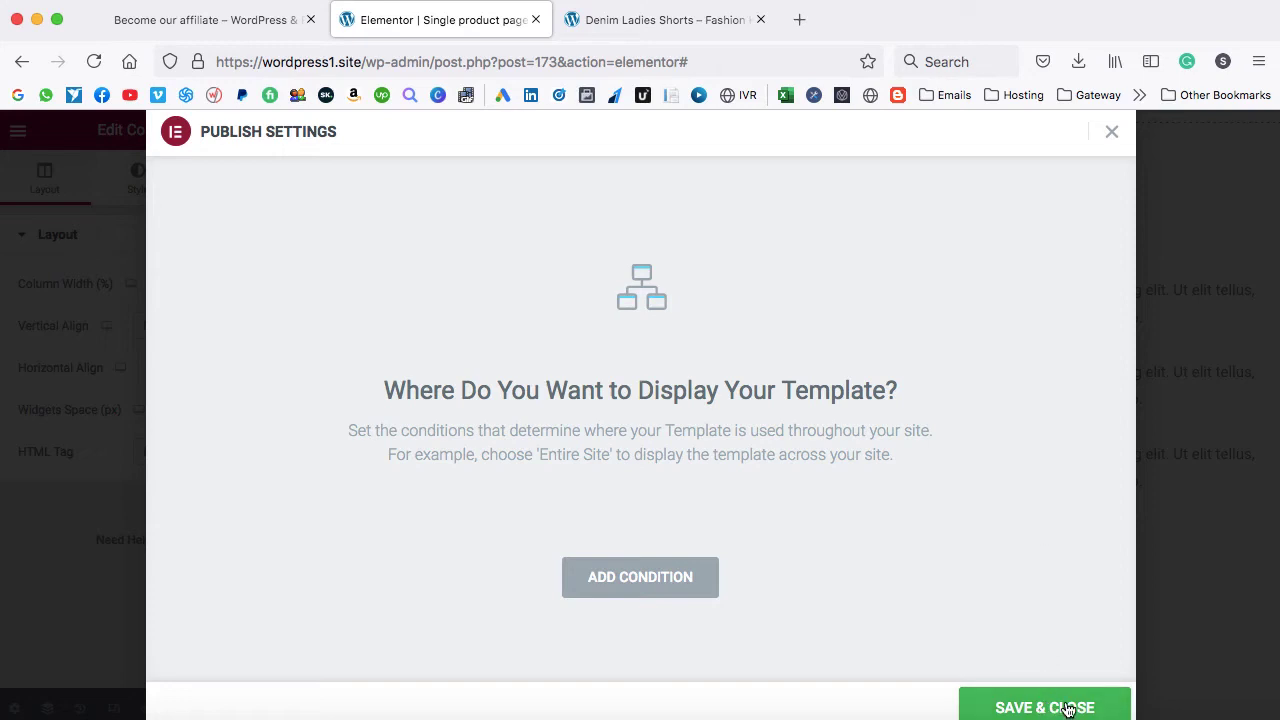
left_click(645, 580)
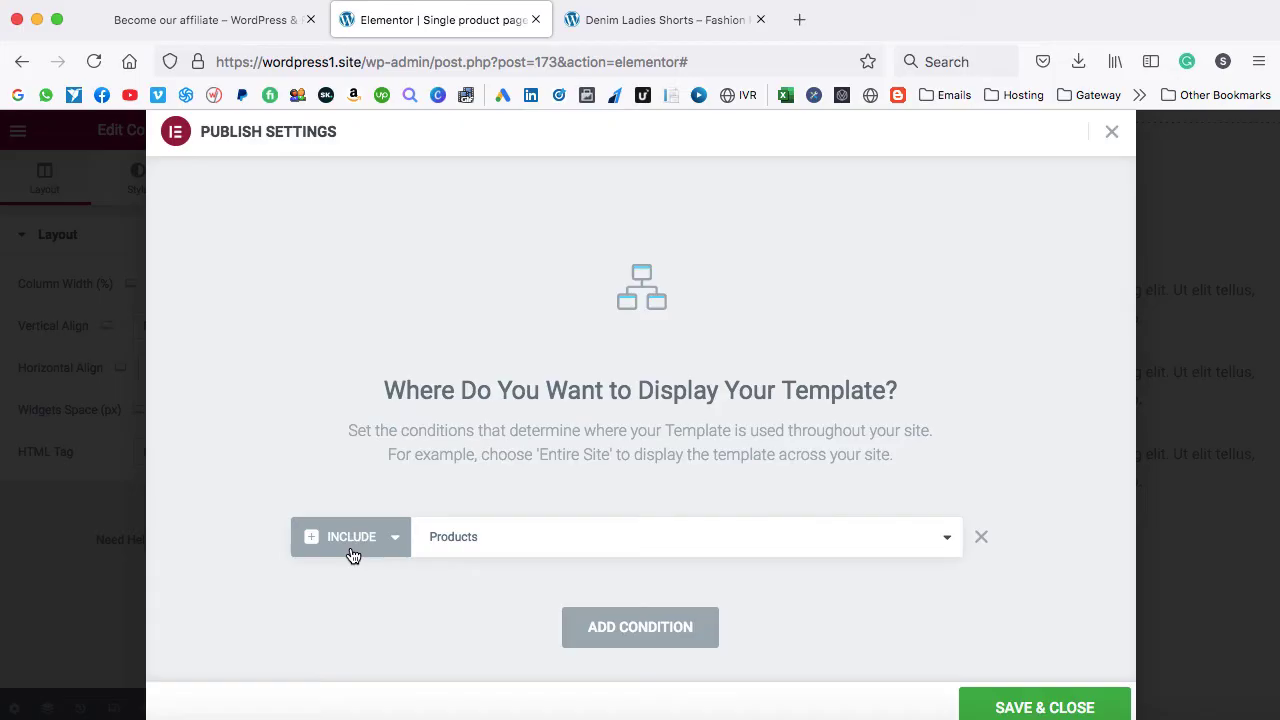
left_click(496, 543)
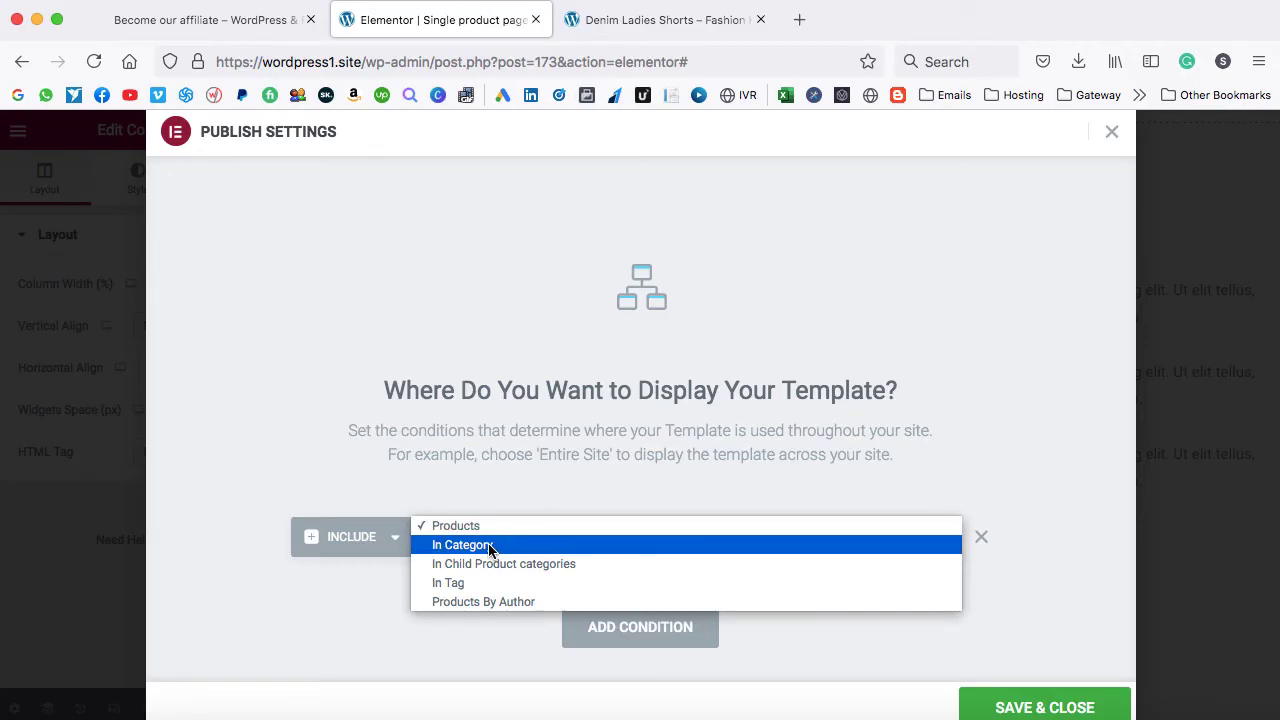
left_click(507, 545)
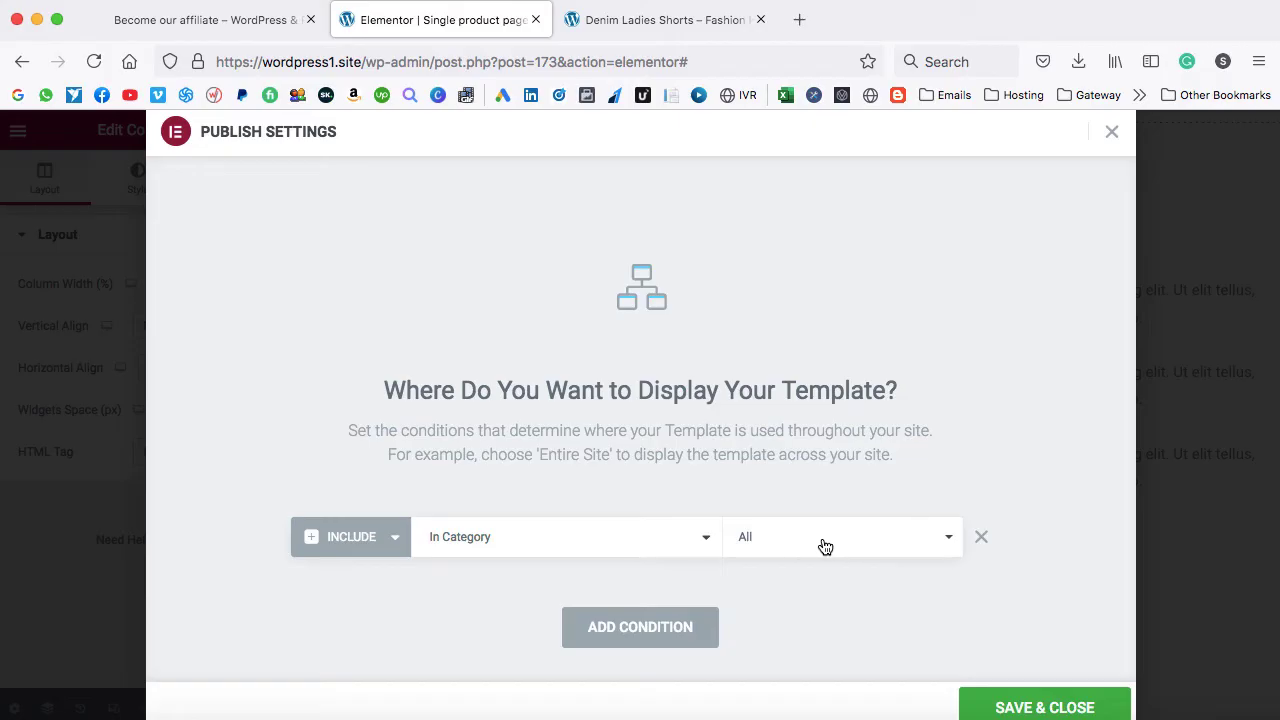
left_click(751, 542)
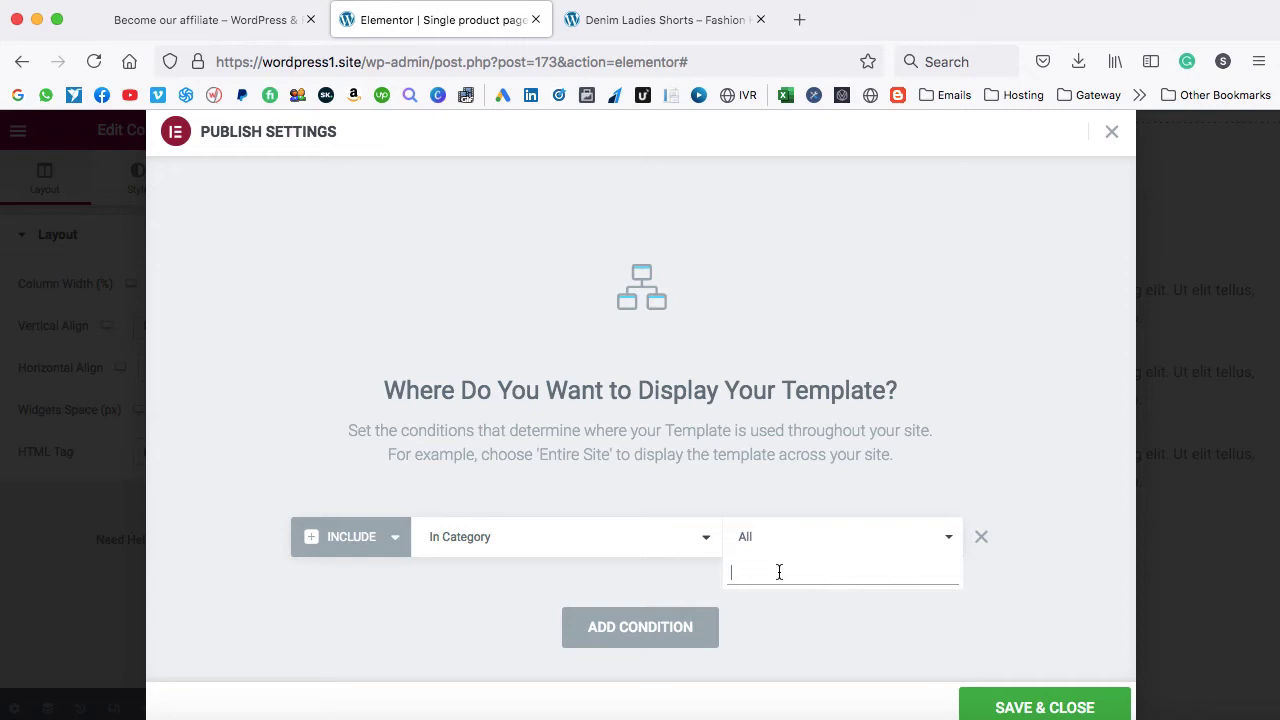
type("women")
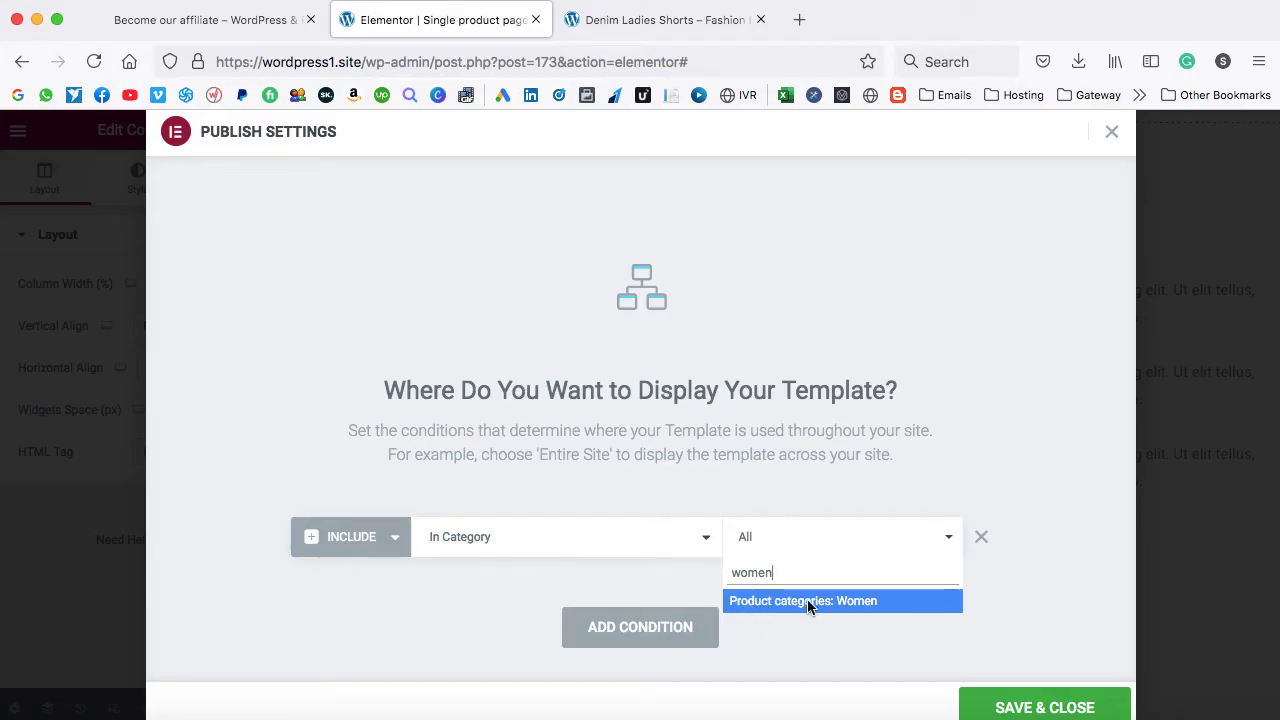
left_click(810, 603)
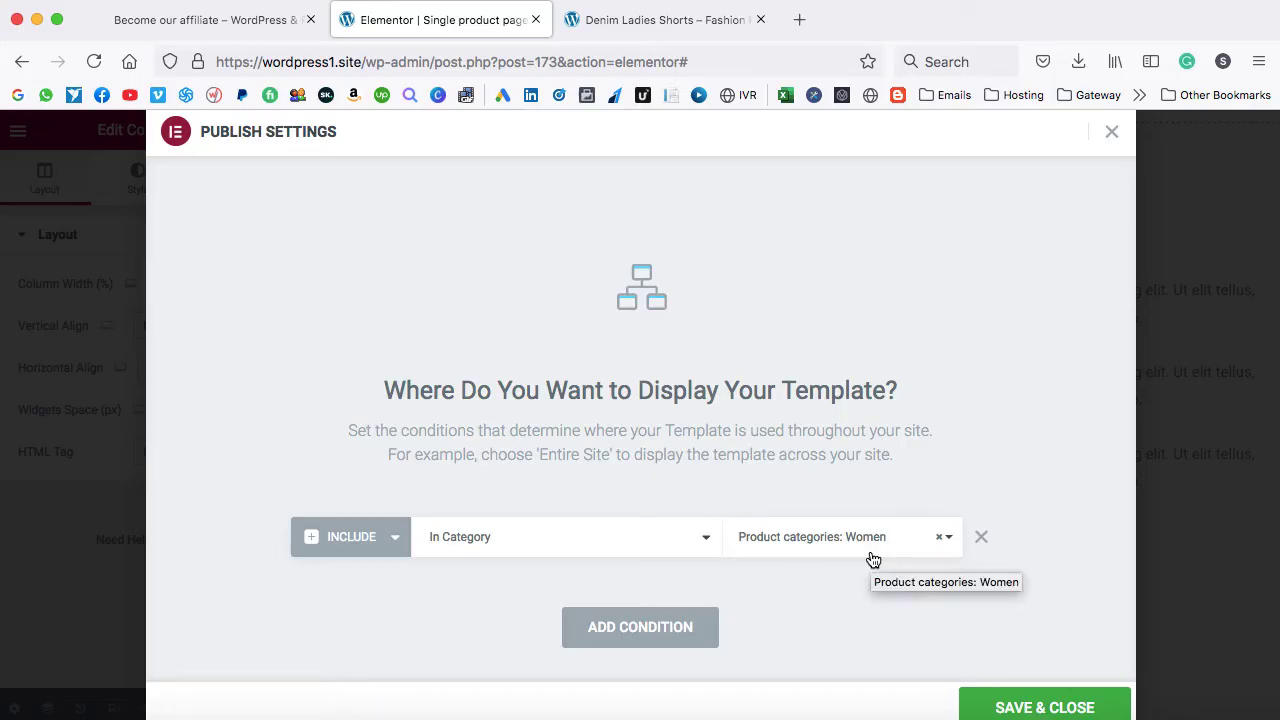
left_click(1040, 707)
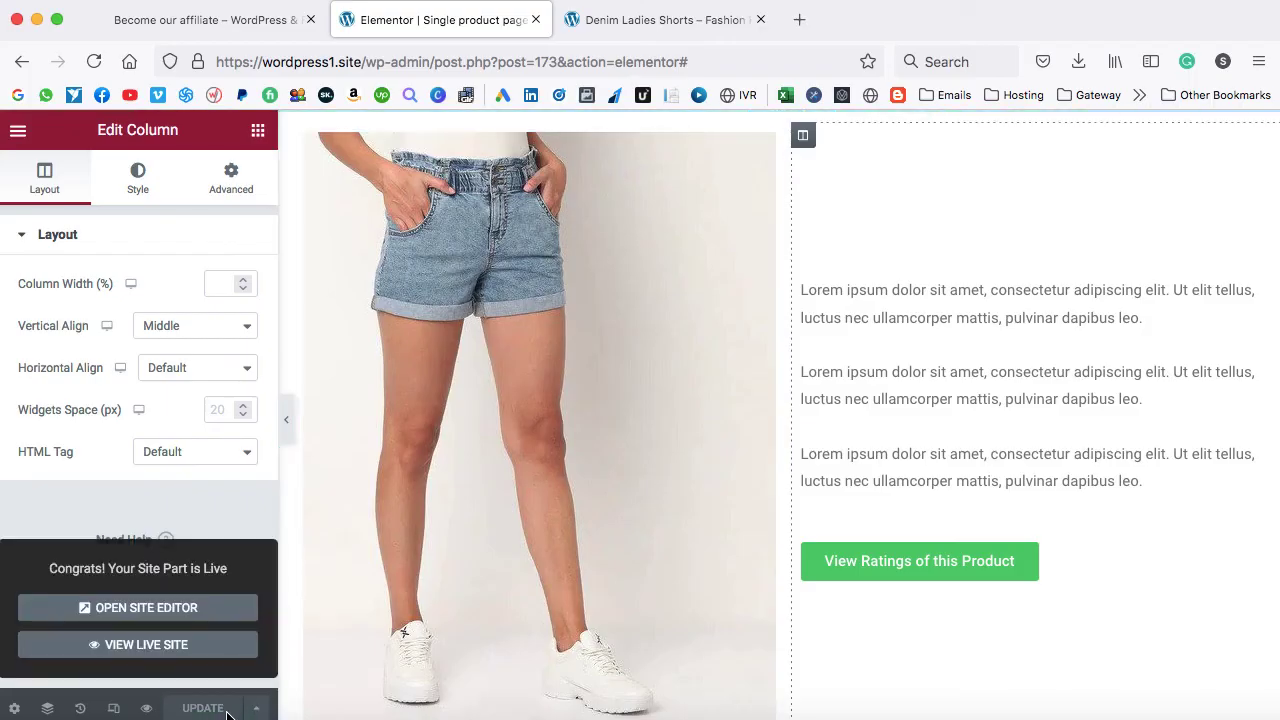
- Copy the Denim Ladies Shorts product page address and load it in a new browser tab
left_click(643, 22)
left_click(598, 59)
key("ctrl+c")
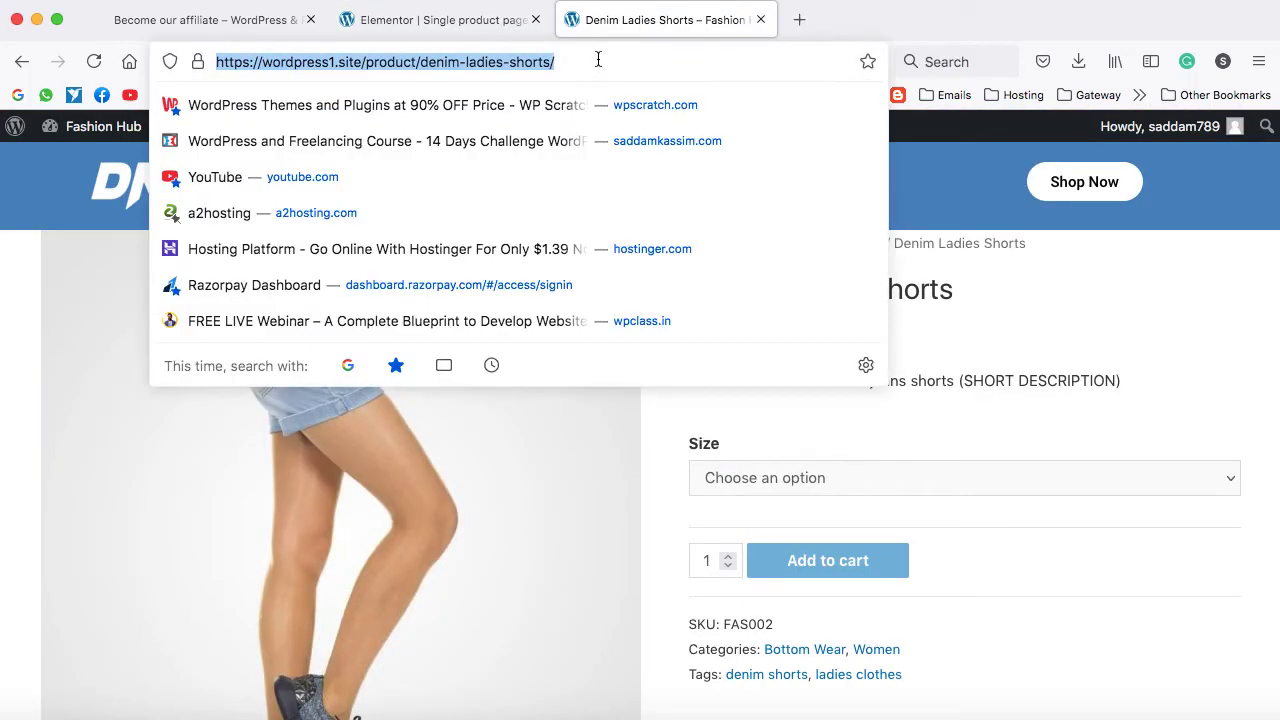
left_click(799, 19)
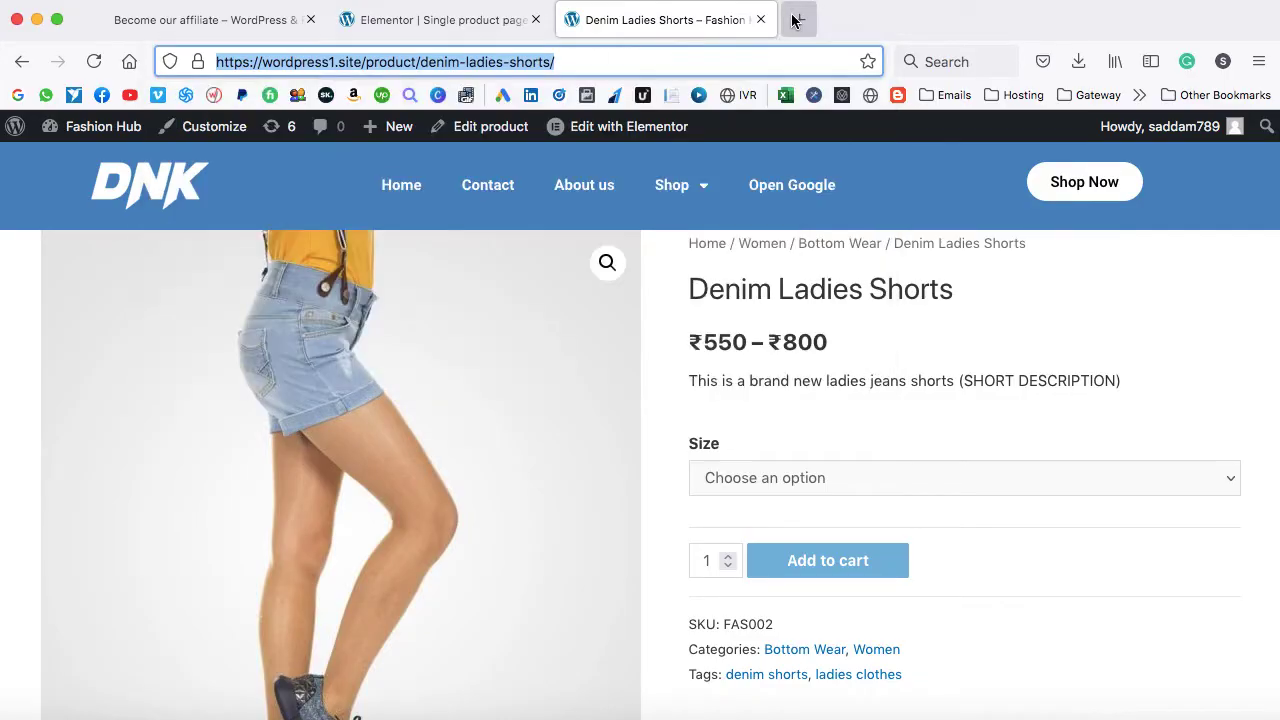
key("ctrl+v")
key("Return")
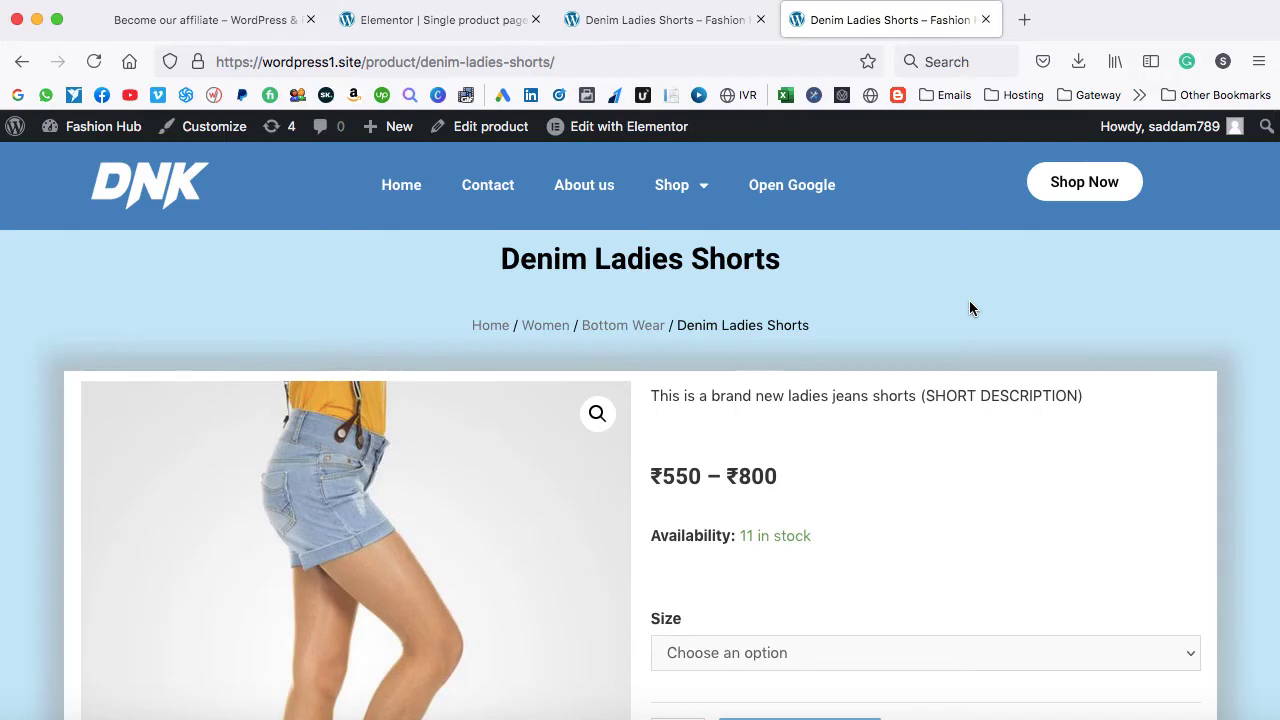
- Examine the live Denim Ladies Shorts page from the title and availability down to the promotional image, text and button
scroll(969, 305, "down", 3)
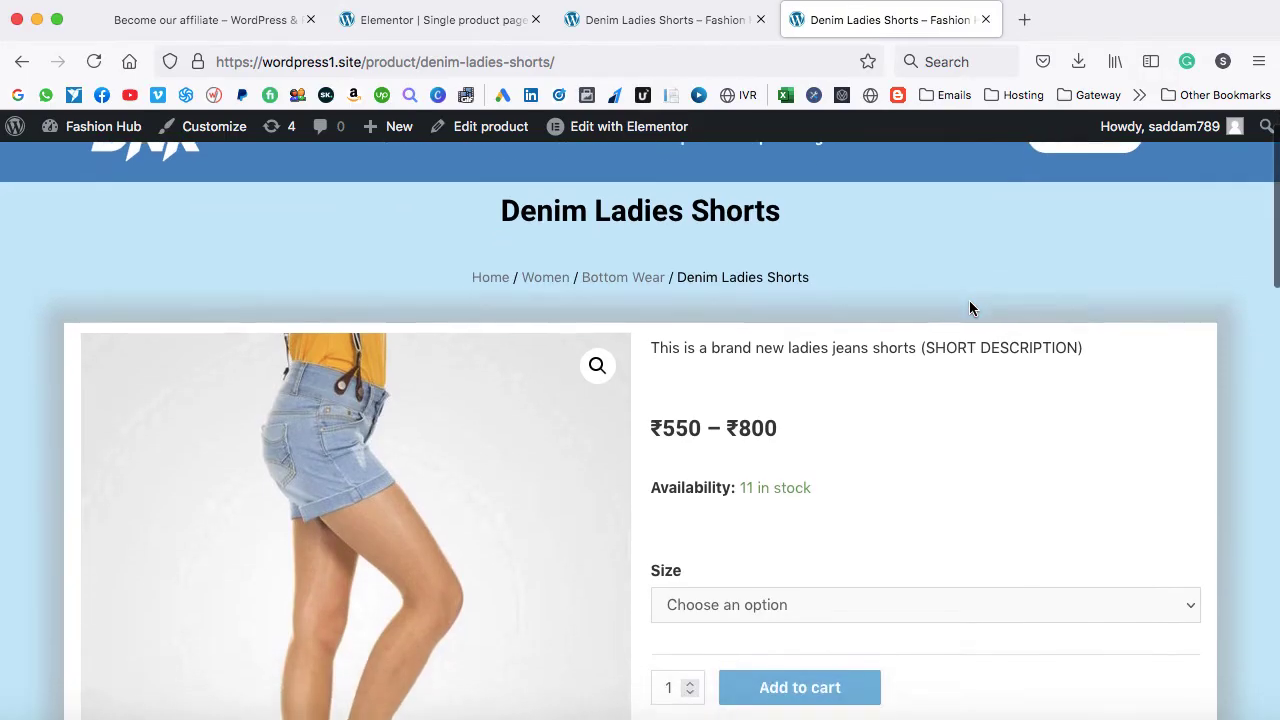
scroll(969, 300, "up", 3)
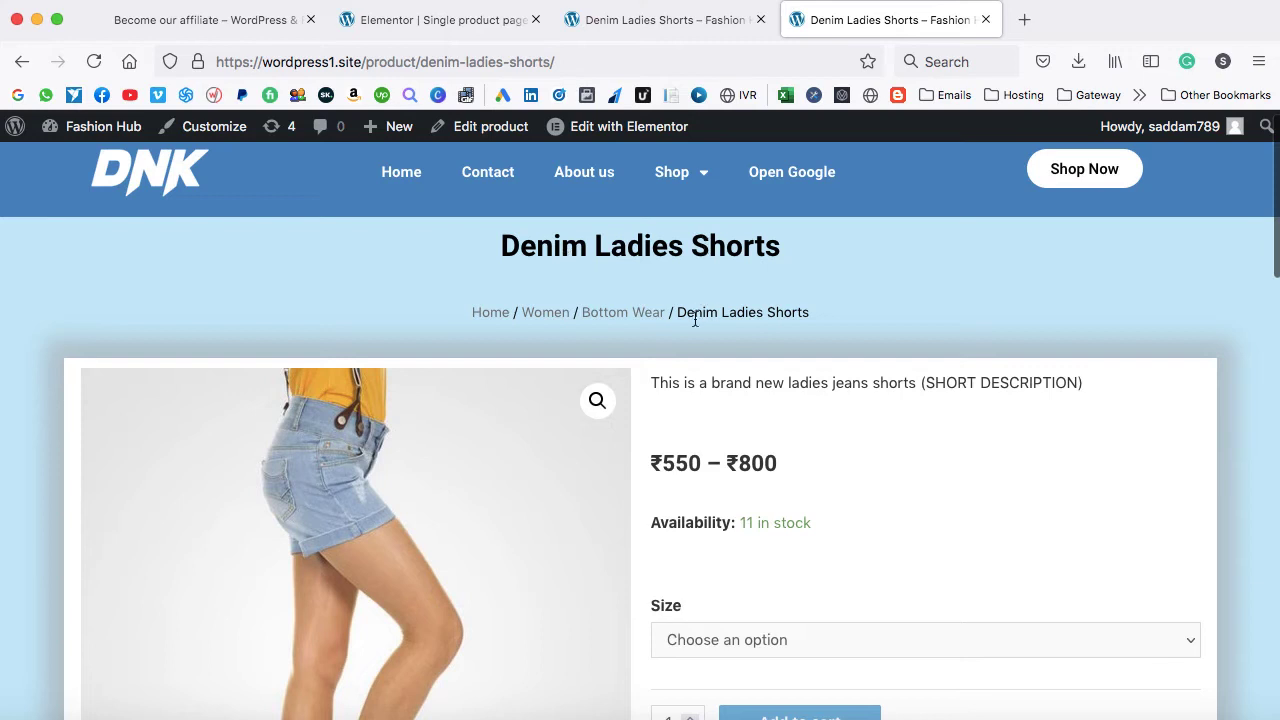
scroll(861, 405, "down", 1)
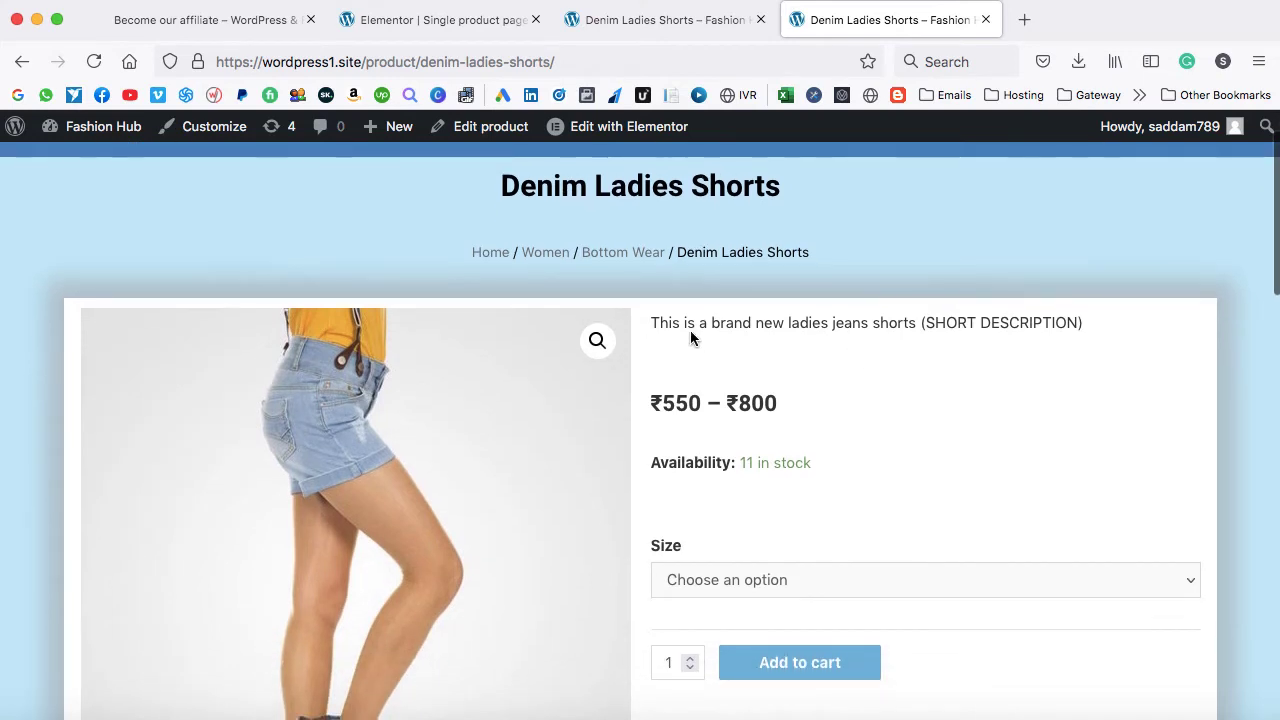
scroll(793, 403, "down", 1)
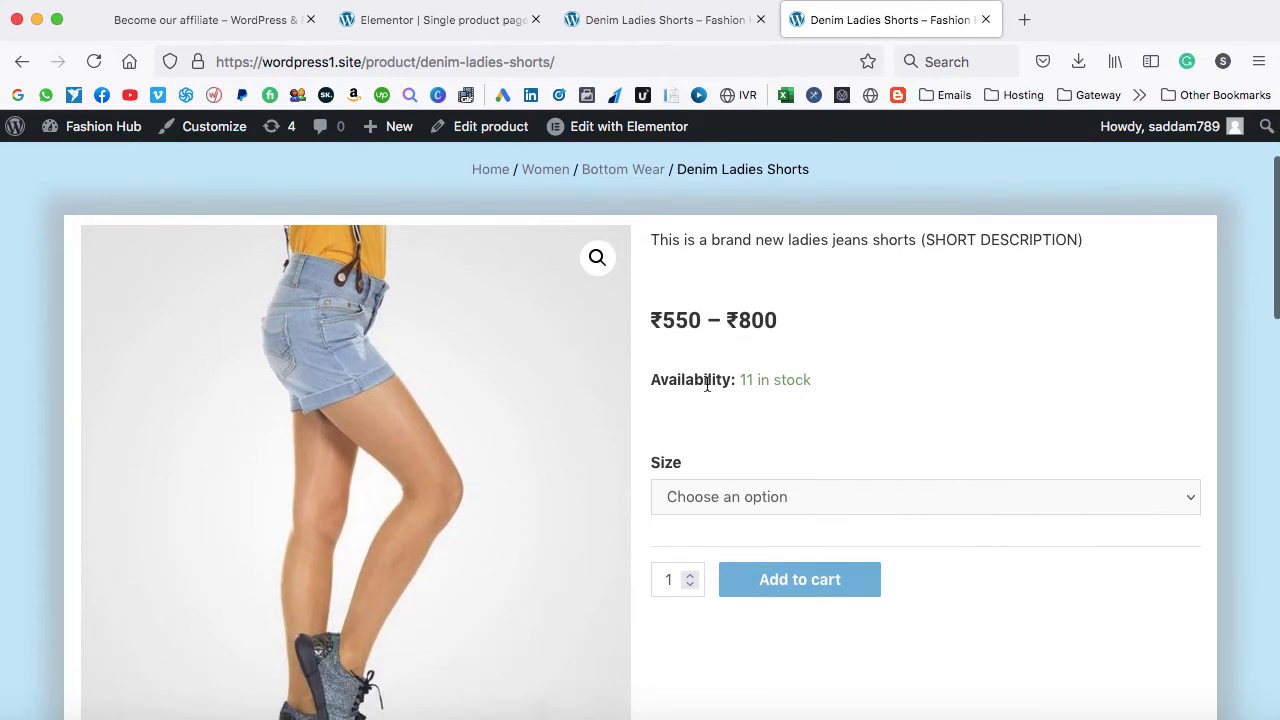
left_click_drag(676, 376, 796, 380)
scroll(797, 377, "down", 2)
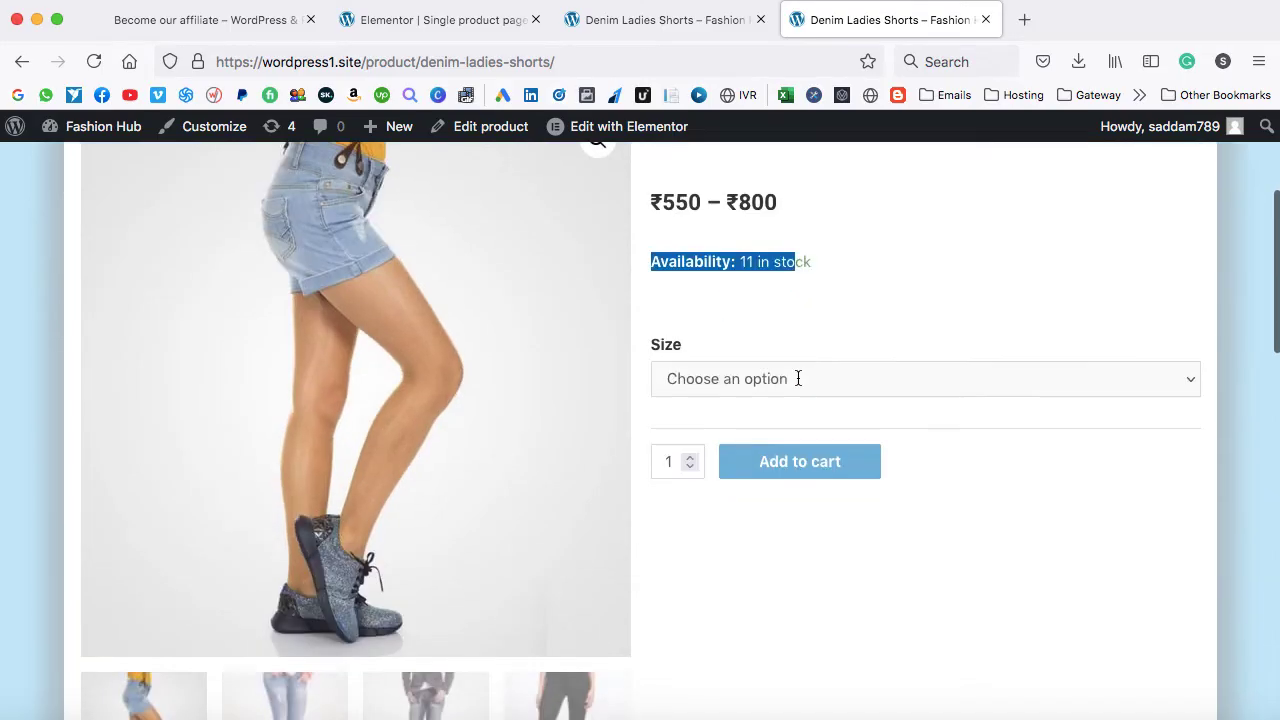
scroll(889, 461, "down", 10)
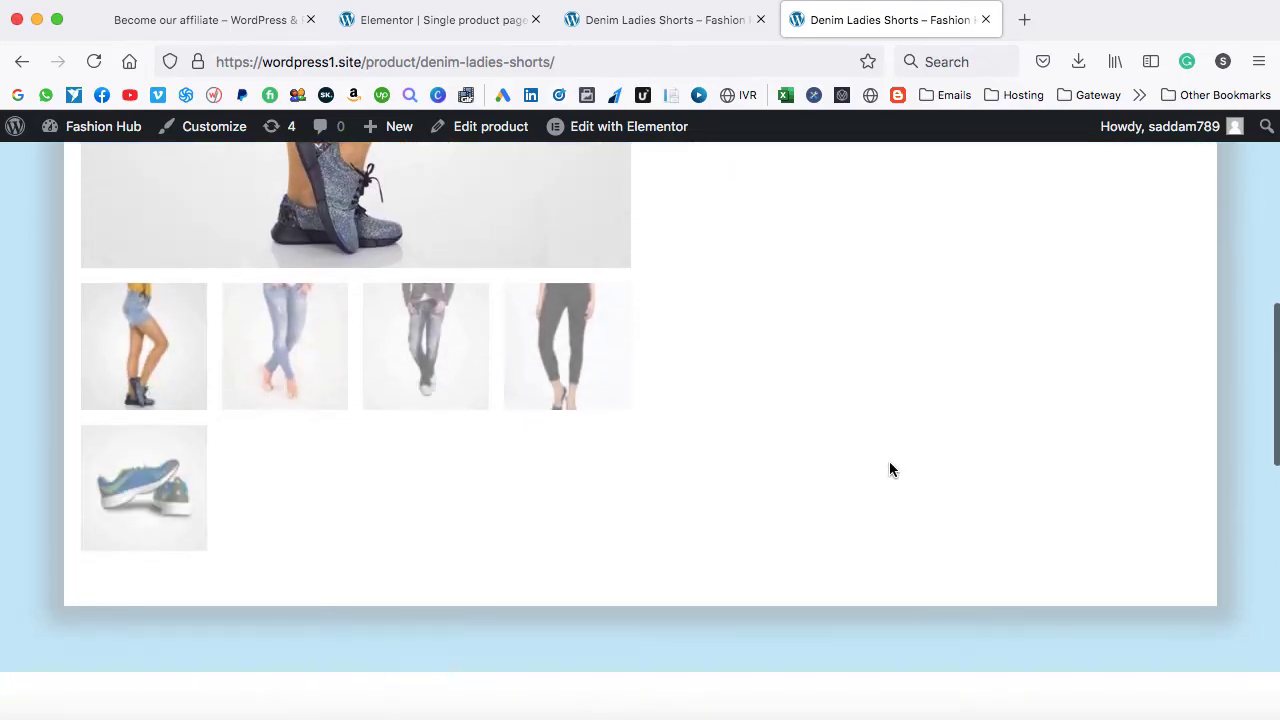
scroll(889, 461, "down", 2)
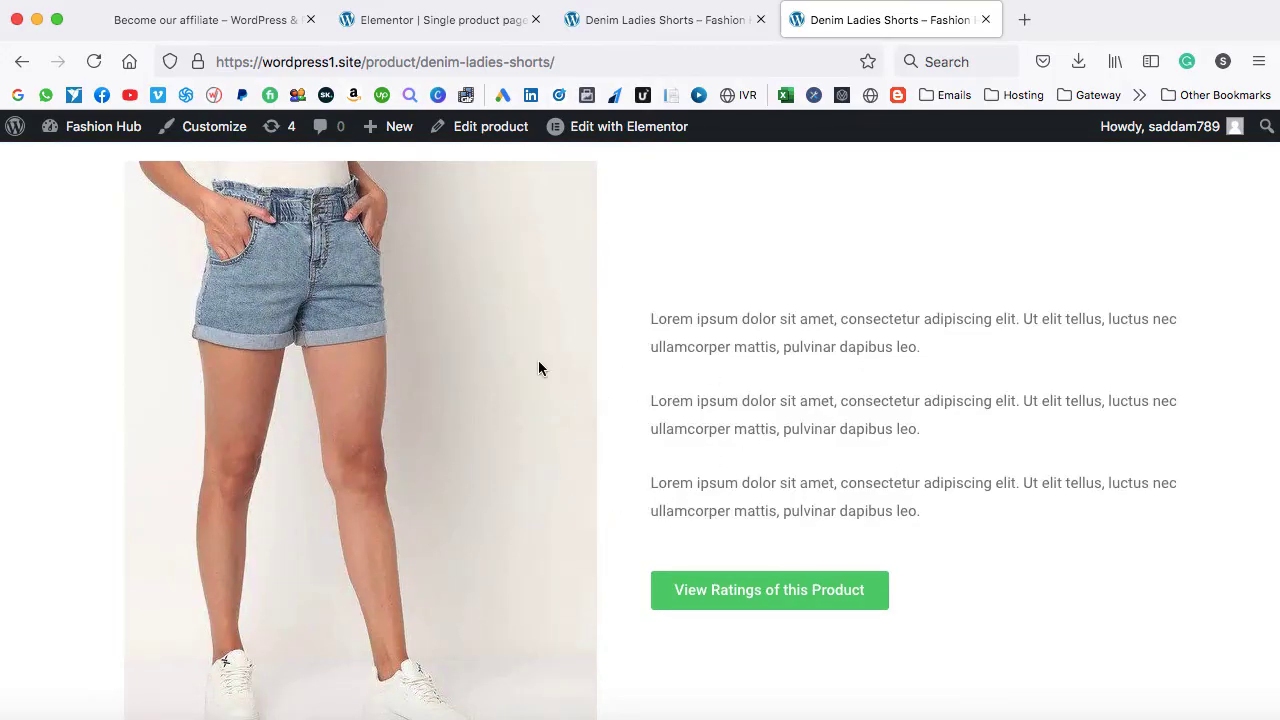
- Return to the template editor and duplicate the section with the denim shorts image, text and button
left_click(437, 24)
scroll(768, 315, "down", 4)
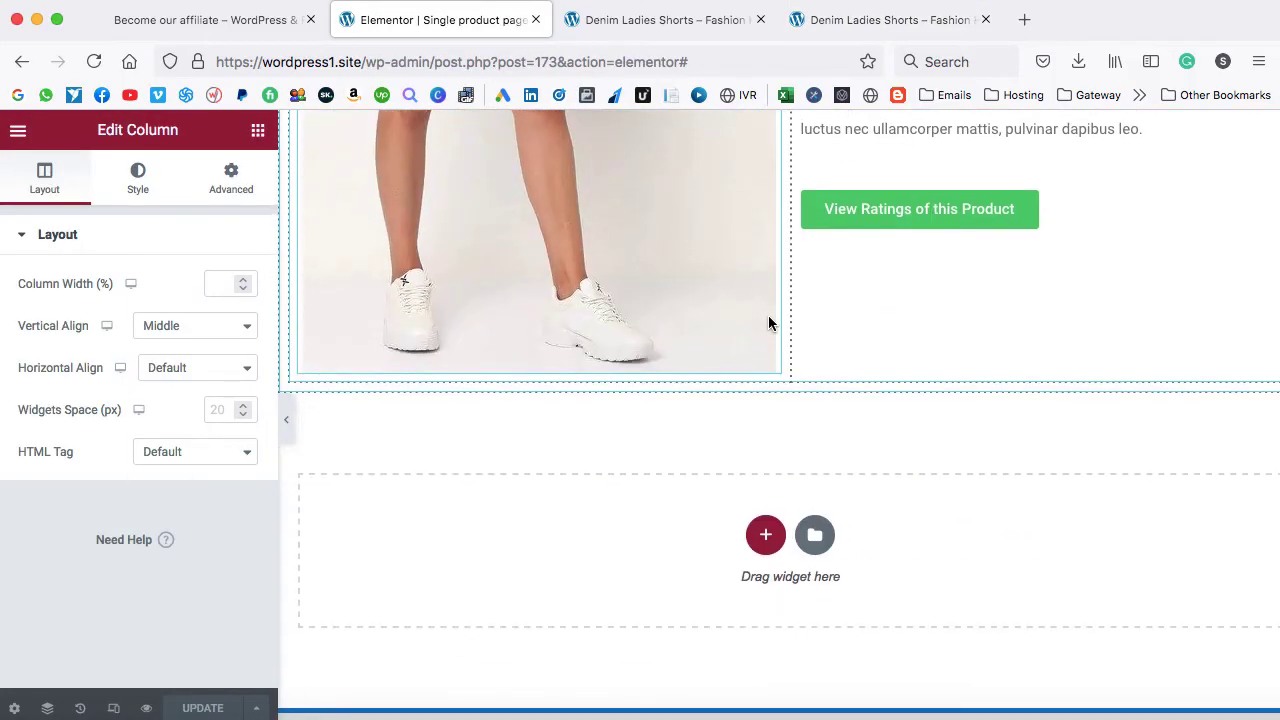
scroll(768, 315, "up", 4)
scroll(768, 322, "up", 2)
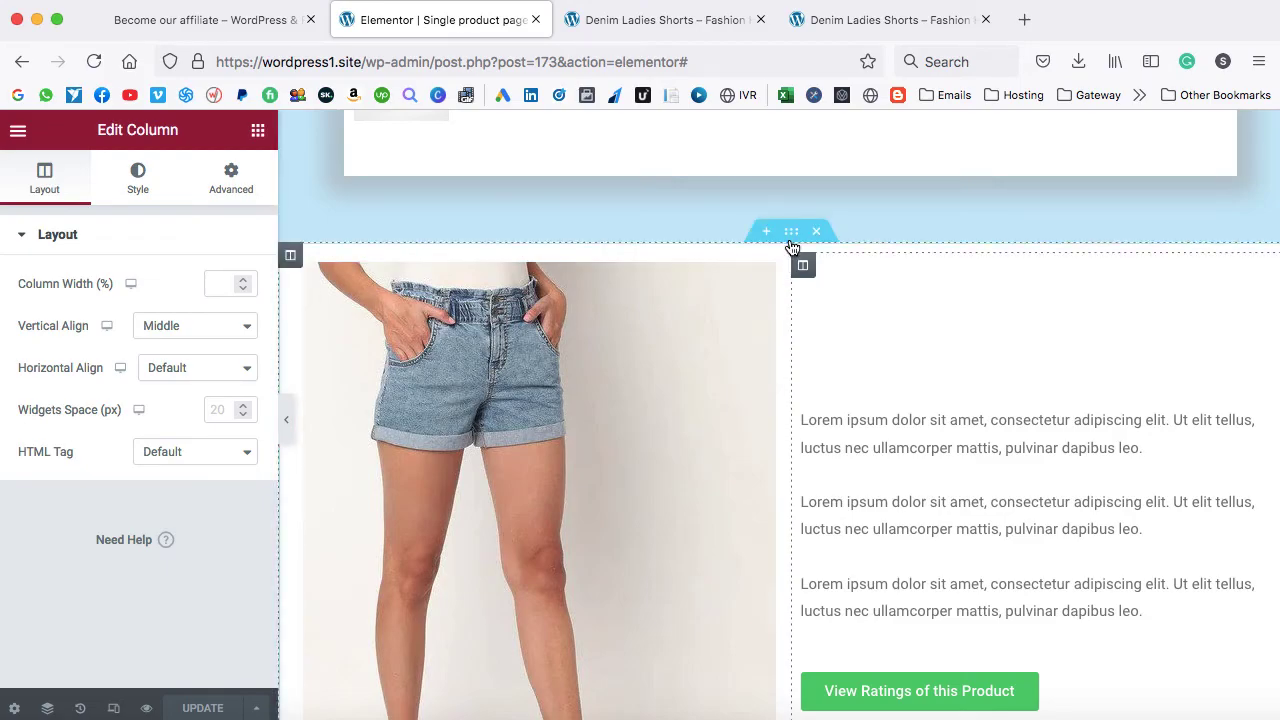
right_click(791, 238)
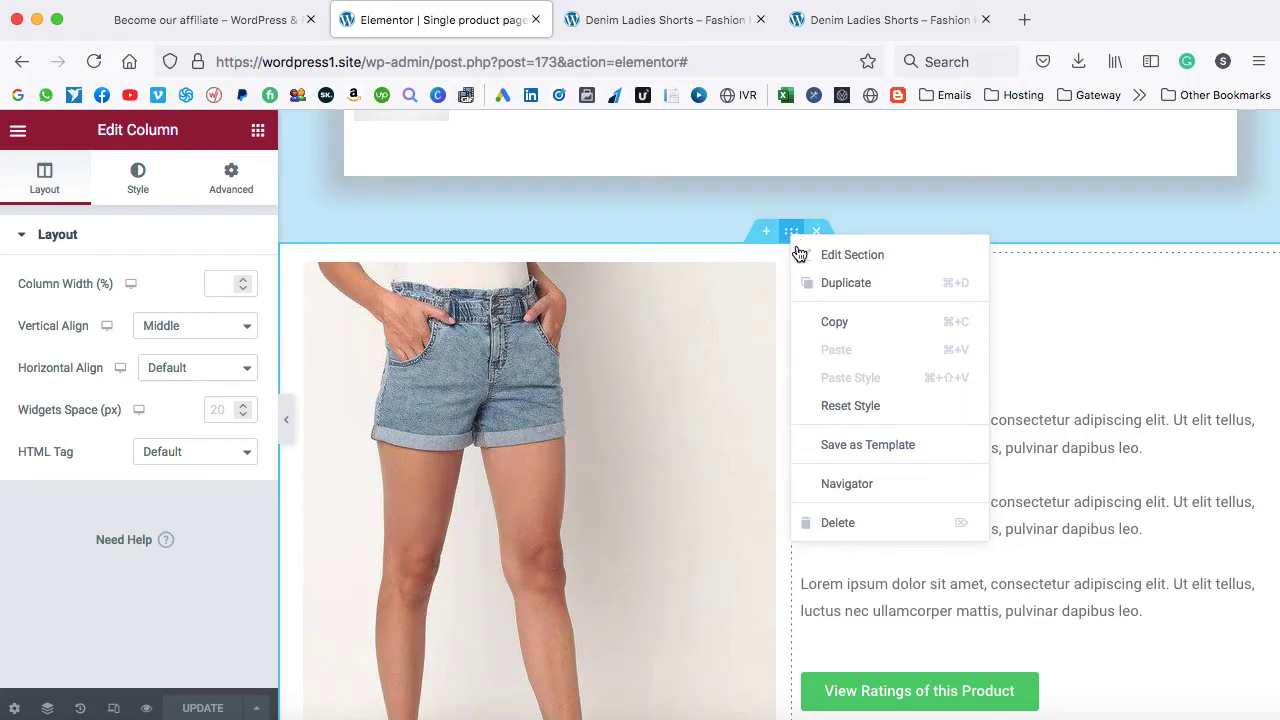
left_click(827, 283)
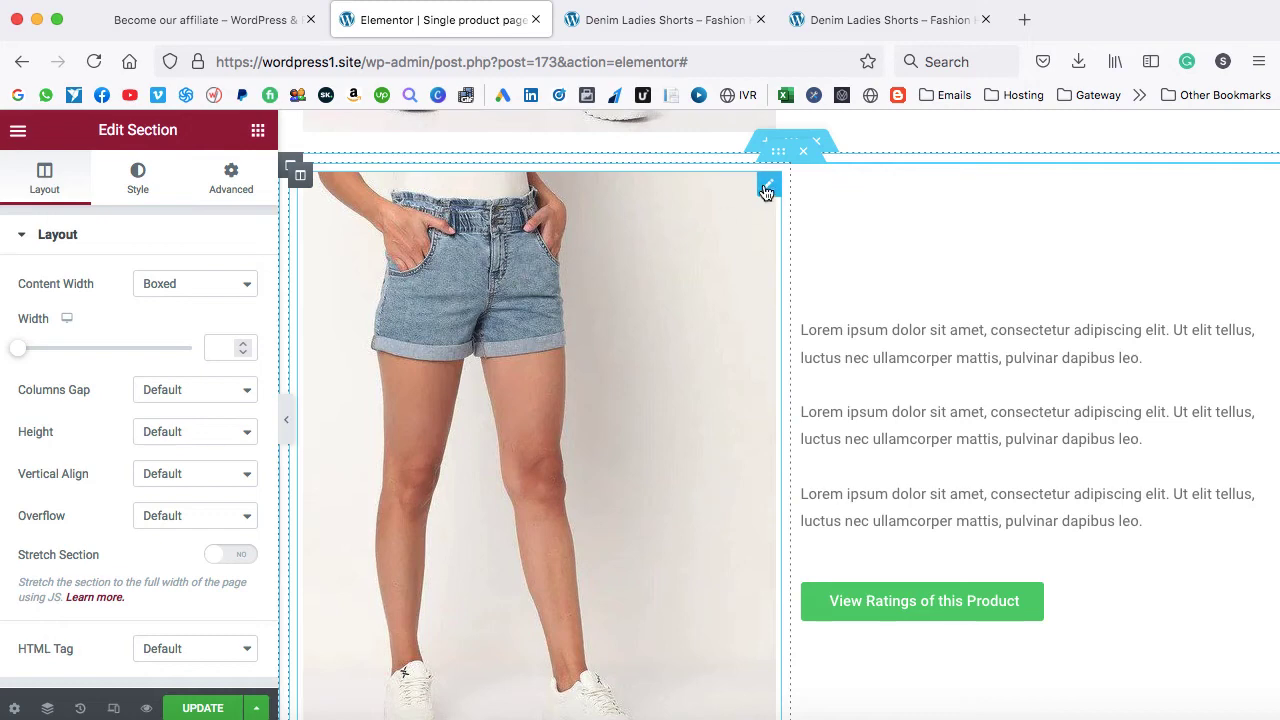
- Replace the denim shorts image in the duplicated section with the newly uploaded tees.jpg
right_click(766, 192)
left_click(780, 207)
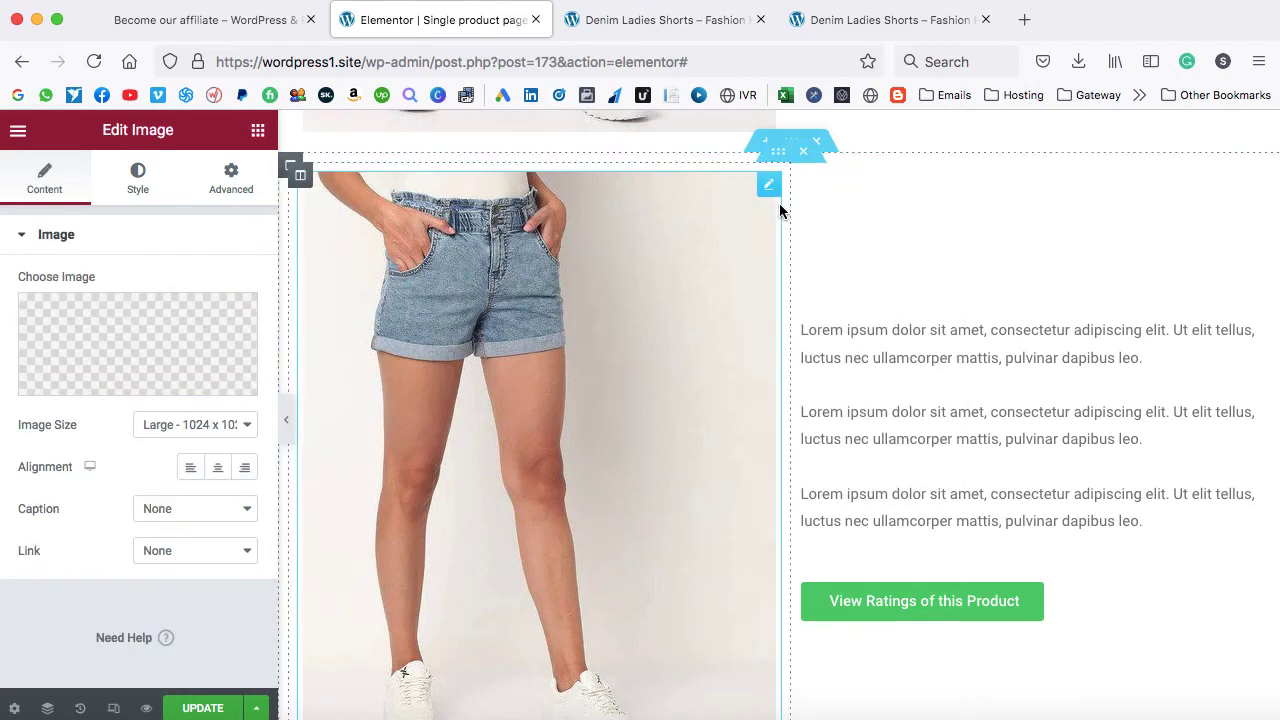
left_click(158, 322)
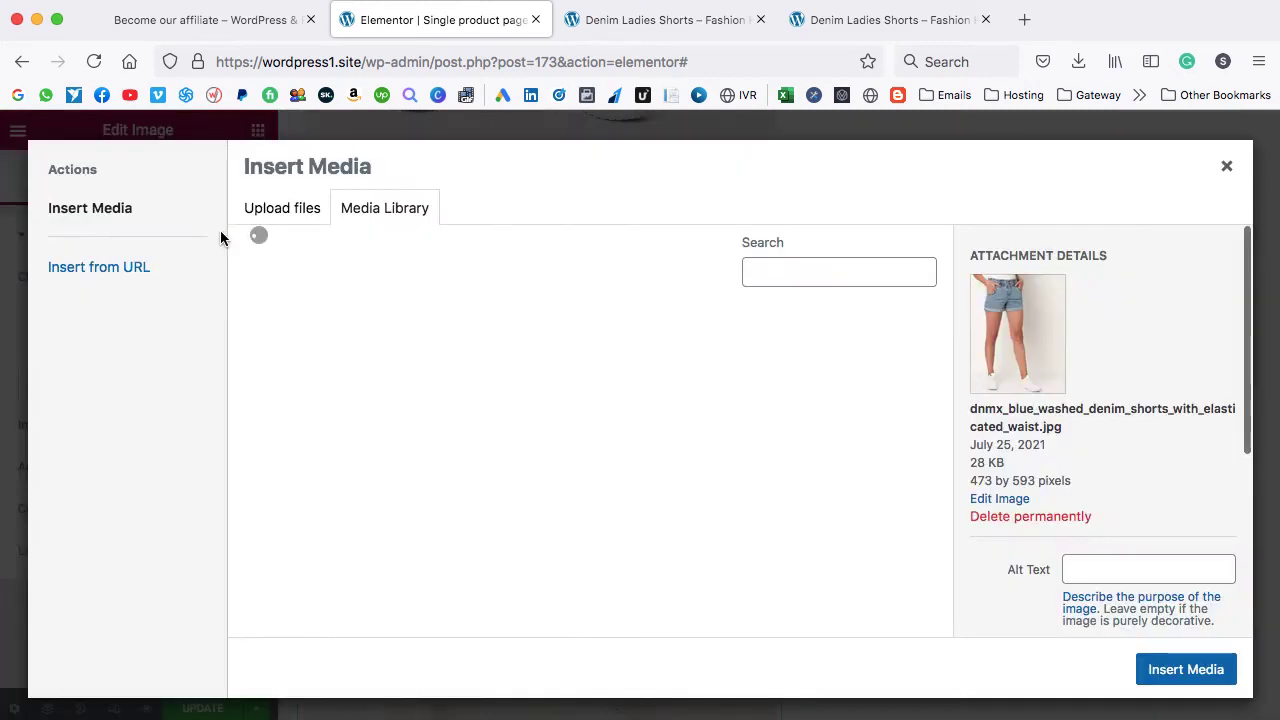
left_click(257, 213)
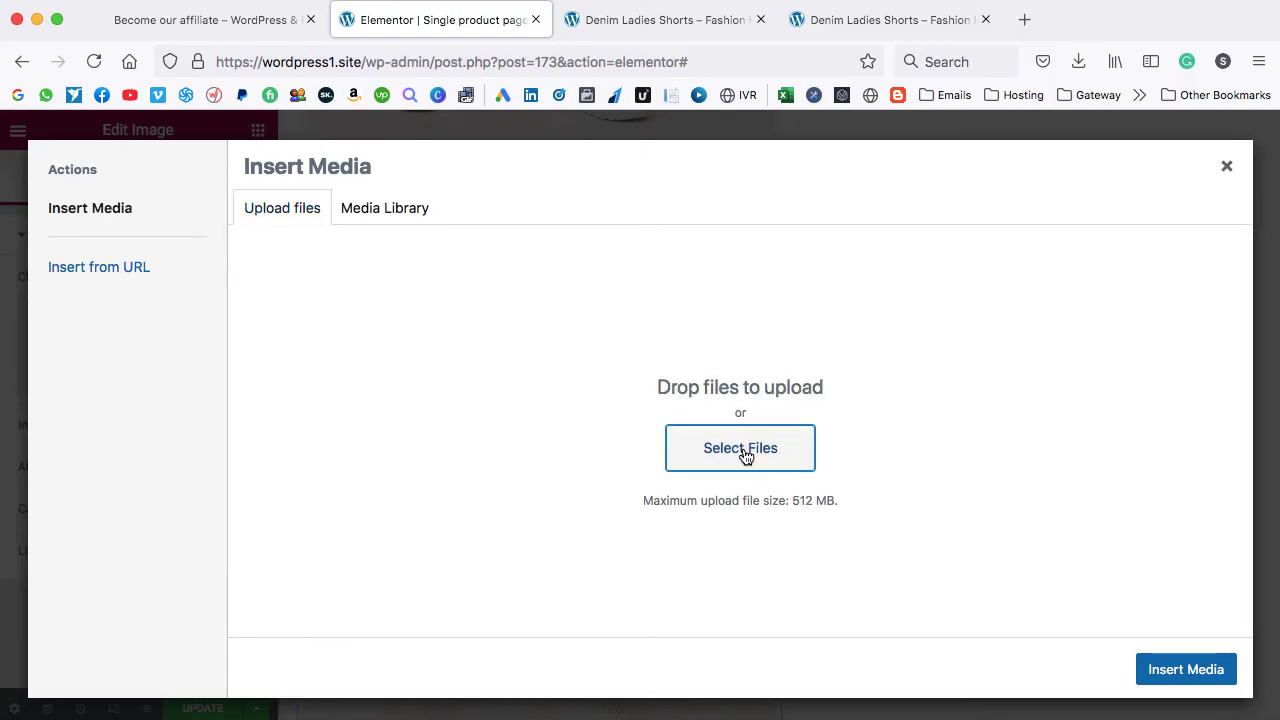
left_click(743, 447)
double_click(501, 32)
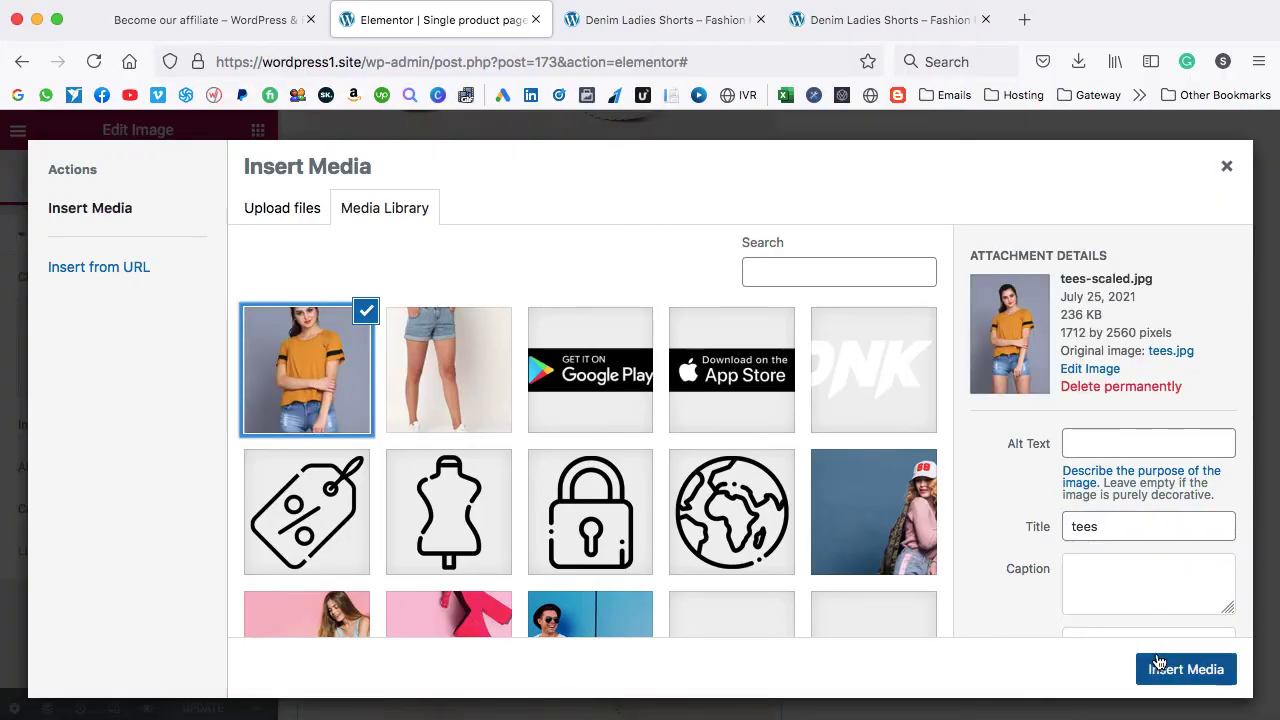
left_click(1168, 670)
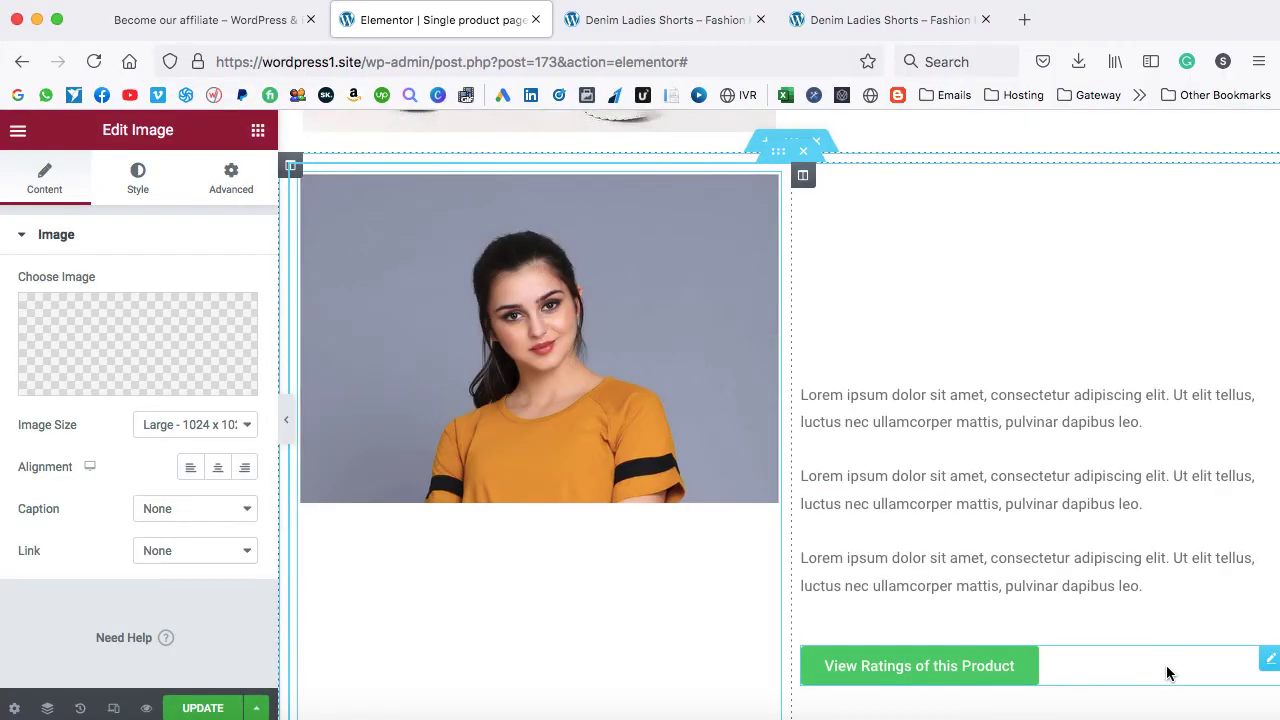
- Add a heading above the duplicated section's text and set its title to "Add Yellow Tees to your Shorts"
left_click(1000, 600)
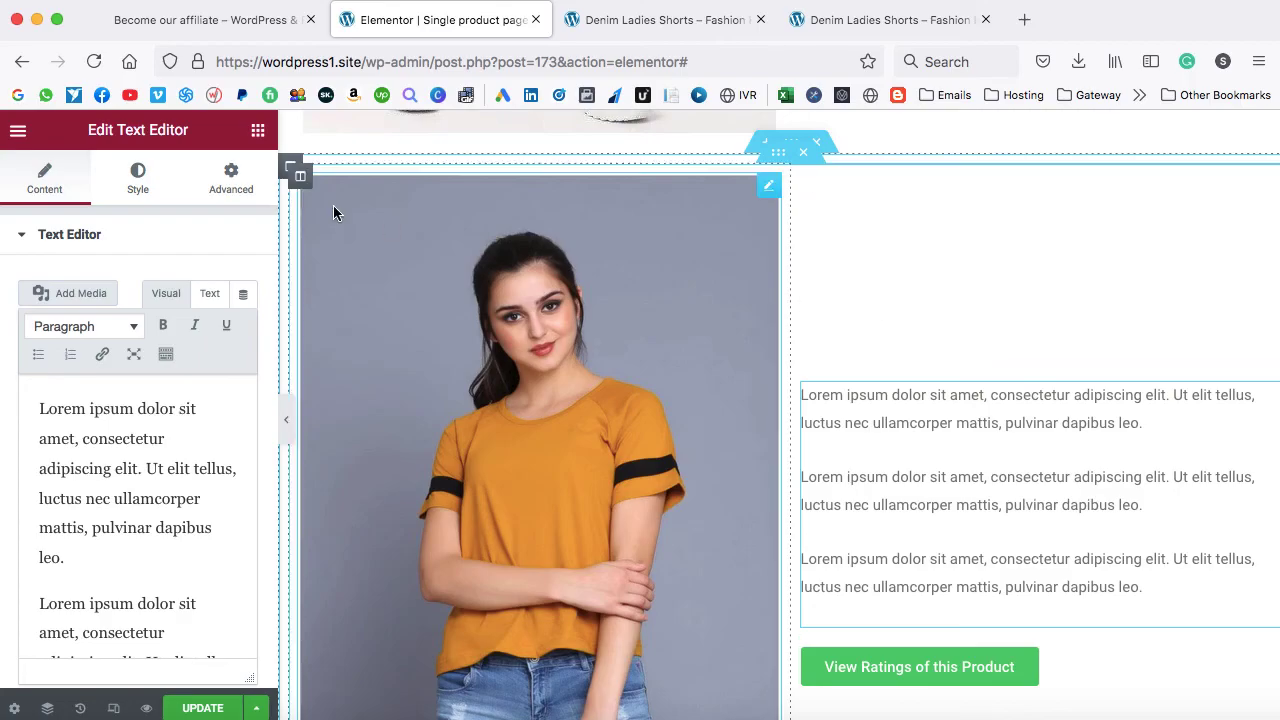
left_click(258, 131)
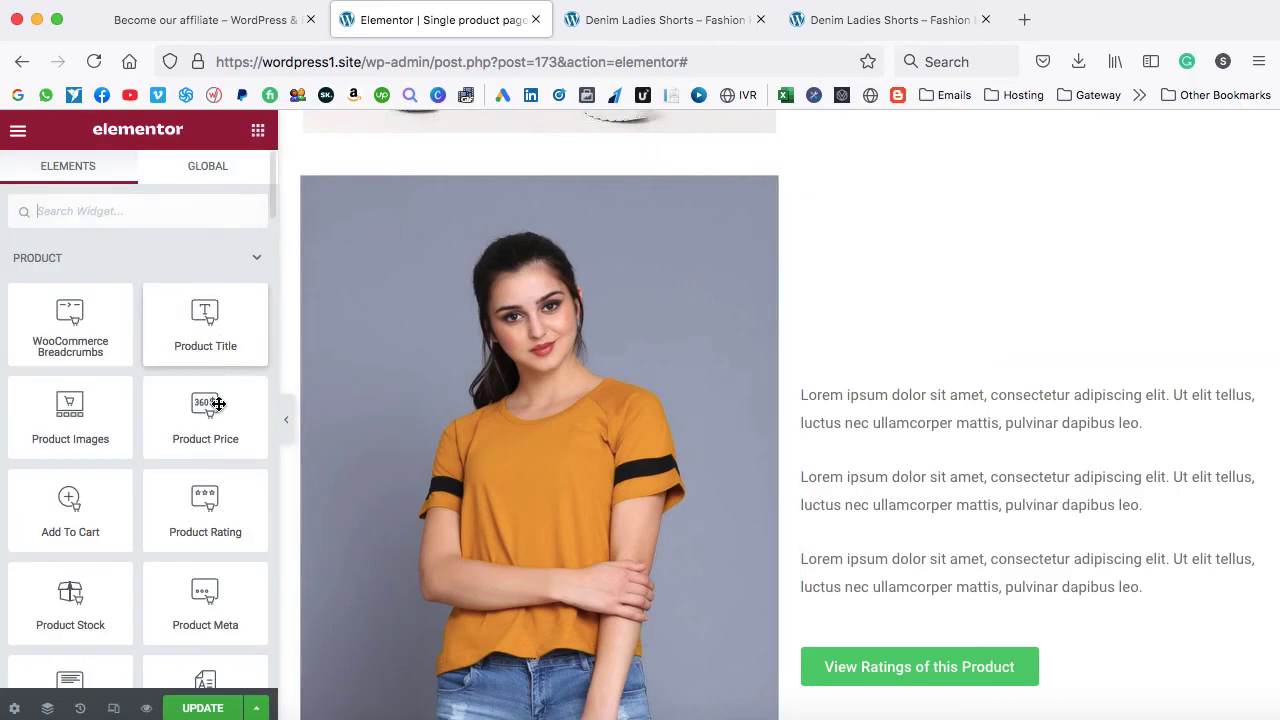
scroll(214, 477, "down", 6)
scroll(214, 477, "down", 5)
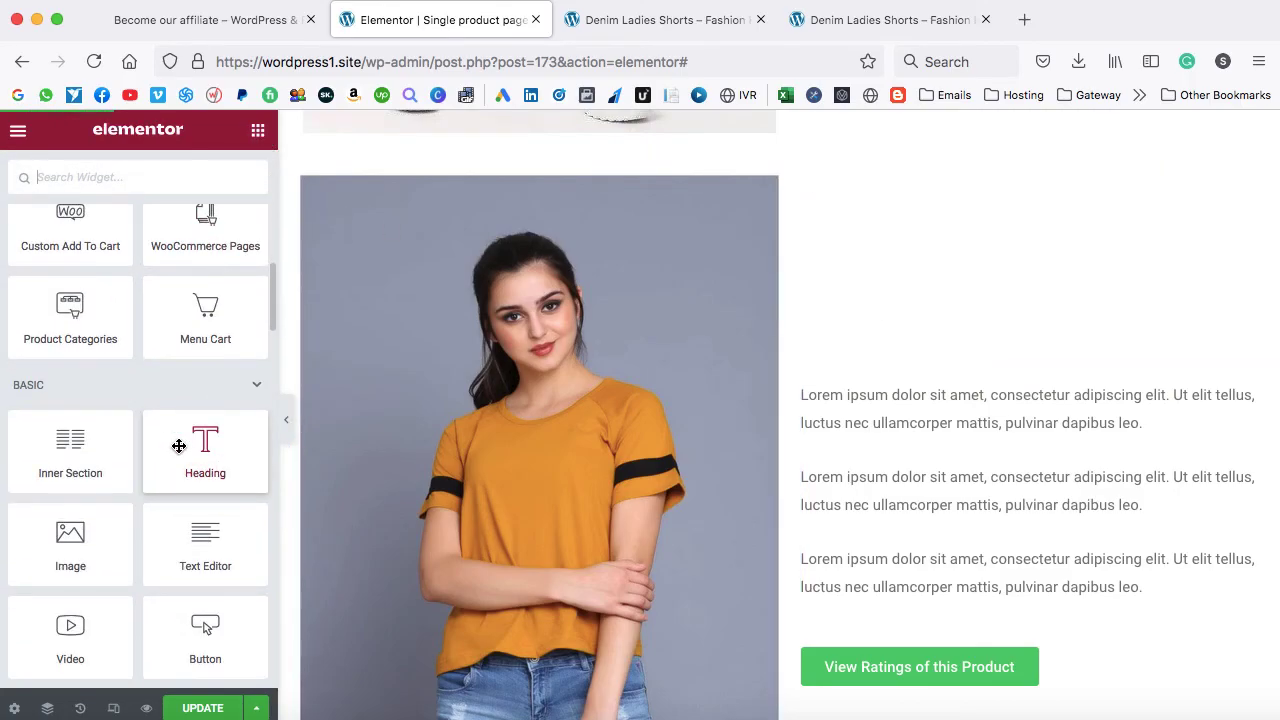
left_click_drag(178, 446, 891, 394)
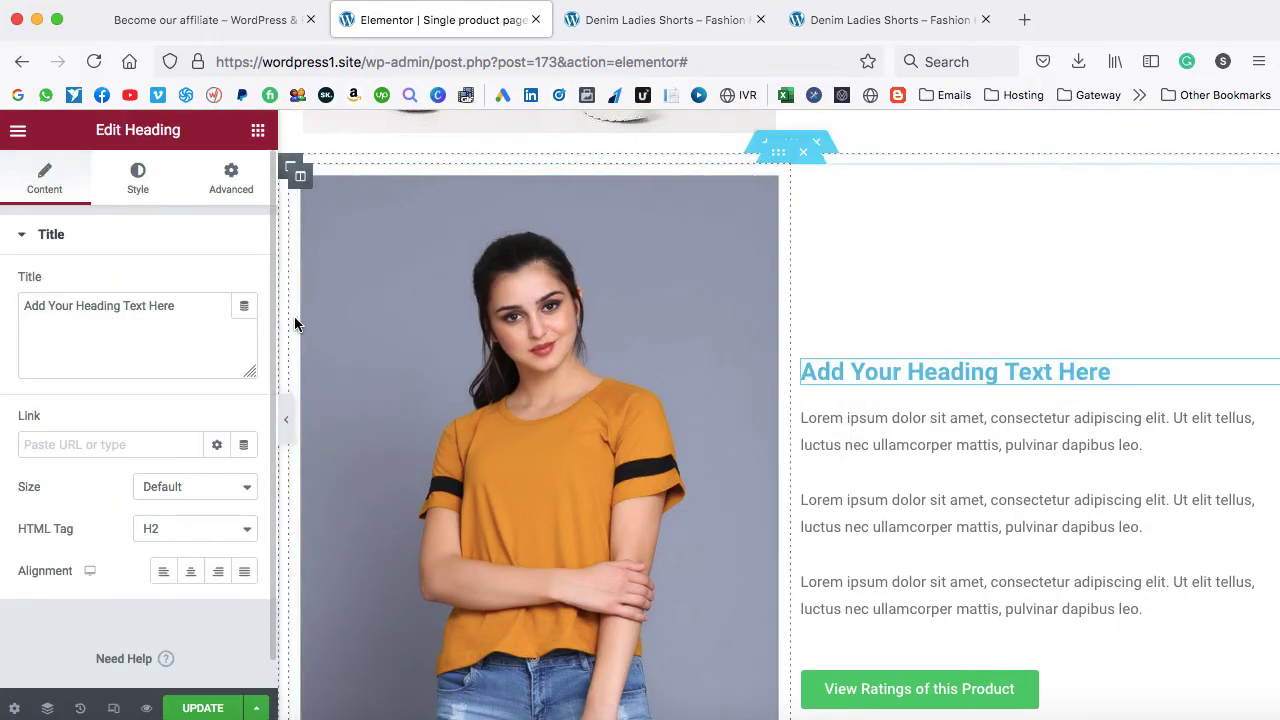
left_click_drag(189, 303, 14, 308)
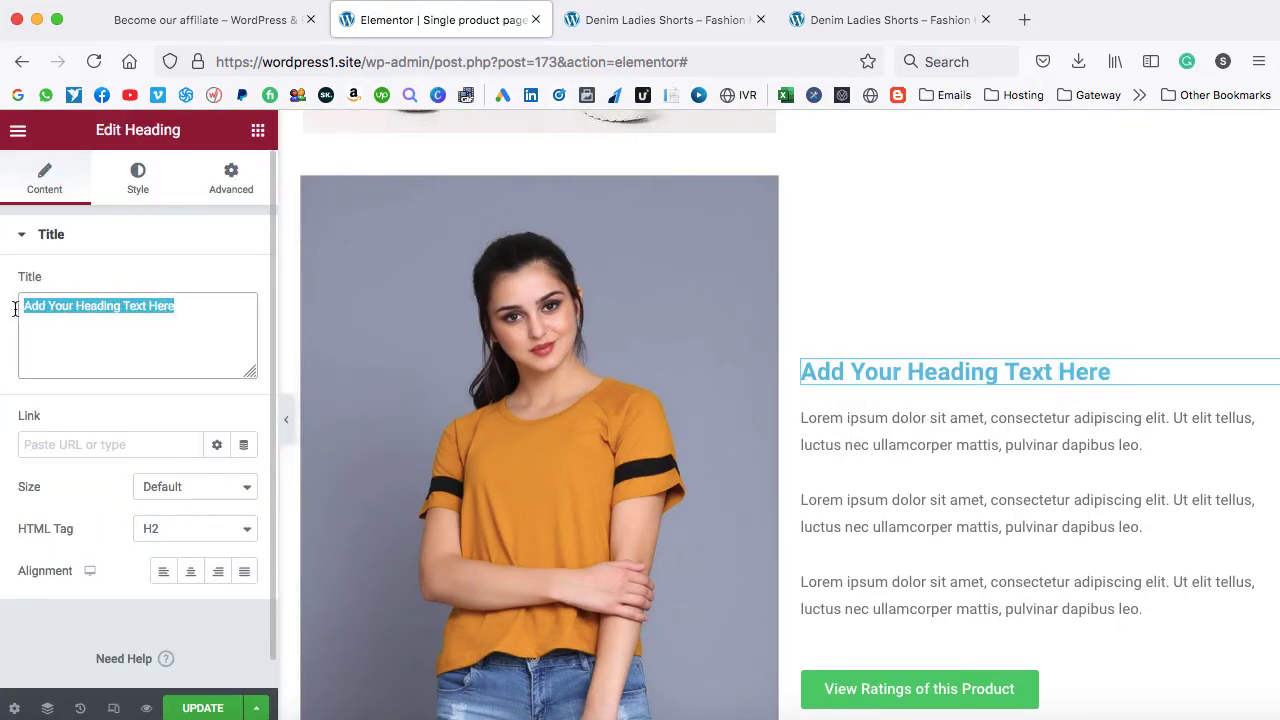
type("Add Yel")
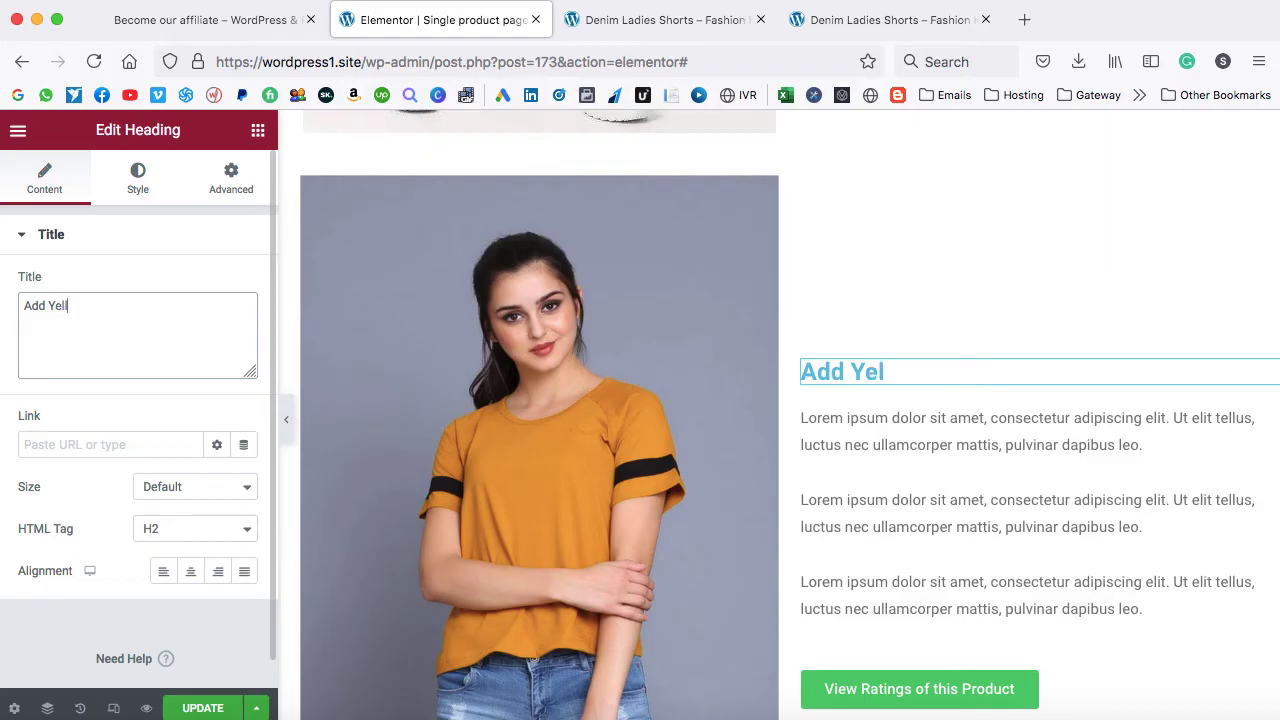
type("low Tees")
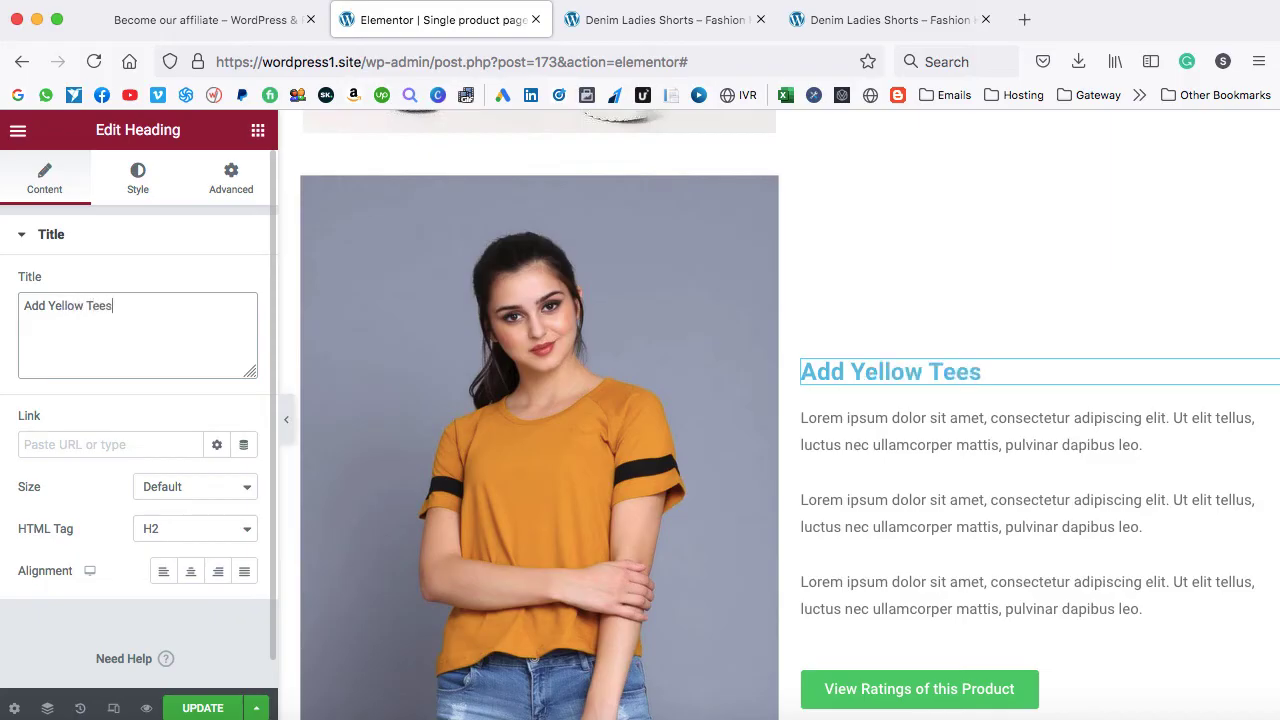
type(" to your Shorts")
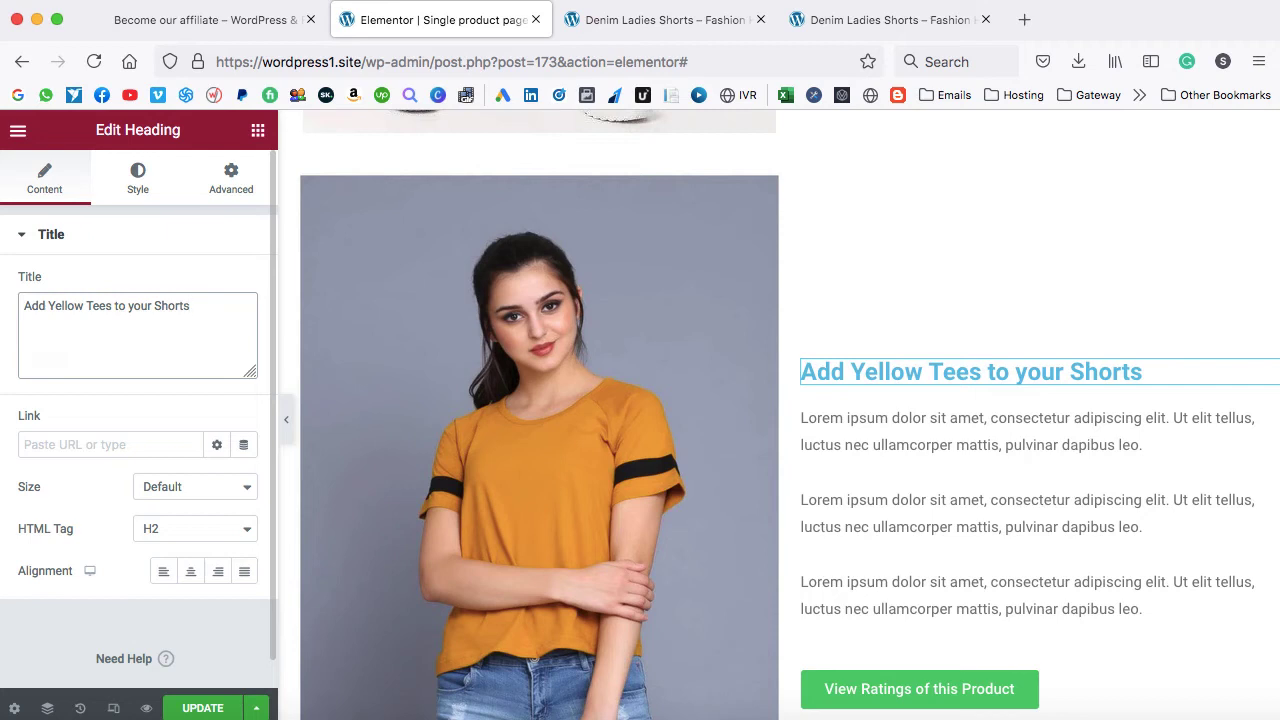
left_click(134, 186)
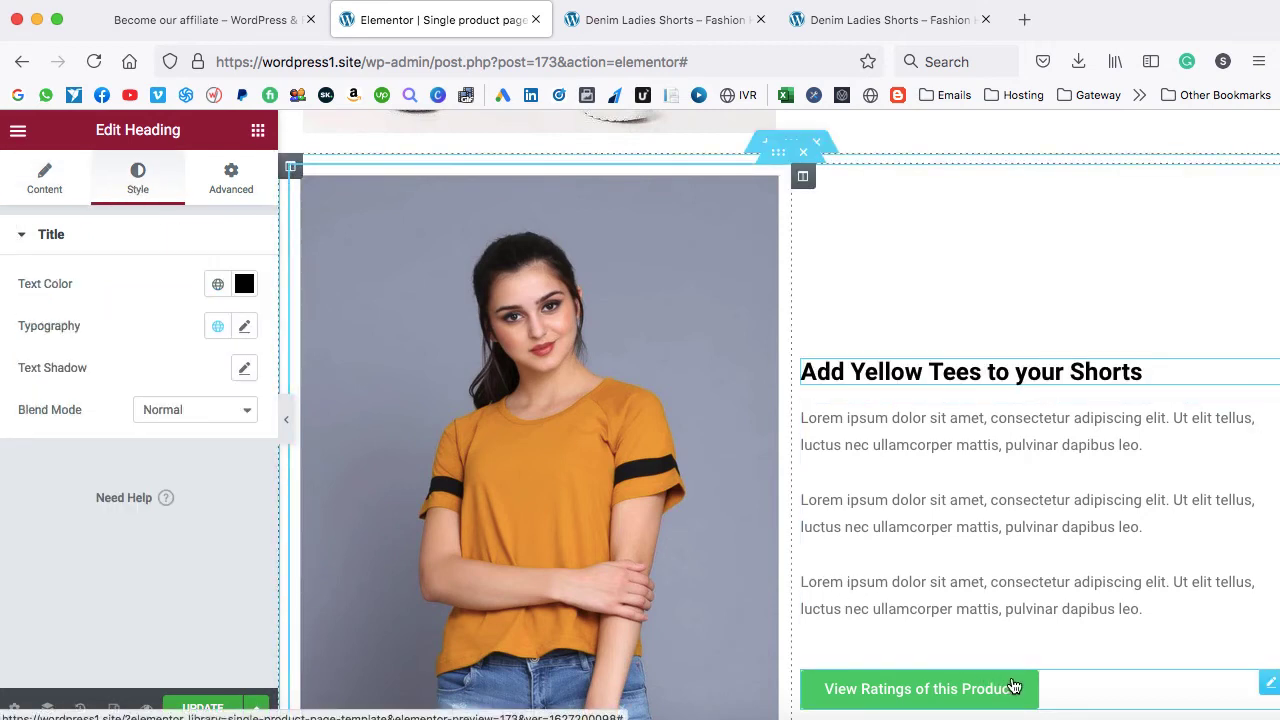
- Change the label of the button under the yellow tees text to "Add this tees to the cart"
left_click(1013, 686)
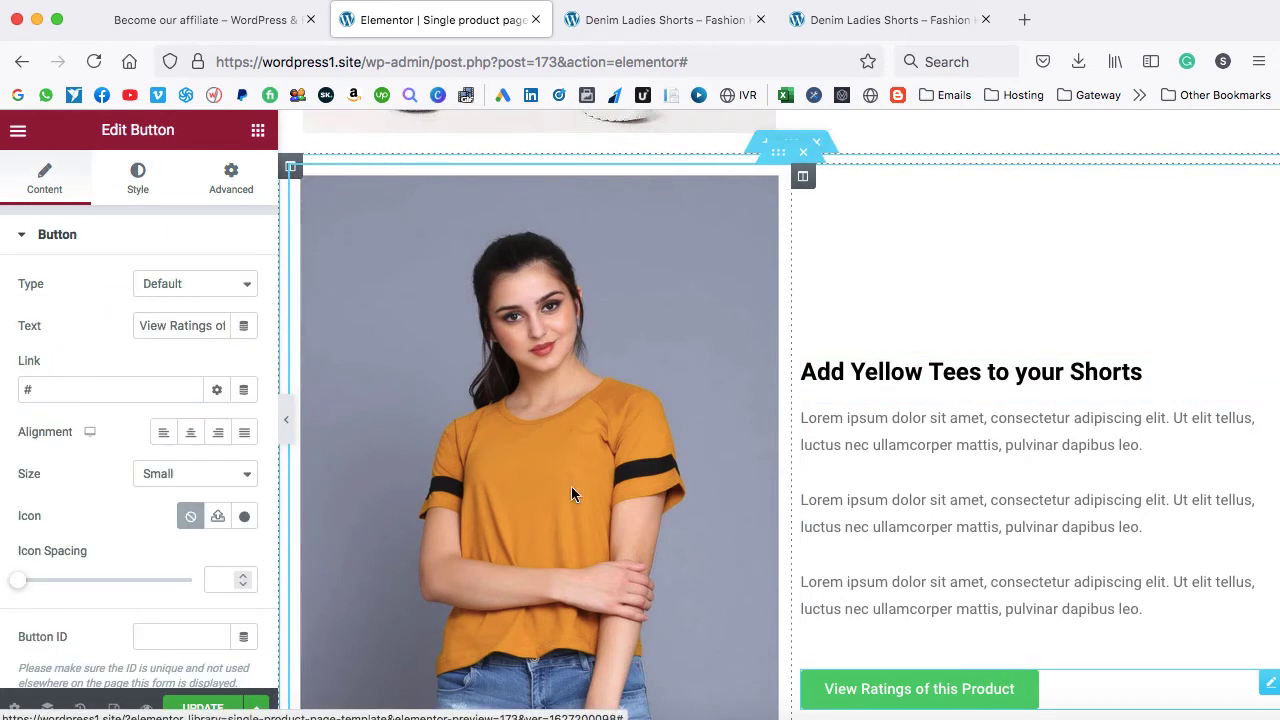
triple_click(176, 326)
key("BackSpace")
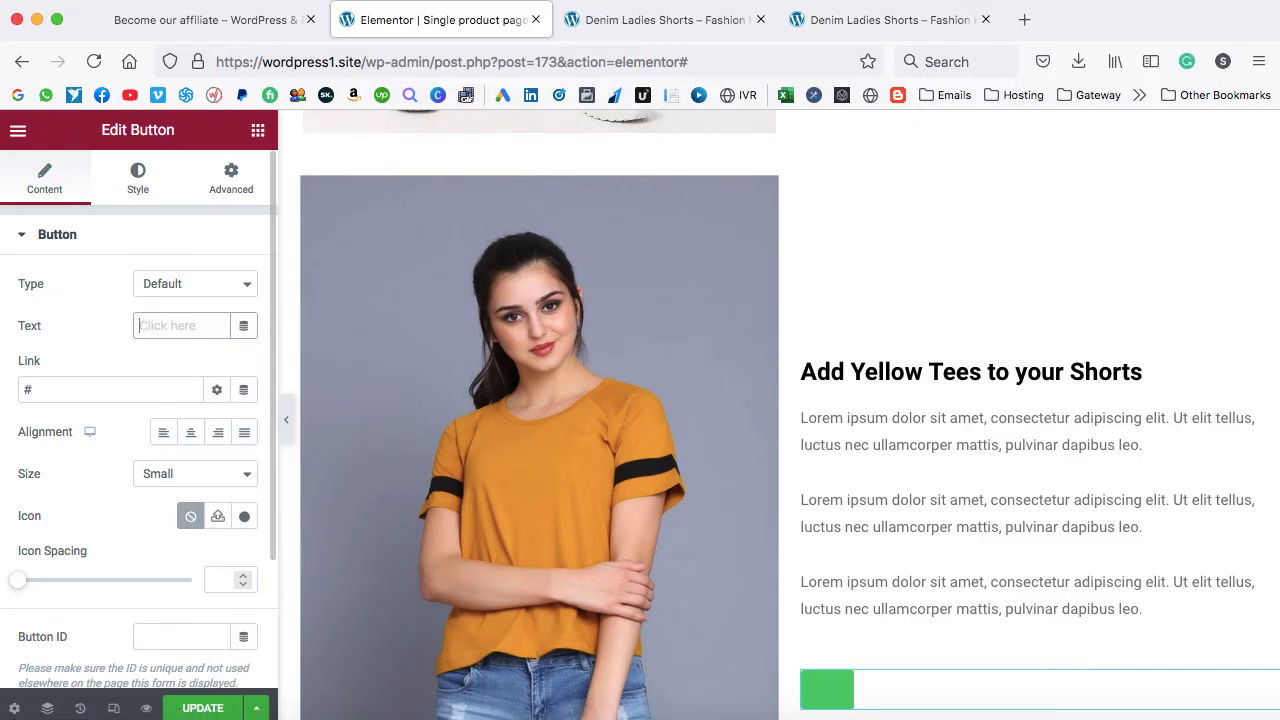
type("Add")
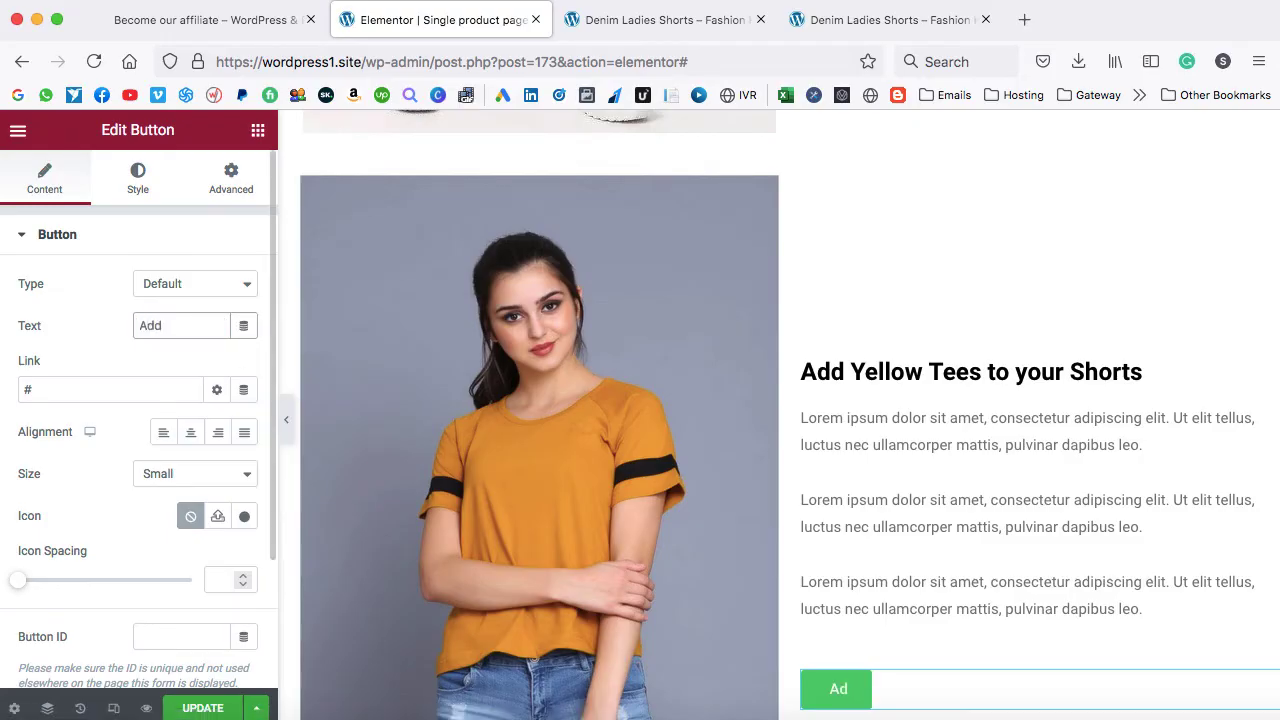
type(" this tees to the cart")
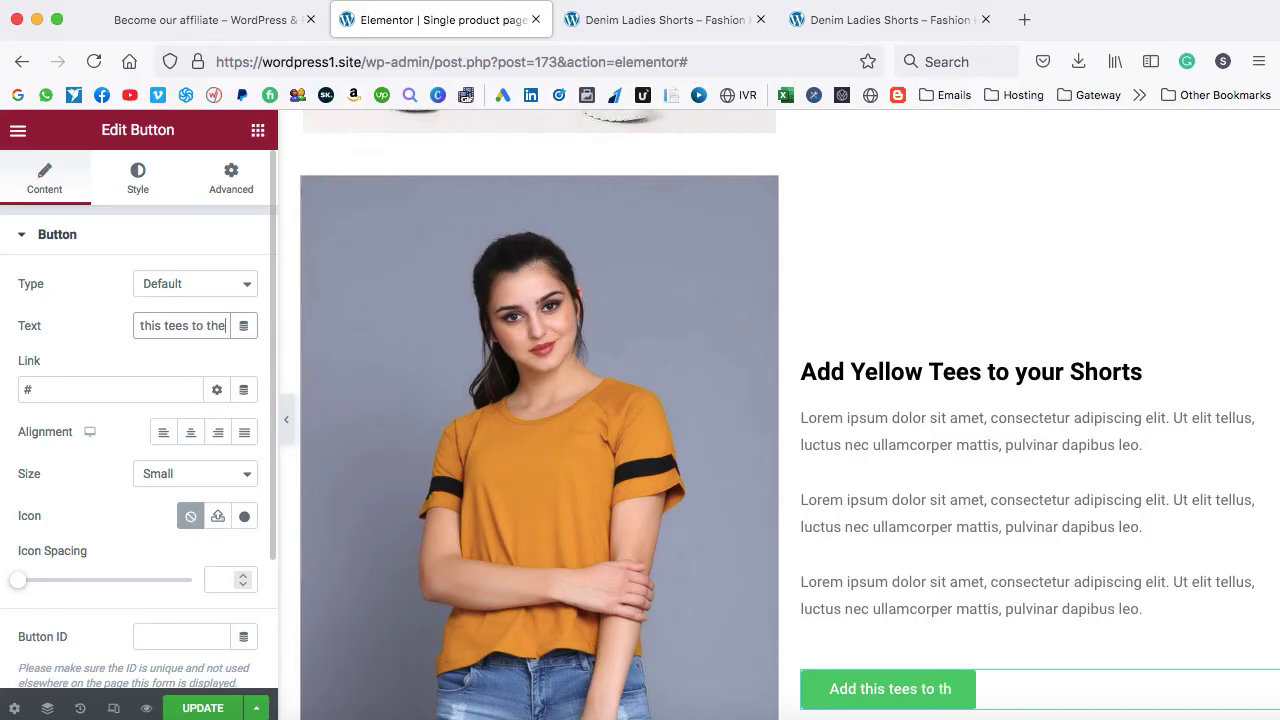
left_click(28, 391)
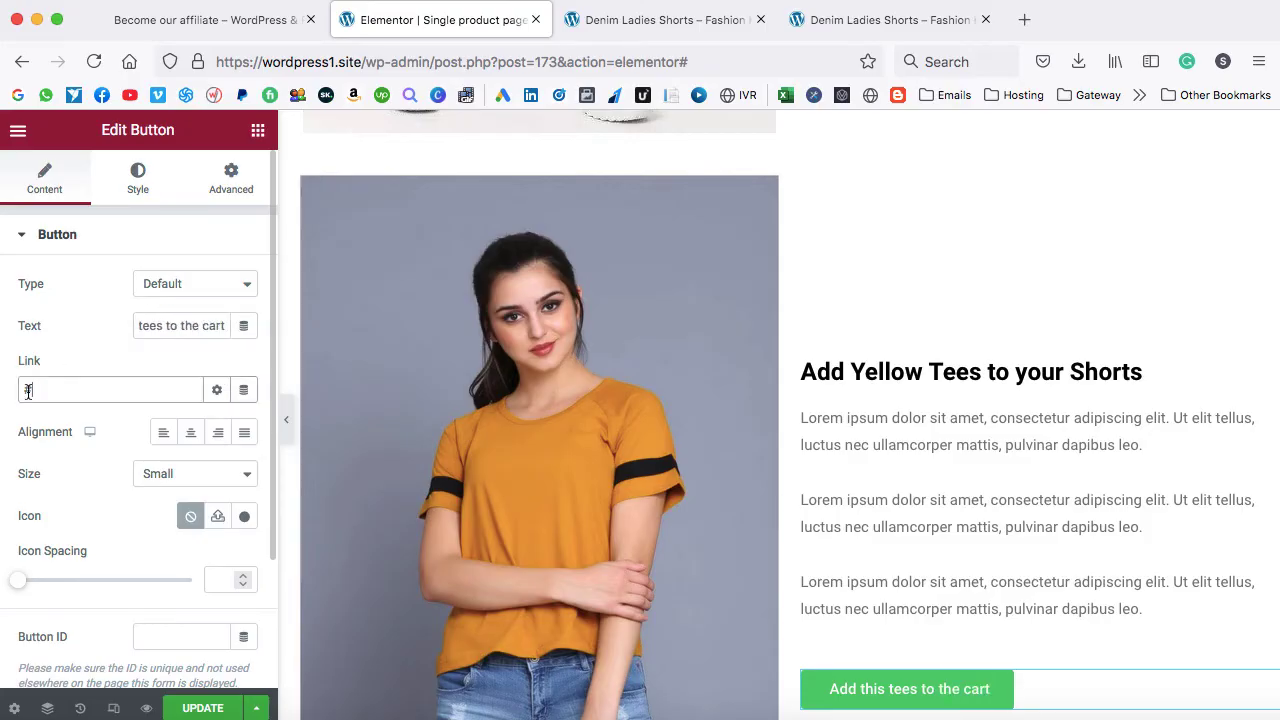
double_click(27, 390)
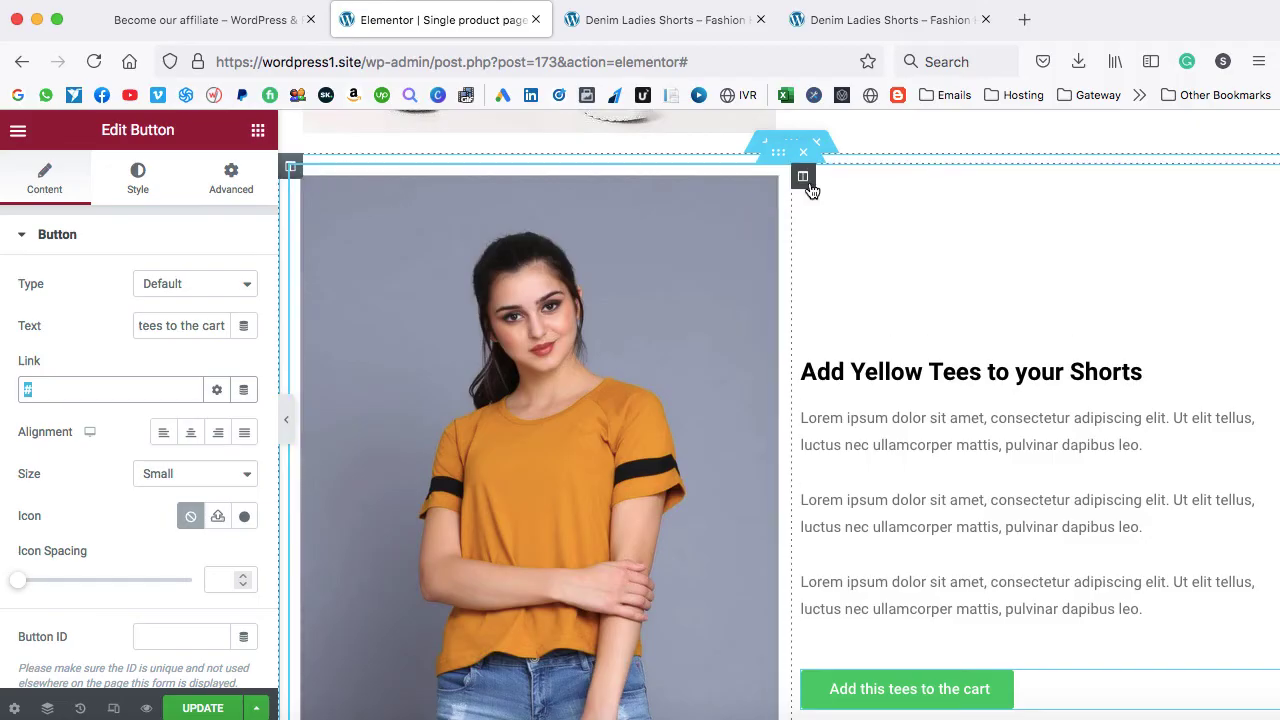
- Swap the tees section's columns so the text precedes the image, and reload the live Denim Ladies Shorts page to review it
left_click(806, 177)
left_click_drag(806, 177, 379, 235)
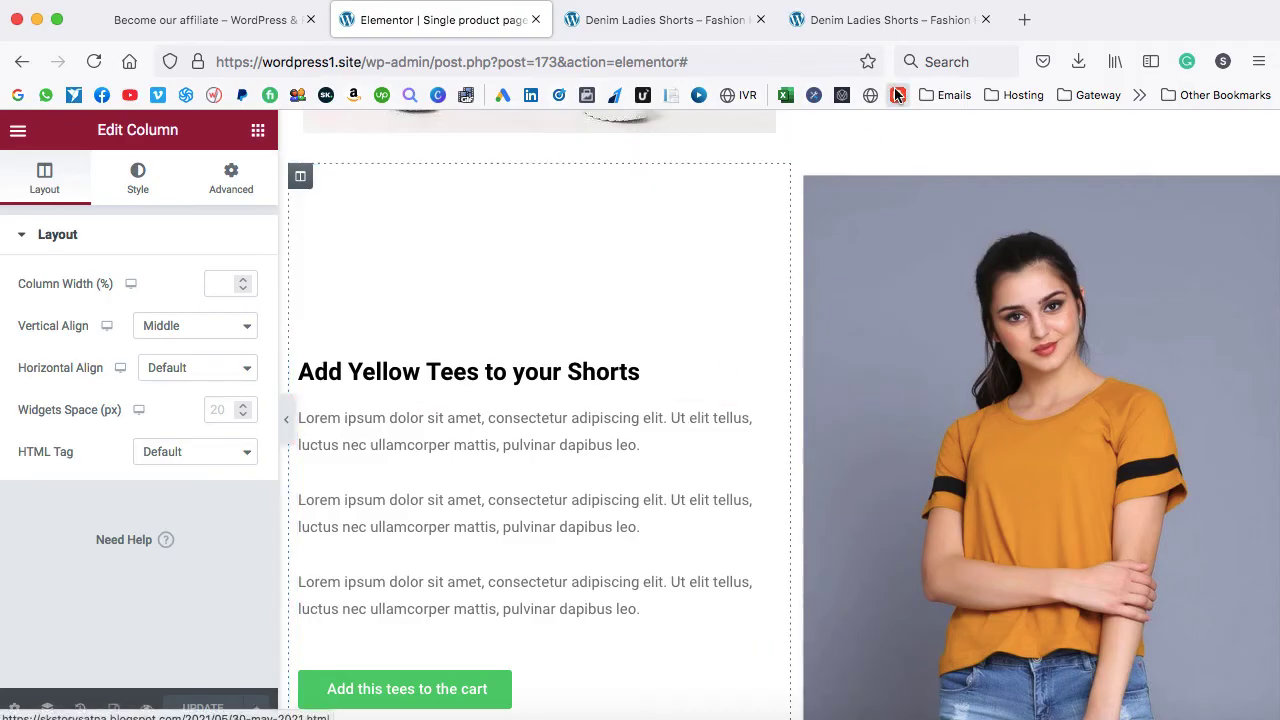
left_click(877, 24)
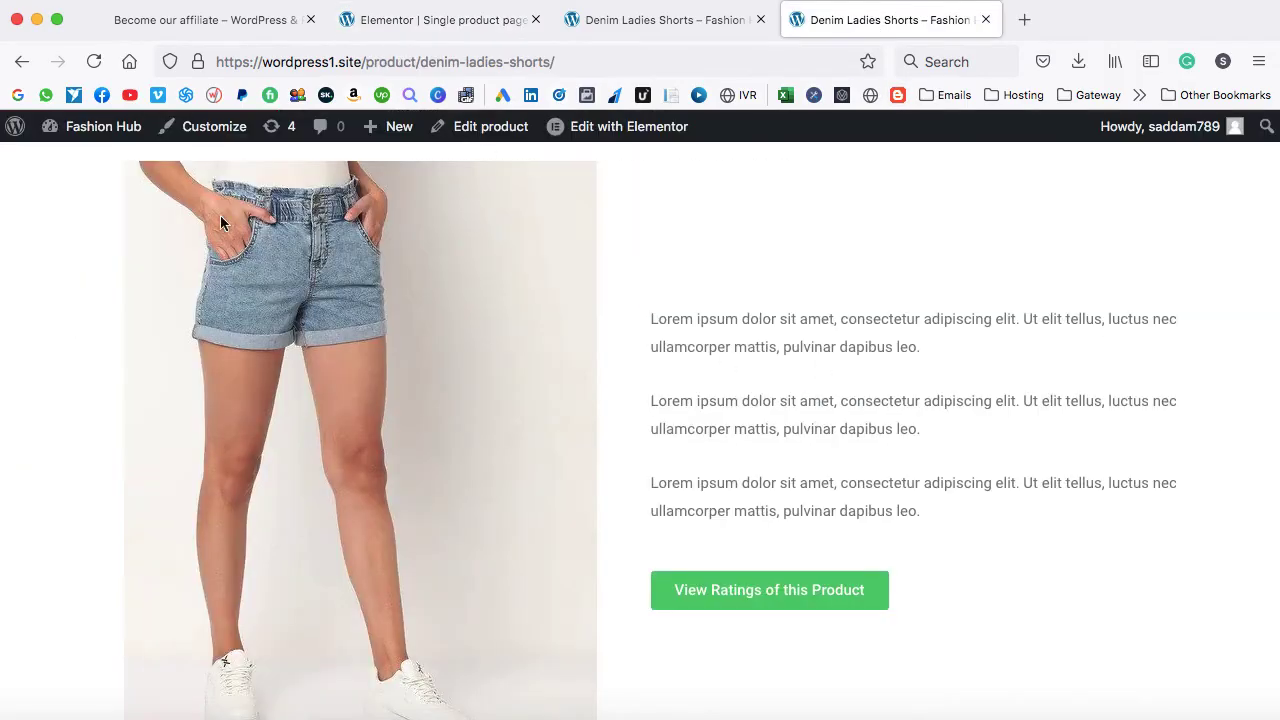
left_click(92, 62)
scroll(671, 390, "down", 8)
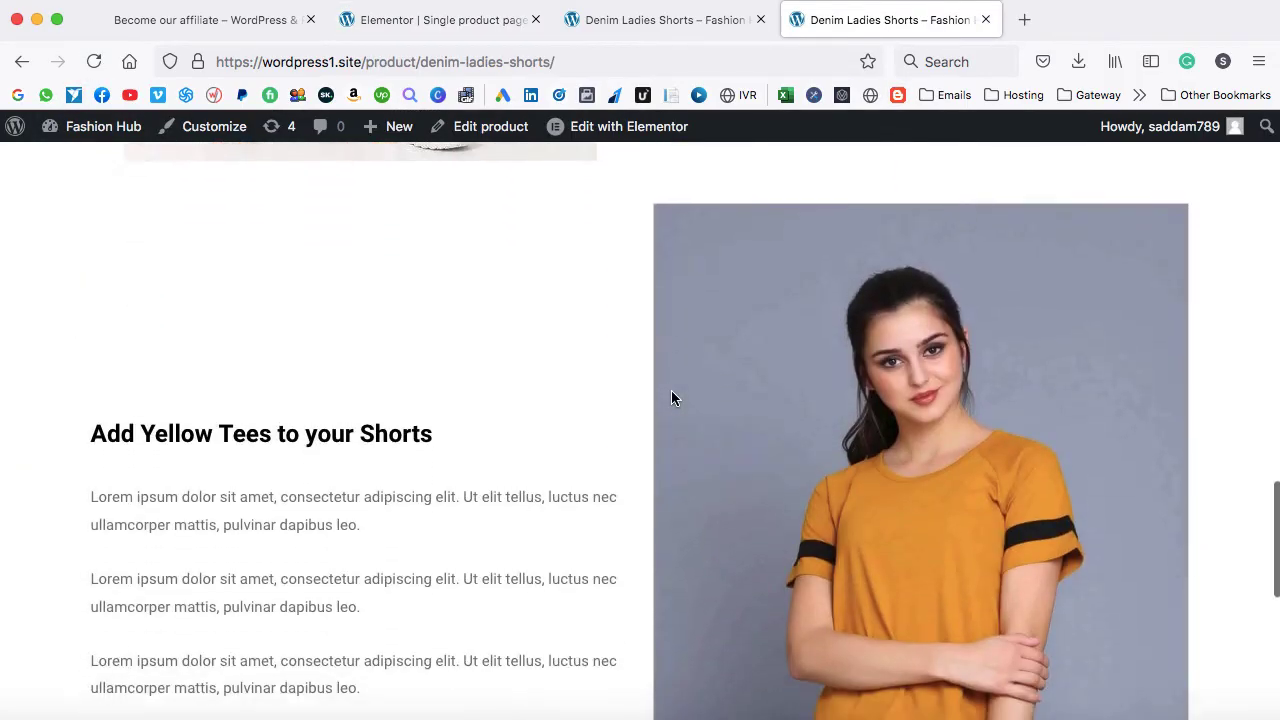
scroll(671, 398, "up", 10)
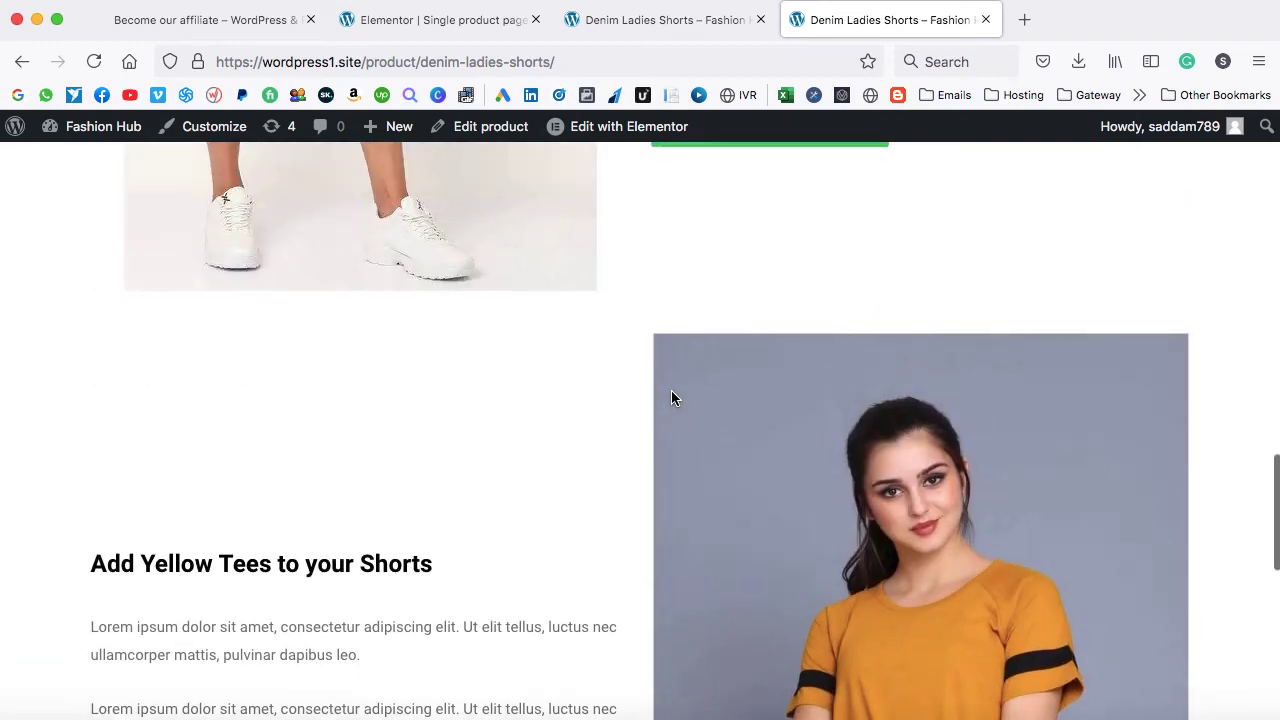
scroll(671, 398, "up", 10)
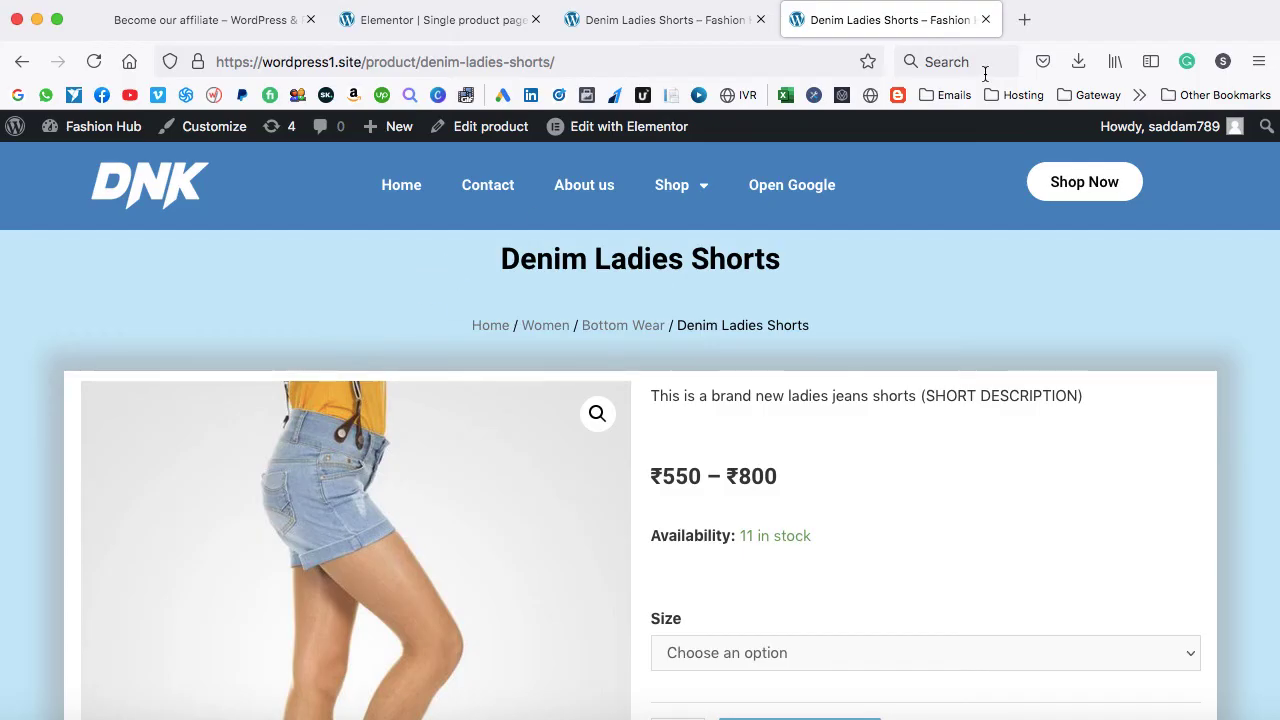
- Search Google Images for "background glitter wallpaper" in a new browser tab
left_click(1022, 19)
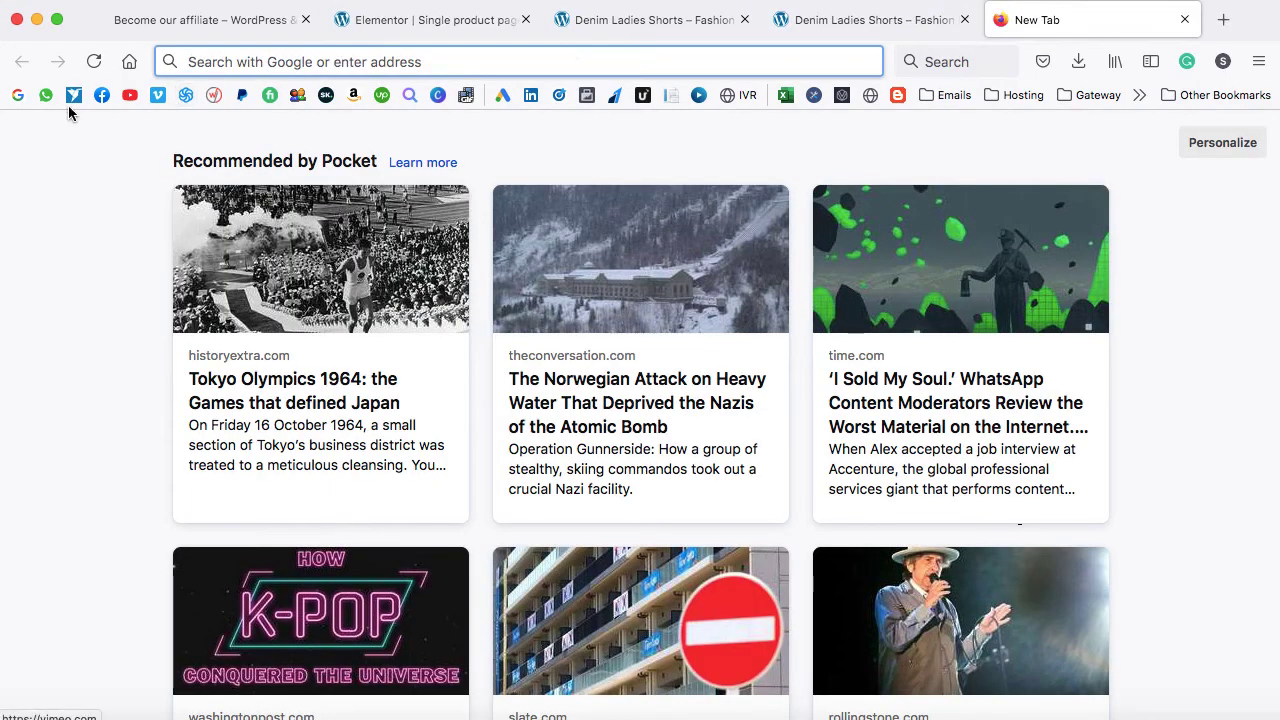
left_click(17, 95)
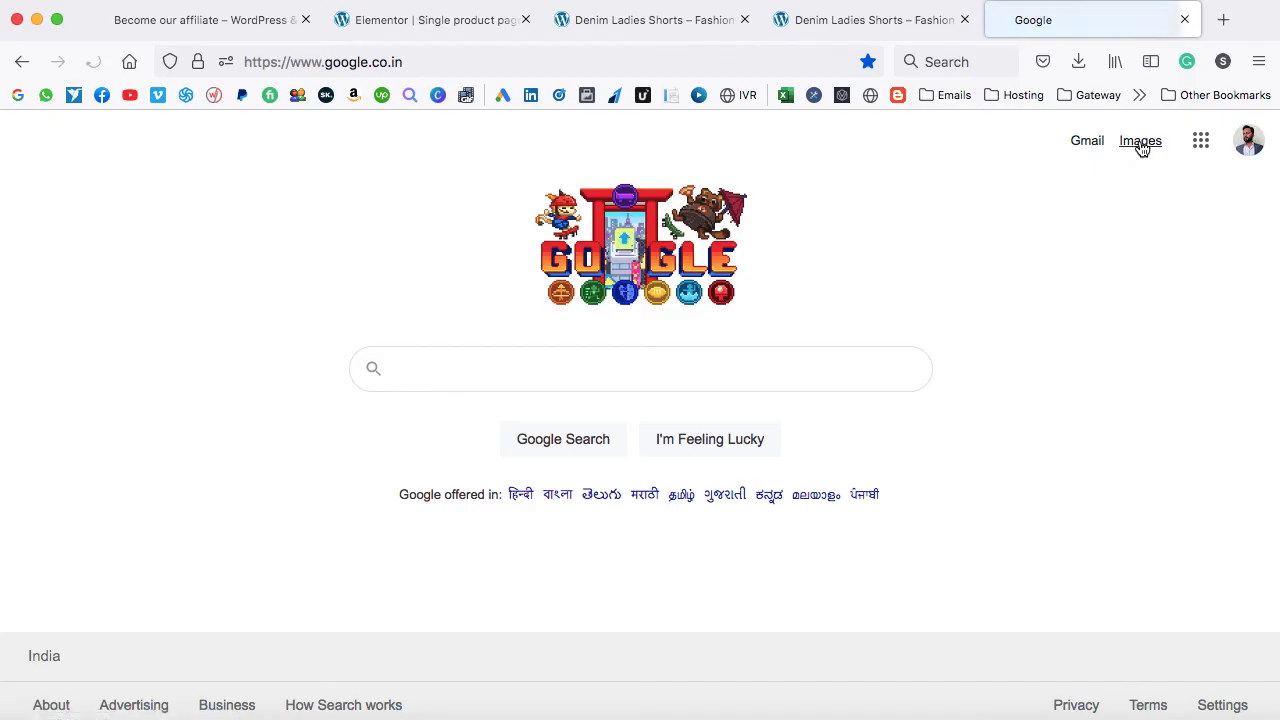
left_click(1140, 141)
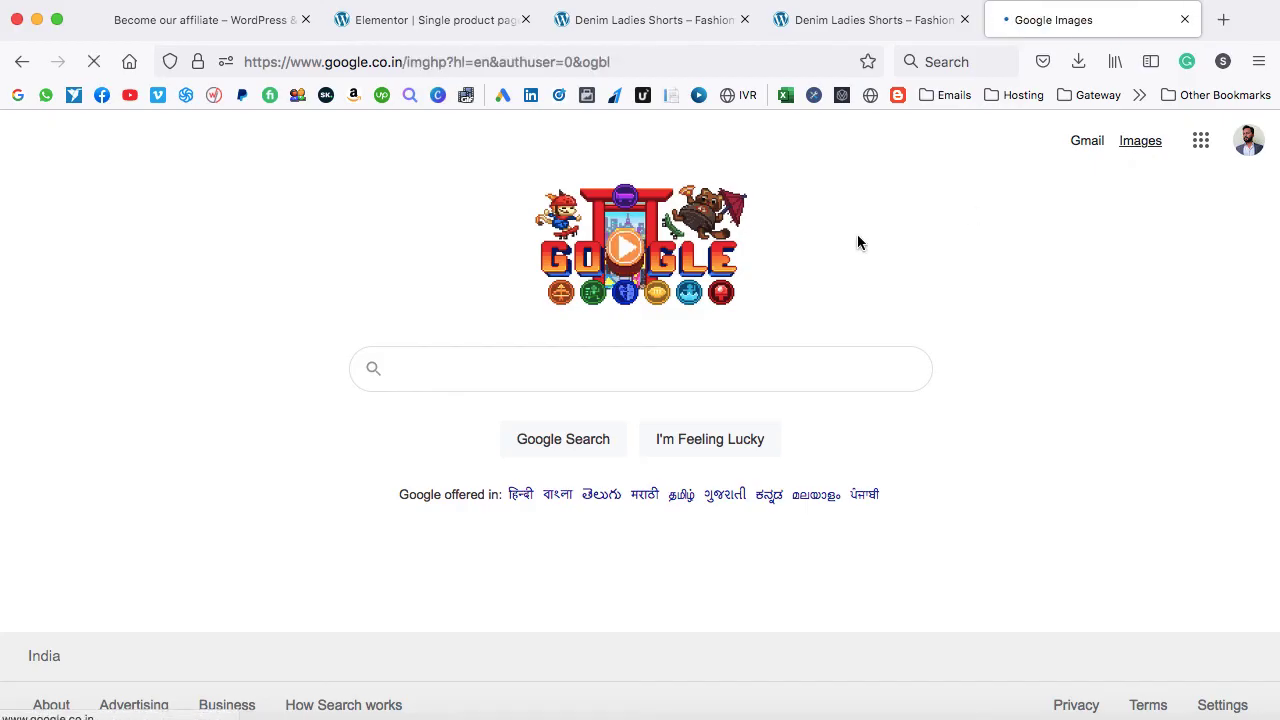
left_click(588, 395)
type("background ")
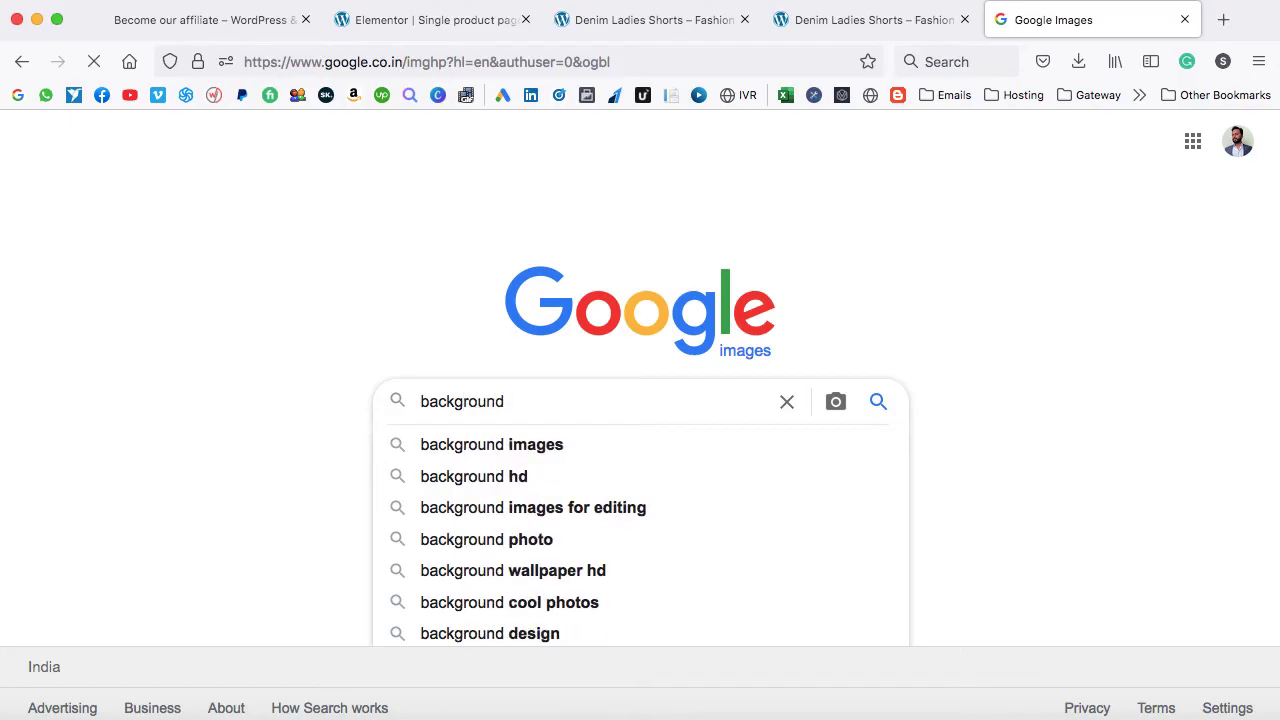
type("glit")
type("ter")
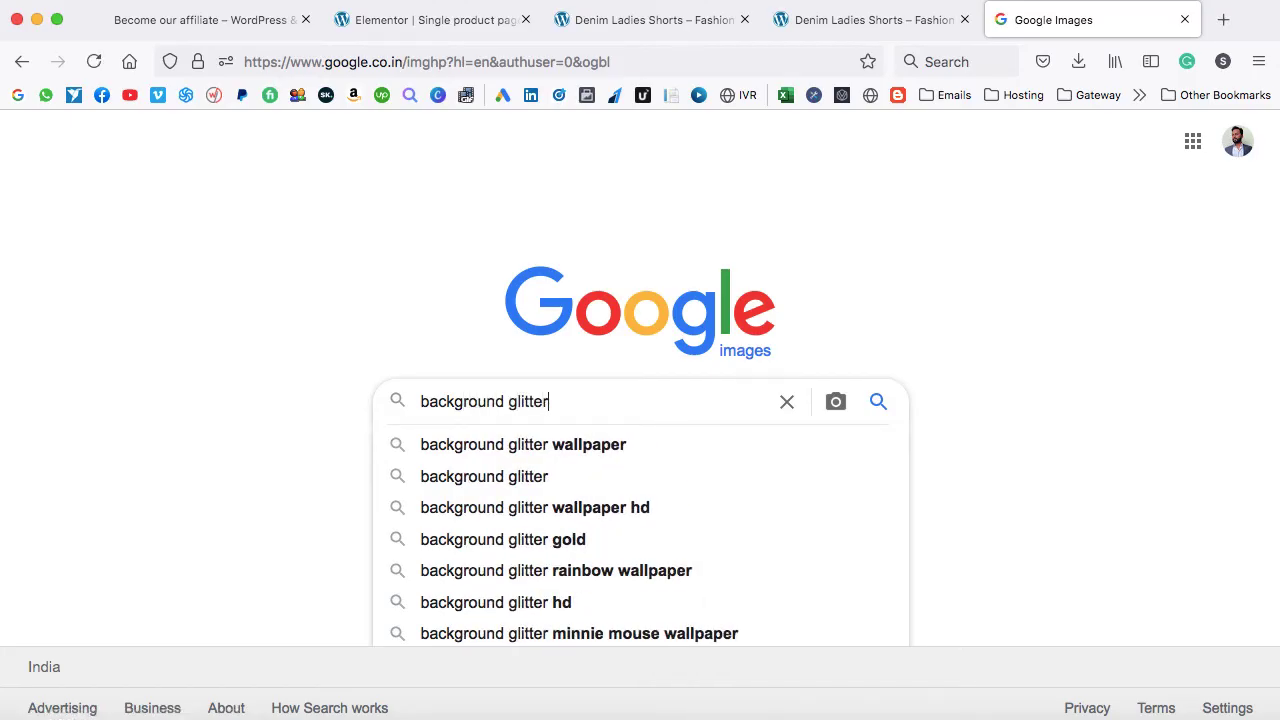
type(" wallpape")
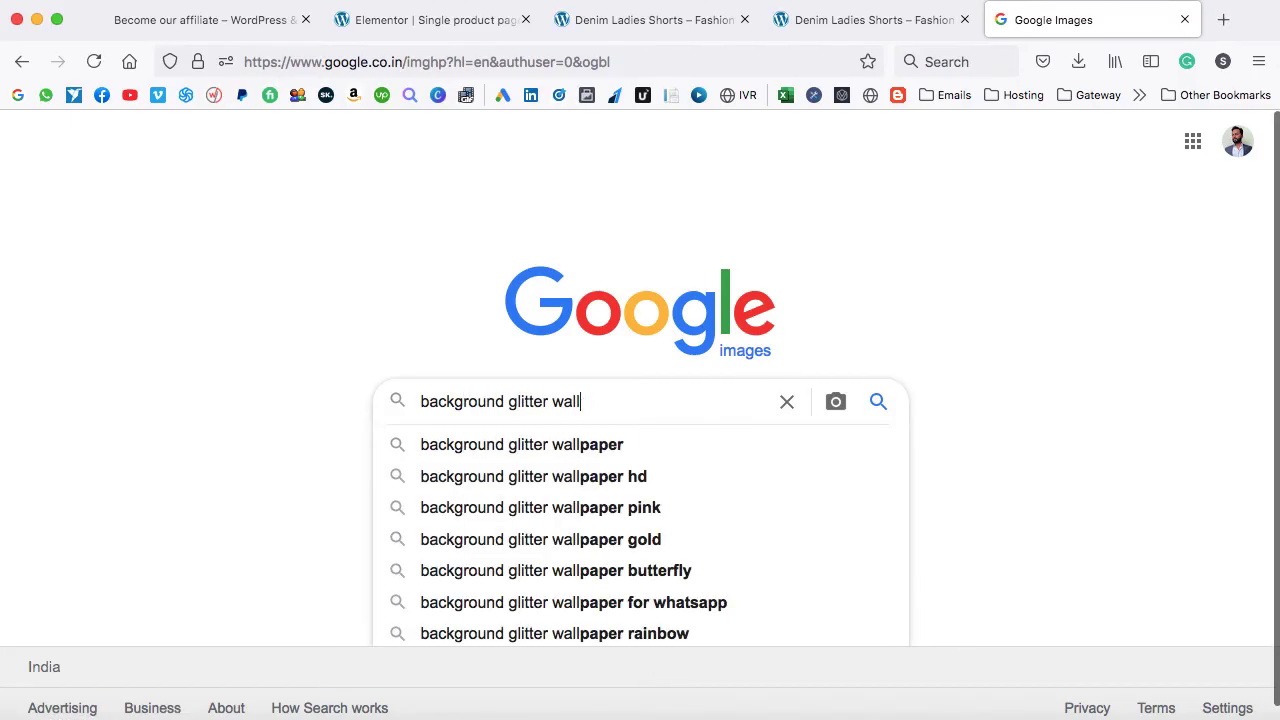
type("r")
key("Return")
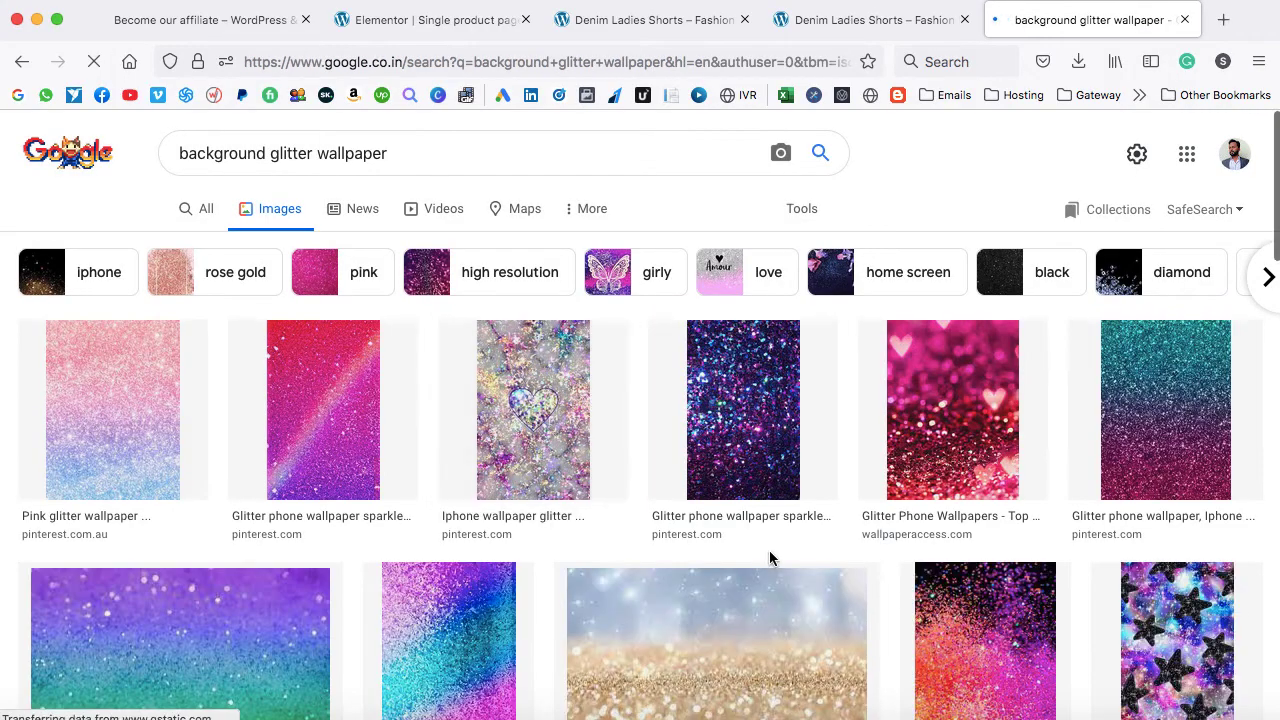
- Open the source page of the 1920 × 1080 glitter wallpaper with a blue upper half and gold lower half
scroll(770, 558, "down", 2)
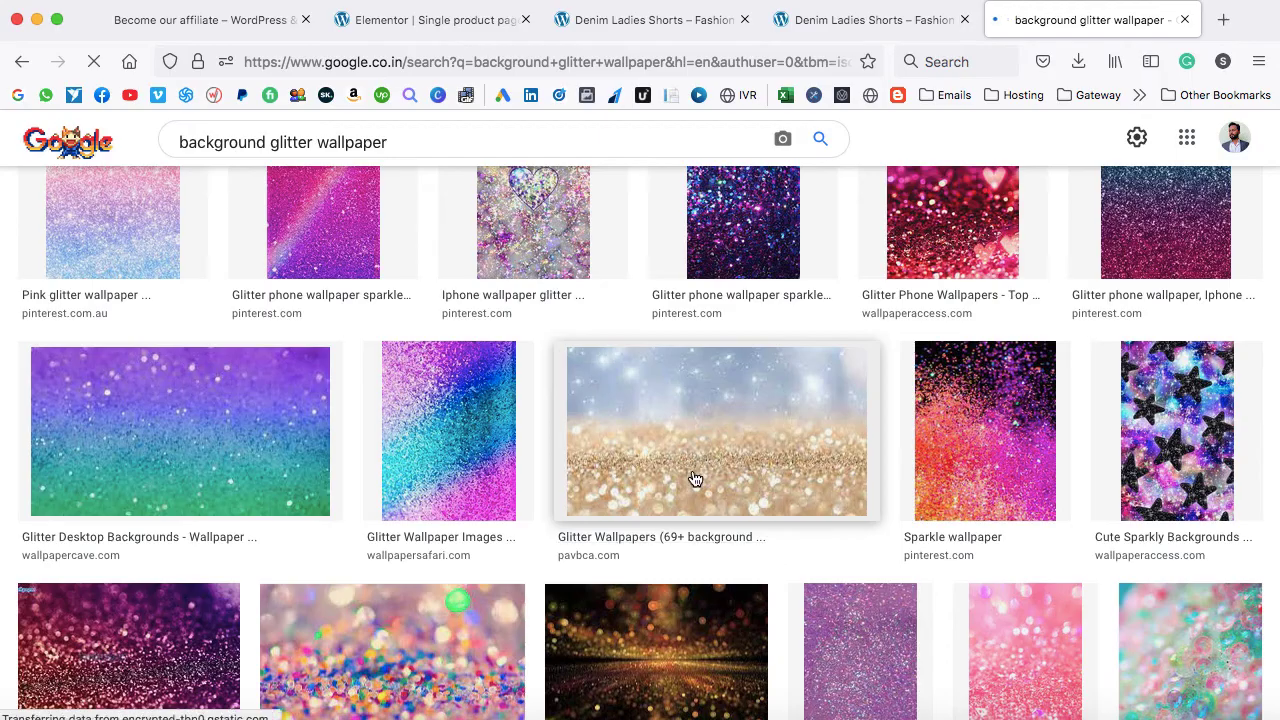
left_click(705, 443)
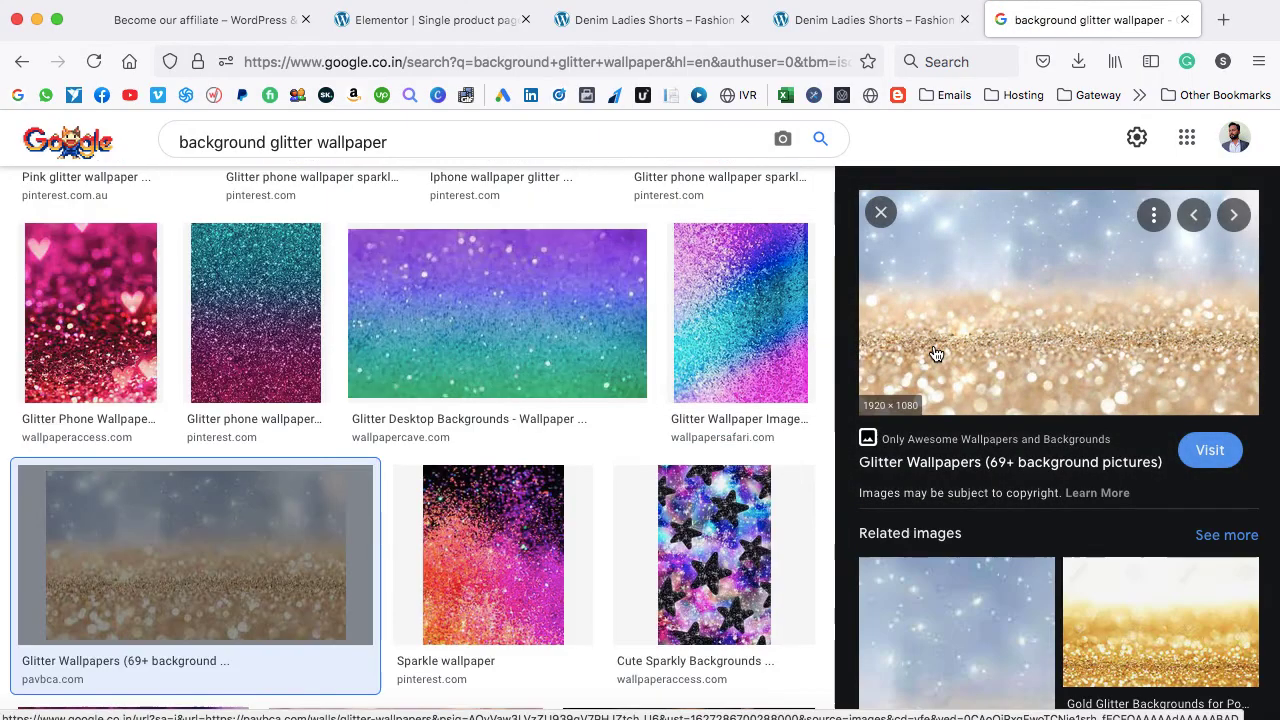
left_click(934, 351)
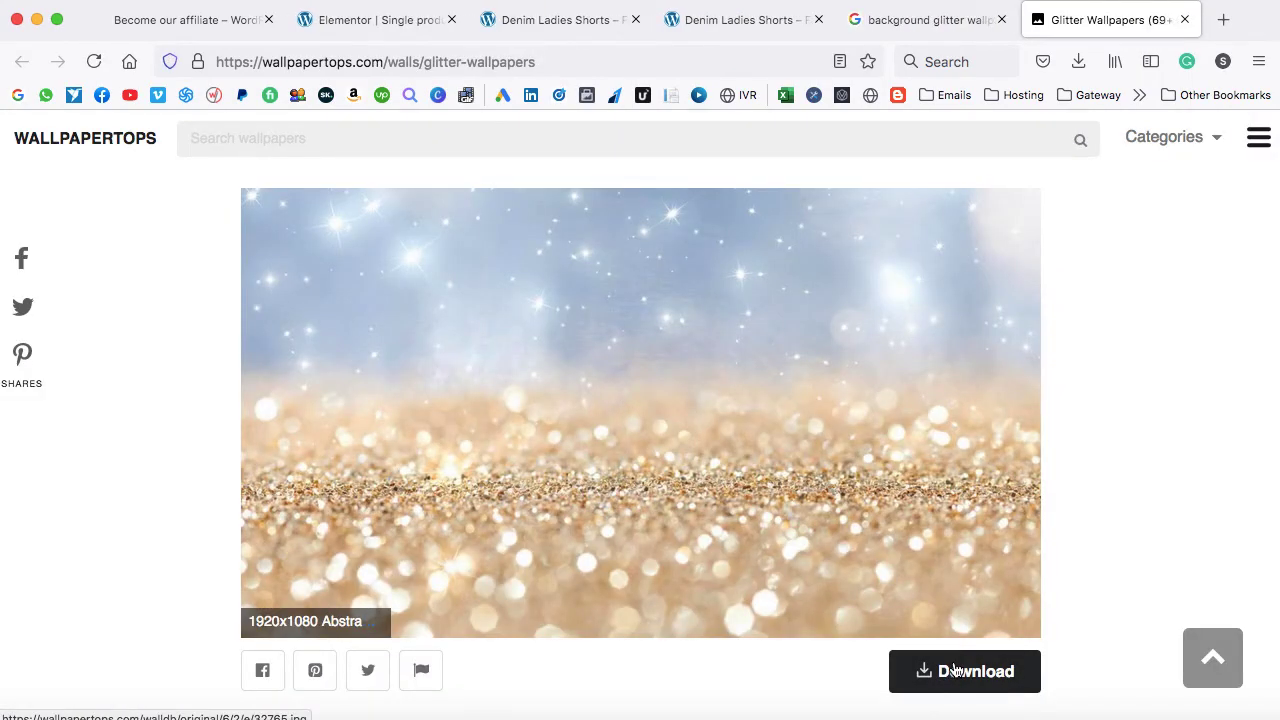
- Open the full-size glitter wallpaper 32765.jpg and save the image to the computer
left_click(954, 668)
left_click(701, 587)
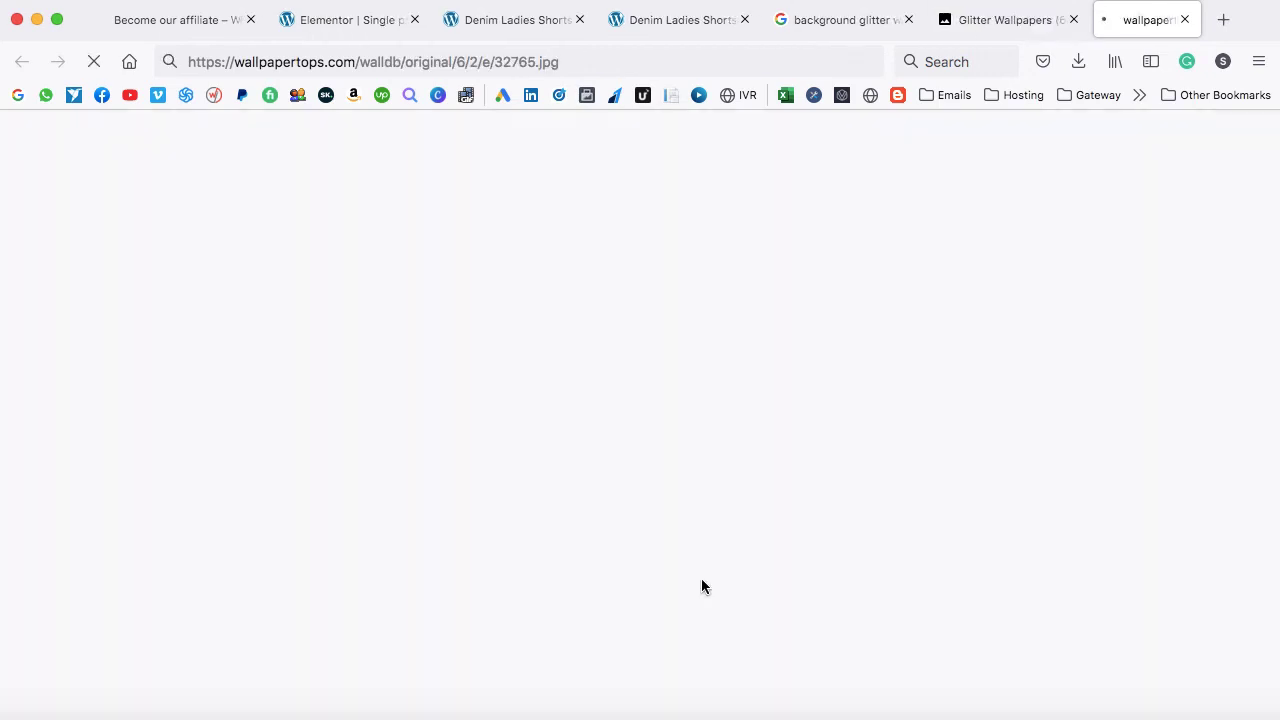
right_click(634, 452)
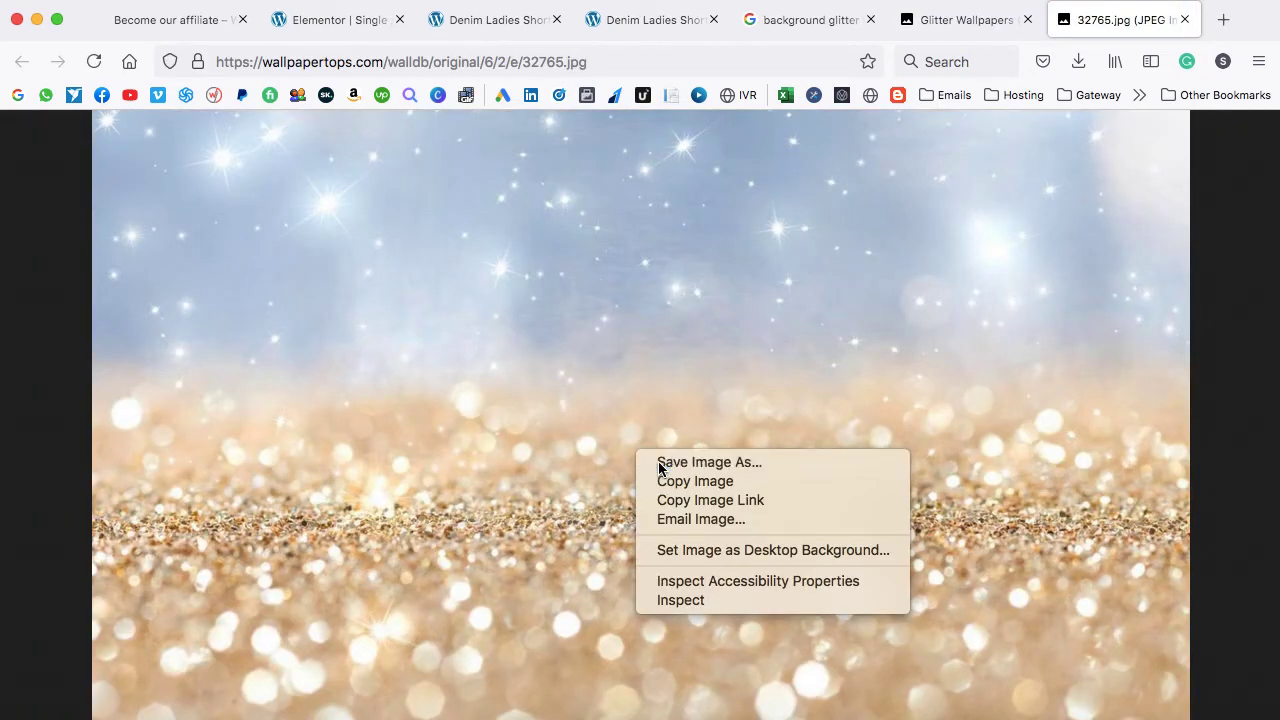
- Close the wallpaper and image search tabs and return to the Elementor single product template
left_click(1029, 20)
left_click(1028, 20)
left_click(1028, 20)
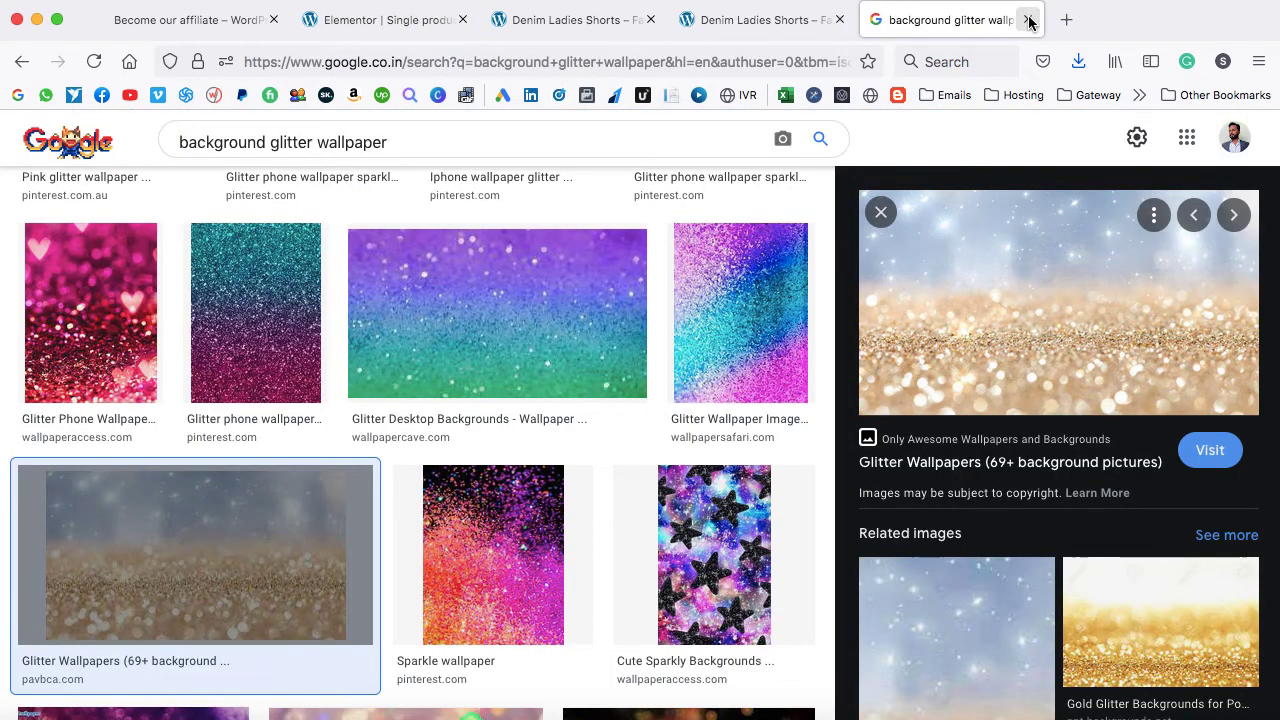
left_click(1029, 20)
left_click(350, 20)
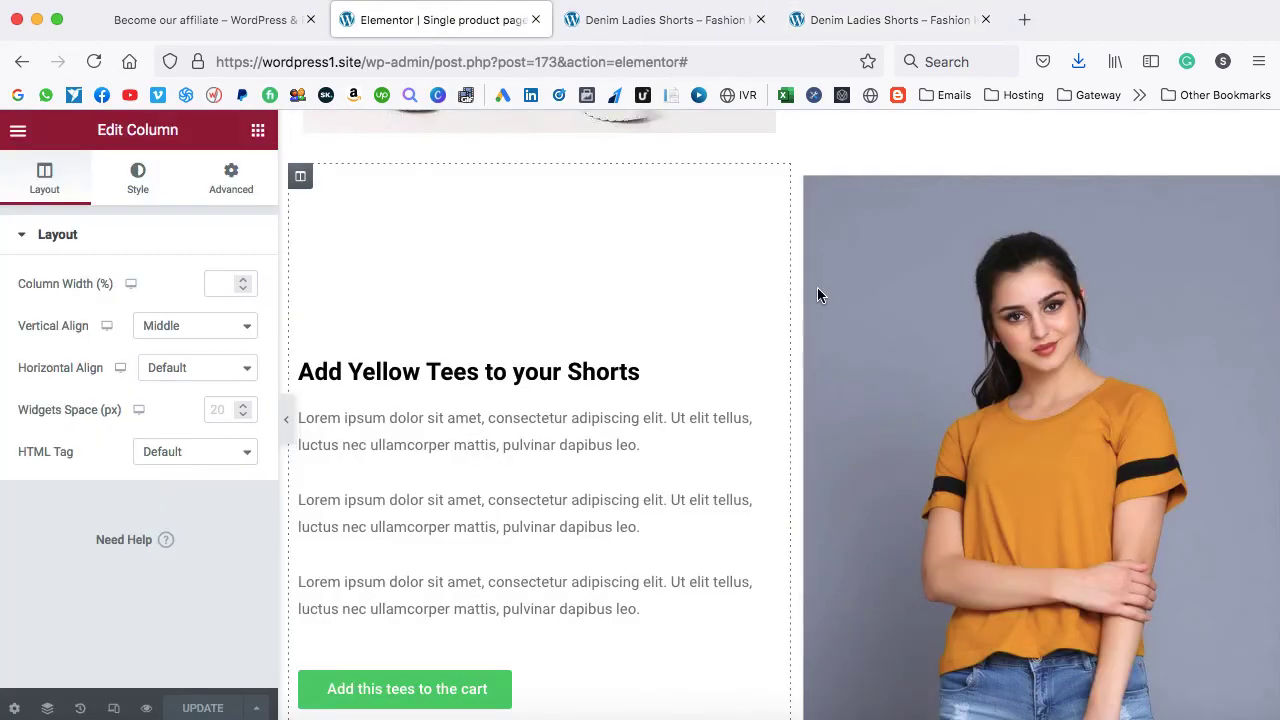
- Open the settings of the uppermost product section and clear its background color
scroll(817, 295, "up", 10)
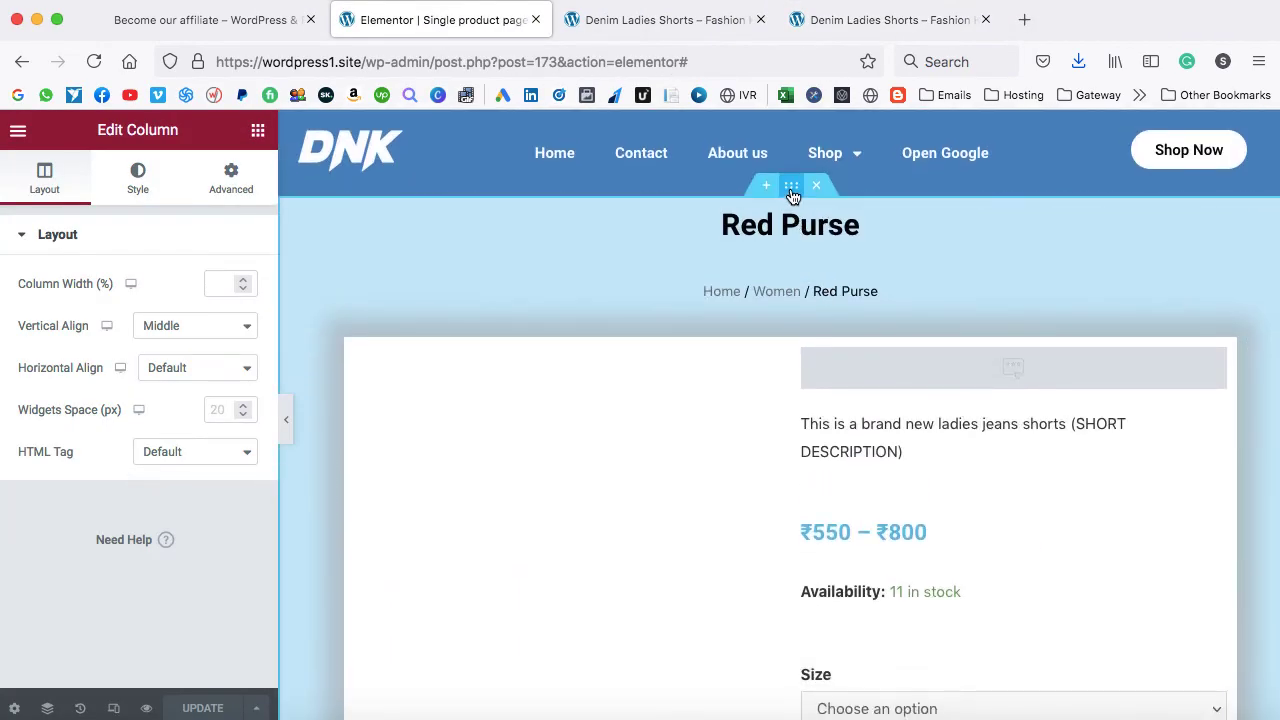
right_click(792, 193)
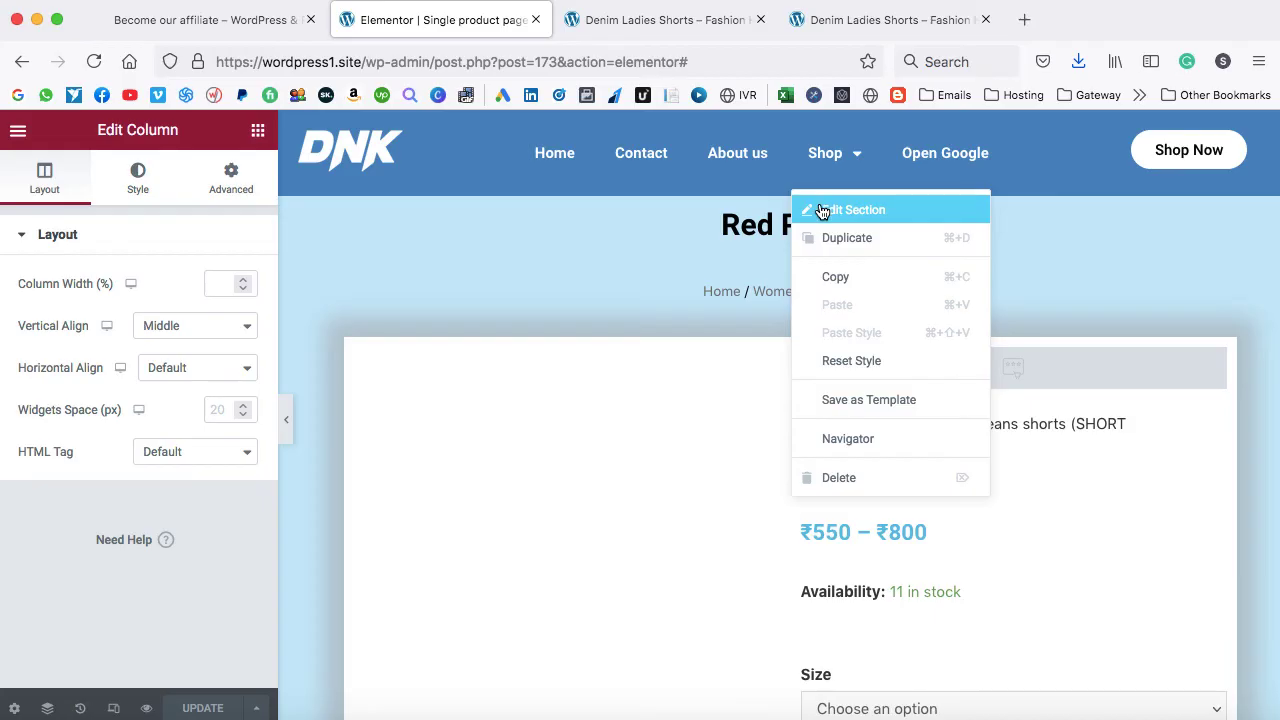
left_click(822, 211)
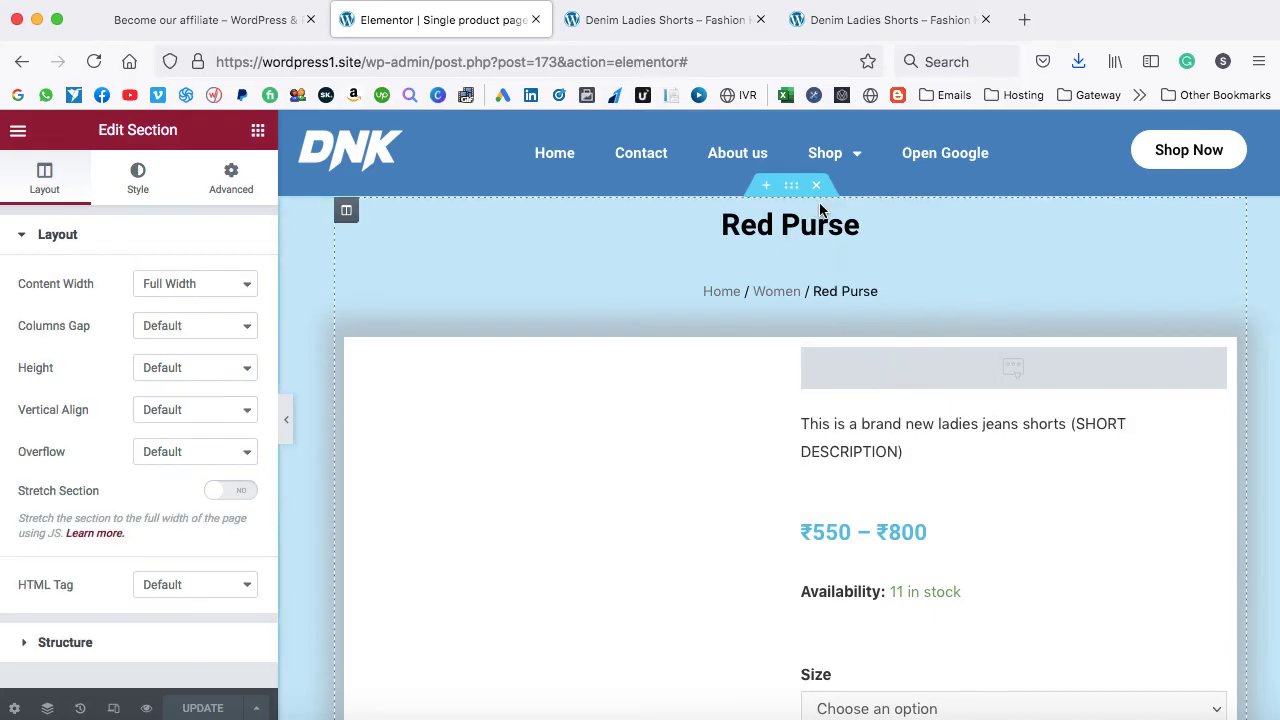
left_click(136, 177)
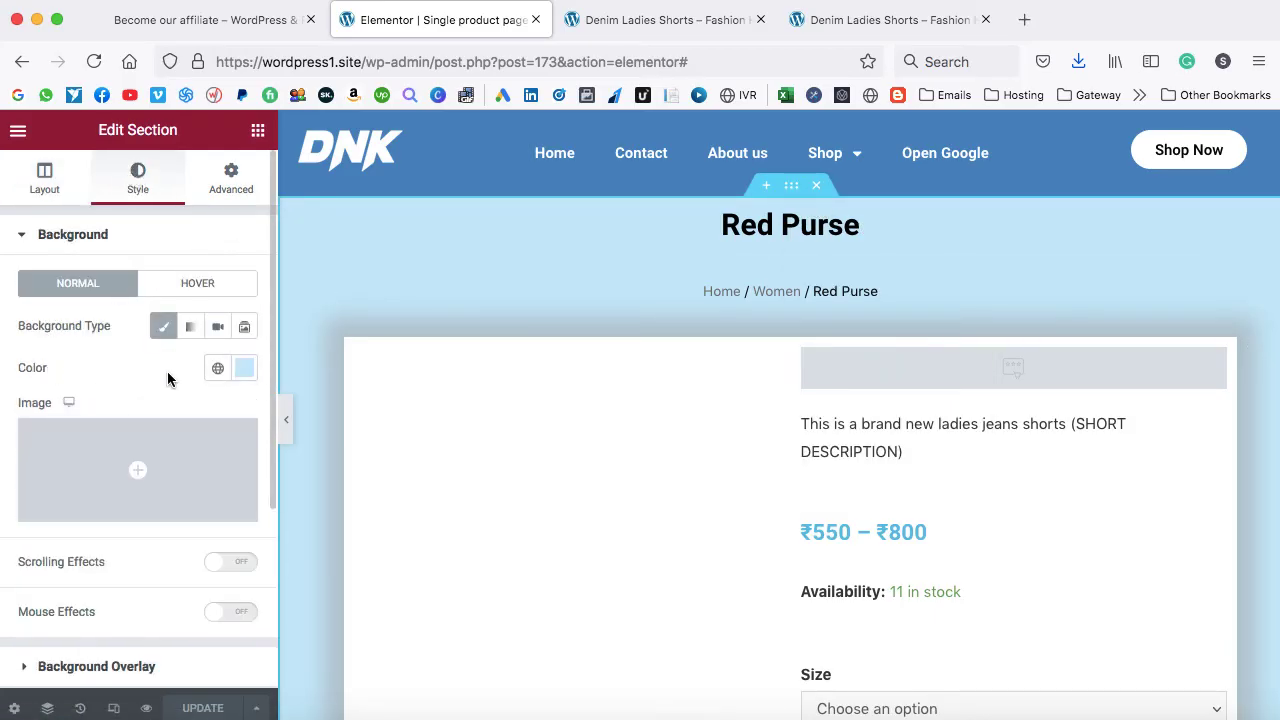
left_click(244, 370)
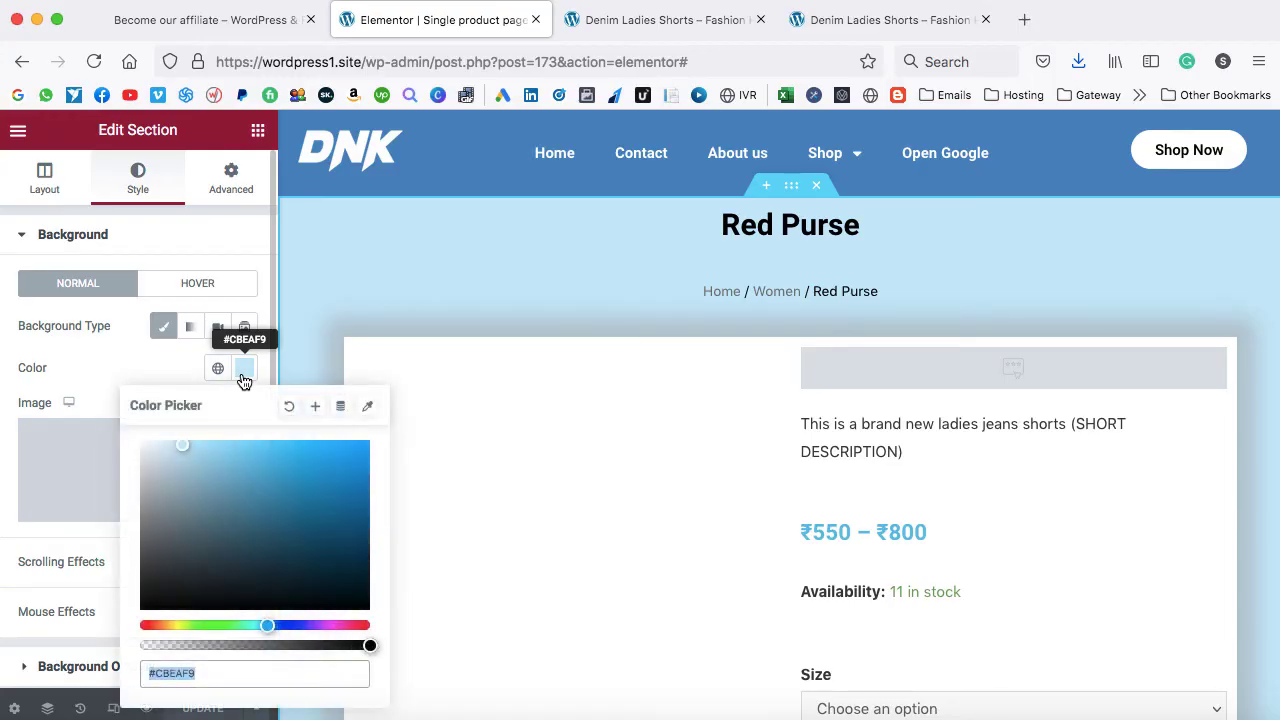
left_click(289, 406)
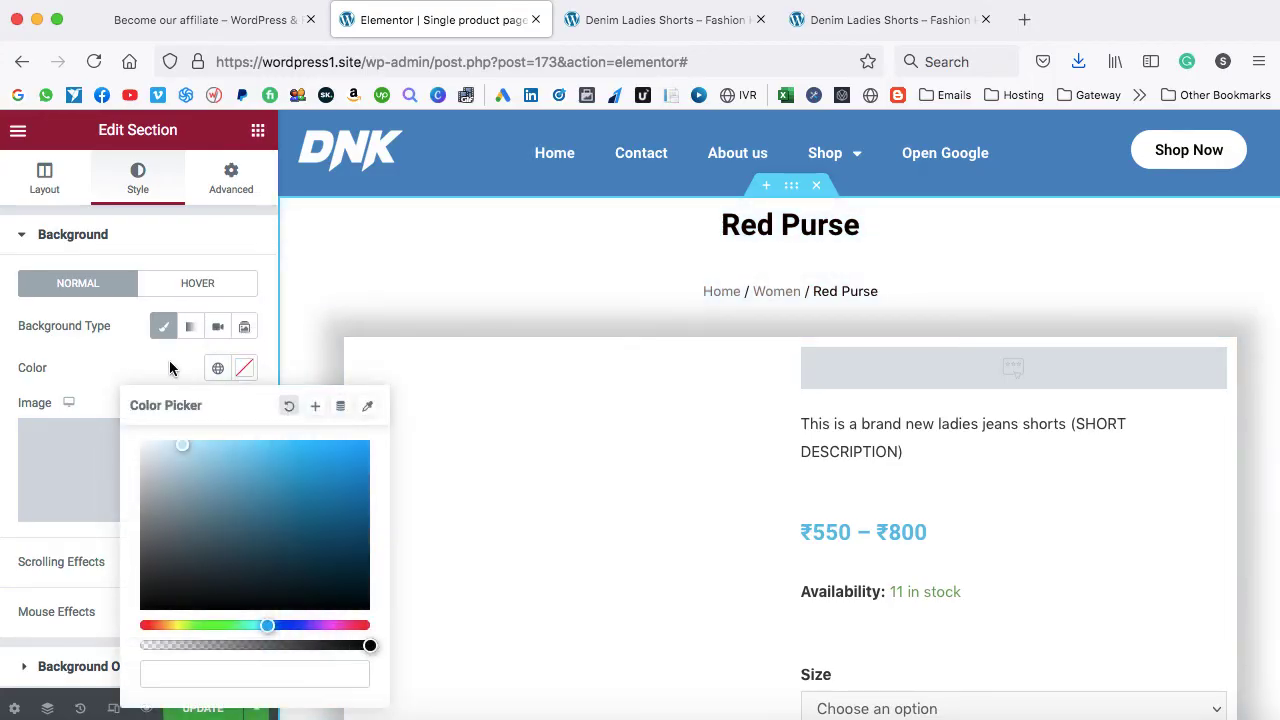
left_click(106, 340)
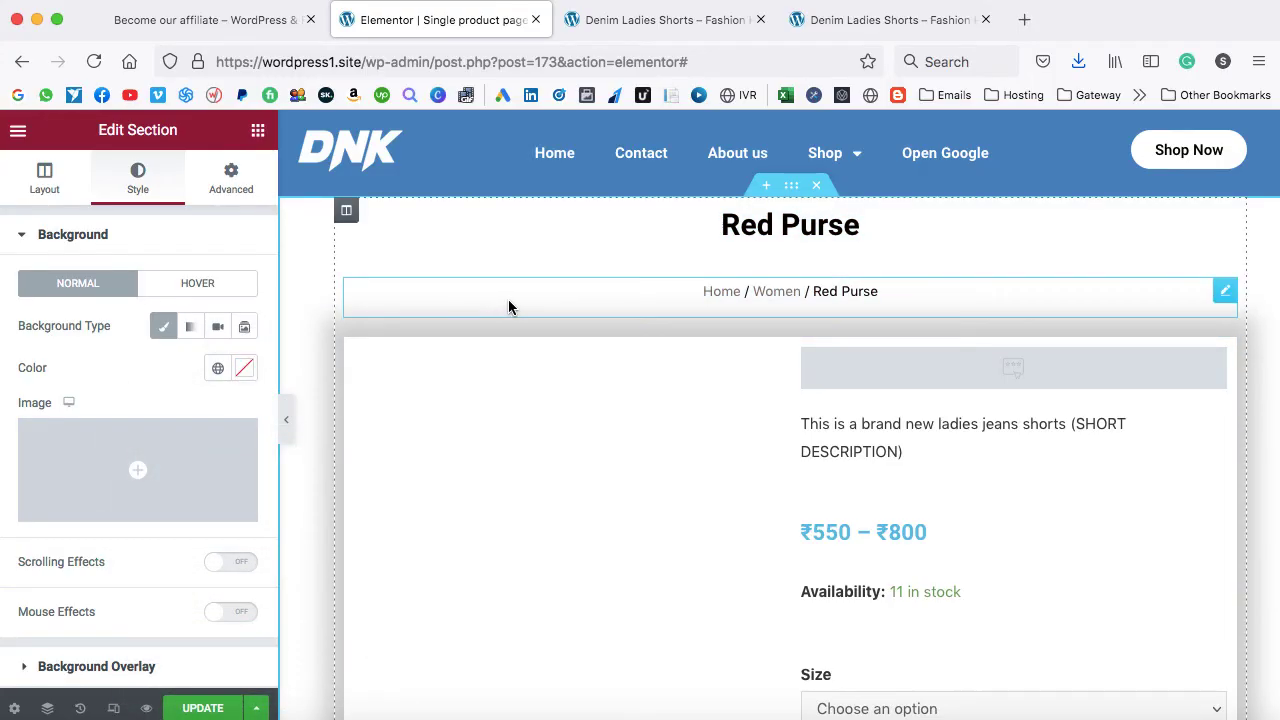
- Upload 32765.jpg to the media library and insert it as the product section's background image
mouse_move(189, 463)
left_click(135, 467)
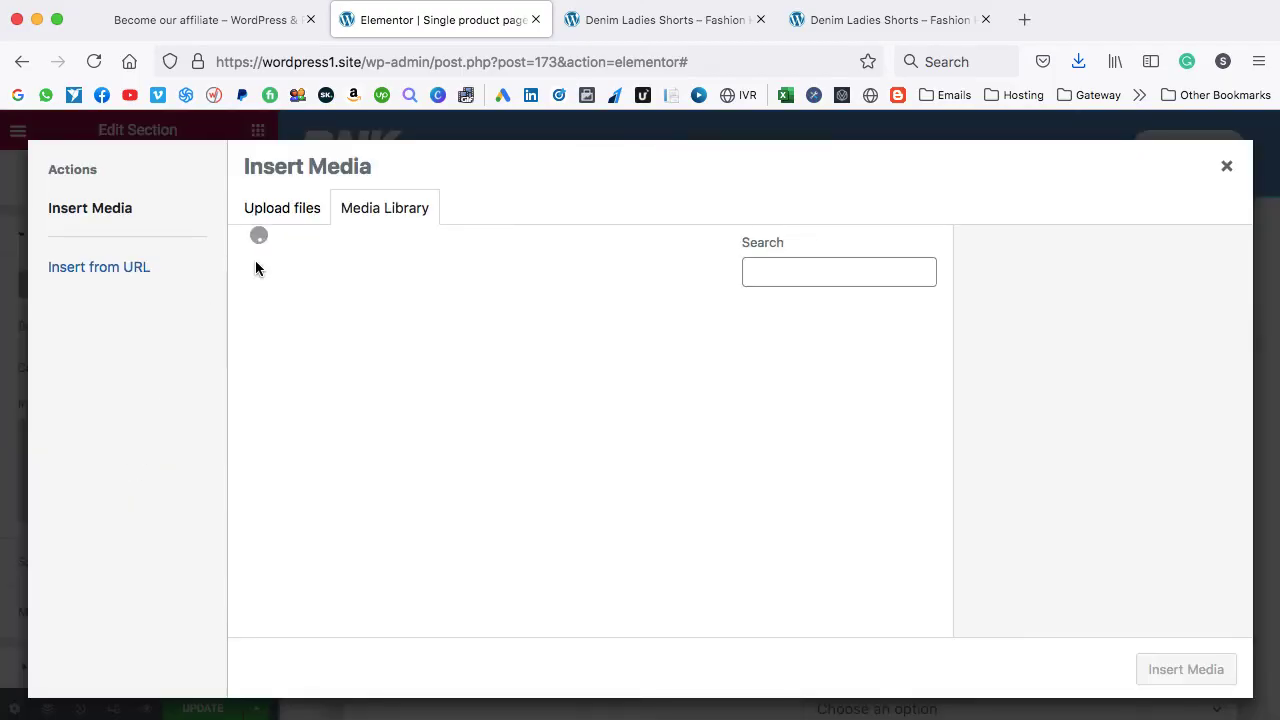
left_click(277, 211)
left_click(743, 451)
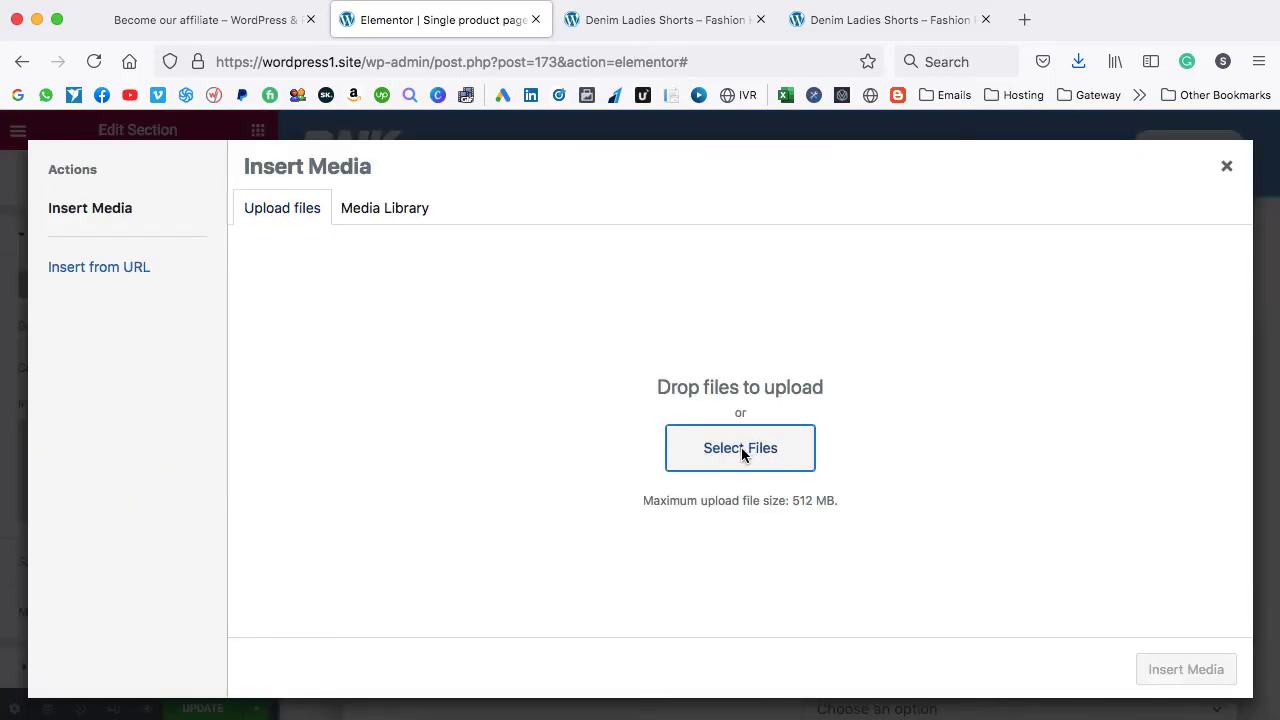
double_click(284, 30)
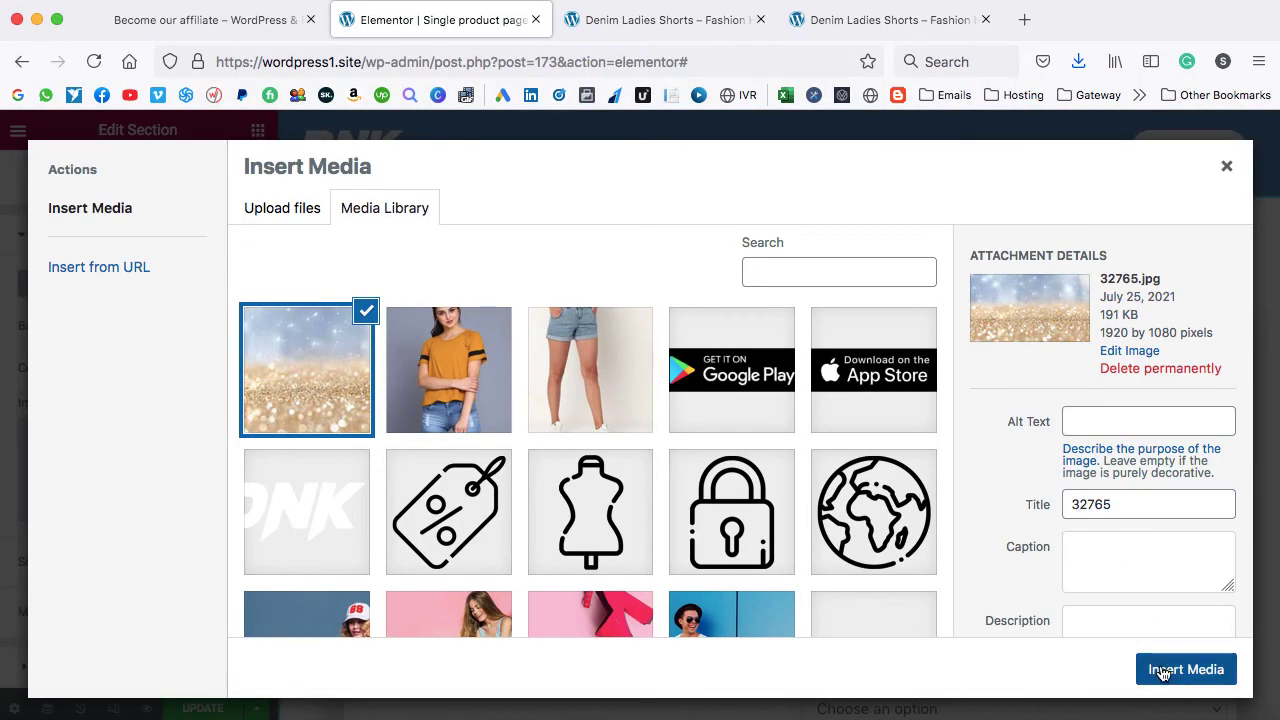
left_click(1162, 672)
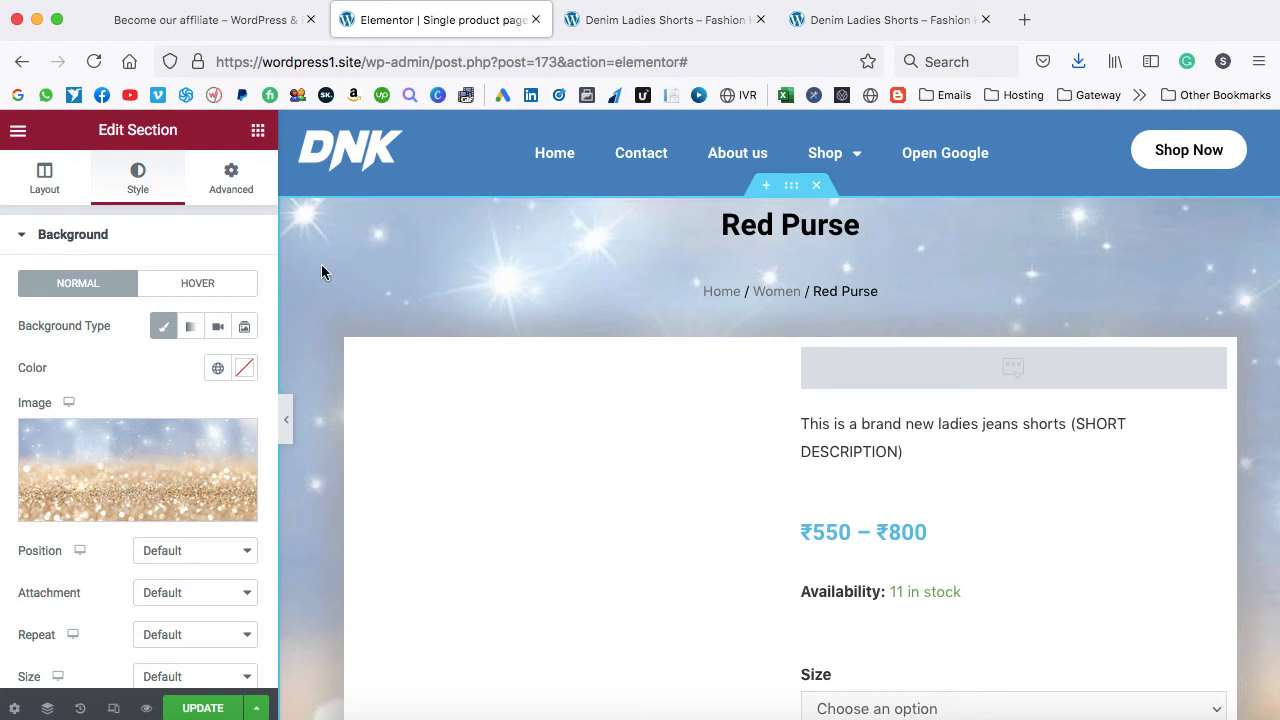
- Set the product section's padding to 32 px top and 98 px right and left, and update the template
scroll(321, 270, "down", 3)
scroll(321, 270, "up", 3)
left_click(230, 186)
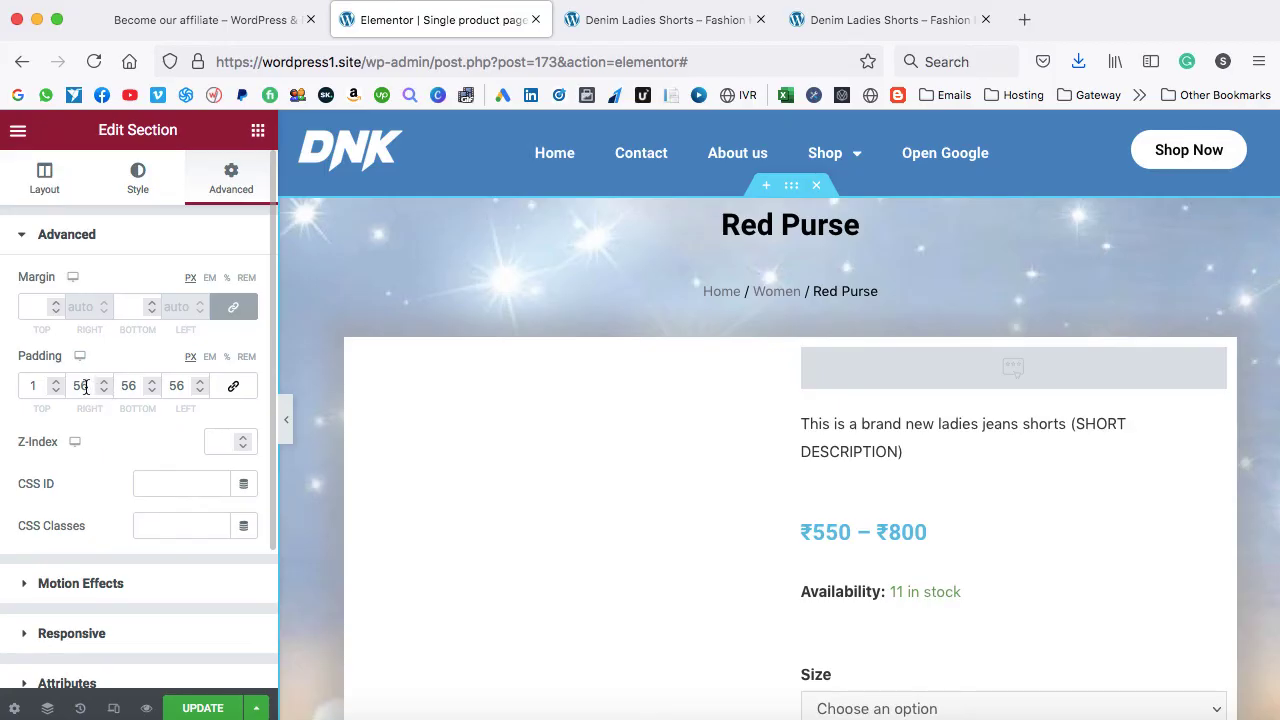
type("98")
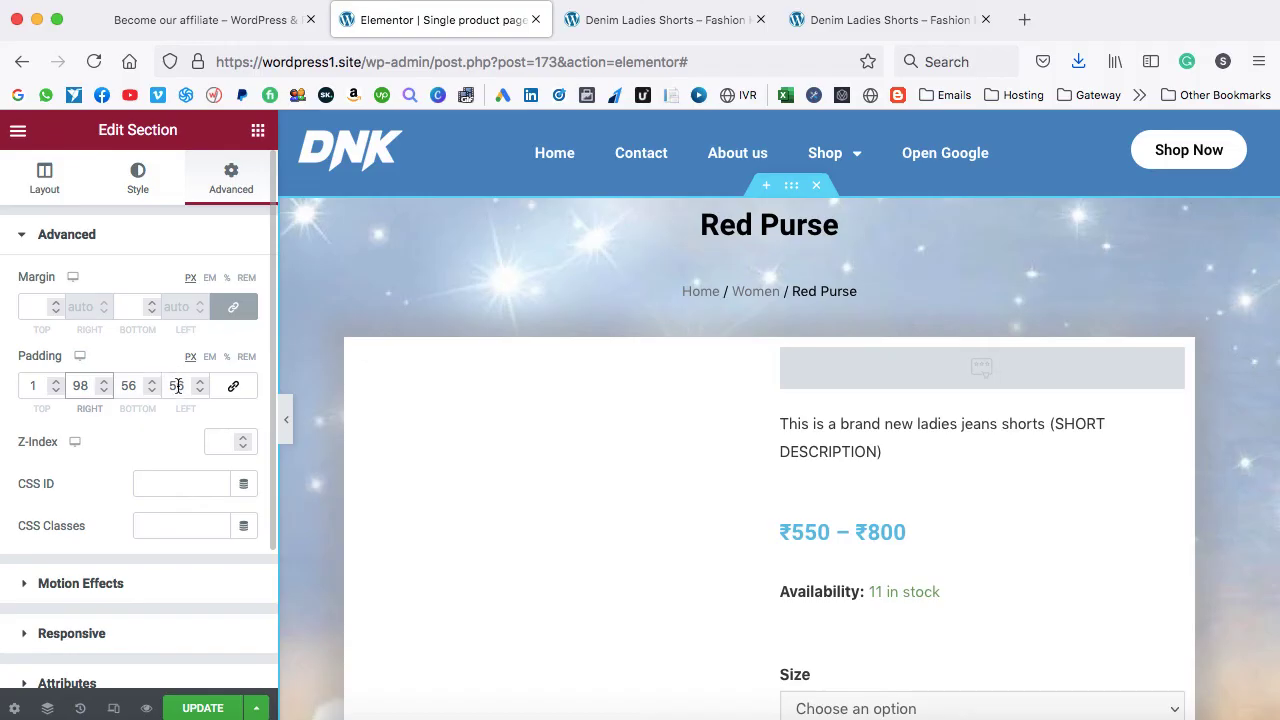
type("98")
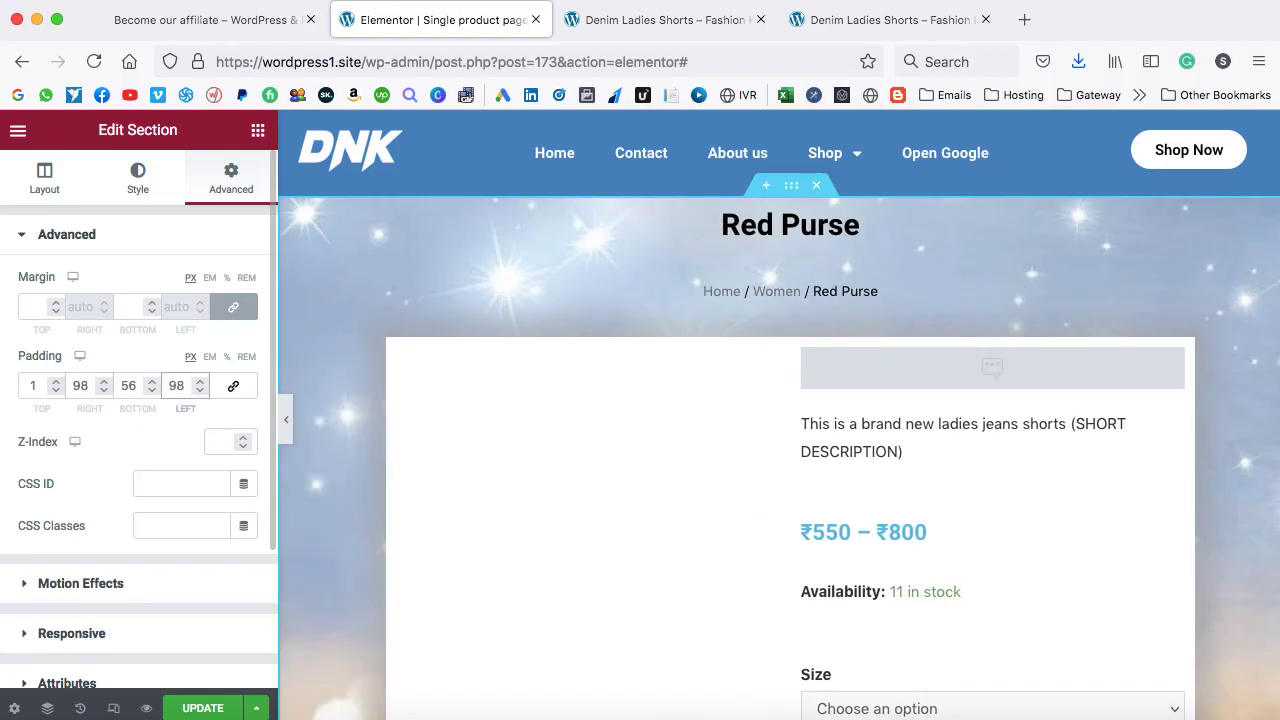
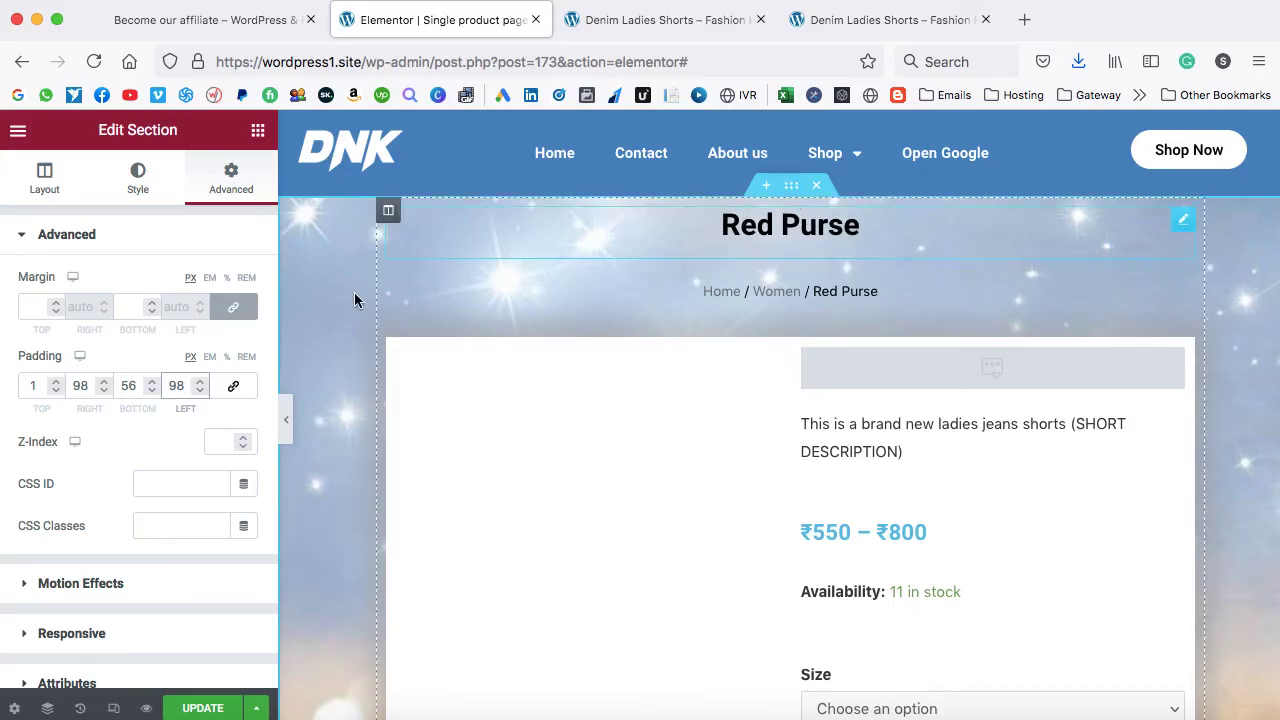
left_click_drag(56, 387, 56, 387)
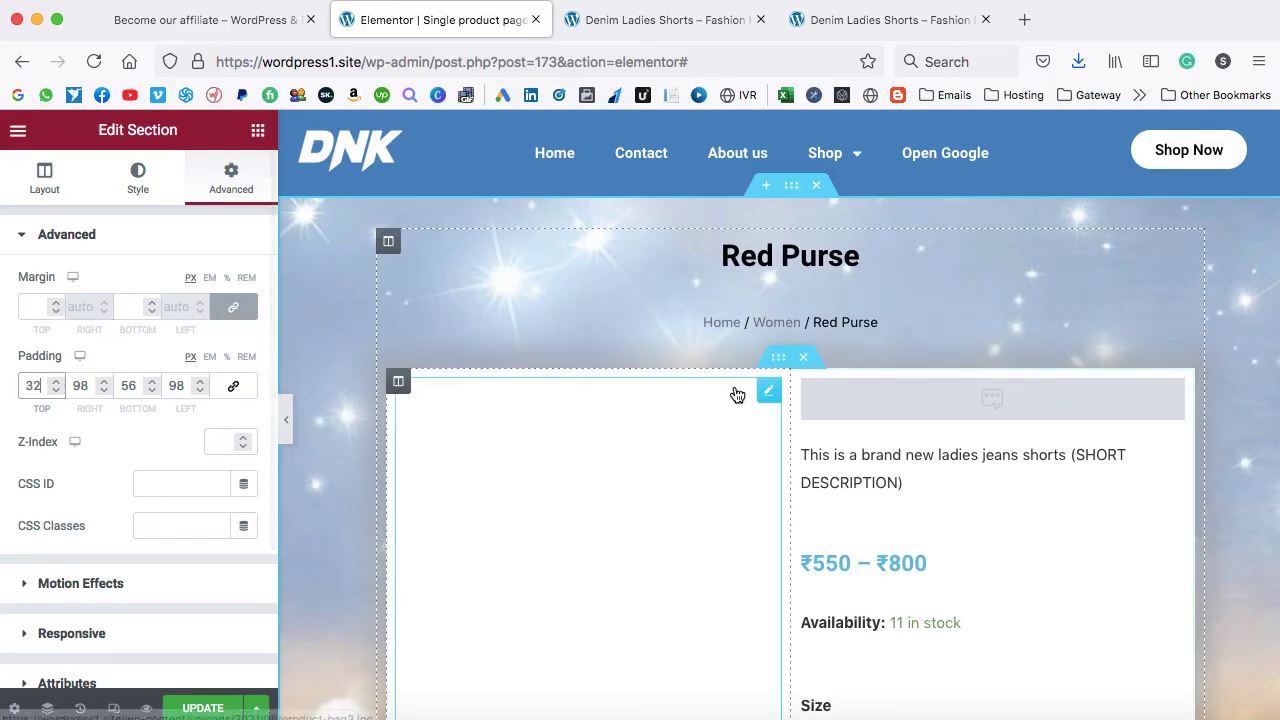
scroll(737, 391, "down", 5)
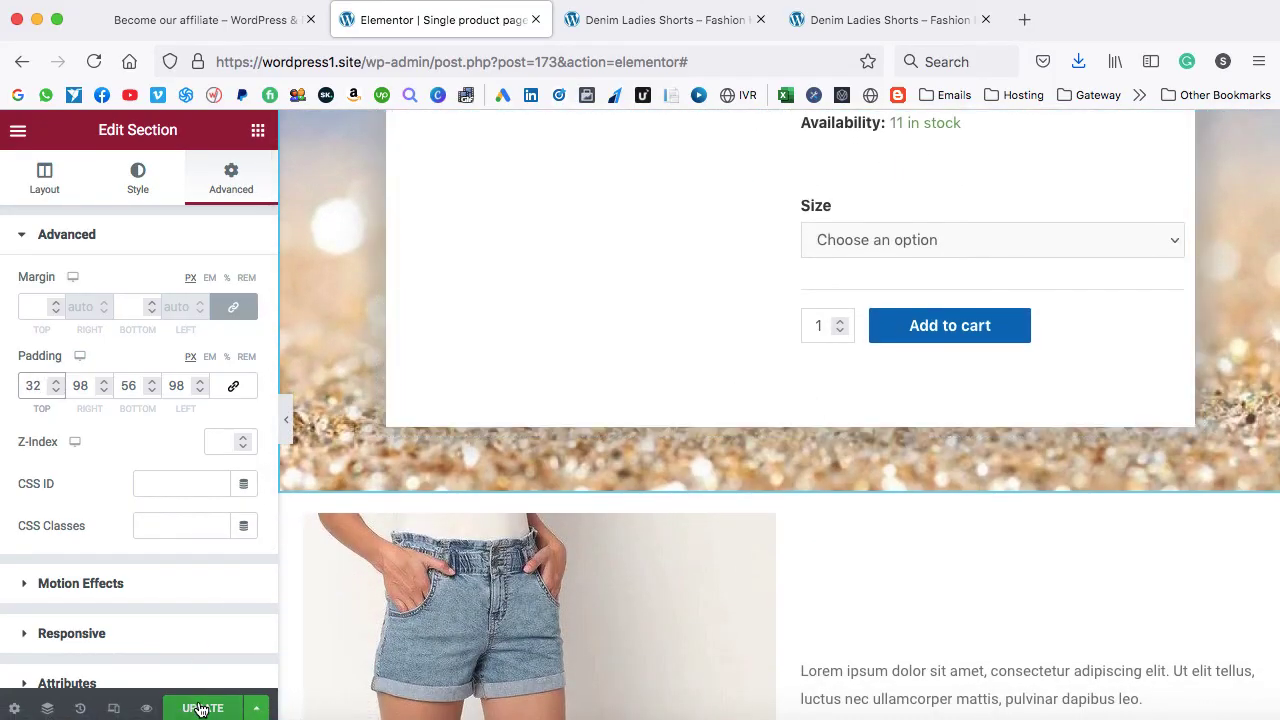
left_click(201, 708)
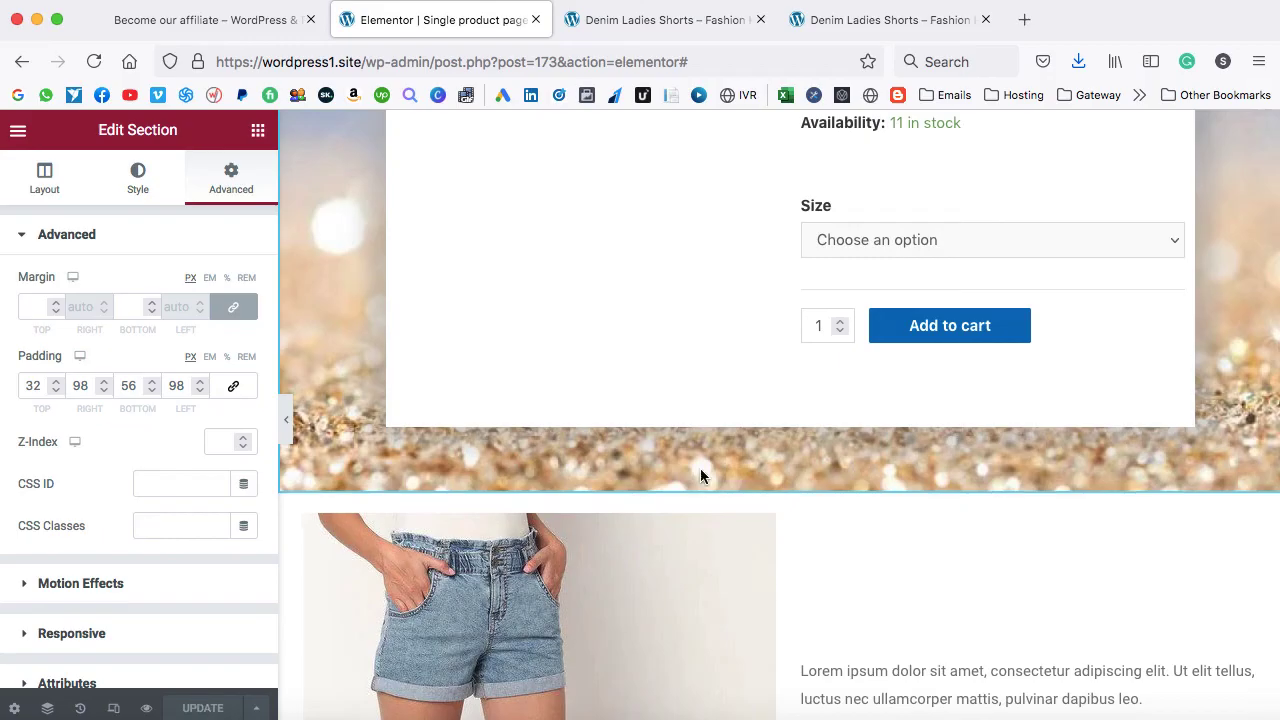
- Add a new single-column section below the yellow tees section
scroll(700, 476, "down", 10)
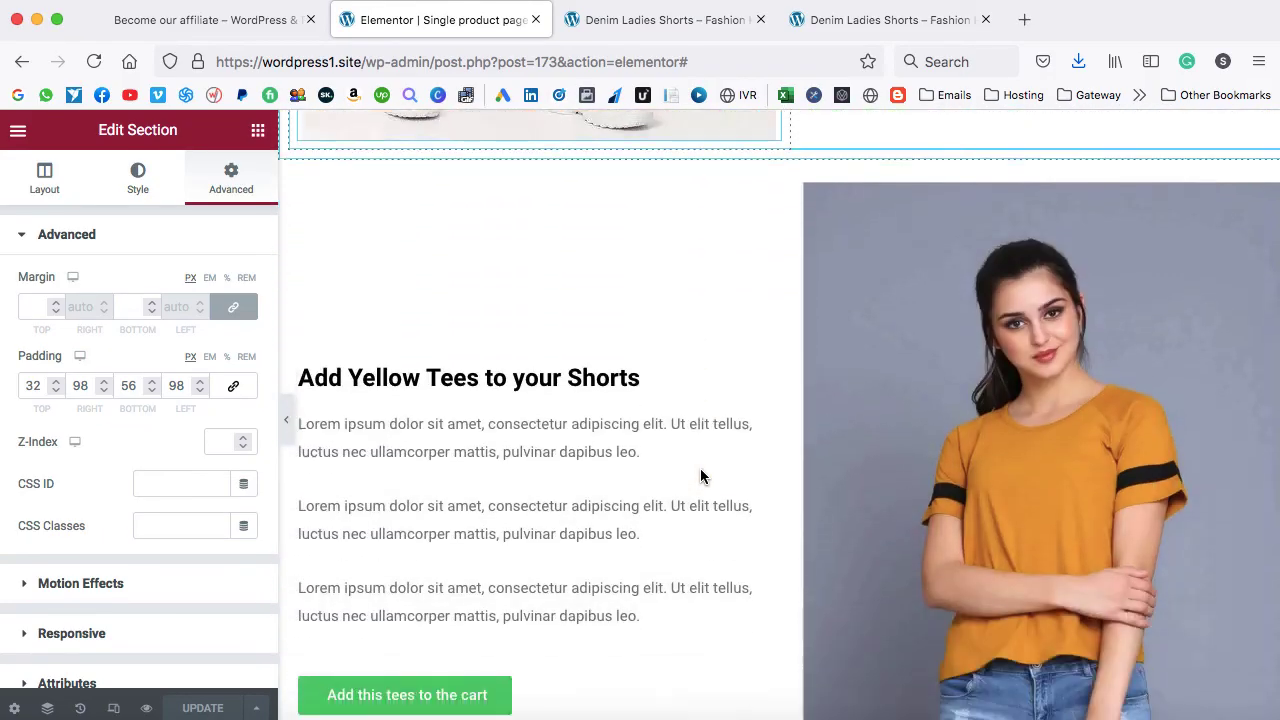
scroll(700, 476, "down", 7)
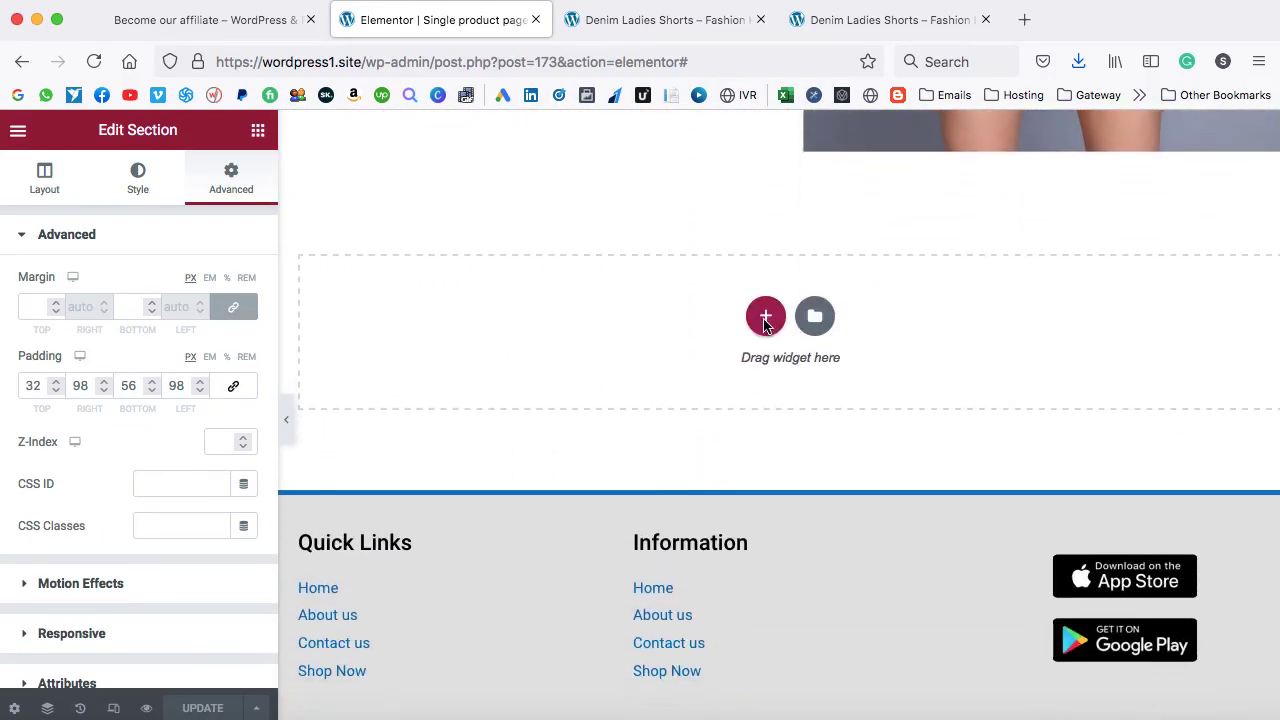
left_click(765, 318)
left_click(532, 372)
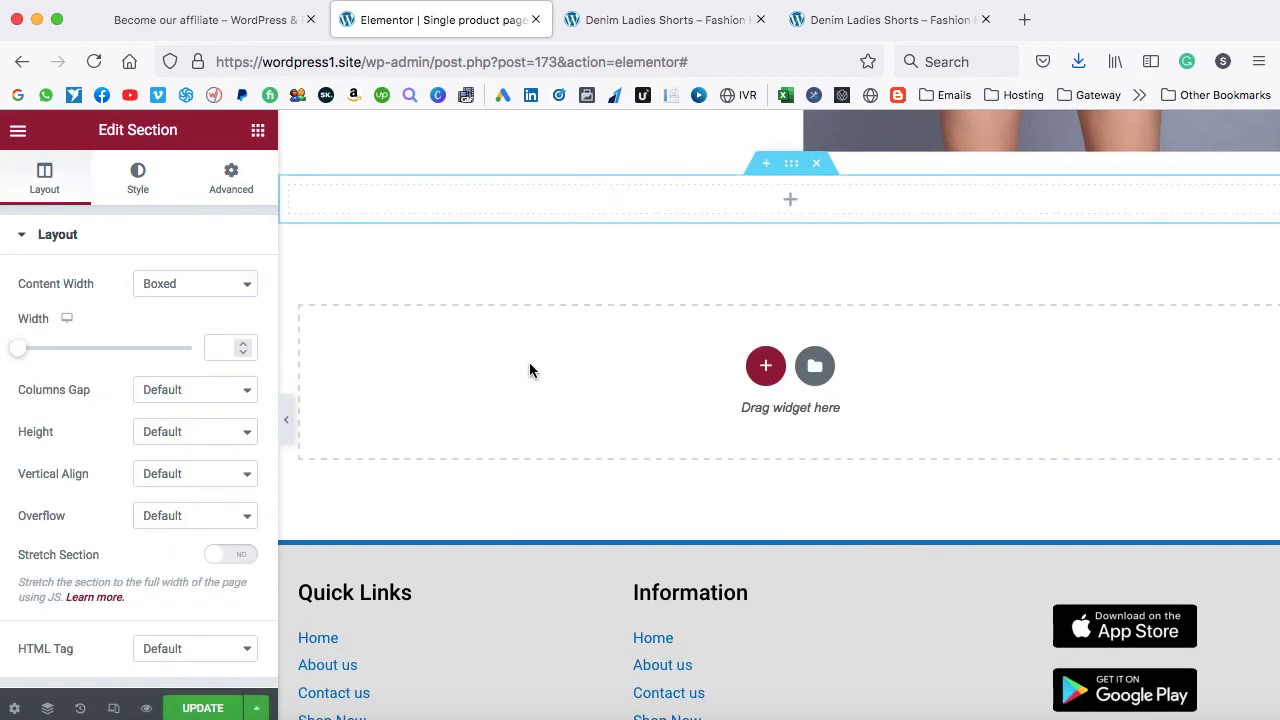
- Place the Product Data Tabs widget in the new empty section and look over its description content
left_click(790, 200)
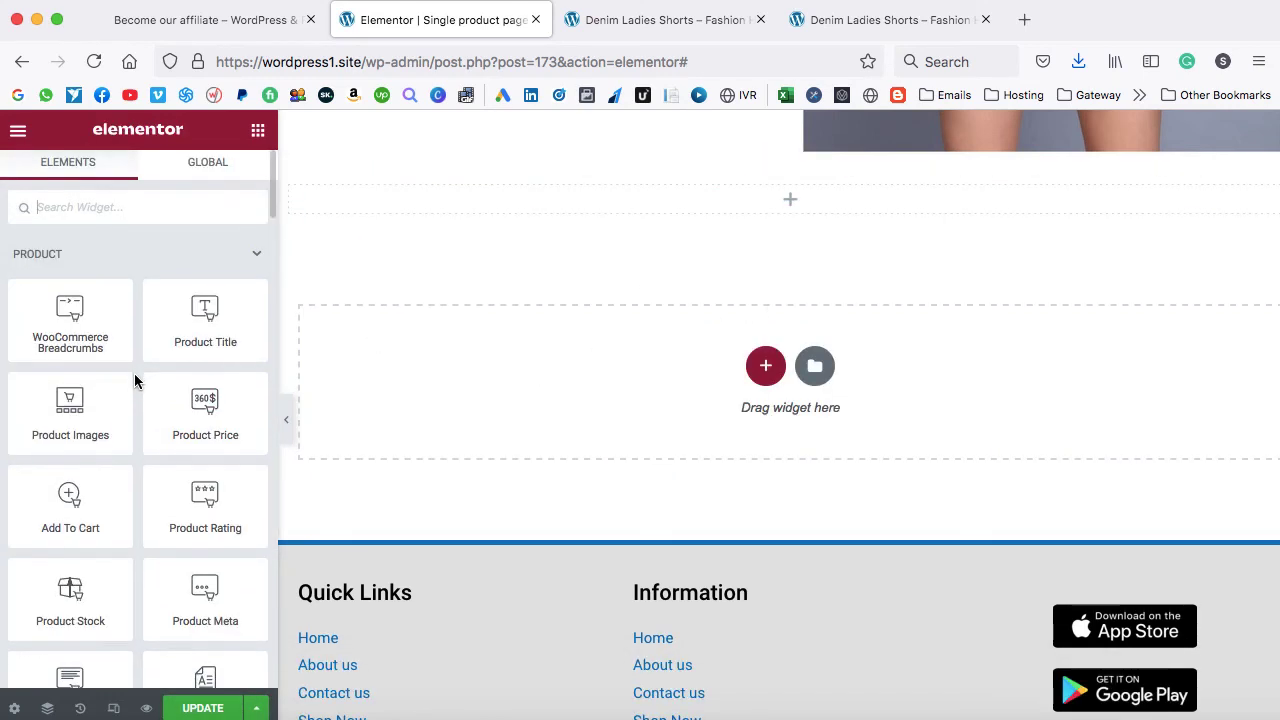
scroll(135, 381, "down", 5)
scroll(135, 381, "down", 1)
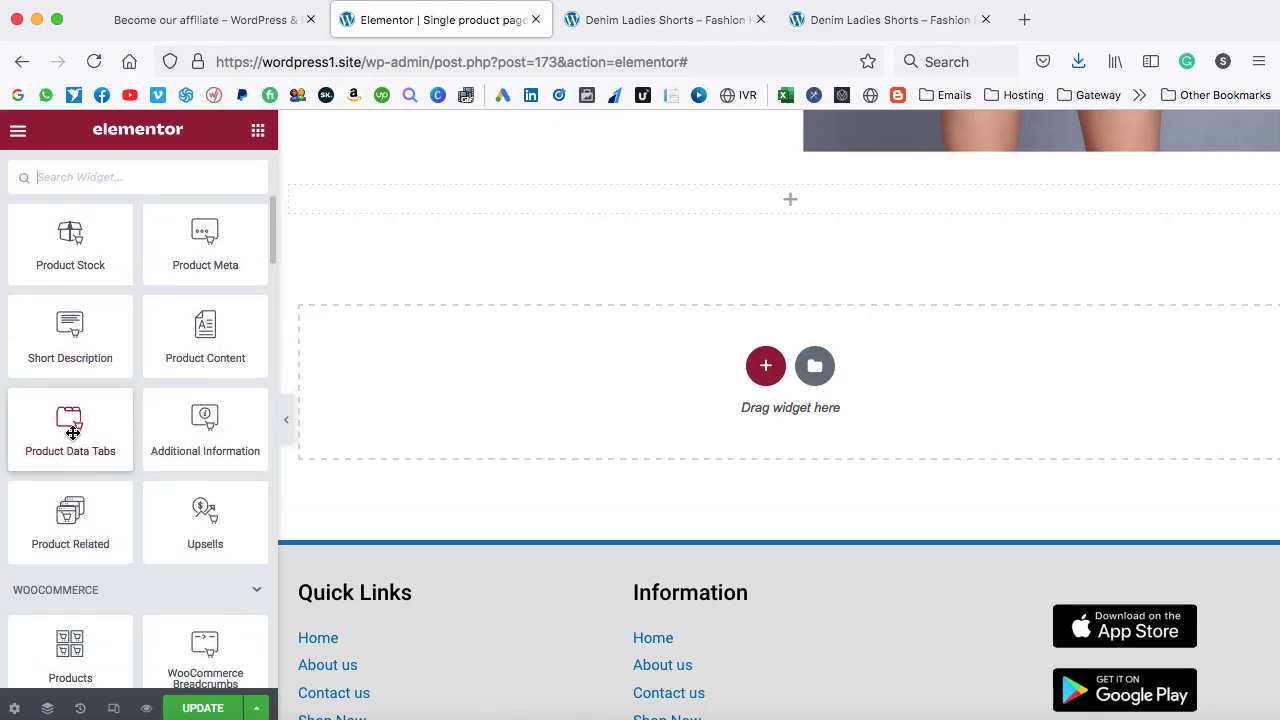
left_click_drag(72, 432, 544, 207)
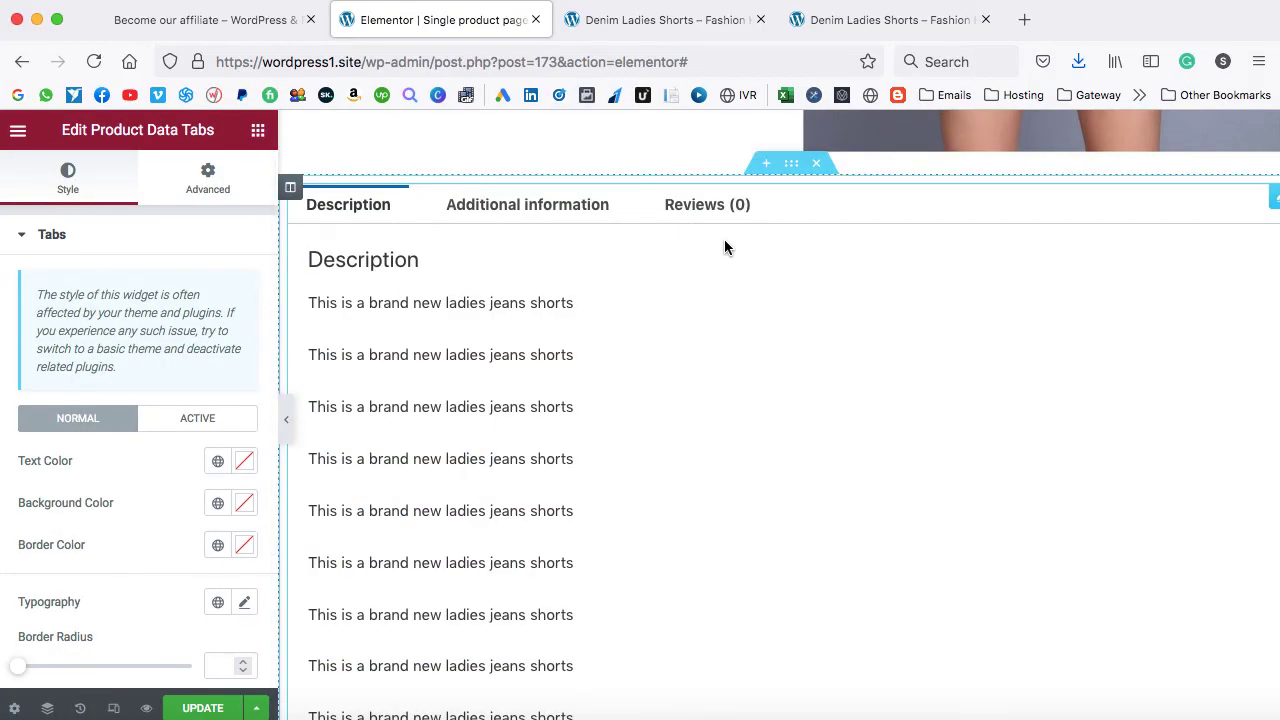
scroll(498, 467, "down", 5)
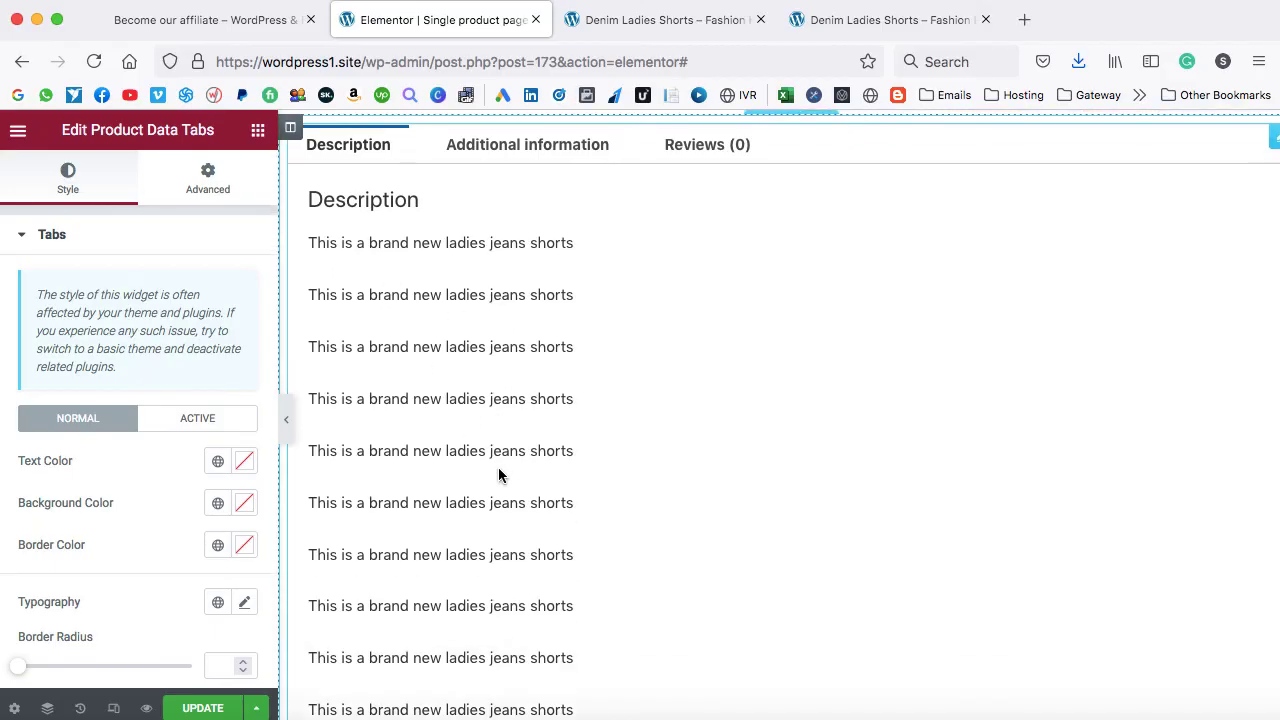
scroll(498, 475, "up", 5)
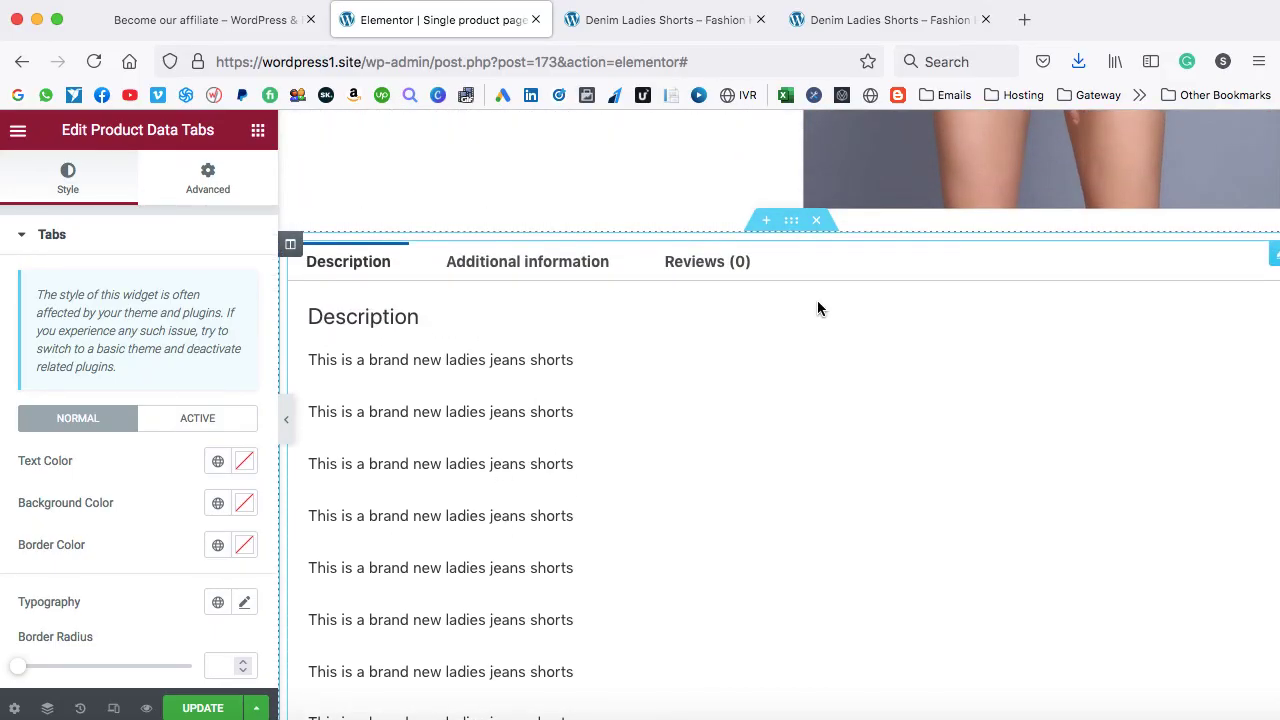
- Set the padding of the product data tabs section to 35 px on all sides
left_click(791, 222)
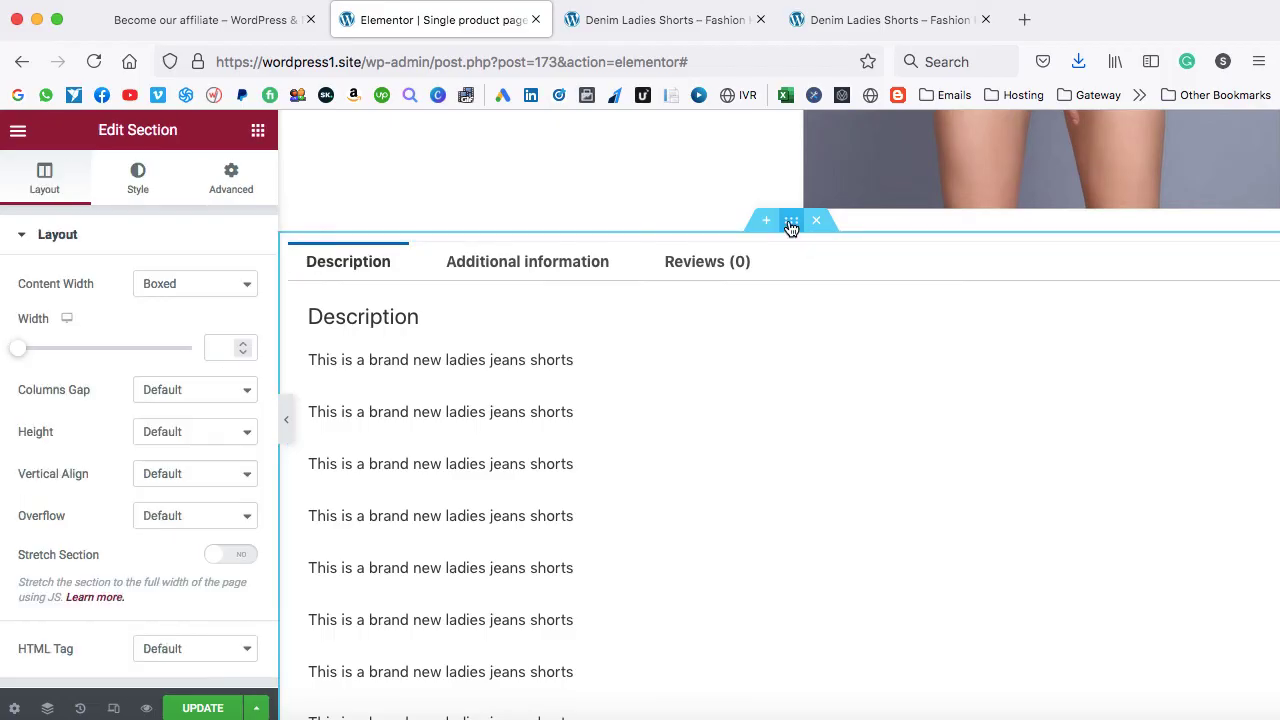
left_click(232, 182)
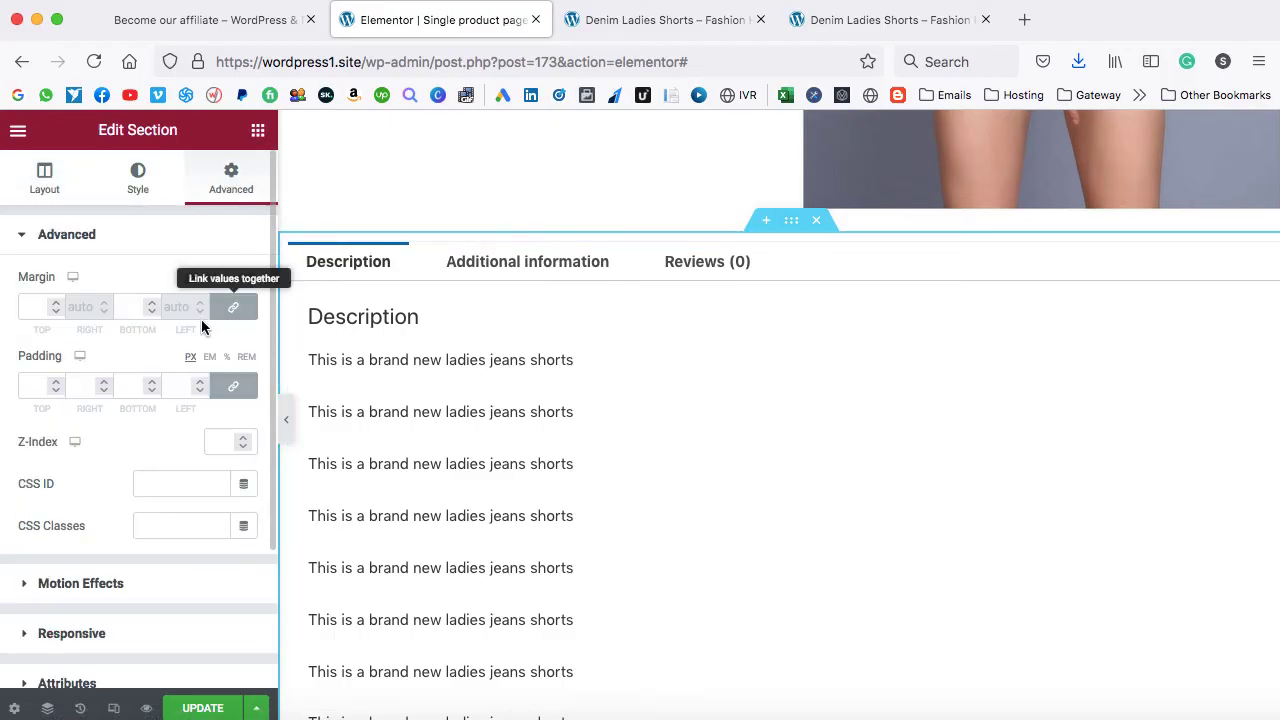
left_click_drag(151, 387, 151, 387)
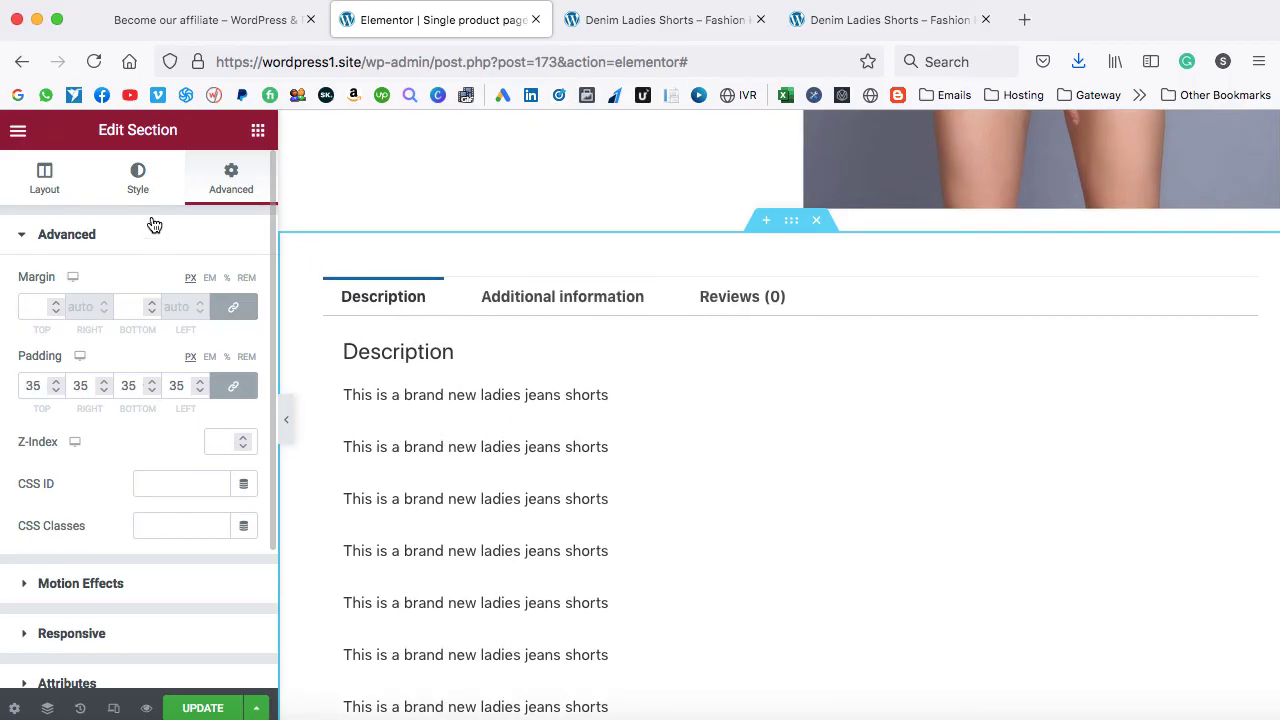
- Give the product data tabs section a classic background in a light grey colour
left_click(137, 180)
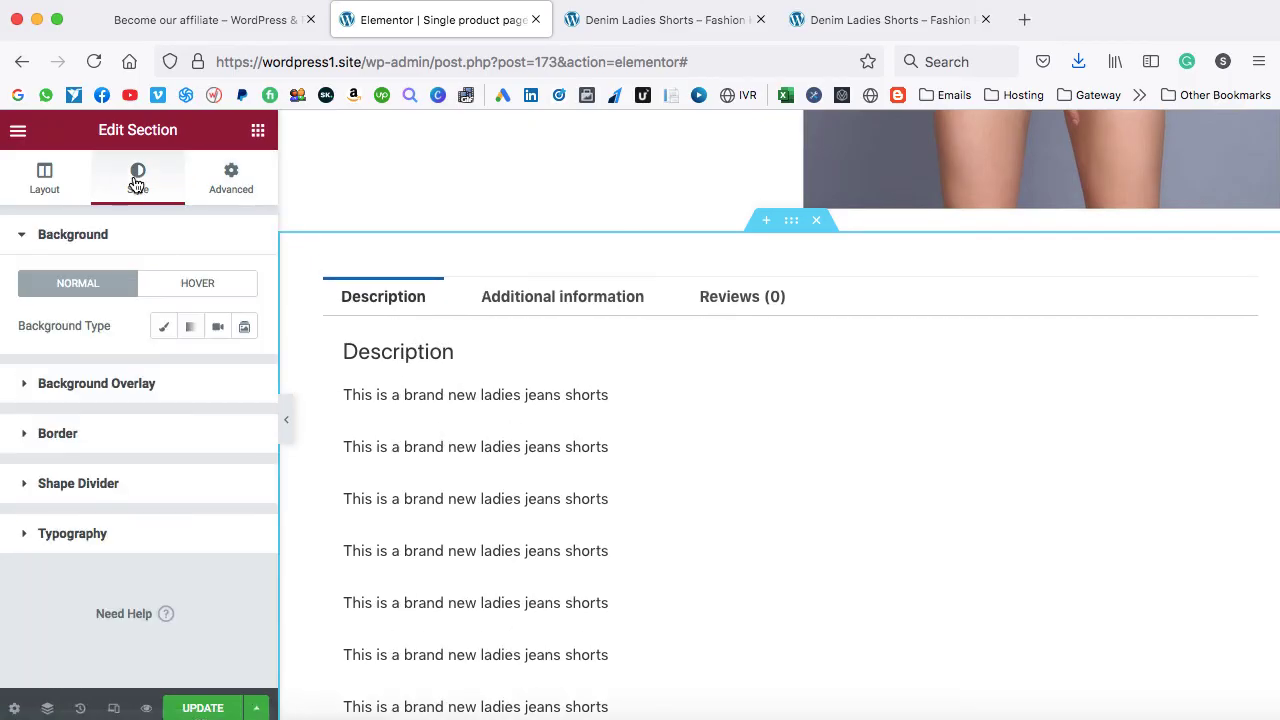
left_click(162, 333)
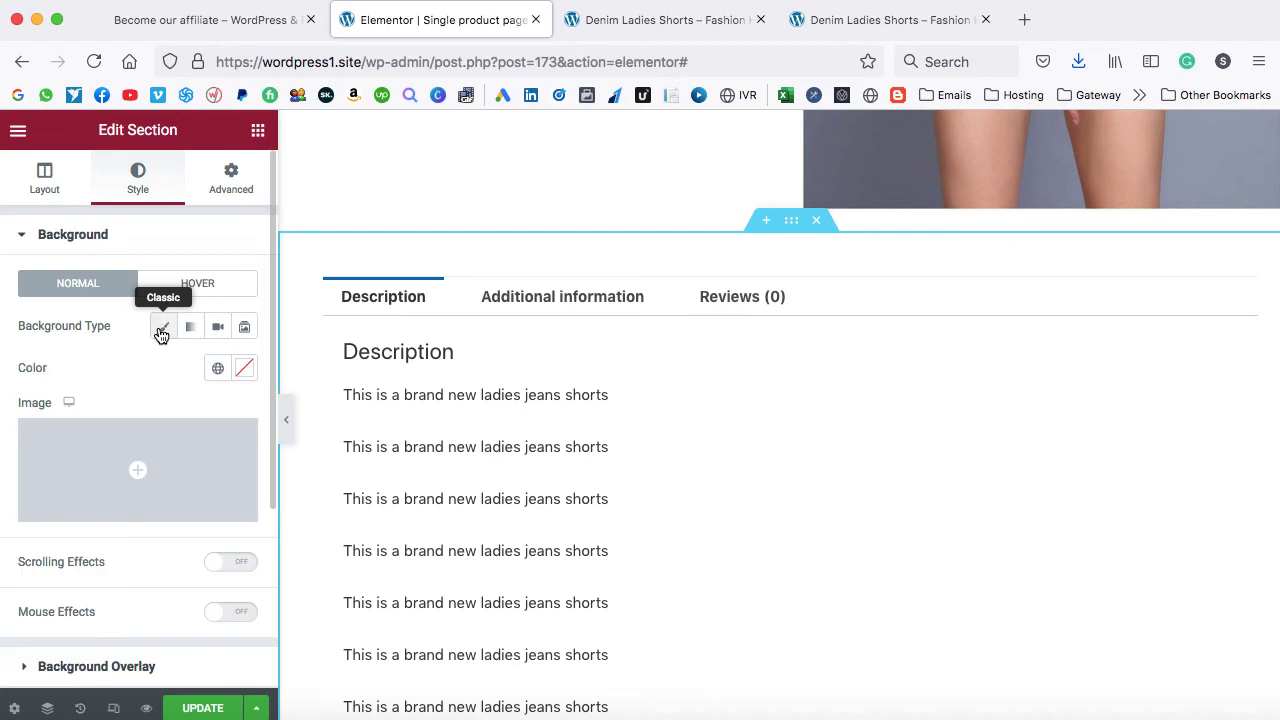
left_click(244, 368)
left_click_drag(229, 543, 140, 451)
left_click(101, 369)
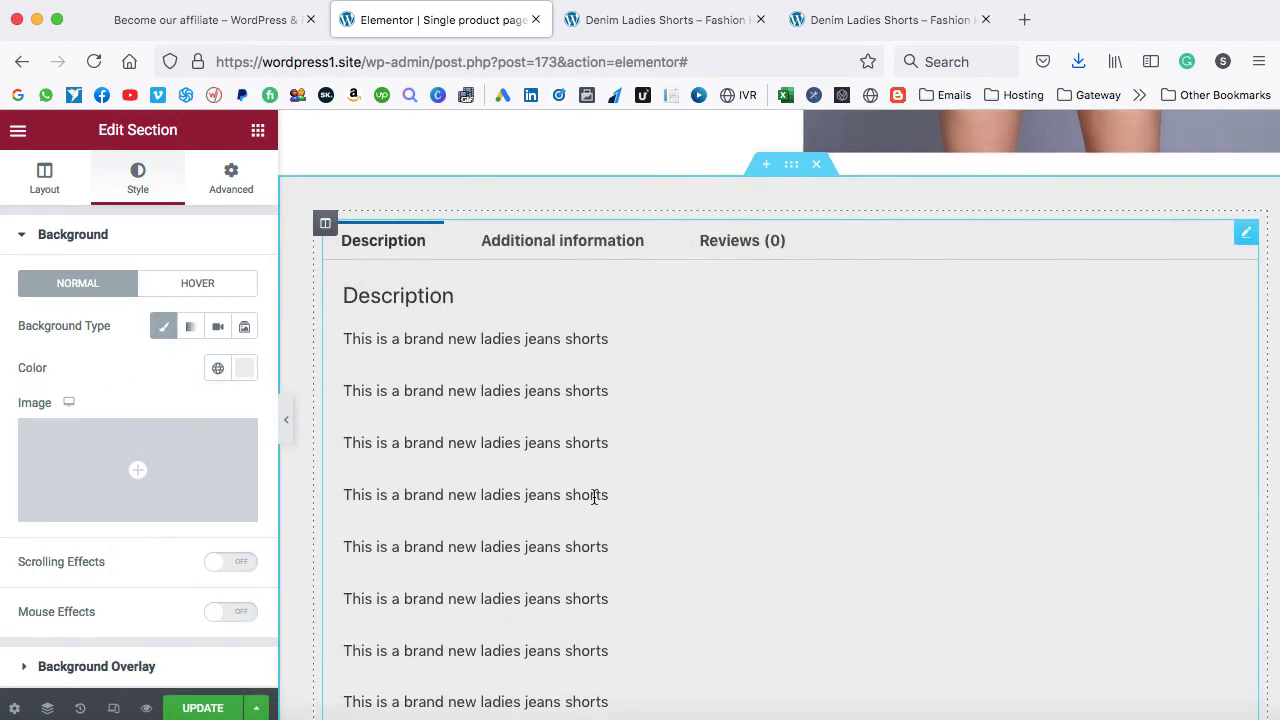
- Add a new single-column section below the product data tabs section
scroll(594, 495, "down", 8)
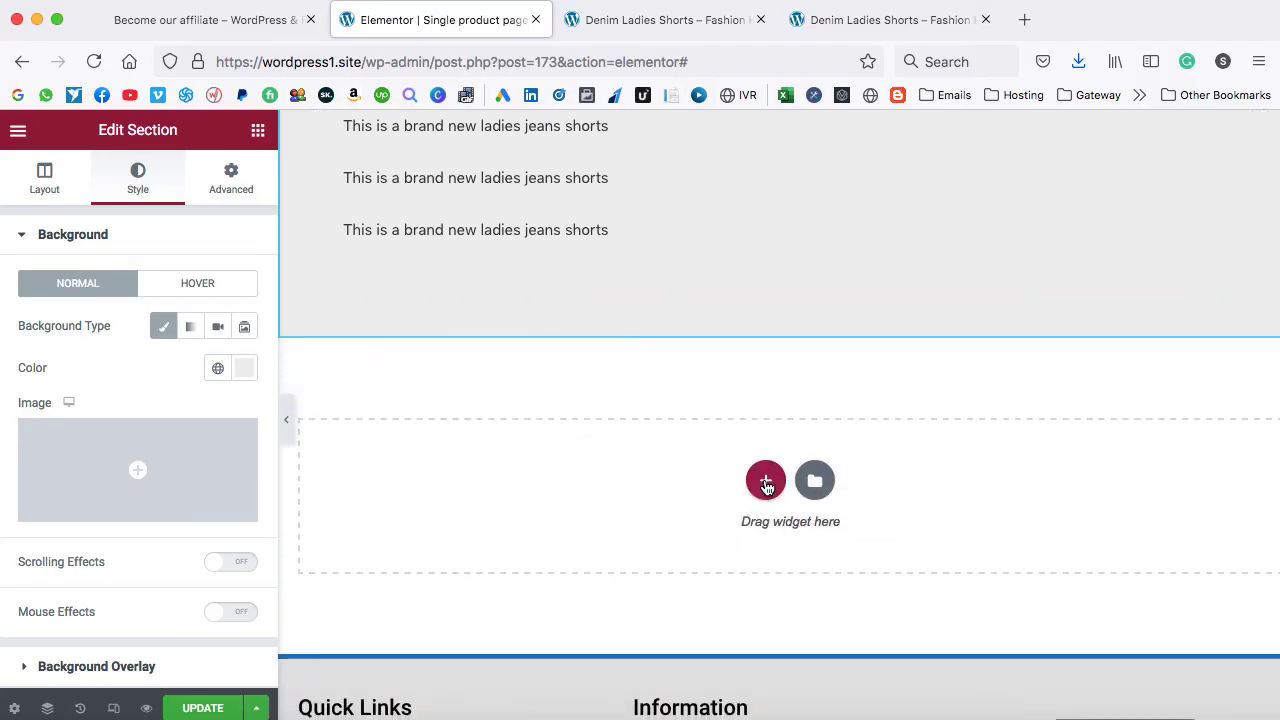
left_click(766, 481)
left_click(540, 549)
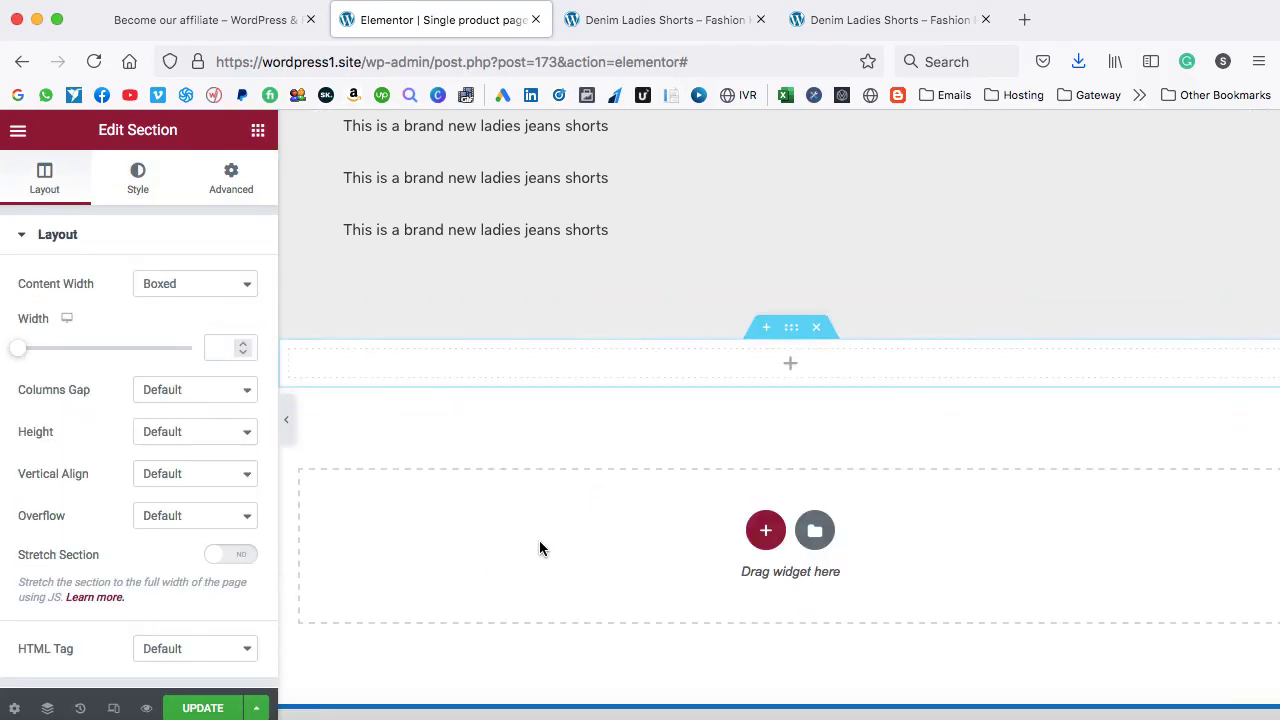
- Place an Inner Section in the new empty section and delete its second column so only one column remains
left_click(791, 368)
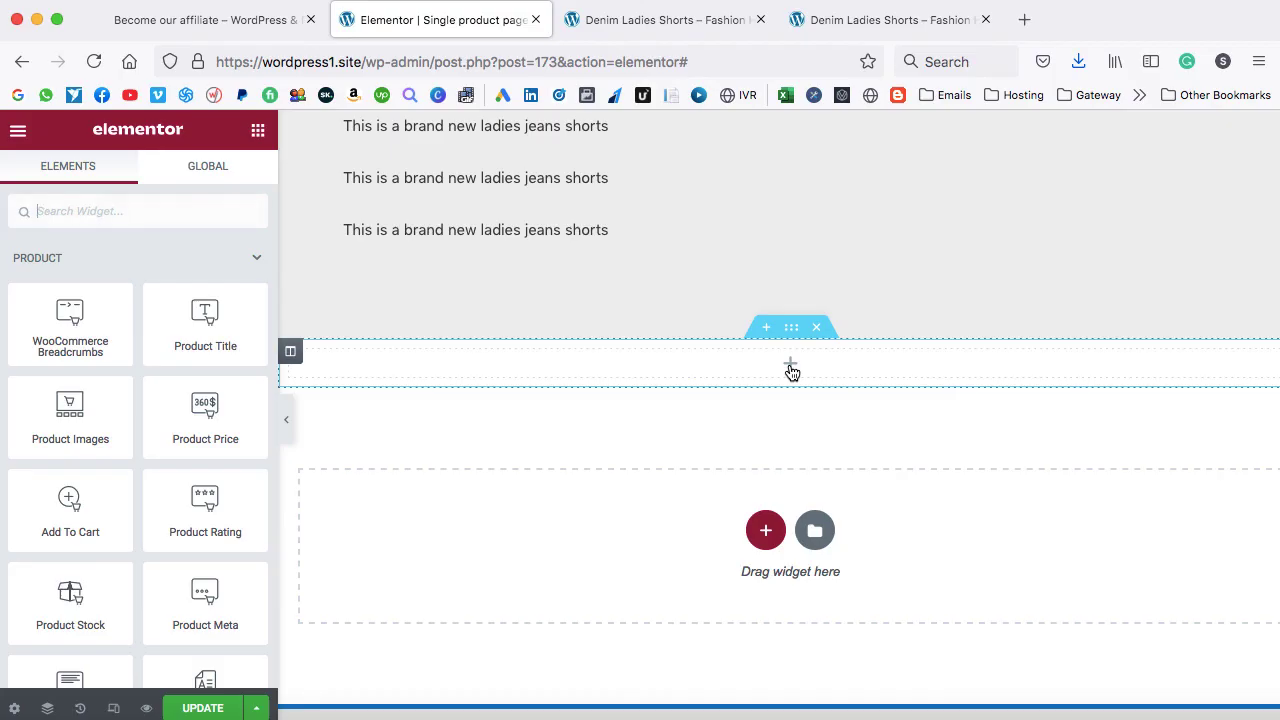
scroll(171, 437, "down", 10)
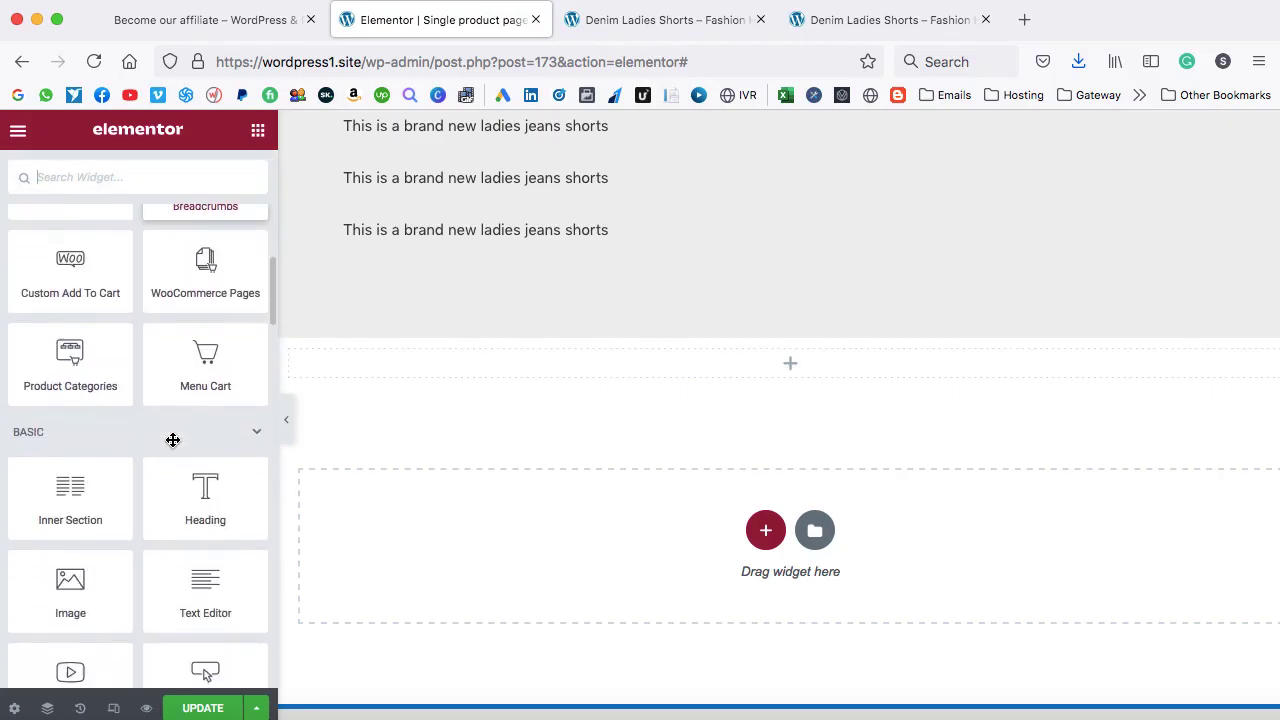
scroll(173, 440, "down", 2)
left_click_drag(131, 429, 377, 369)
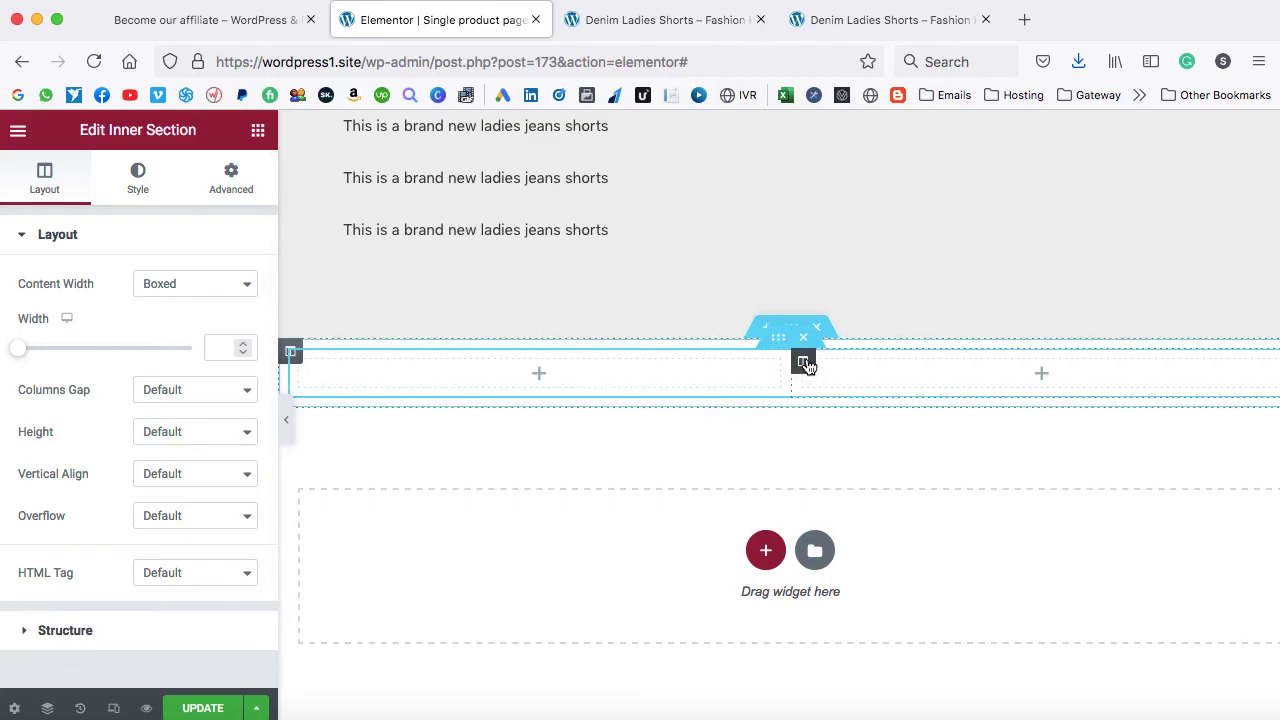
right_click(806, 366)
left_click(866, 648)
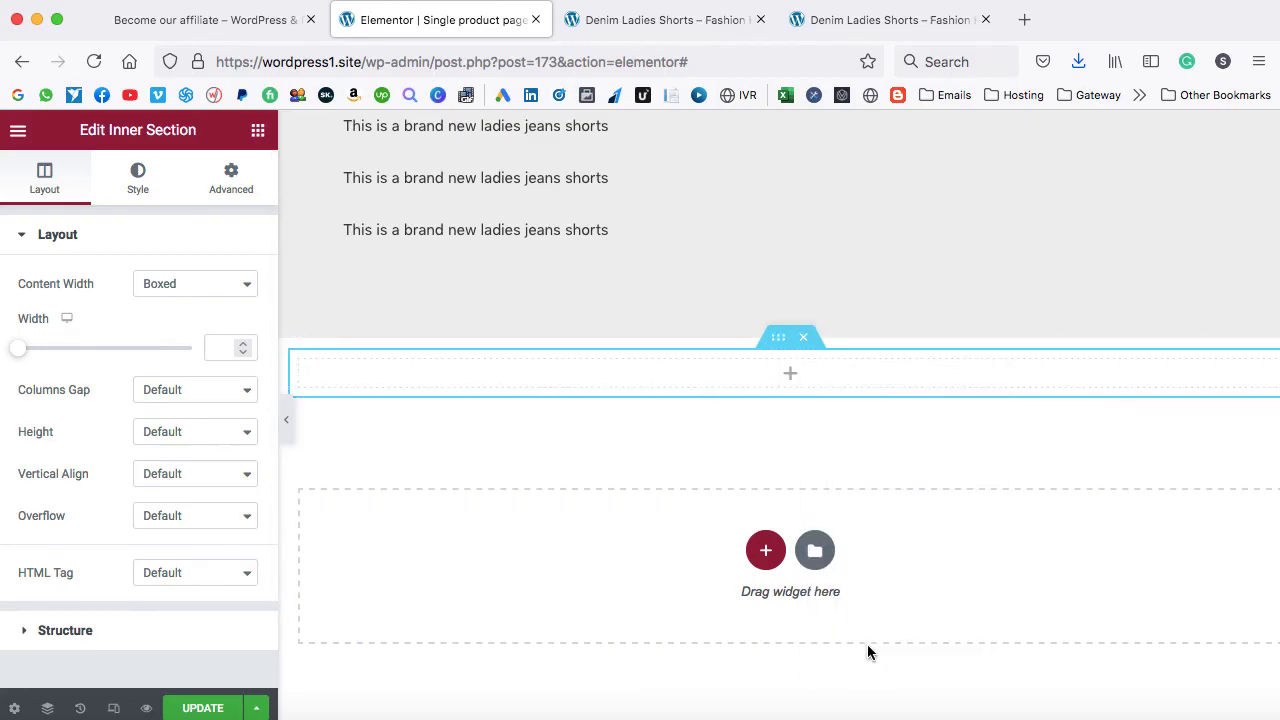
- Place the Product Related widget in the inner section's empty column
left_click(790, 378)
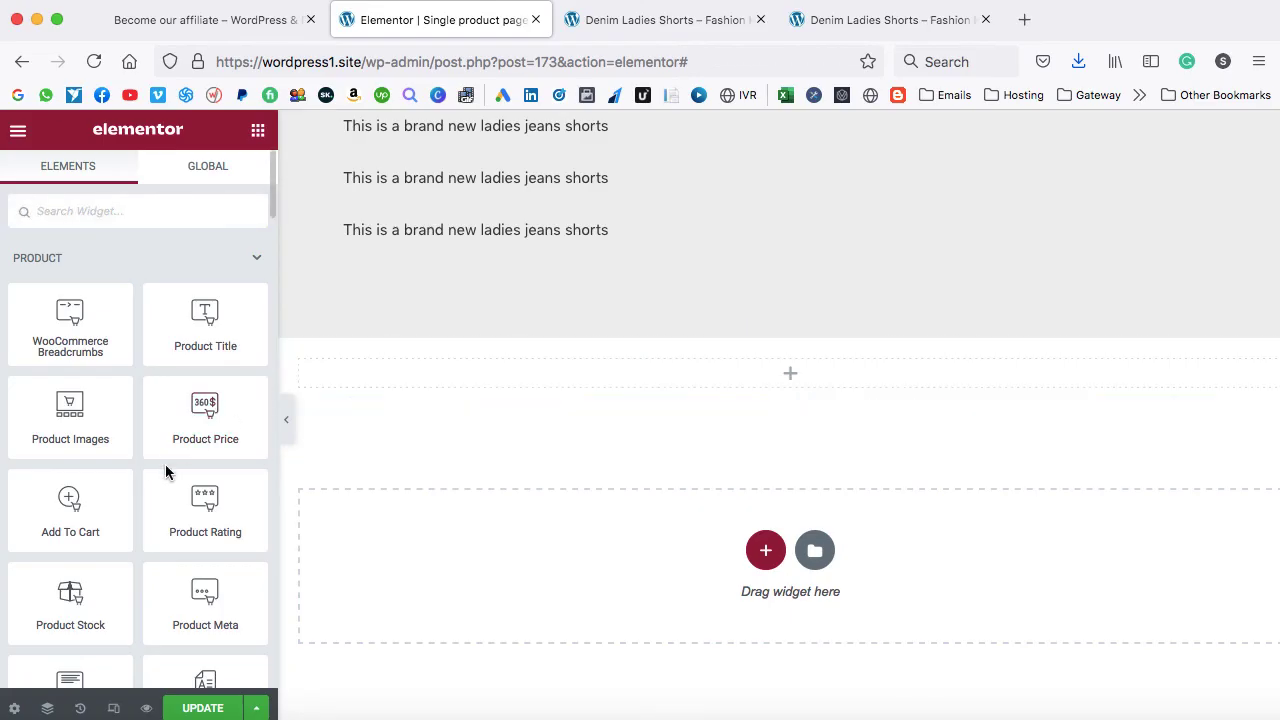
scroll(165, 472, "down", 3)
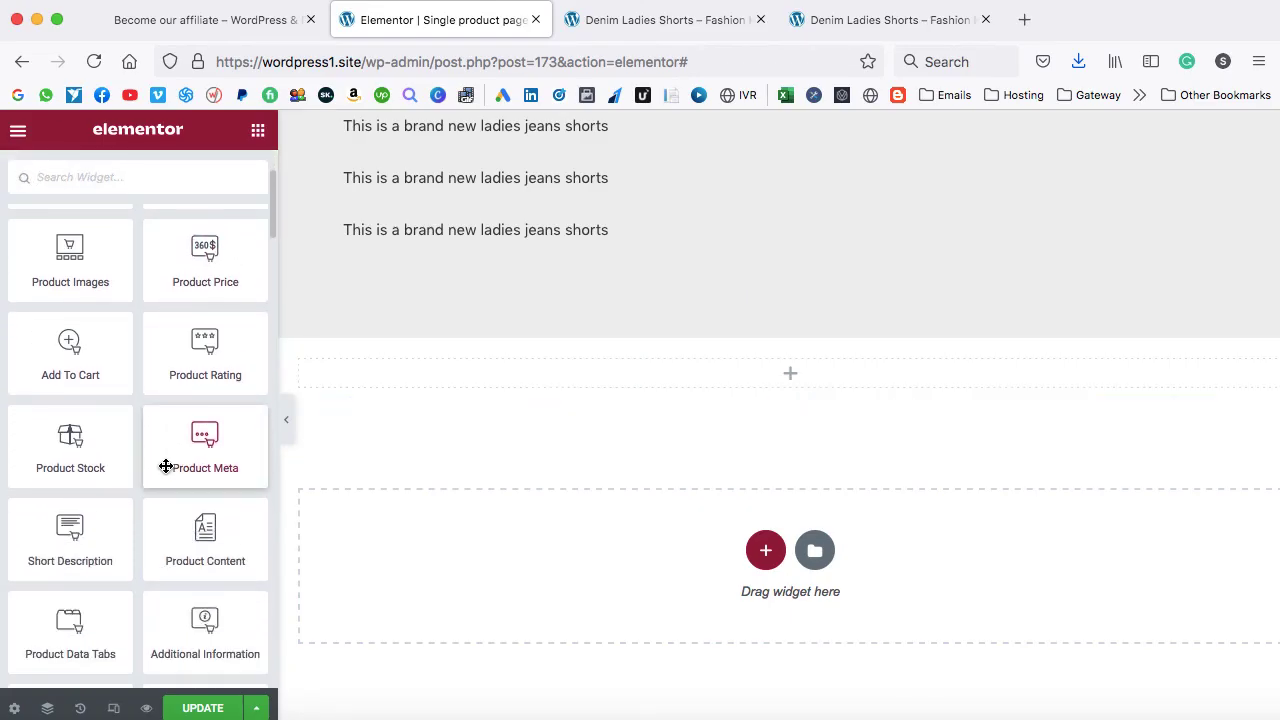
scroll(166, 467, "down", 4)
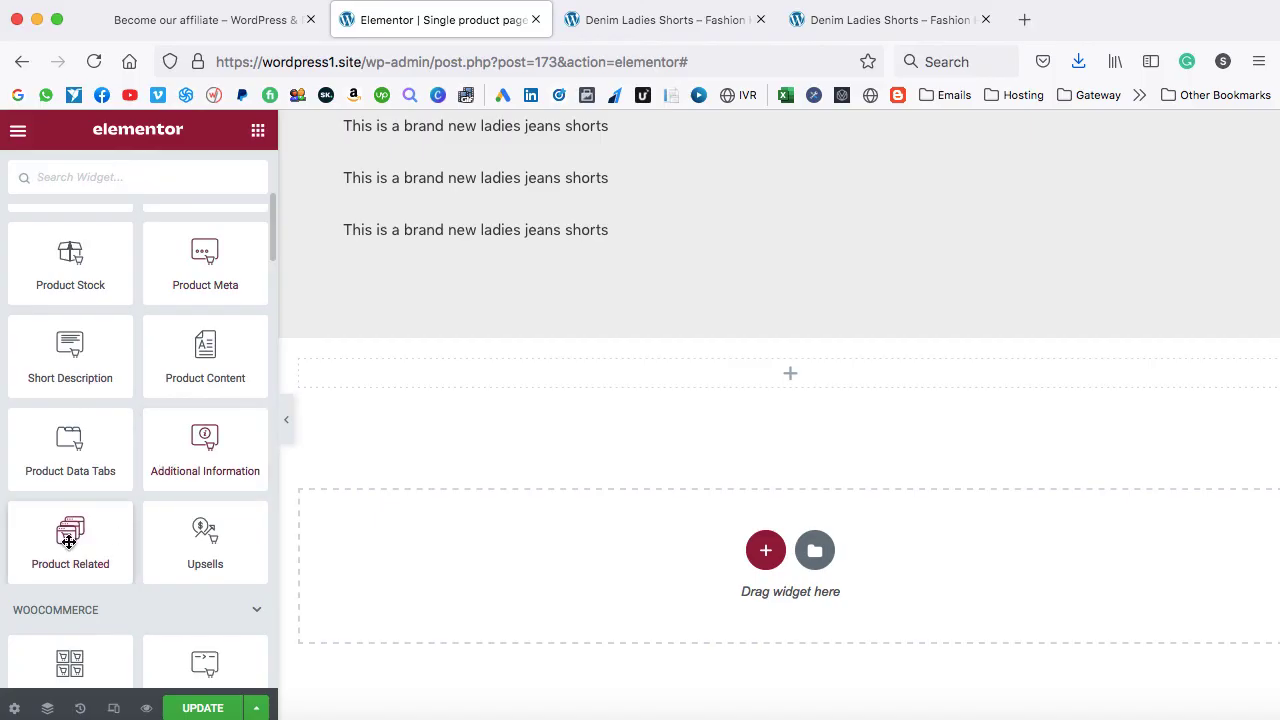
left_click_drag(70, 537, 434, 376)
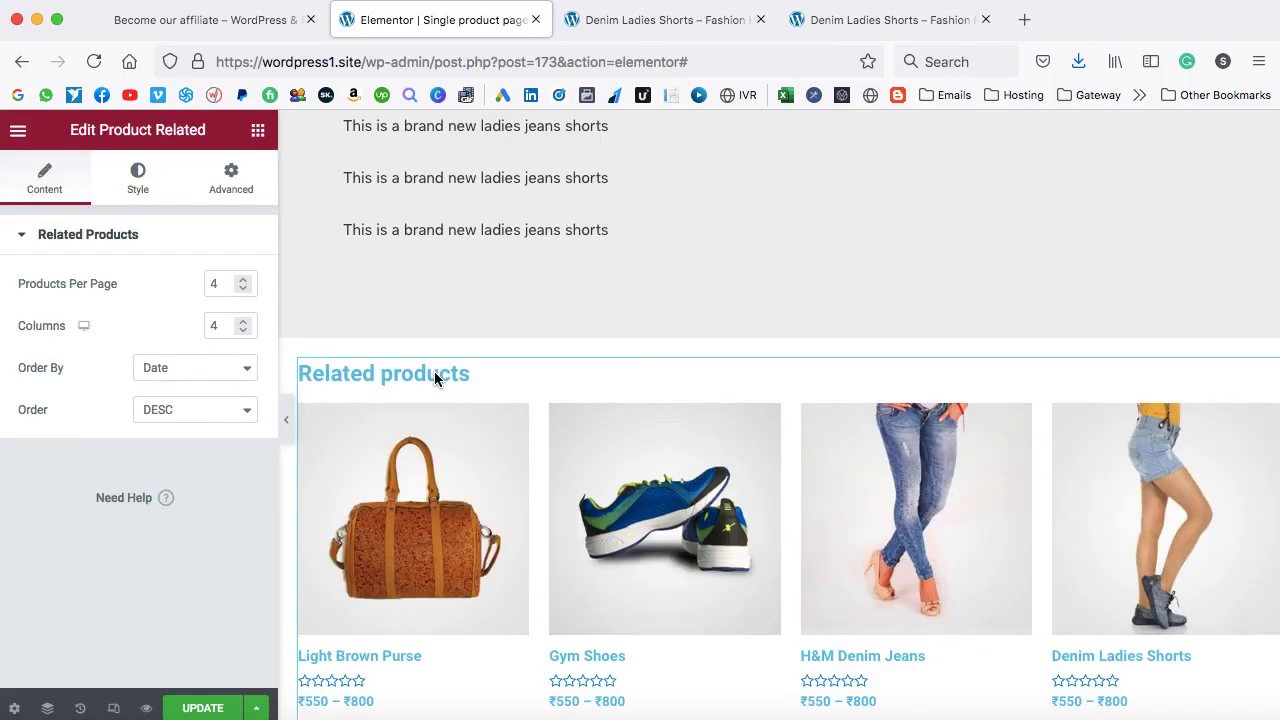
scroll(573, 372, "down", 1)
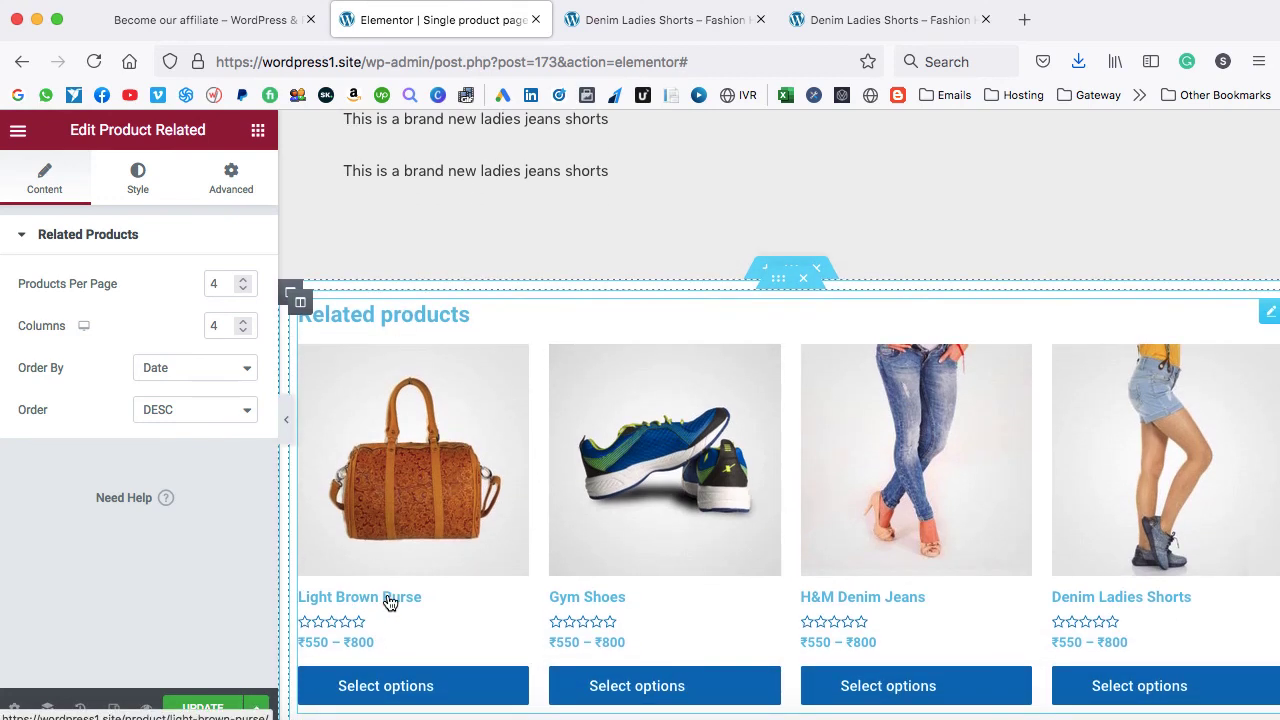
- Set the product title colour in the related products widget to black
left_click(140, 172)
scroll(160, 400, "down", 8)
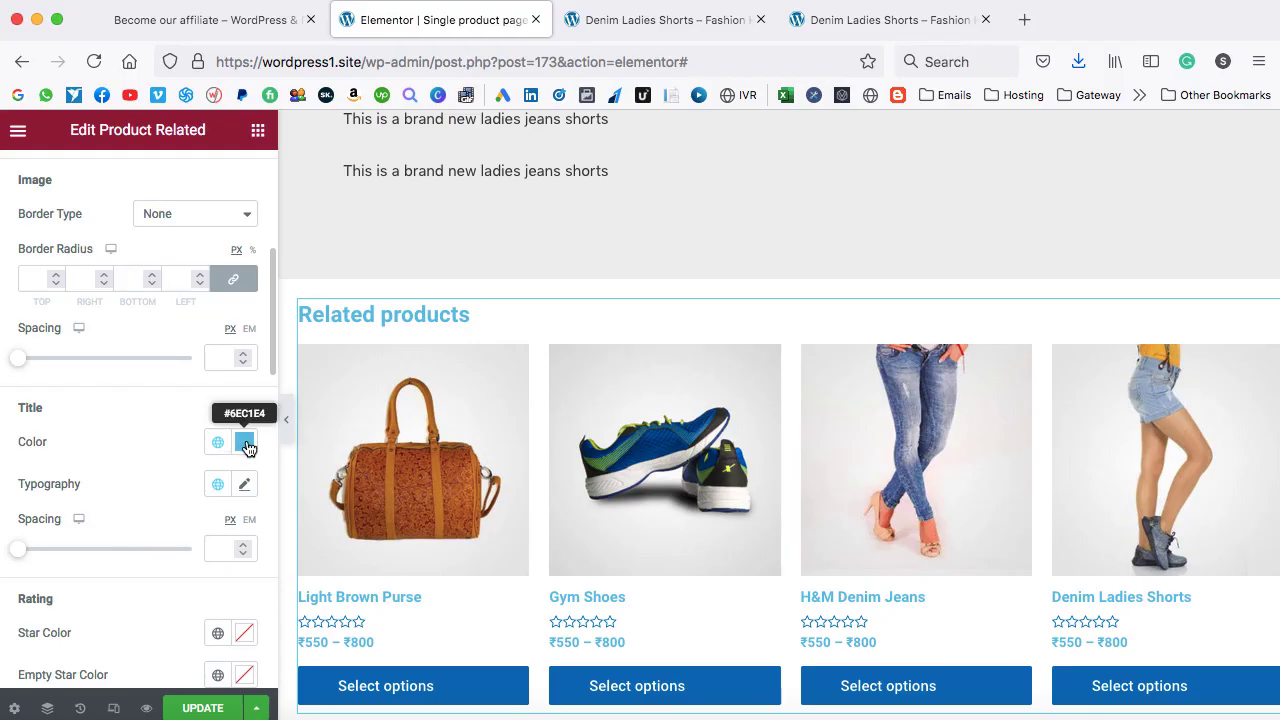
left_click(245, 442)
left_click_drag(389, 298, 143, 448)
left_click(143, 448)
- Set both the price colour and the regular price colour of the related products to black
scroll(143, 448, "down", 10)
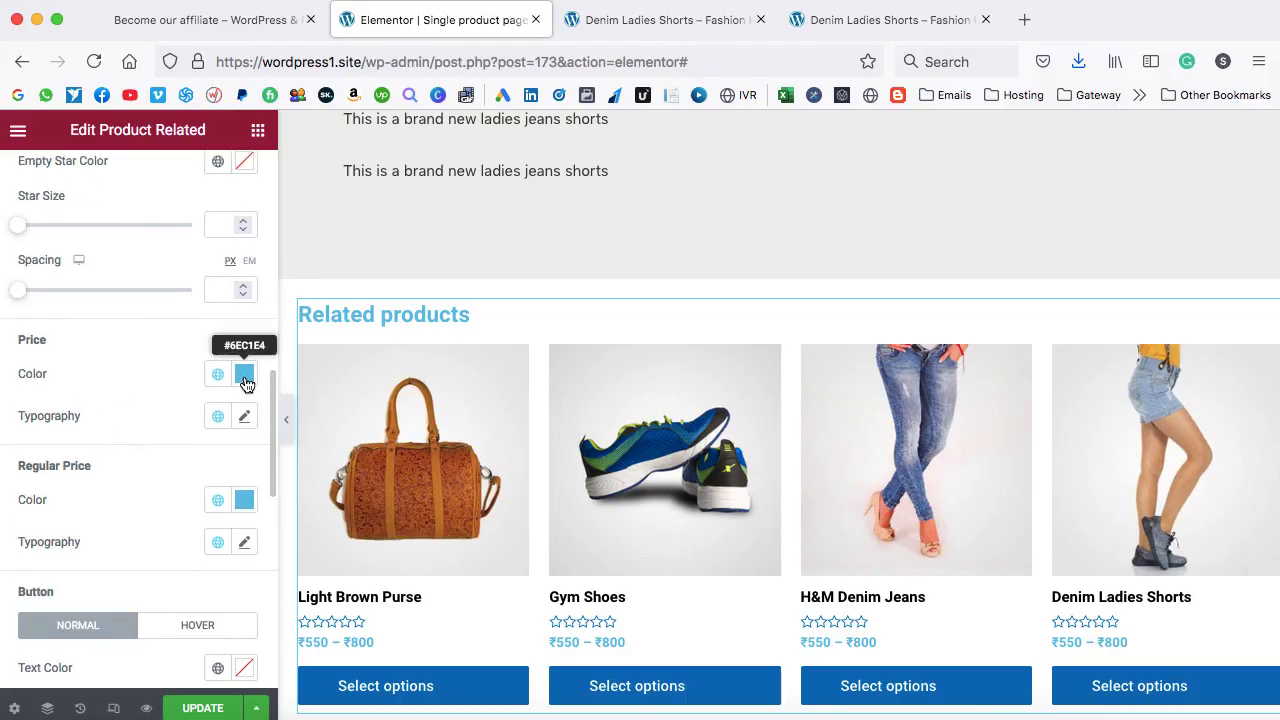
left_click(245, 384)
left_click_drag(237, 545, 128, 645)
left_click(103, 384)
scroll(80, 388, "down", 1)
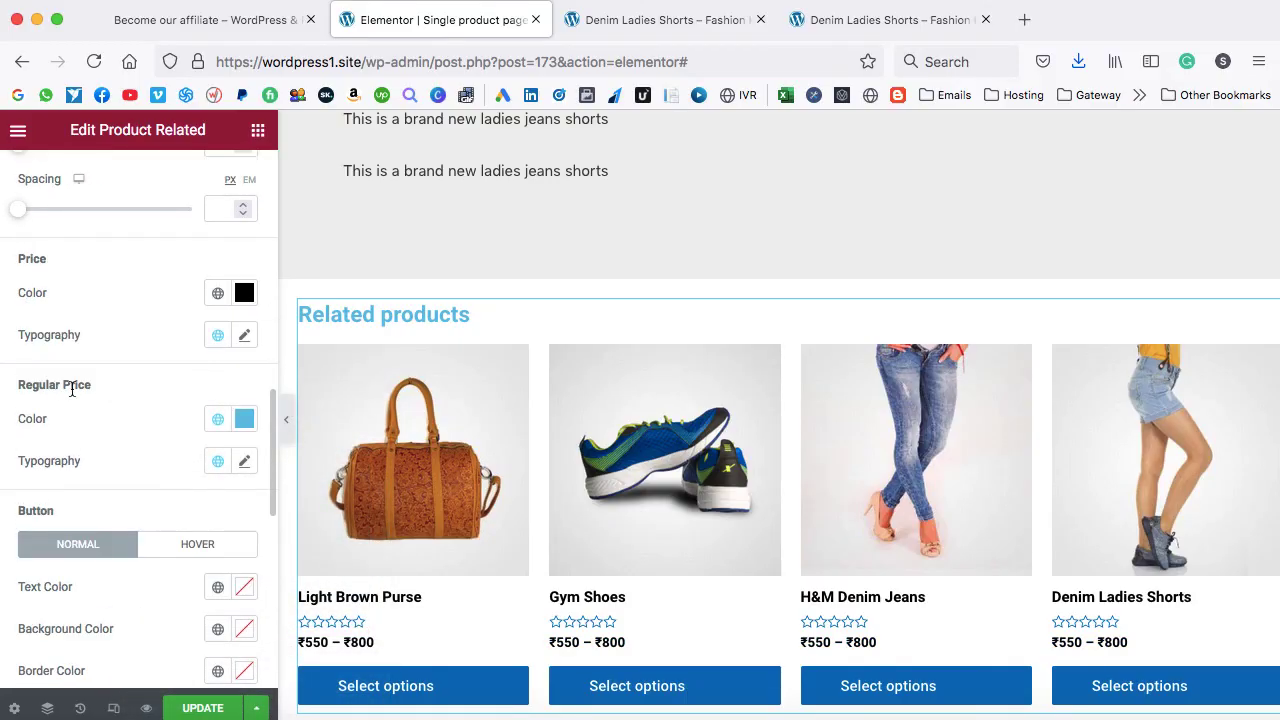
left_click(242, 418)
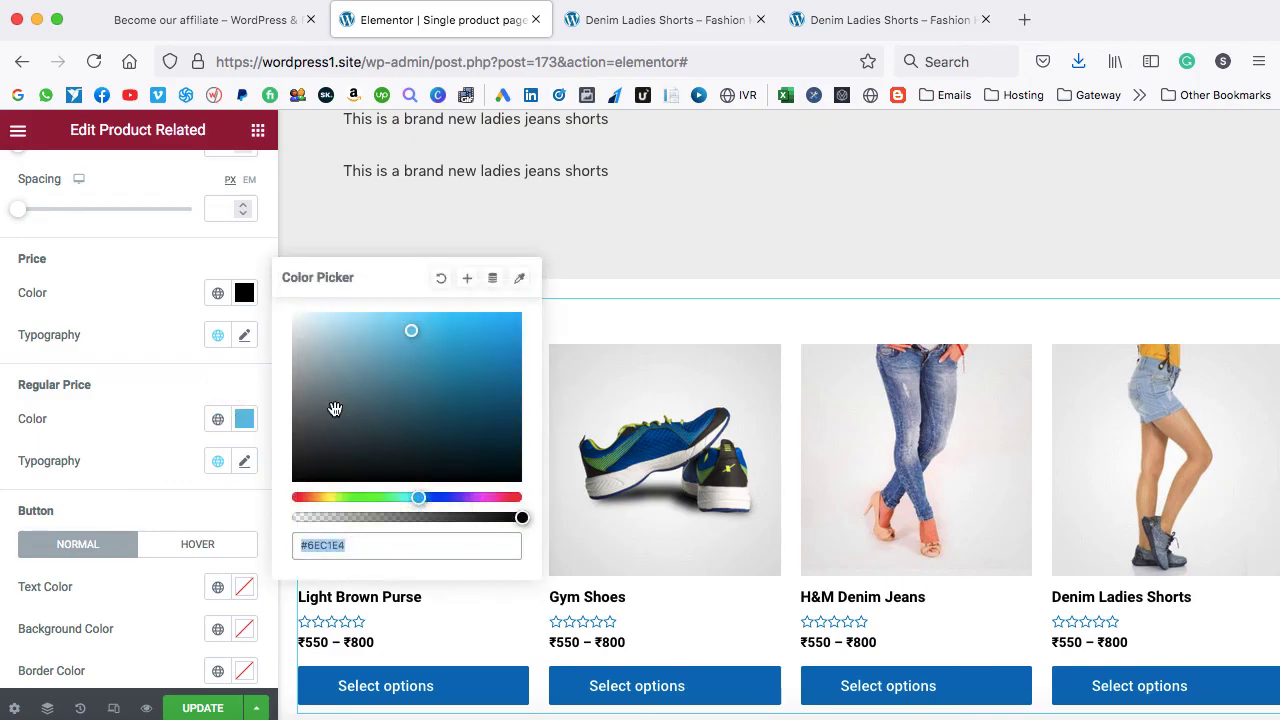
left_click_drag(334, 409, 296, 463)
left_click(126, 451)
- Set the colour of the Related products heading to black (#000000)
scroll(126, 451, "down", 3)
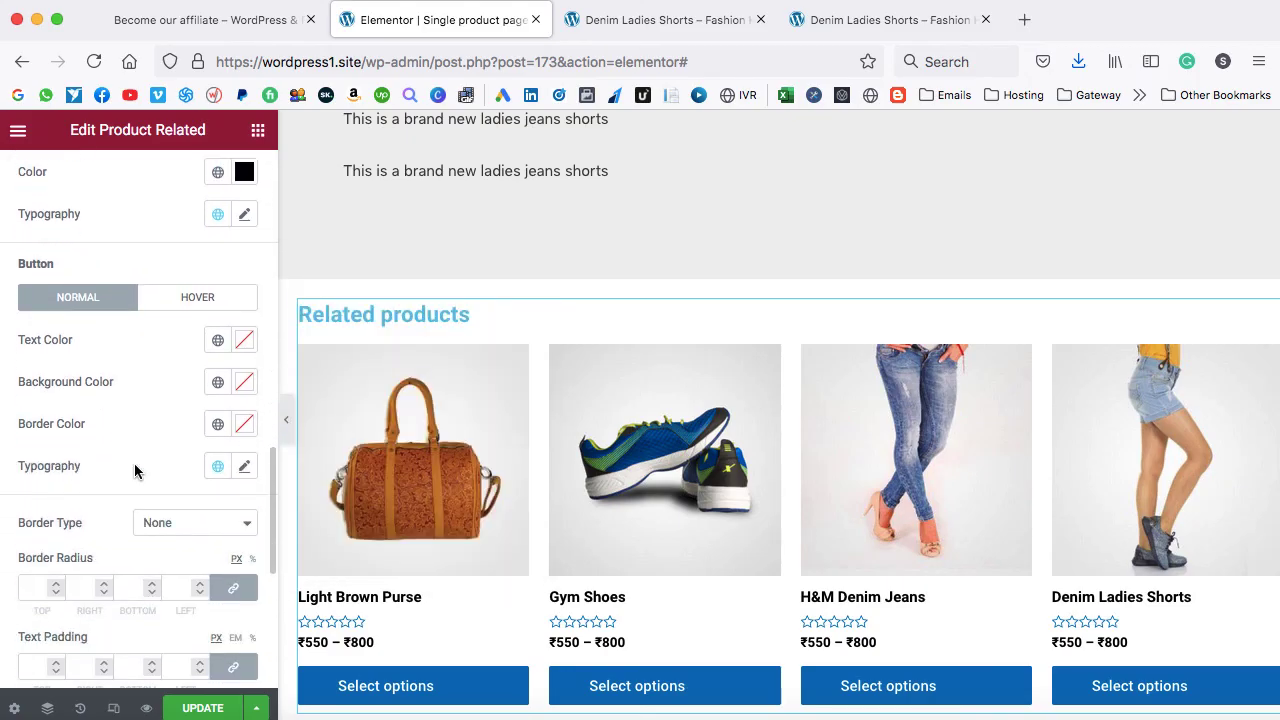
scroll(135, 471, "down", 6)
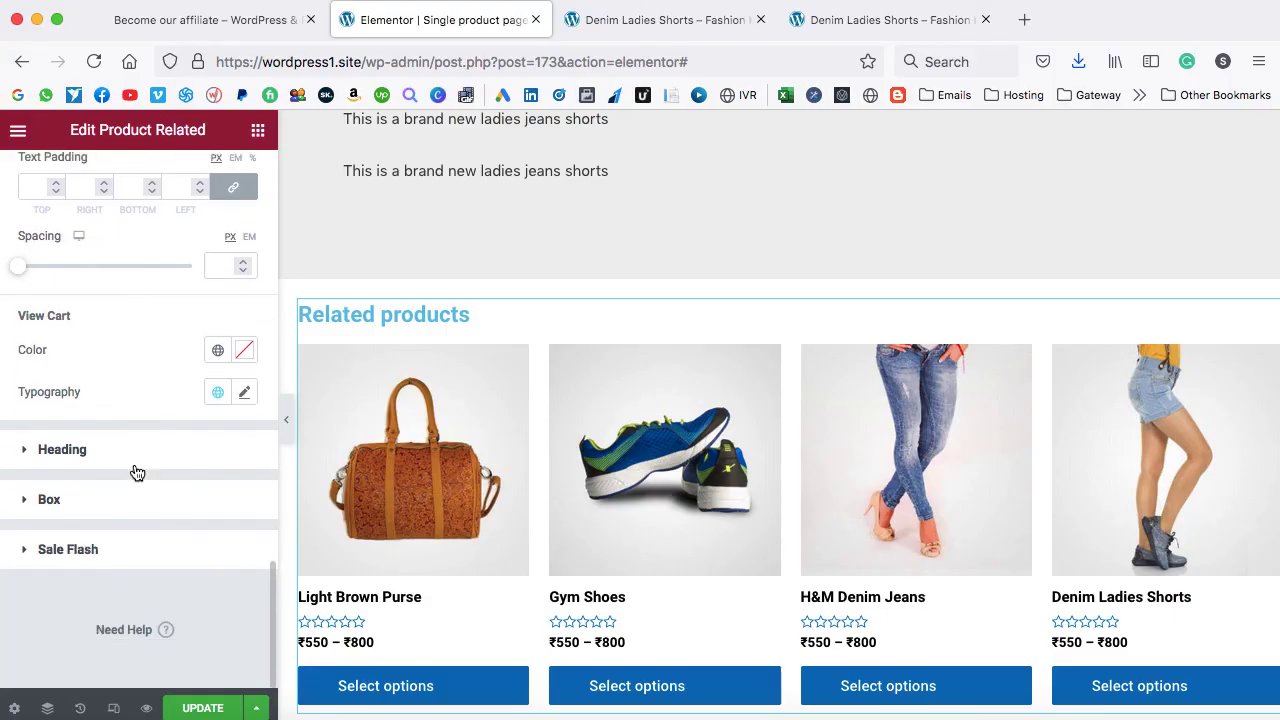
left_click(27, 455)
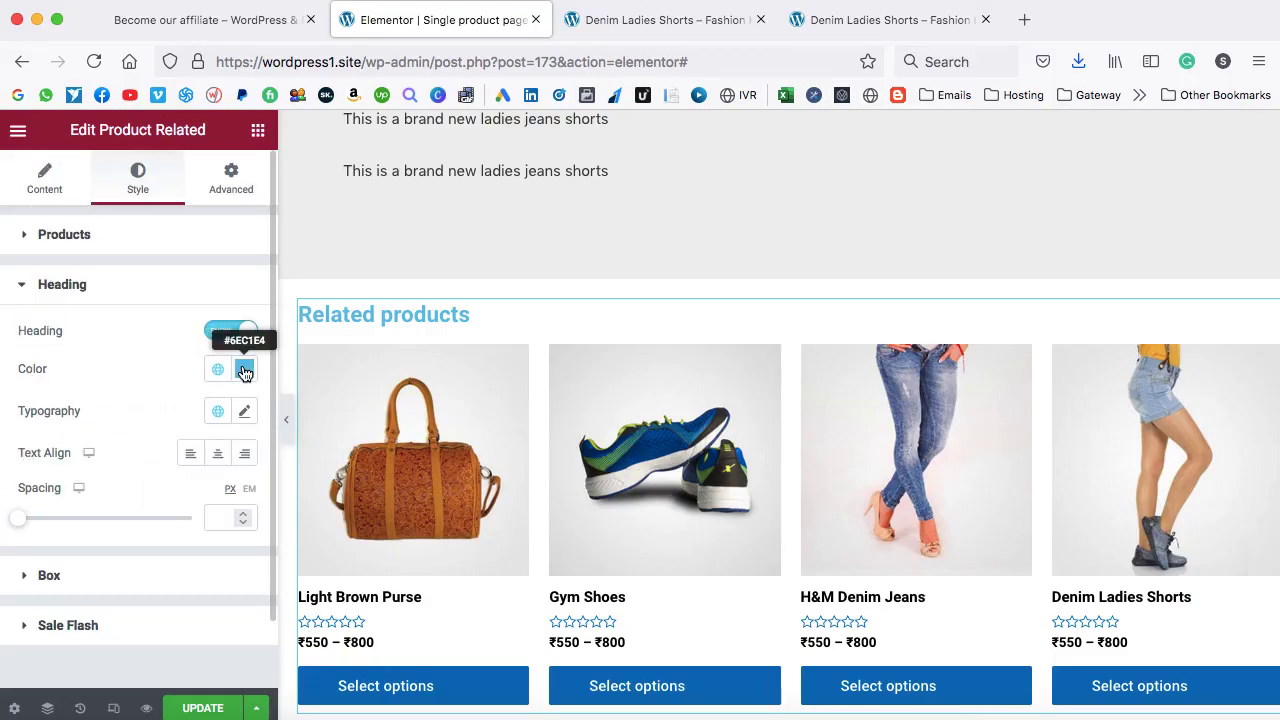
left_click(240, 370)
left_click_drag(207, 469, 136, 640)
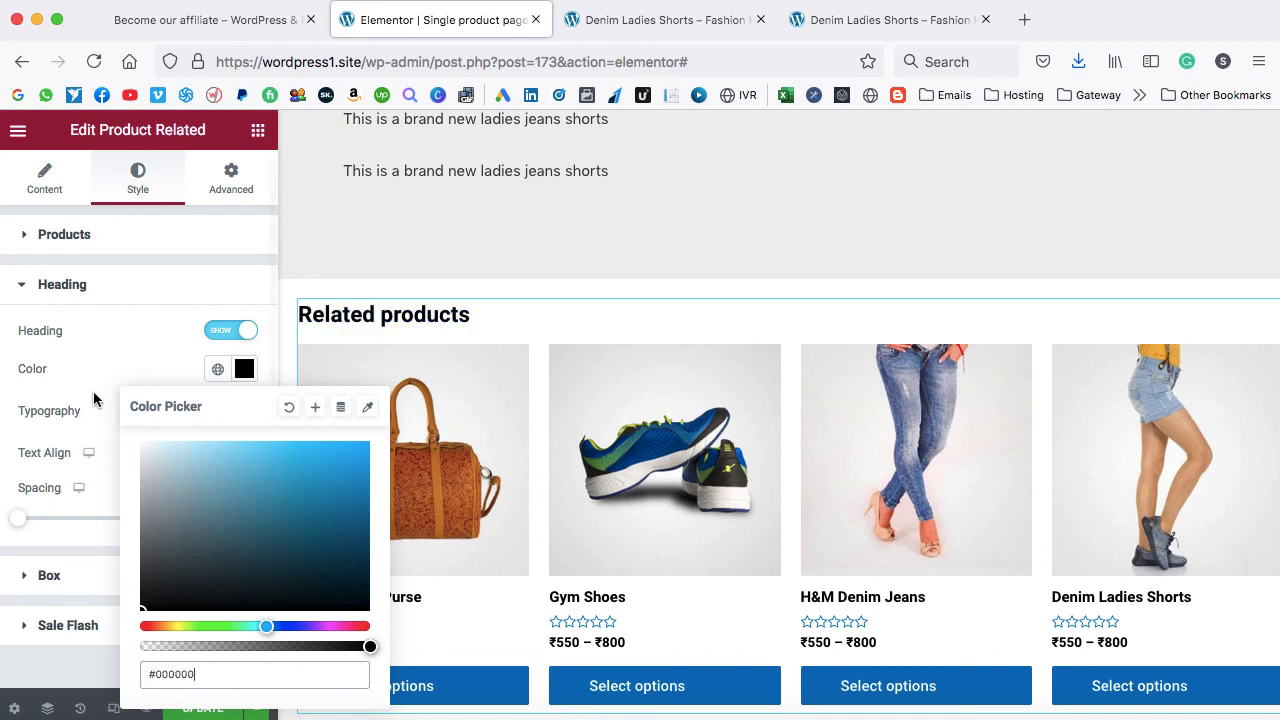
left_click(62, 427)
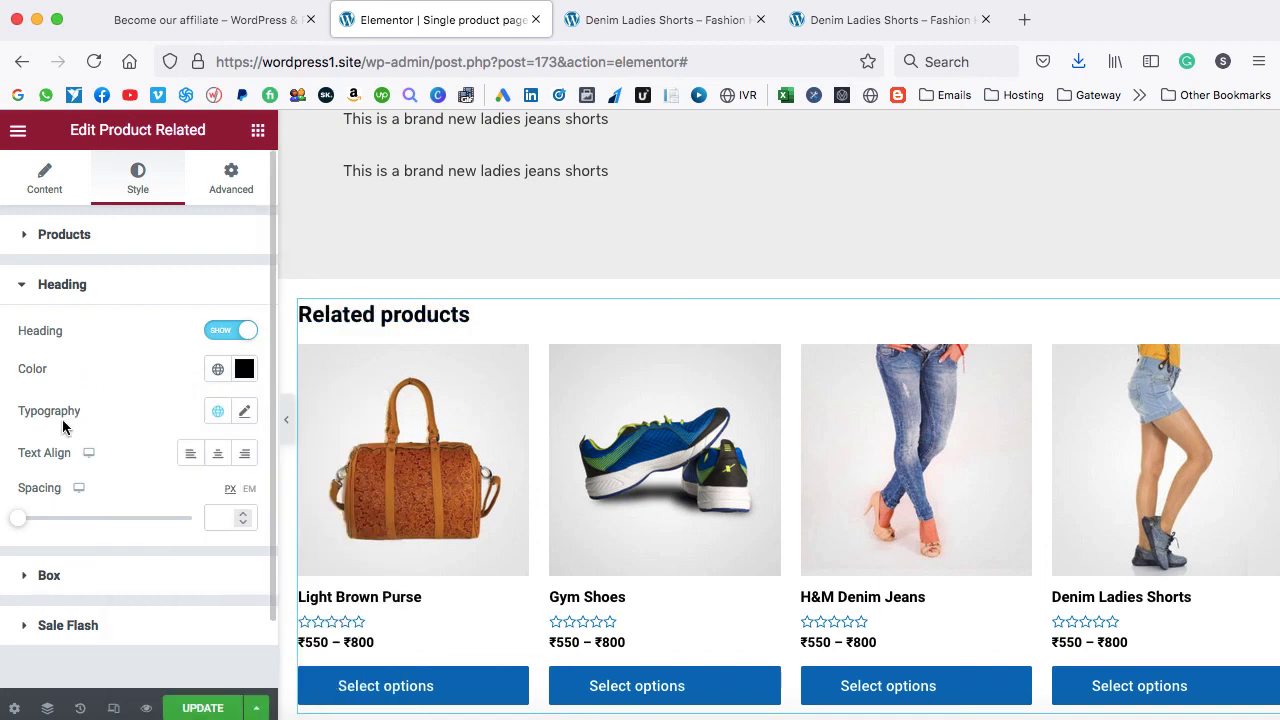
- Set the Related products heading's typography to size 34 px and italic style, and update the template
left_click(245, 411)
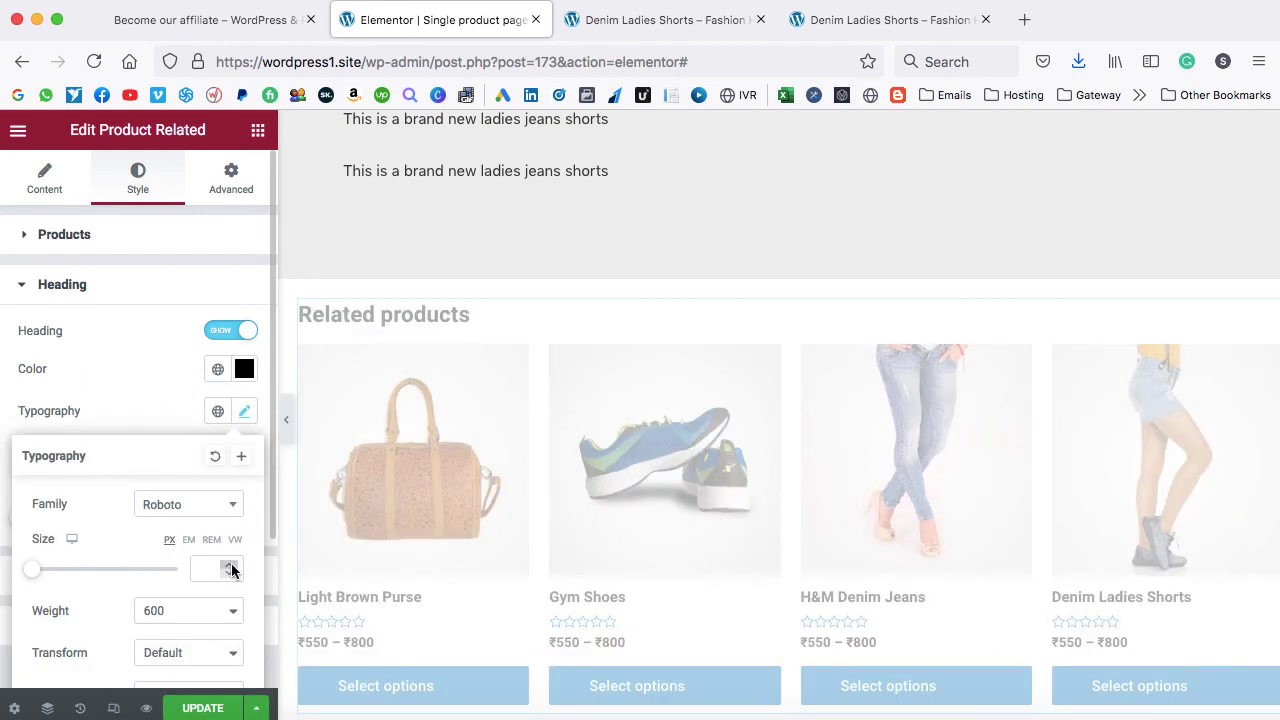
left_click_drag(231, 568, 231, 568)
scroll(139, 560, "down", 3)
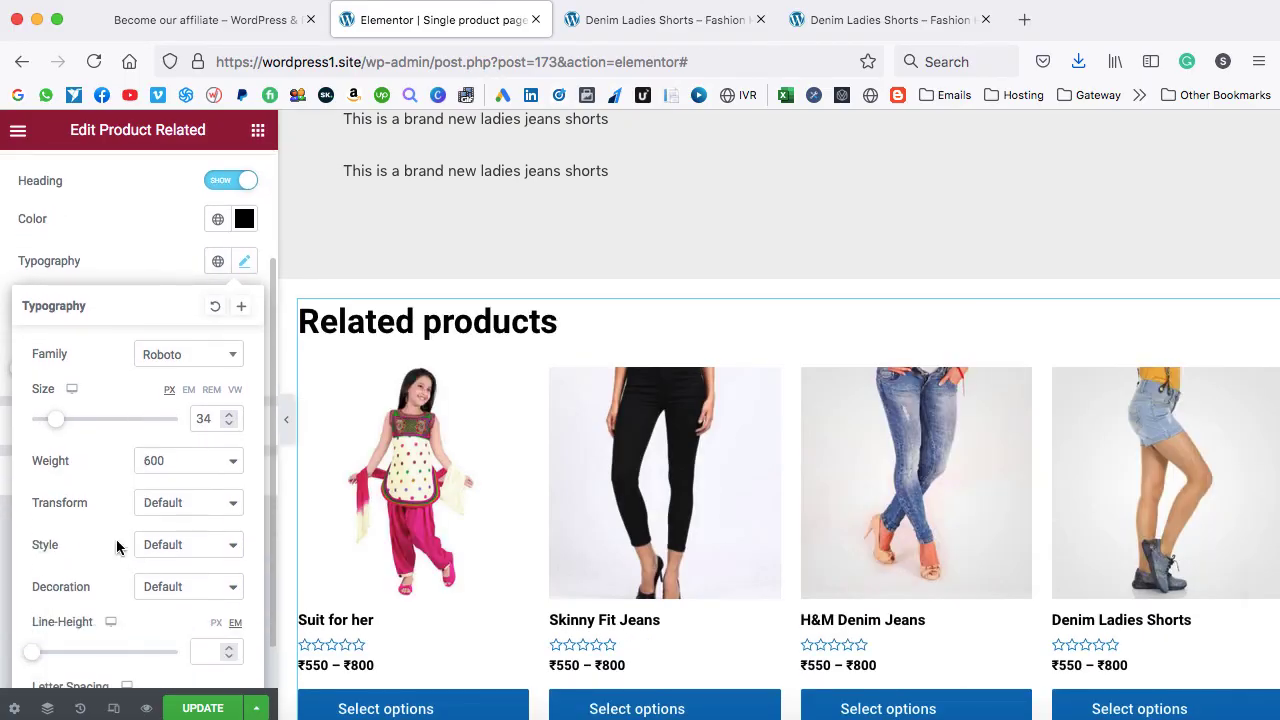
left_click(158, 544)
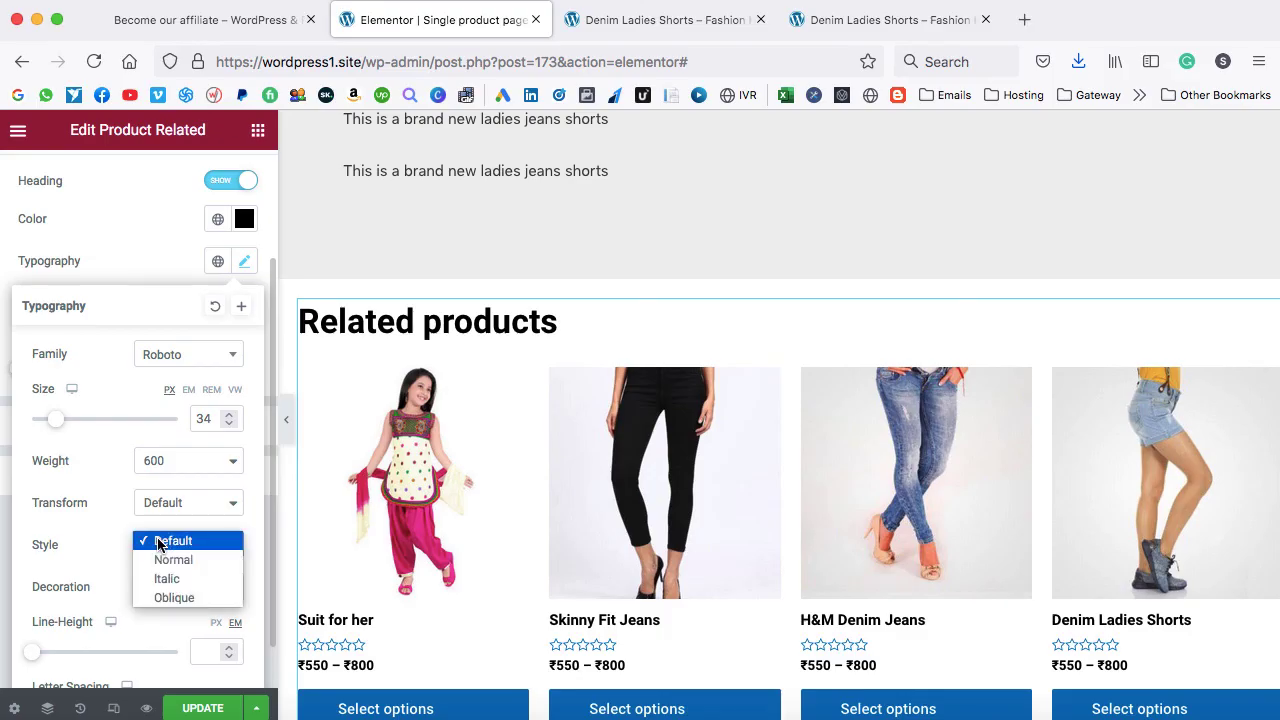
left_click(166, 579)
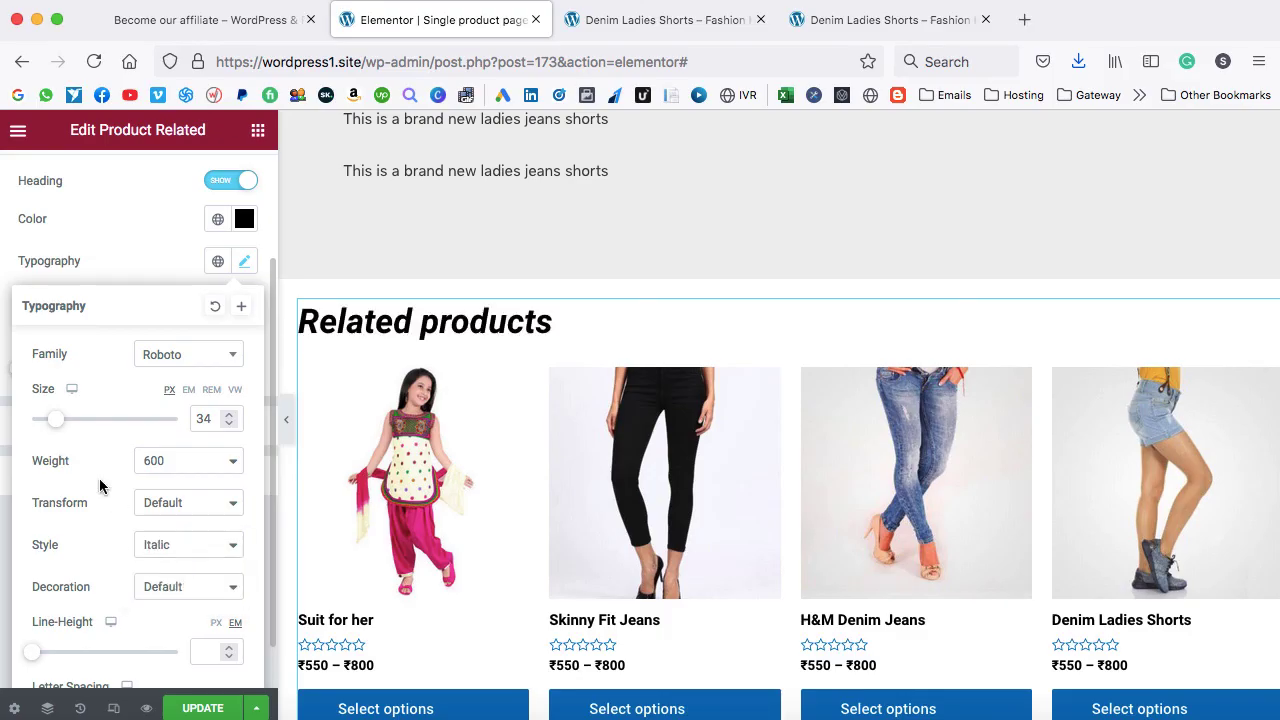
left_click(205, 710)
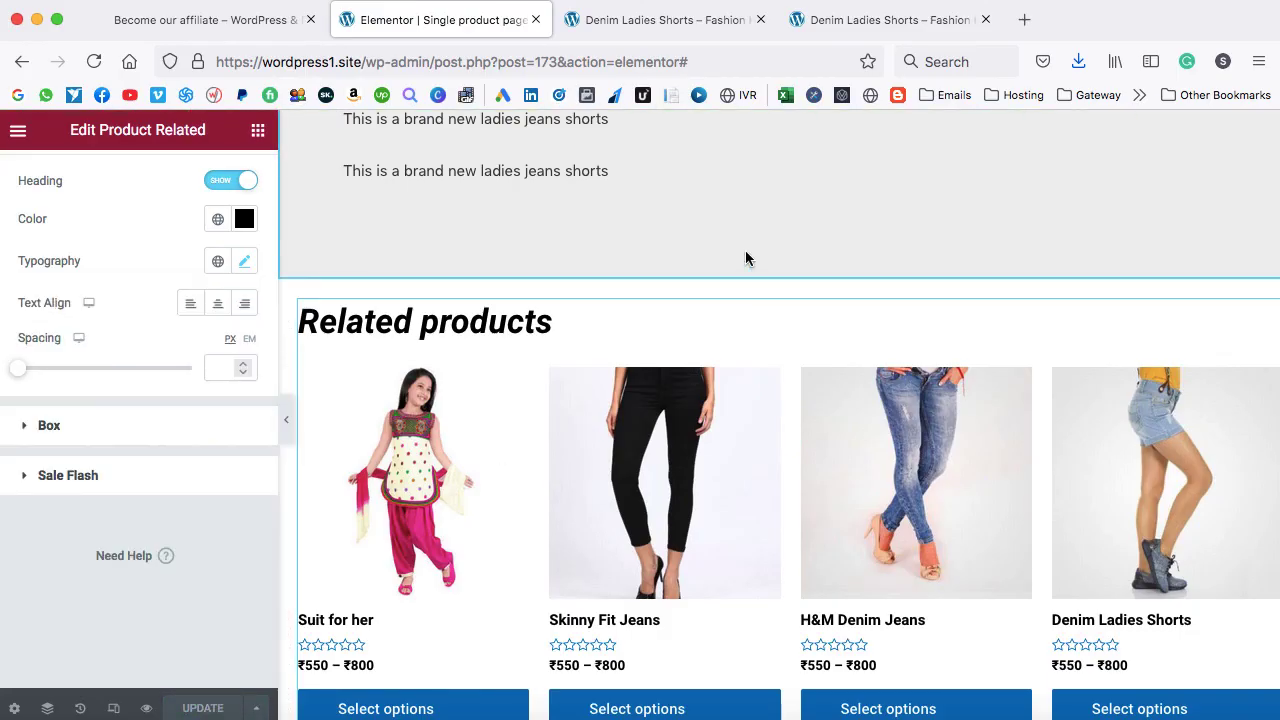
- Reload the live Denim Ladies Shorts product page and look over its sections from the glitter background down to the related products
left_click(831, 24)
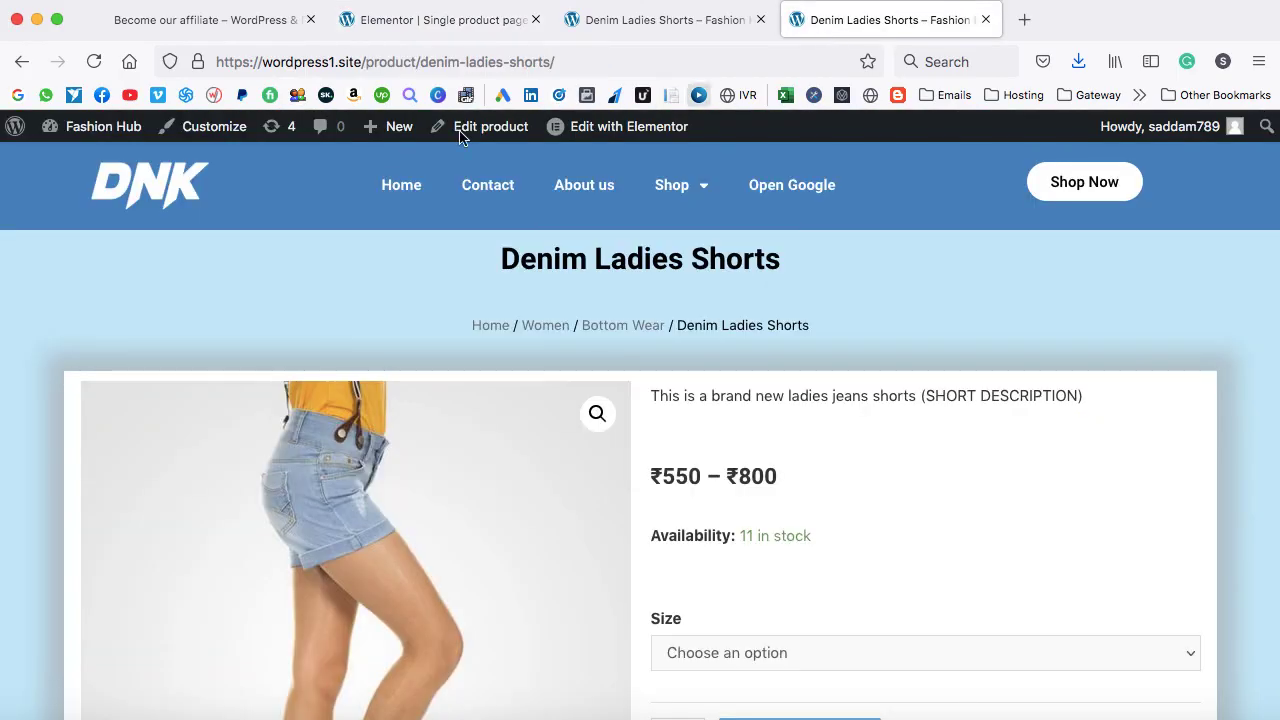
left_click(94, 61)
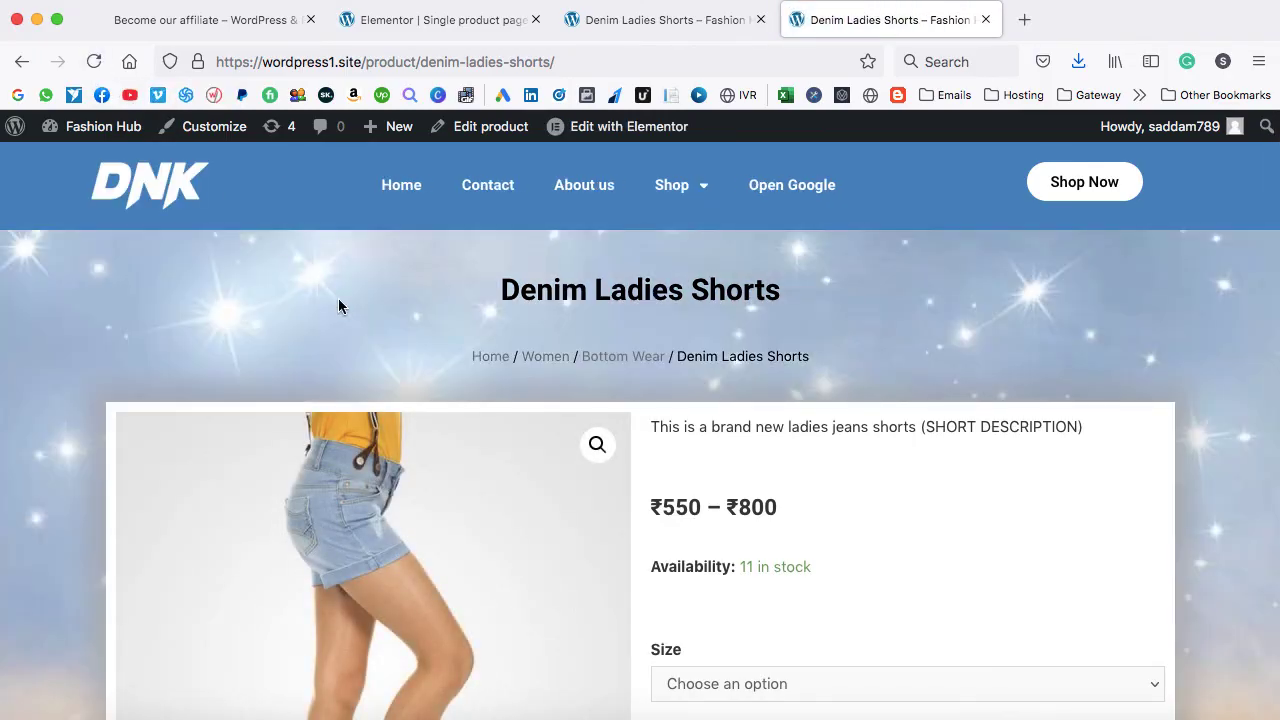
scroll(338, 305, "down", 2)
scroll(338, 305, "down", 1)
scroll(338, 305, "down", 5)
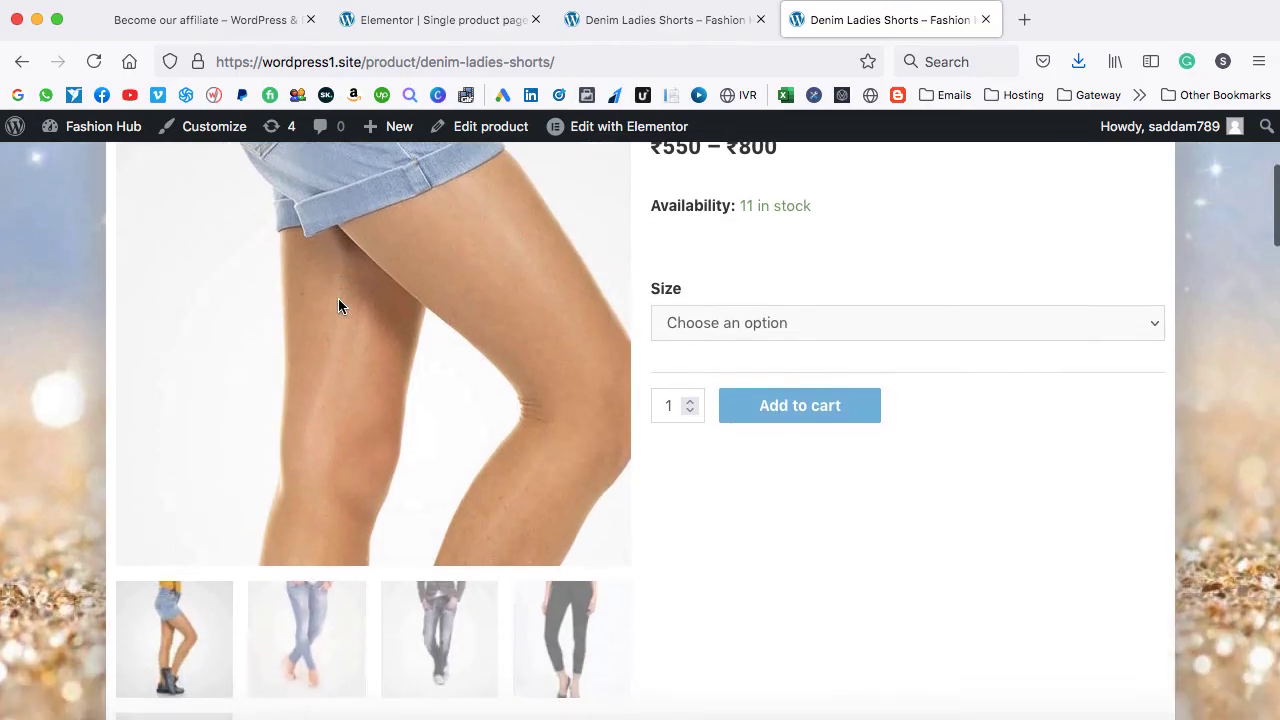
scroll(794, 338, "down", 4)
scroll(794, 338, "down", 4)
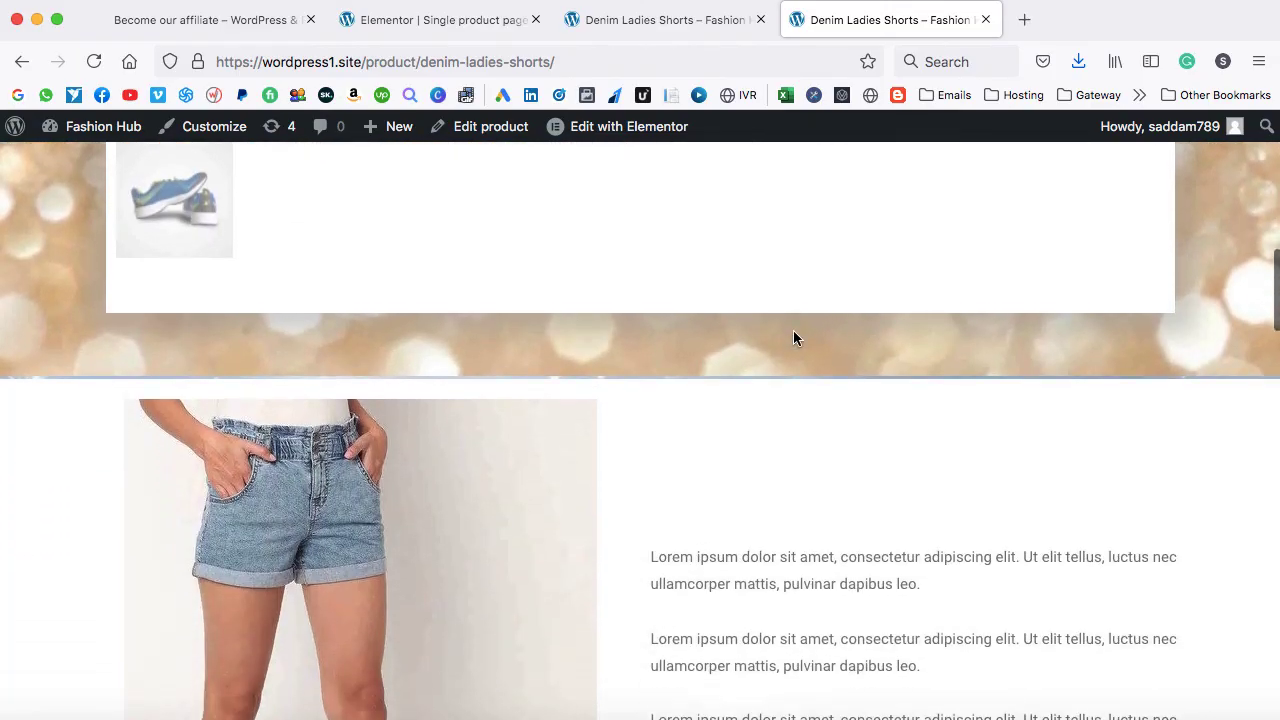
scroll(794, 331, "down", 1)
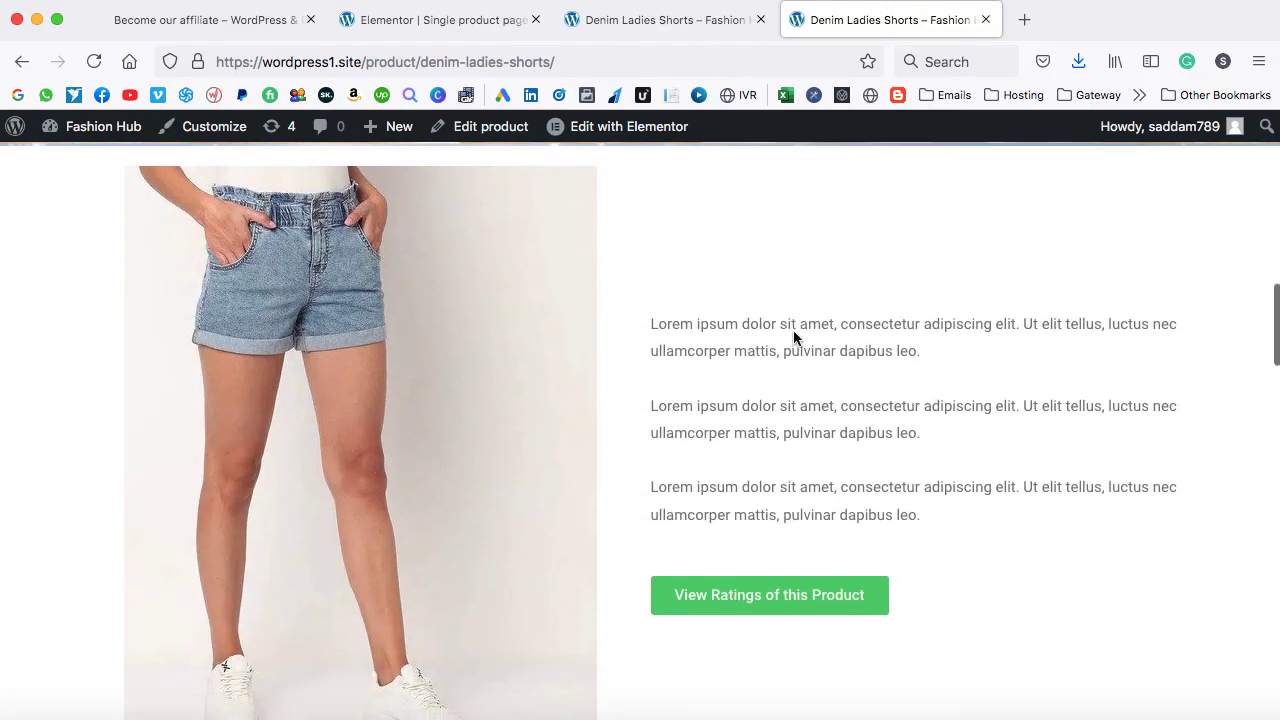
scroll(794, 335, "down", 1)
scroll(794, 338, "down", 12)
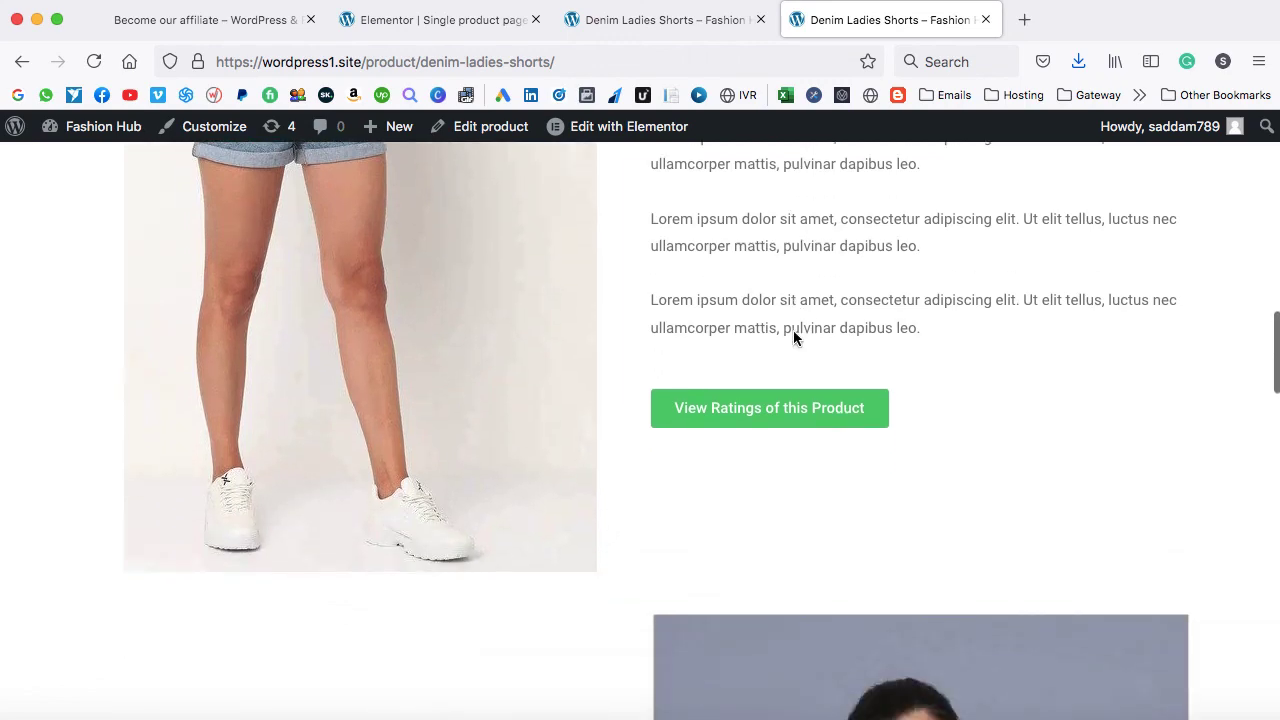
scroll(794, 338, "down", 4)
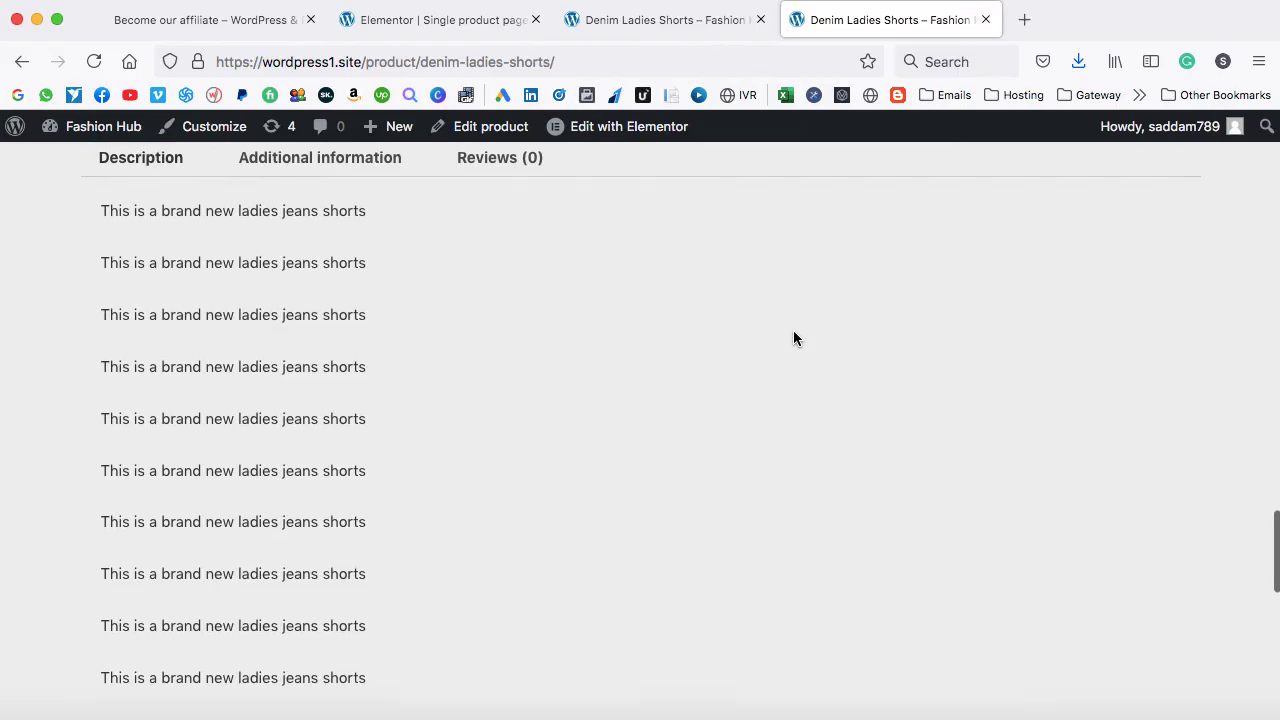
scroll(794, 338, "down", 6)
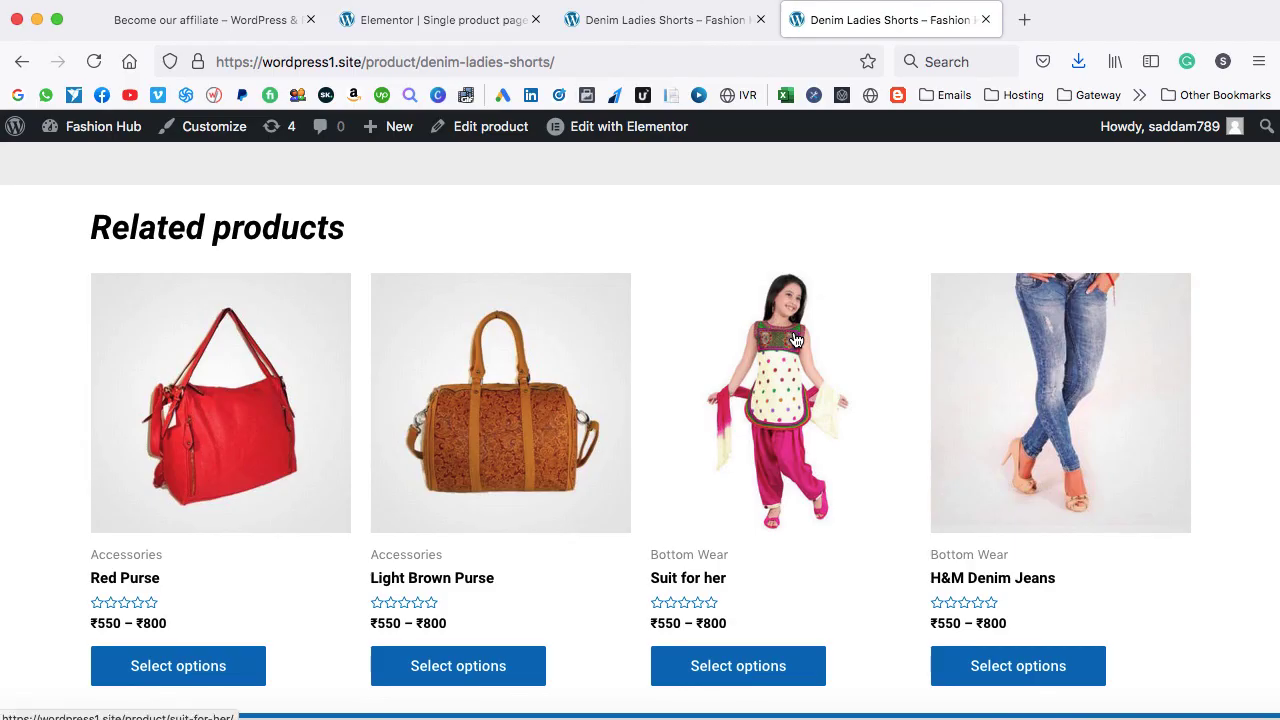
scroll(796, 340, "down", 1)
scroll(796, 340, "up", 15)
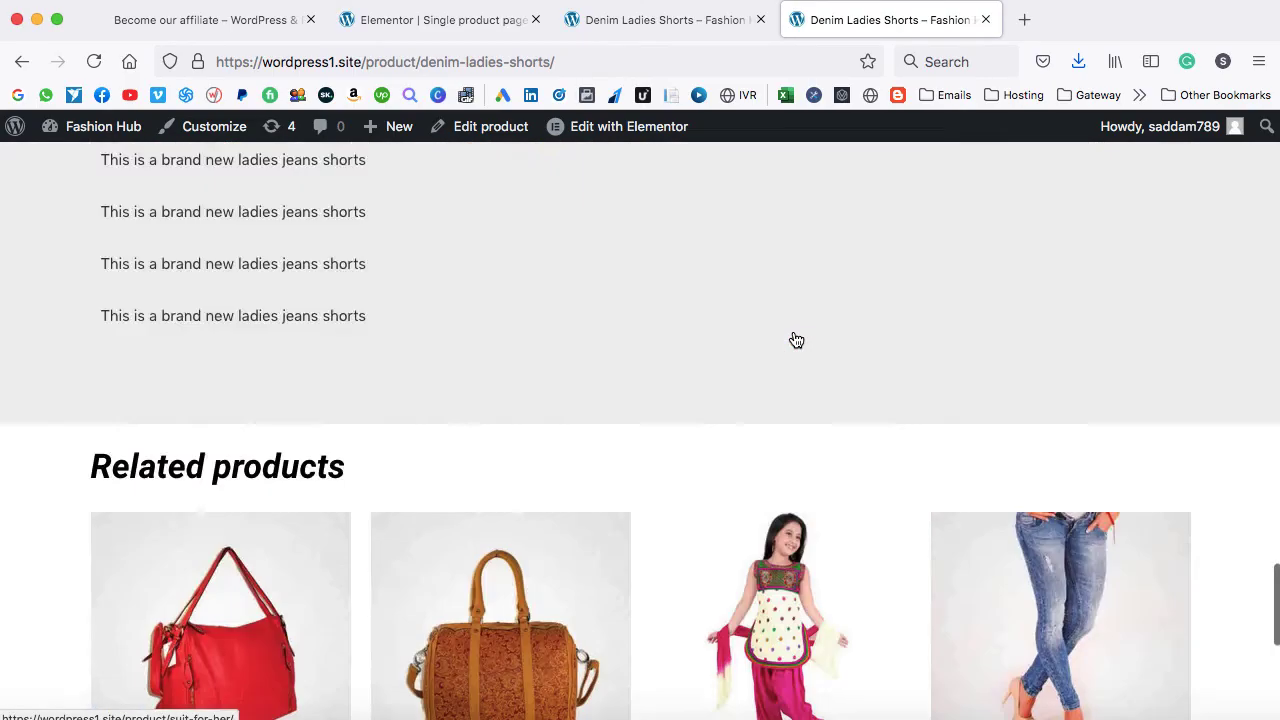